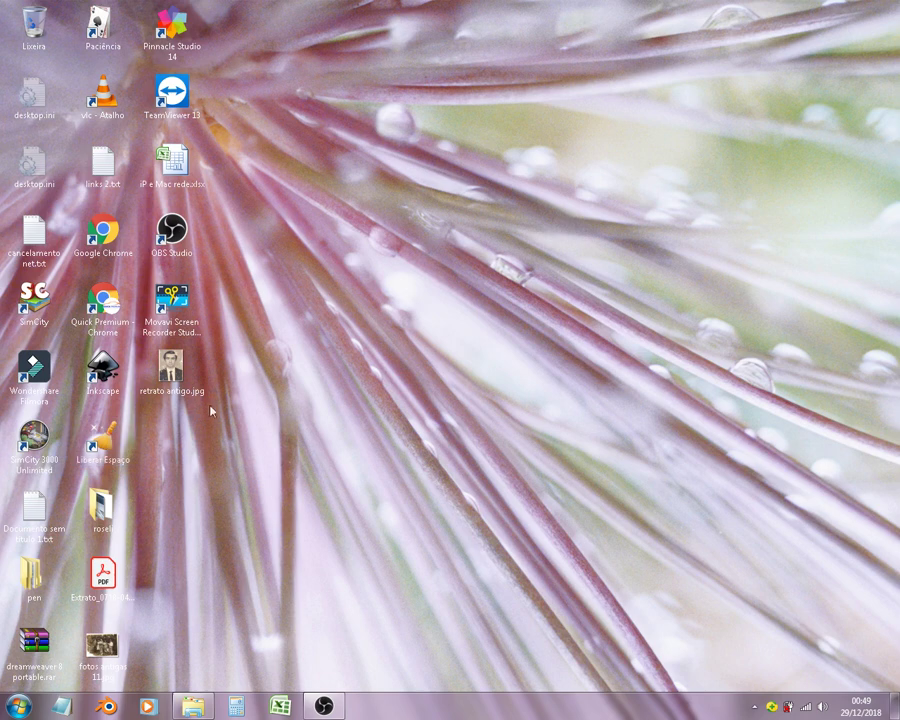
Step: Open retrato antigo.jpg from the desktop in GIMP 2.10
drag(190, 376, 169, 373)
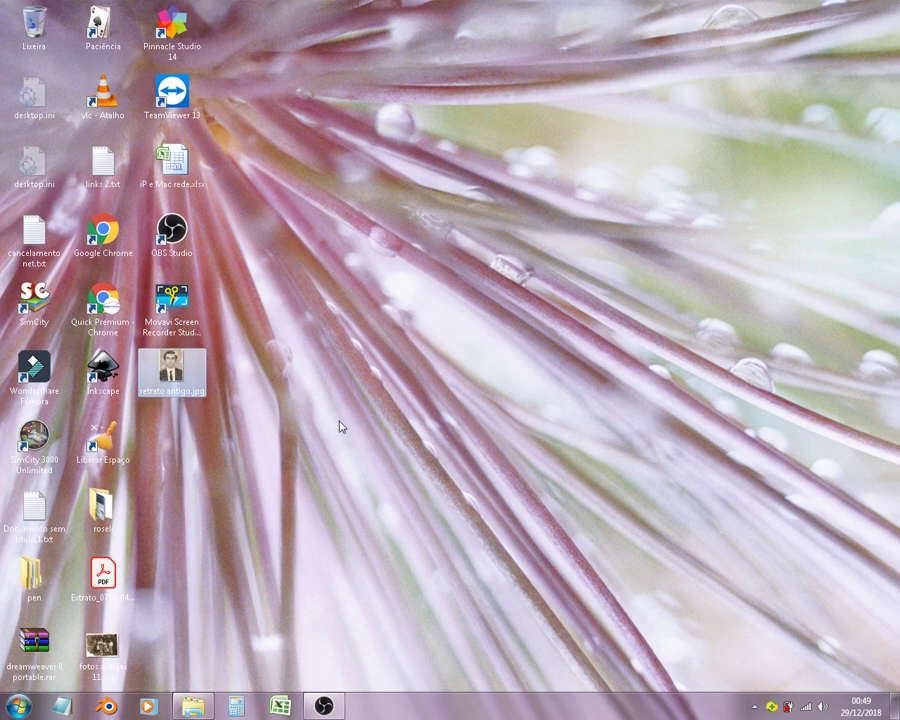
key(Return)
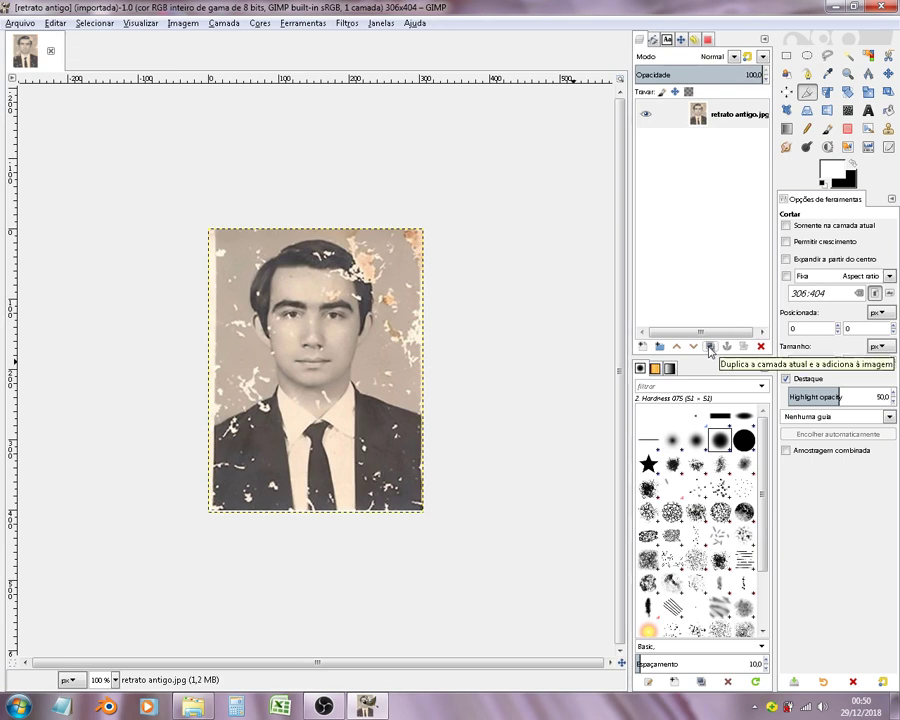
Step: Duplicate the portrait layer and add an alpha channel to the copy
click(710, 346)
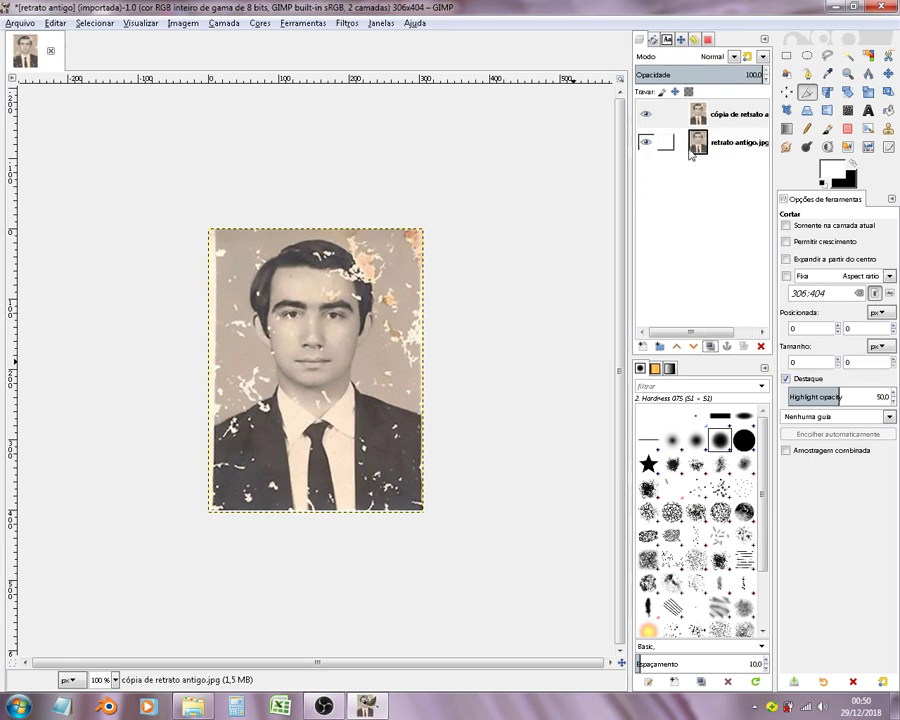
click(735, 142)
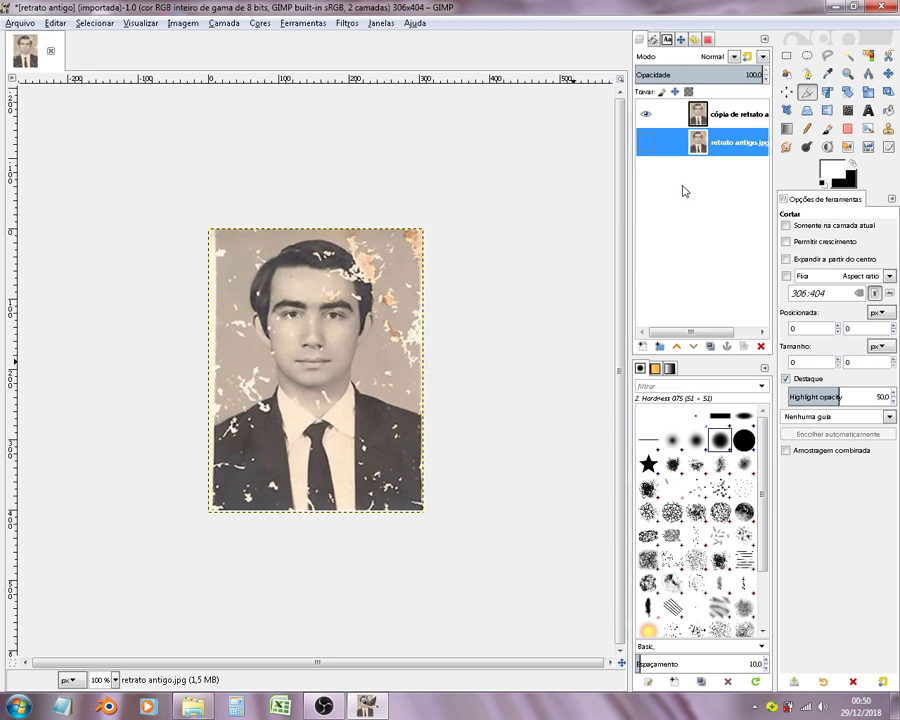
click(695, 118)
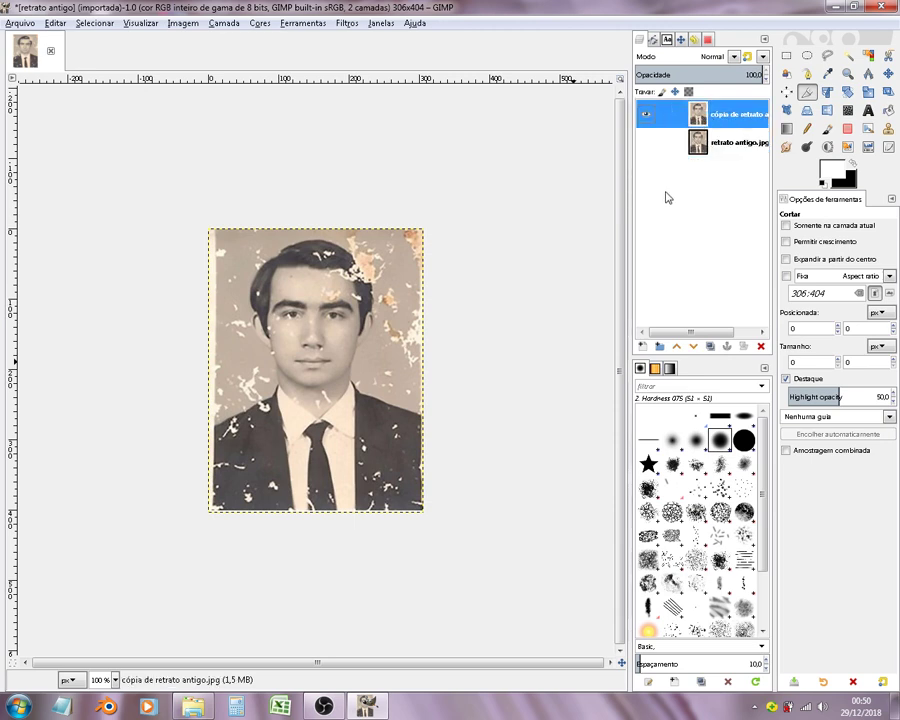
right_click(702, 120)
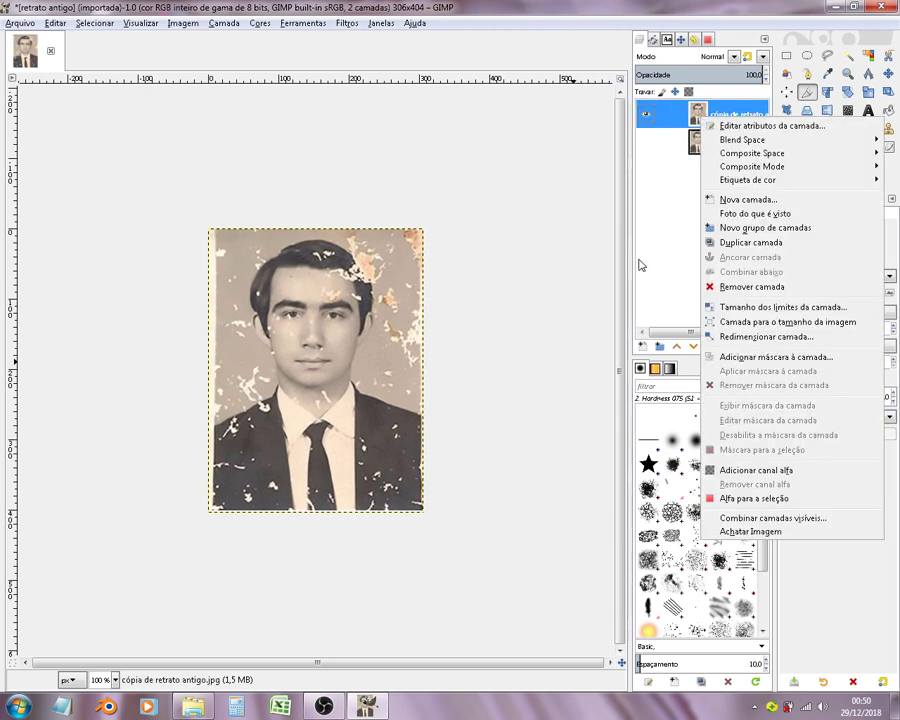
click(710, 470)
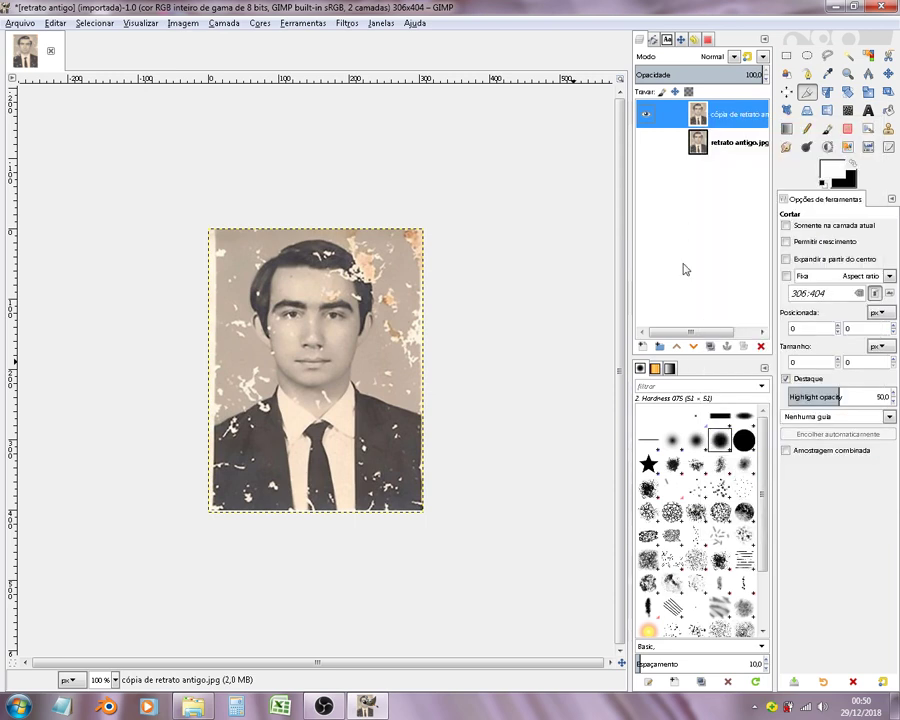
Step: Add a new layer beneath the copy and bucket-fill it white
shift+click(645, 346)
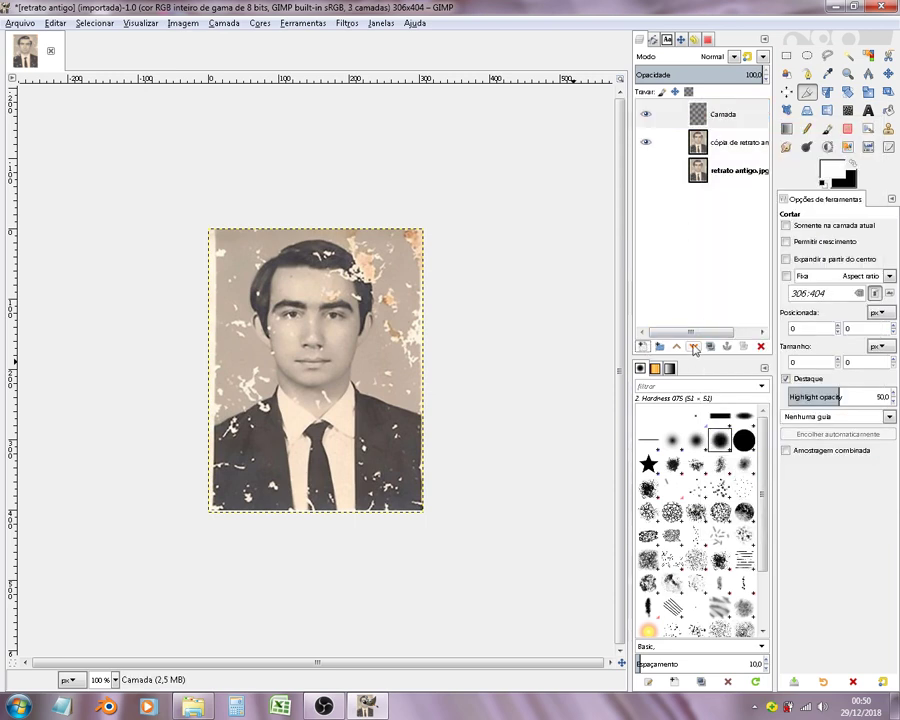
click(693, 346)
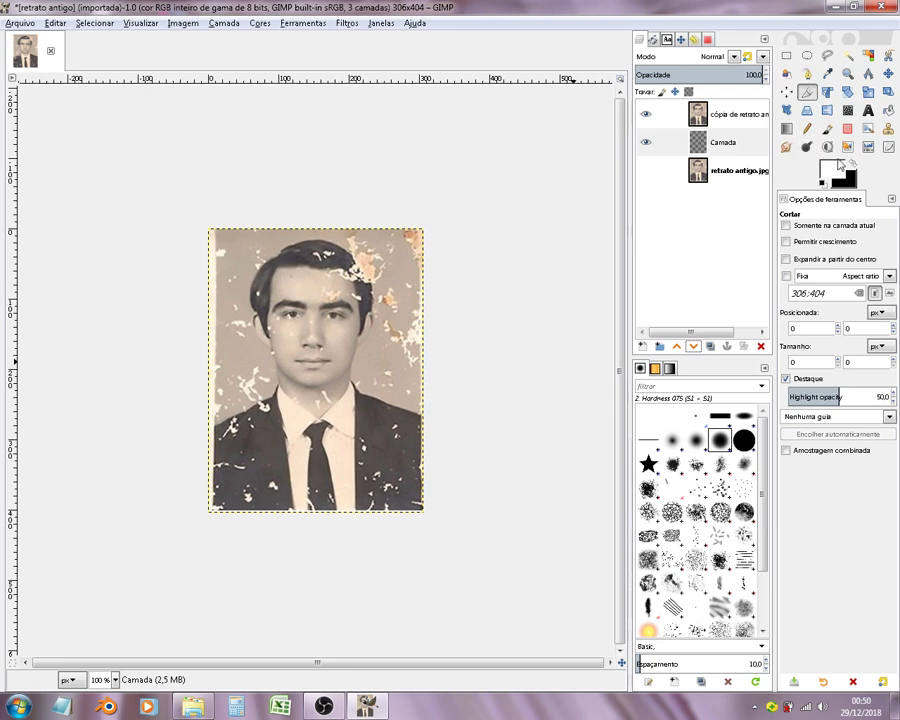
click(887, 110)
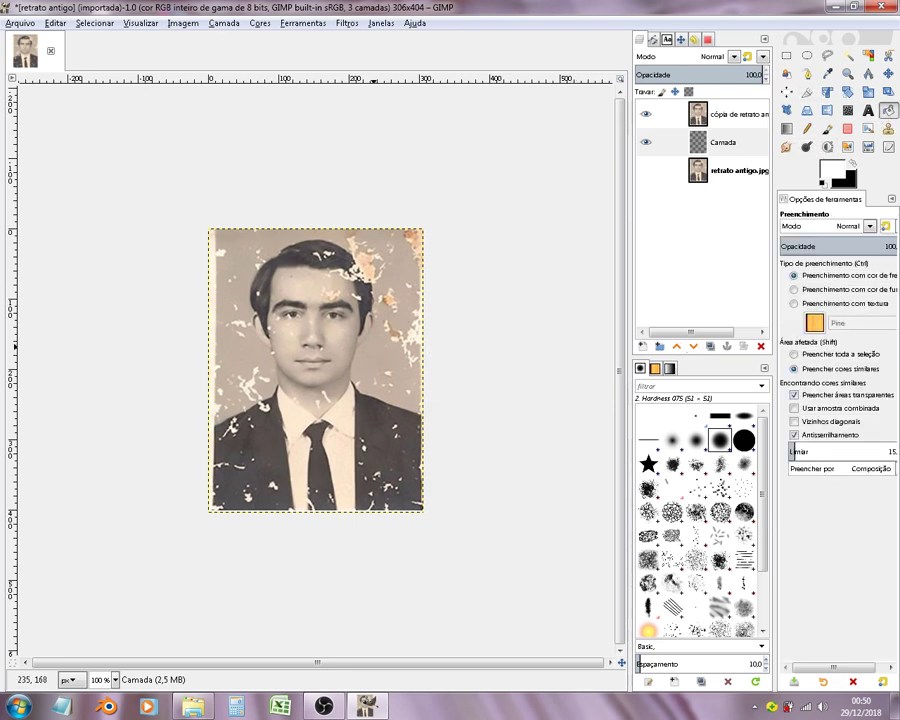
click(646, 114)
click(646, 114)
click(646, 114)
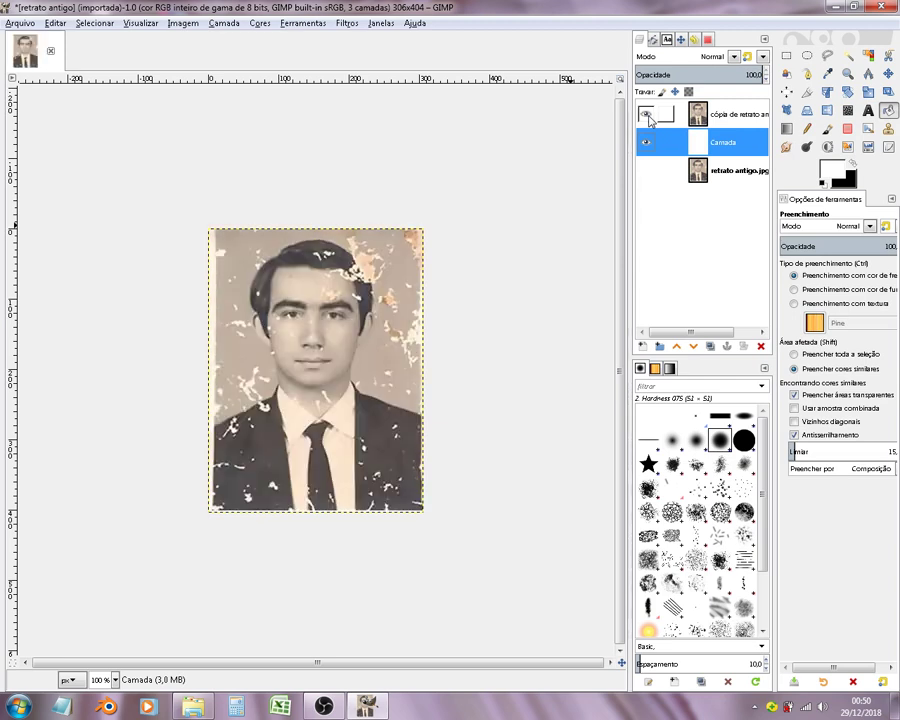
click(714, 113)
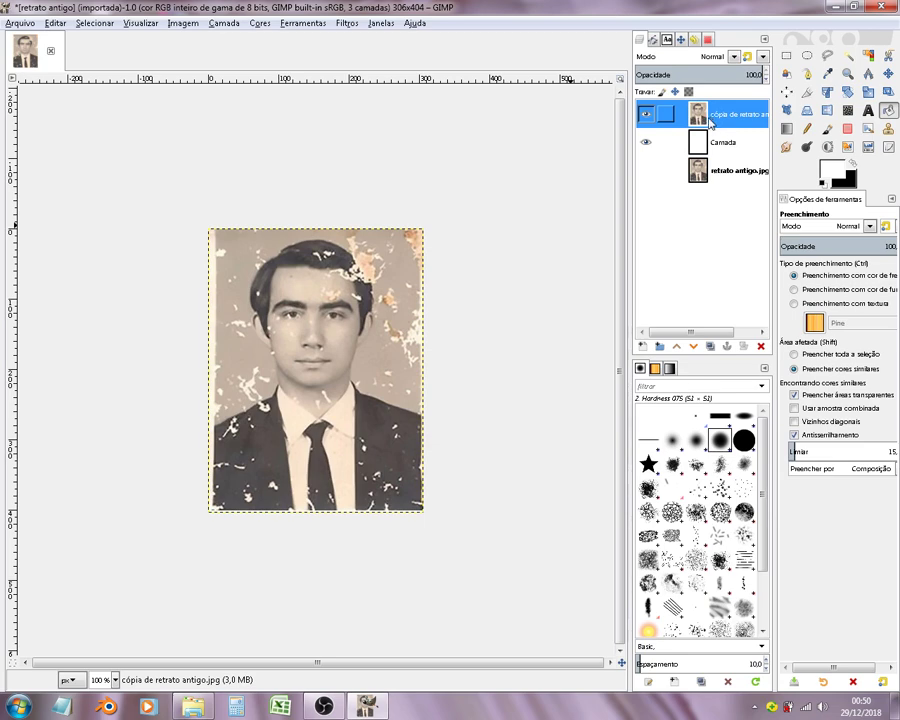
Step: Zoom in on the photo's upper-left, choose the Clone tool, and select the duplicate layer
key(3)
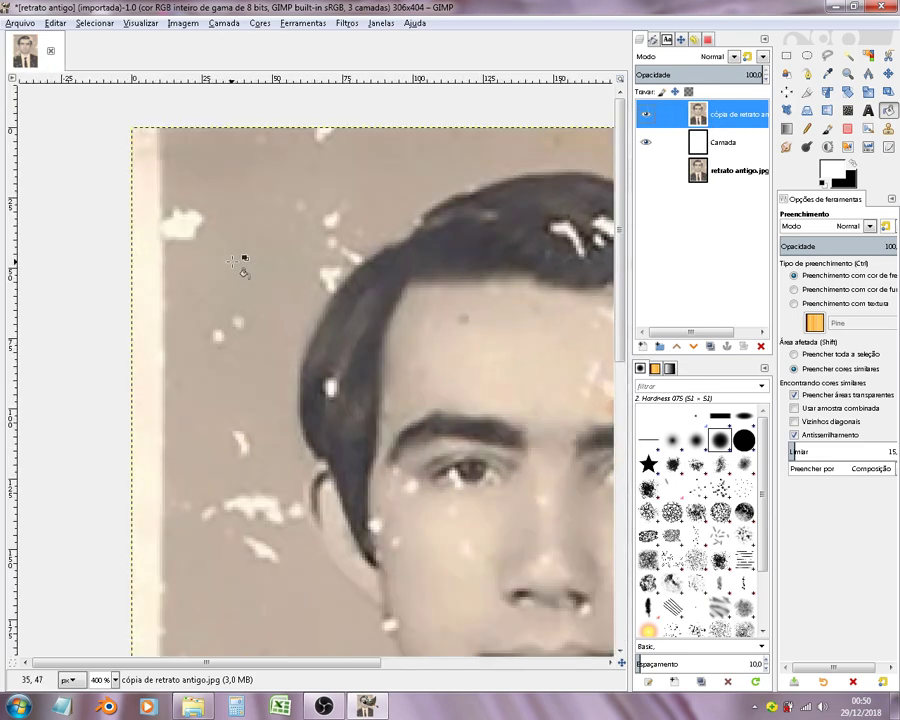
scroll(232, 262, down, 1)
scroll(232, 262, down, 1)
scroll(232, 262, up, 1)
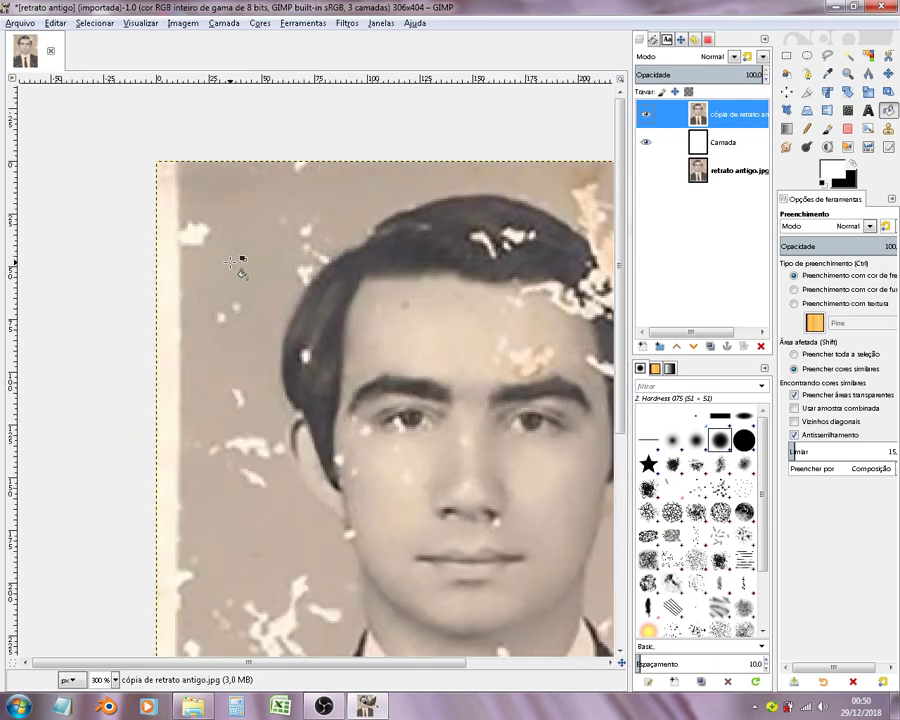
scroll(232, 262, down, 1)
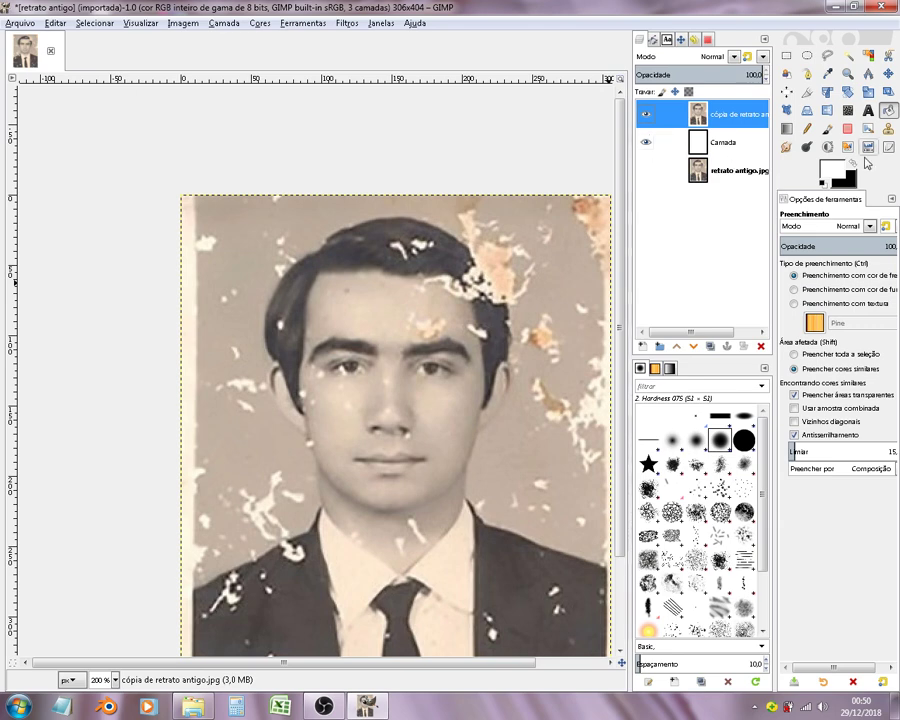
click(887, 129)
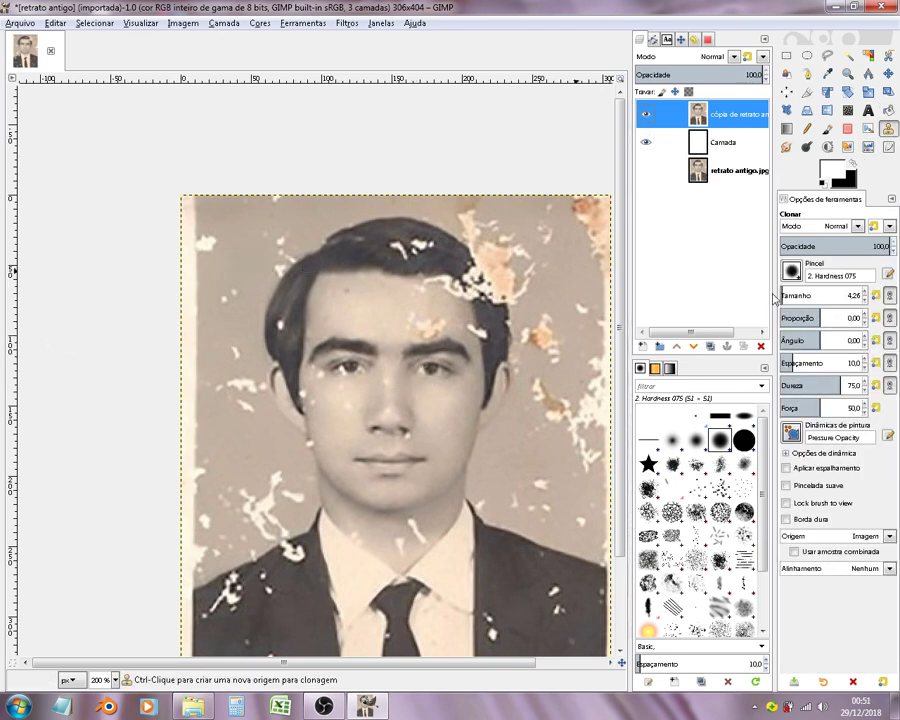
click(786, 290)
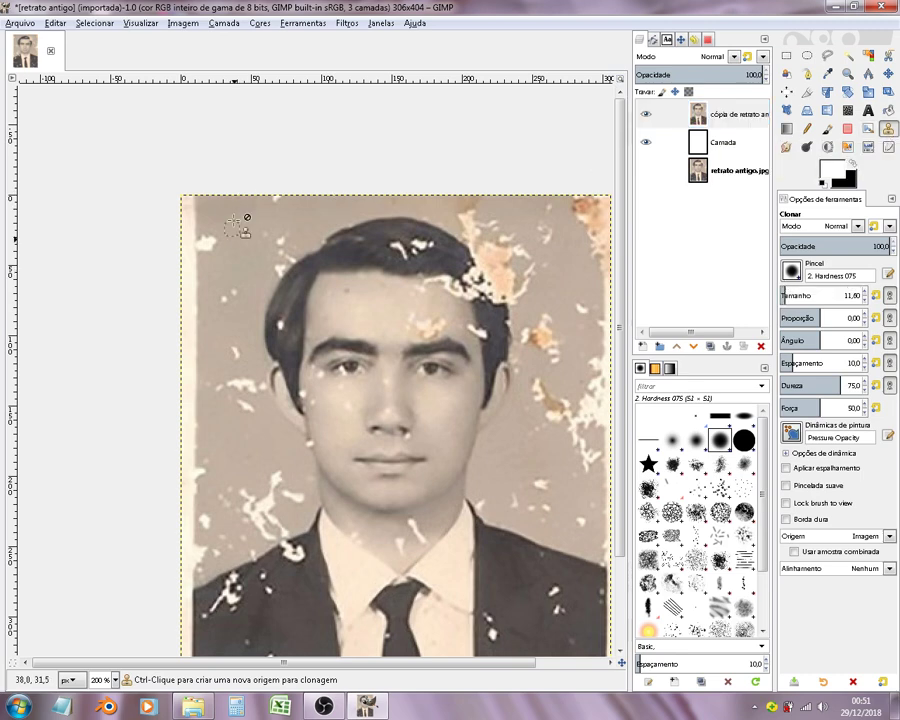
key(3)
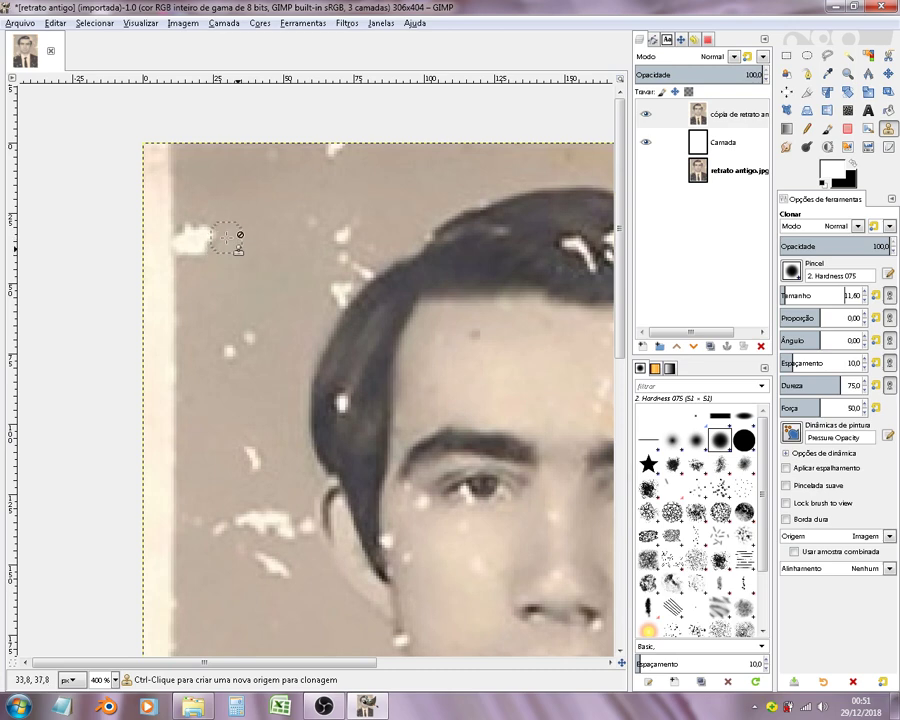
click(697, 120)
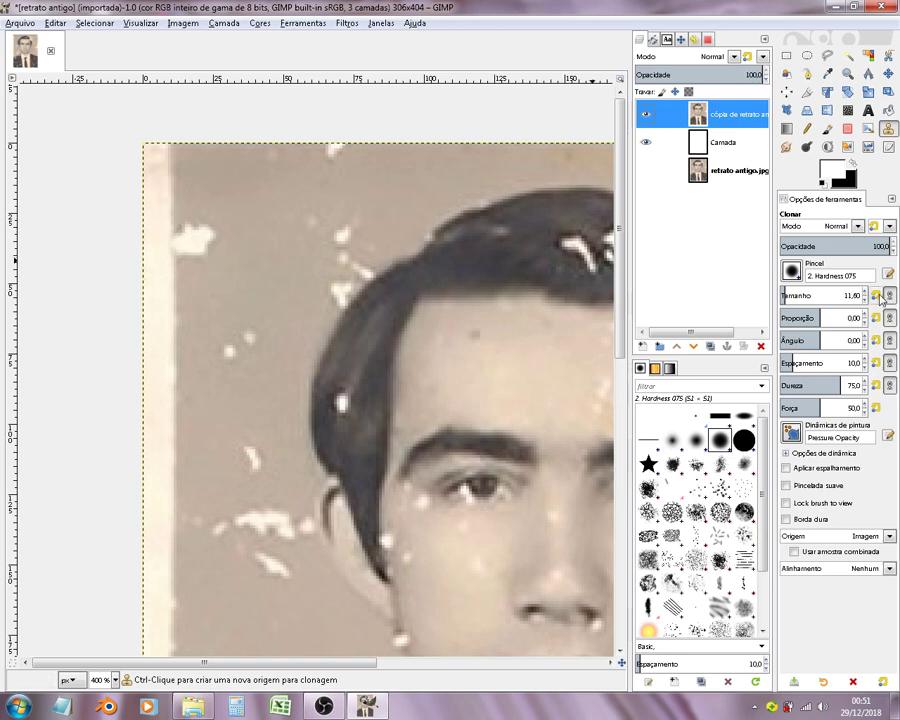
Step: Set the Clone brush size to 9.45 in Tool Options
click(797, 290)
drag(797, 290, 804, 291)
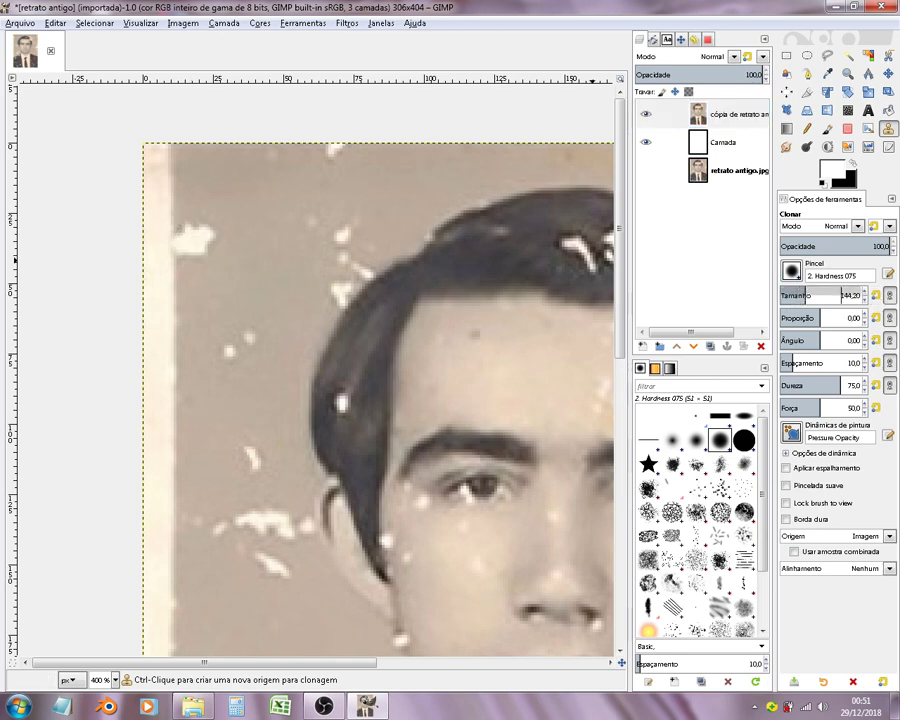
click(790, 295)
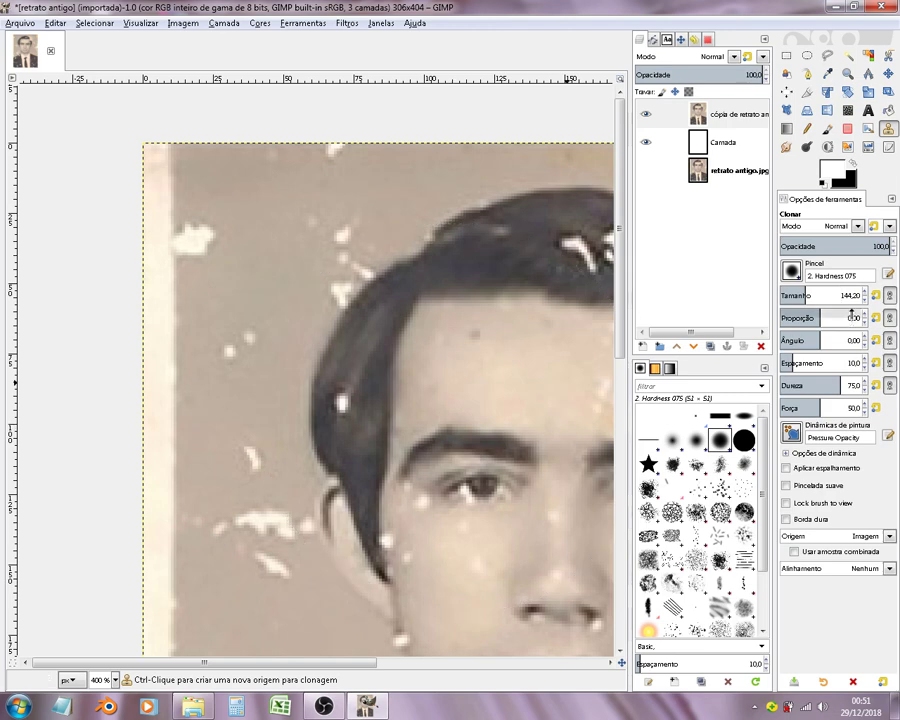
click(783, 295)
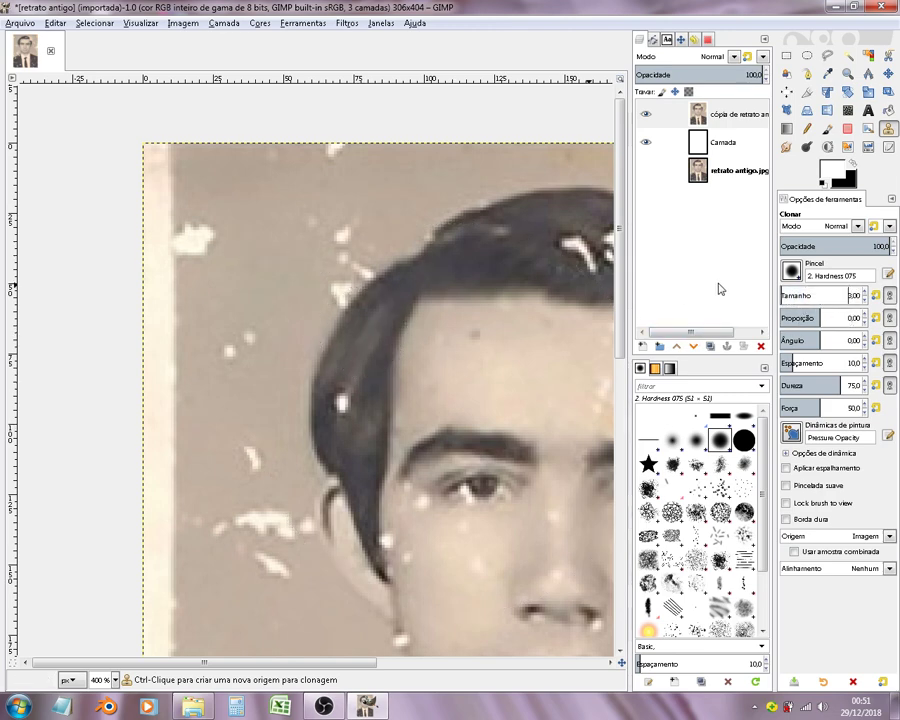
click(789, 295)
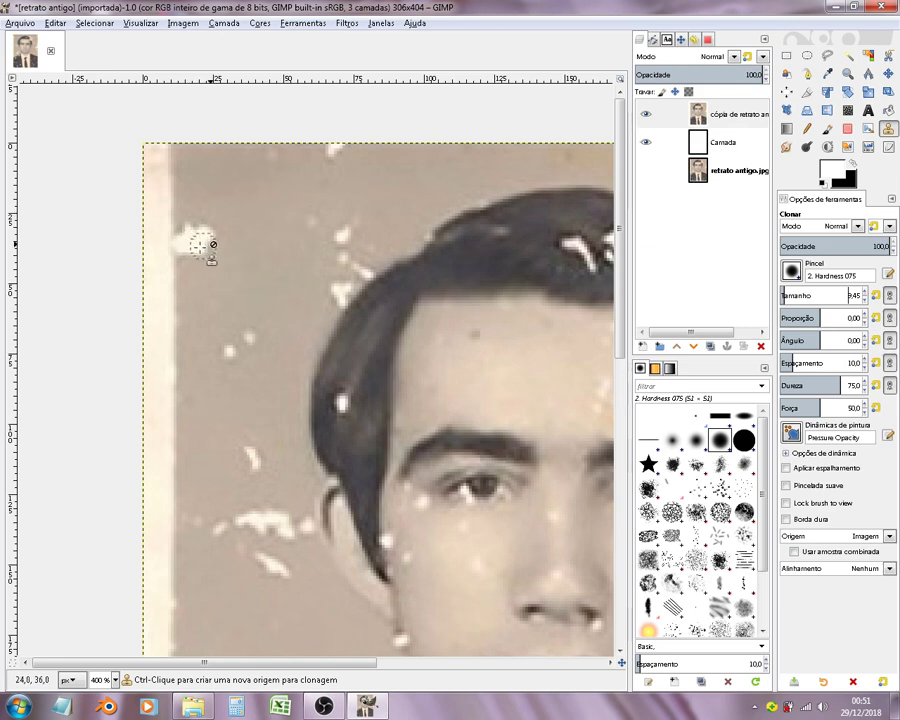
Step: On the copy layer, sample clean background beside the upper-left blotch and clone over it
click(670, 114)
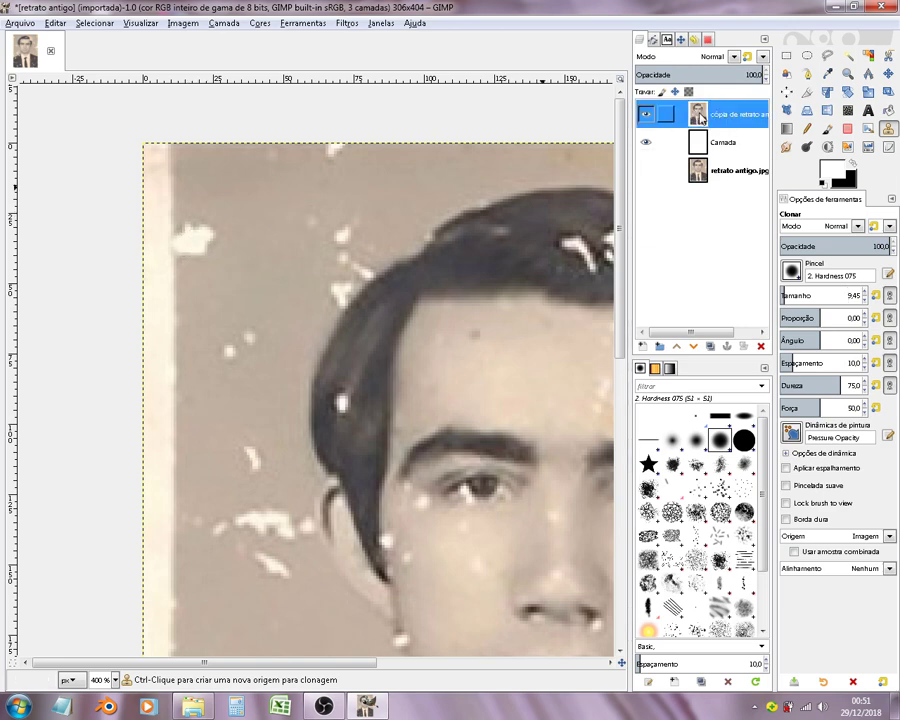
key(ctrl)
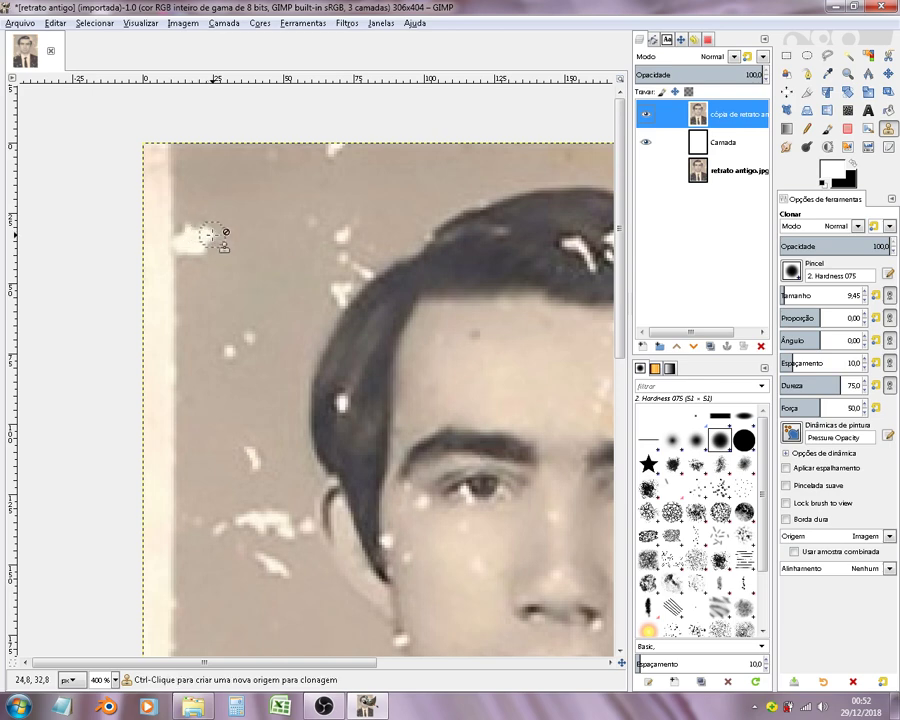
key(ctrl)
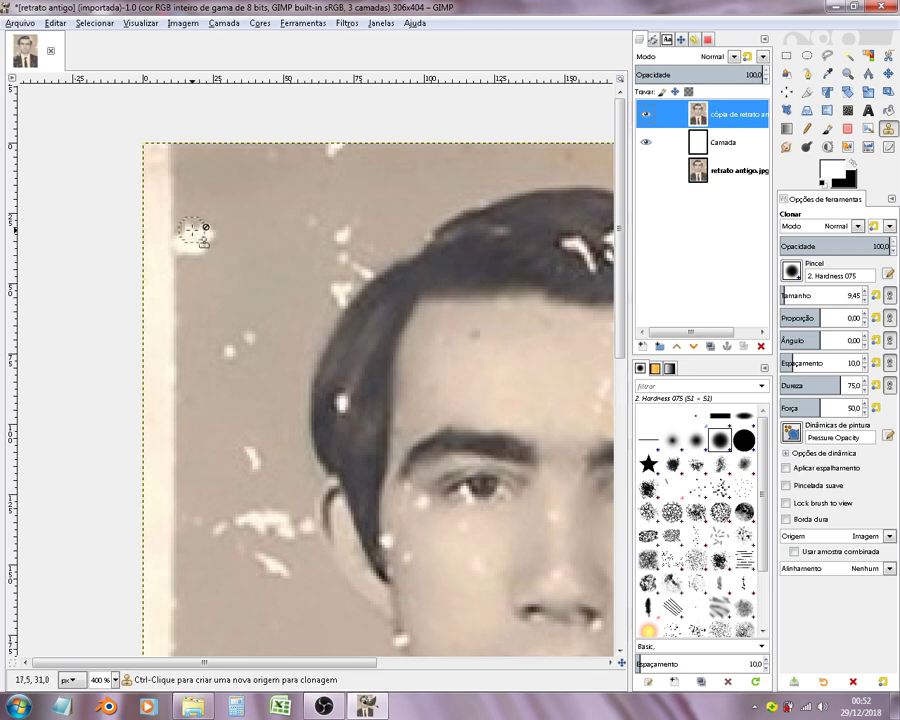
key(ctrl)
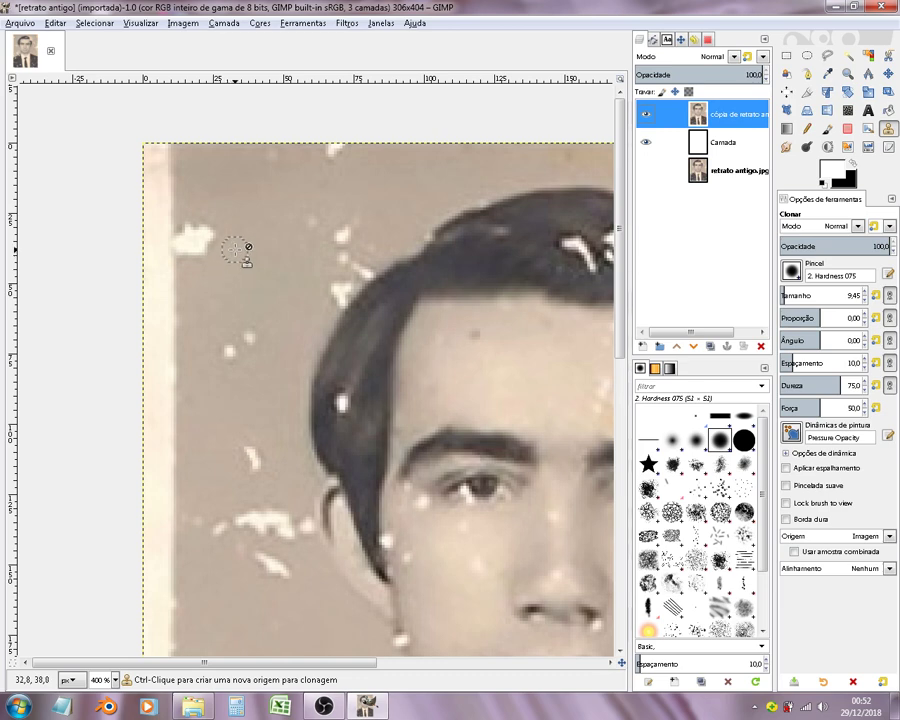
key(ctrl)
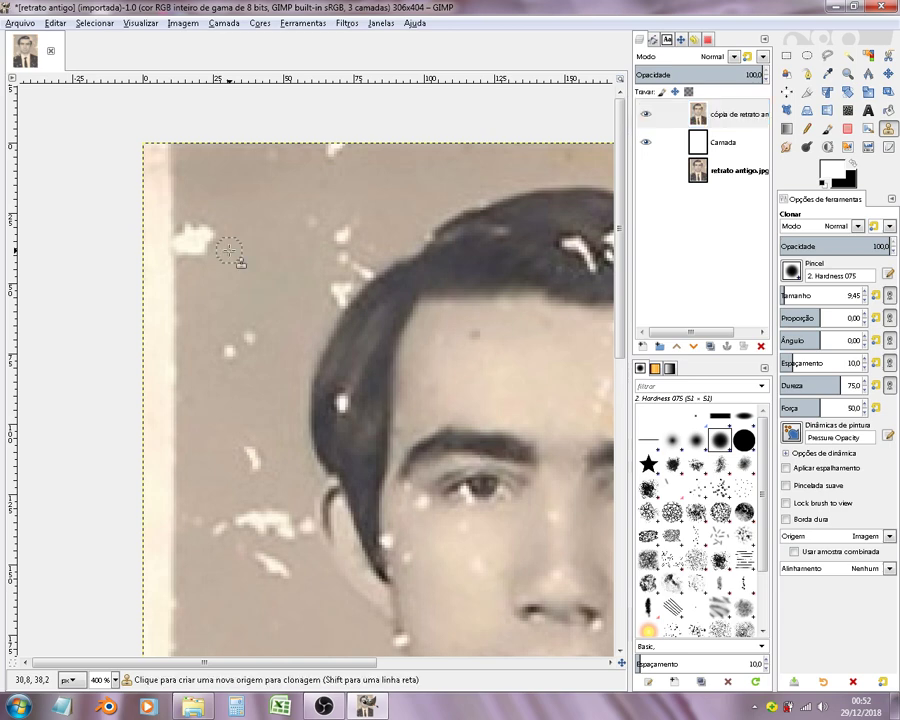
ctrl+click(229, 250)
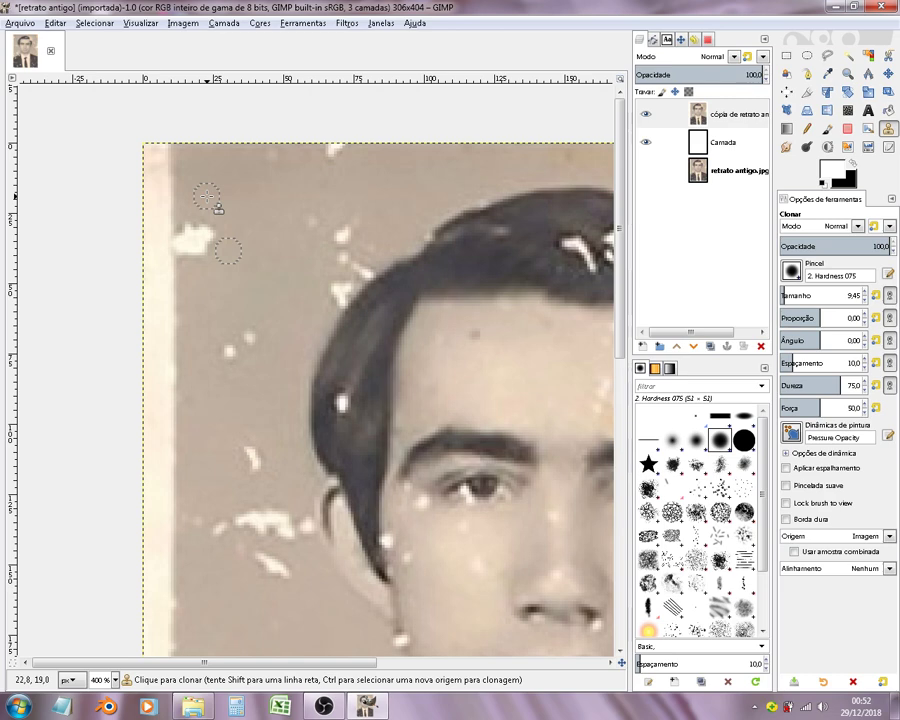
drag(182, 234, 188, 233)
Step: Clone grey background from fresh source points over the remaining upper-left white specks
click(198, 237)
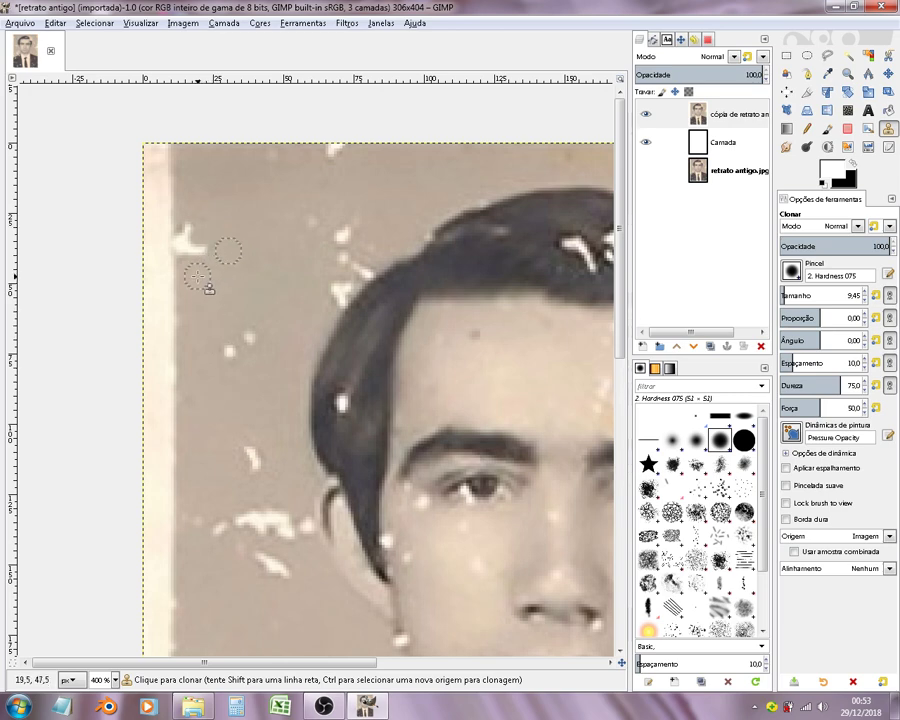
key(ctrl)
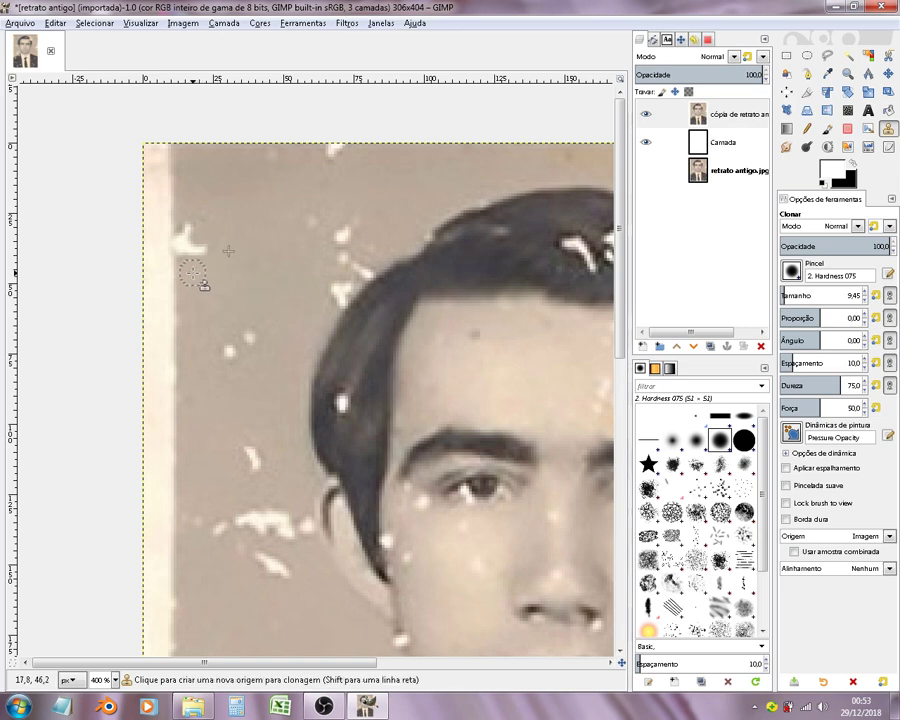
ctrl+click(193, 272)
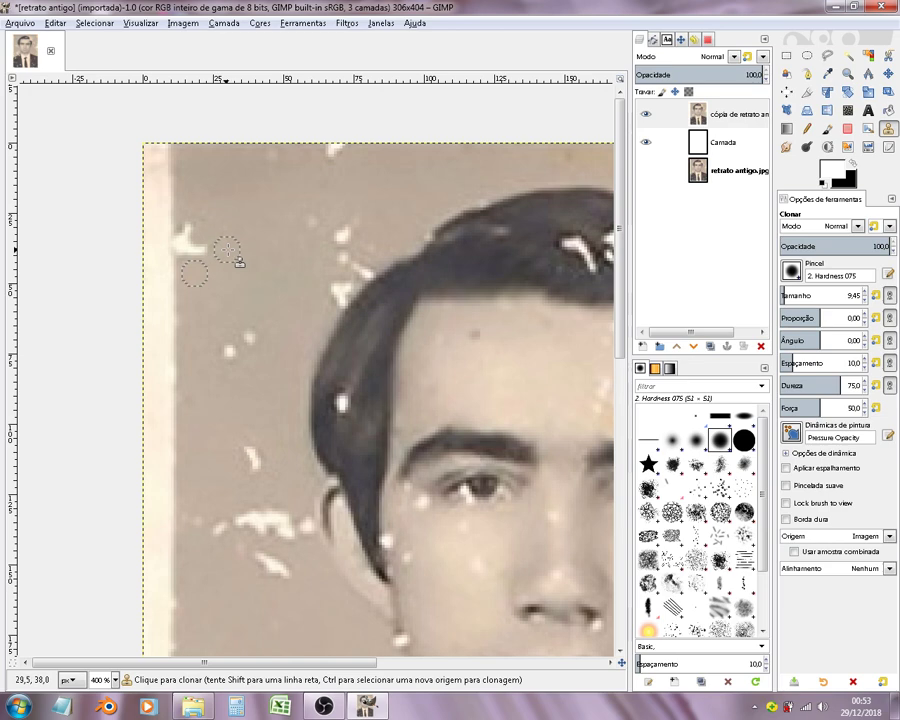
drag(217, 255, 190, 247)
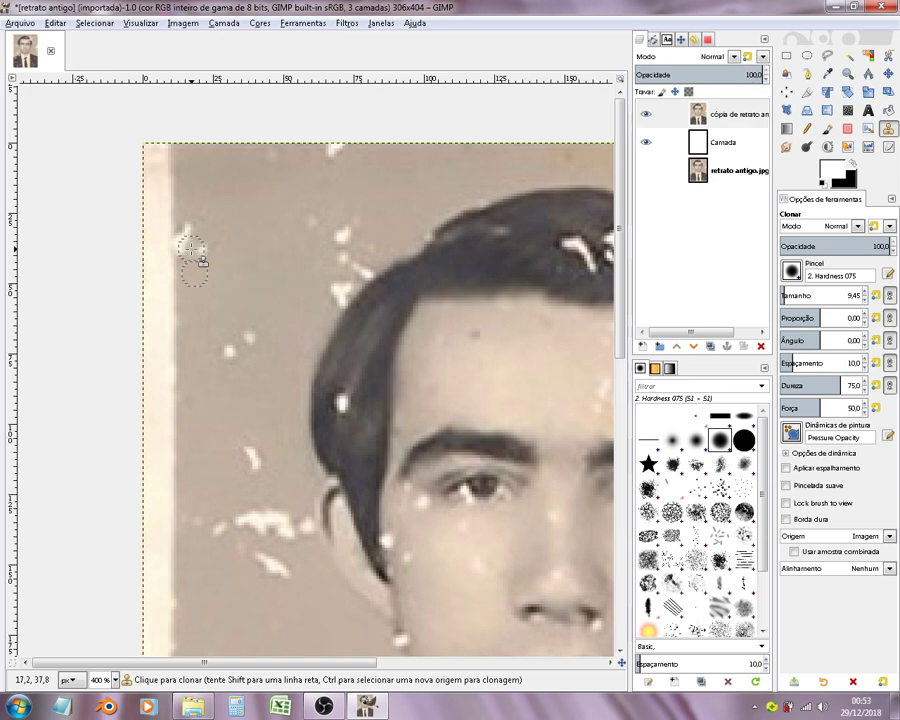
drag(193, 248, 204, 280)
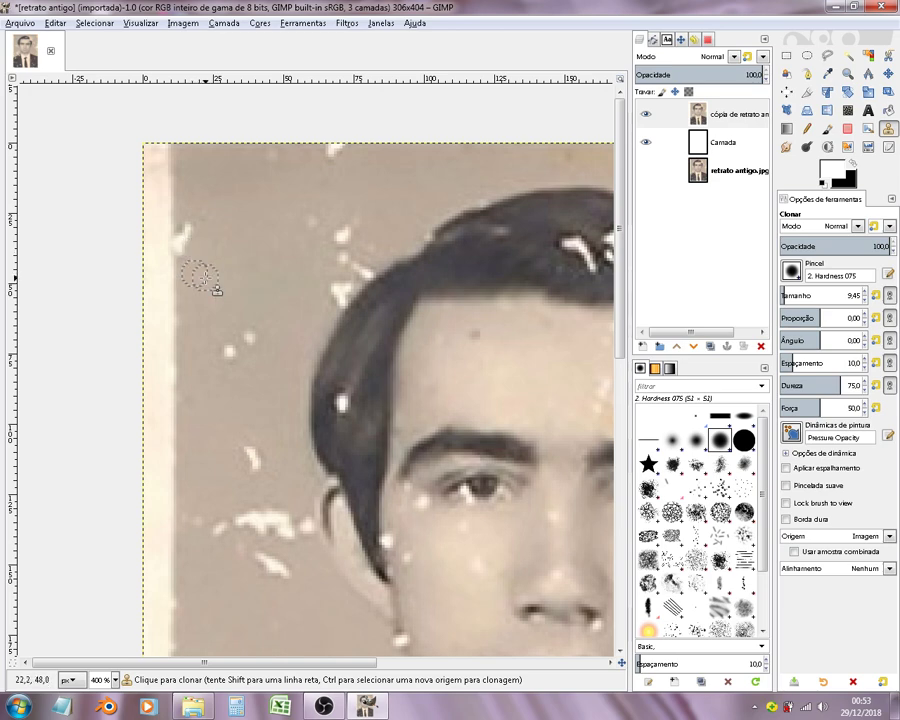
ctrl+click(200, 276)
key(ctrl)
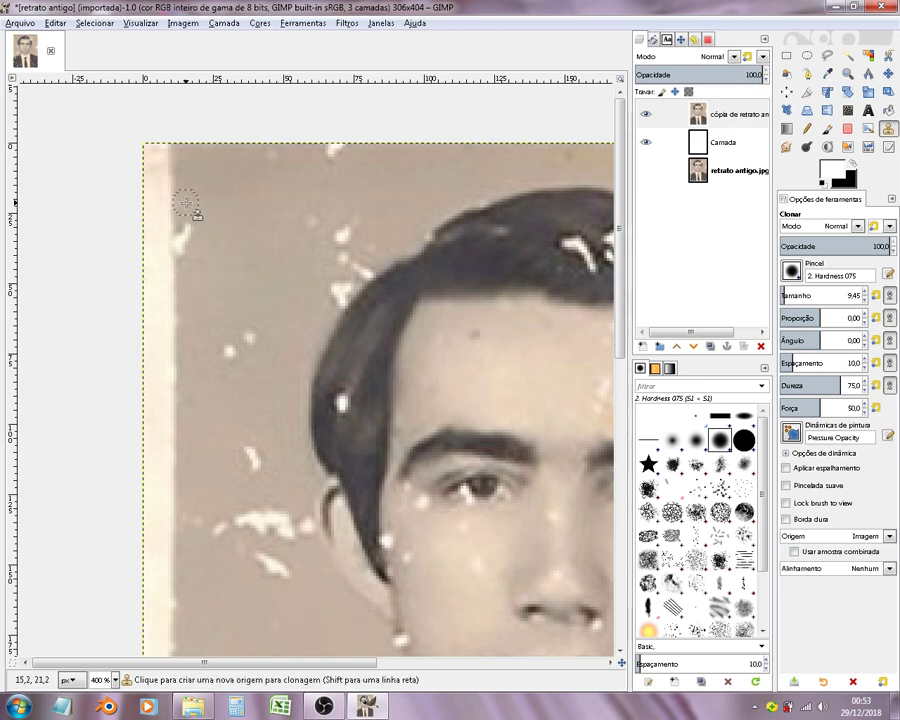
ctrl+click(186, 204)
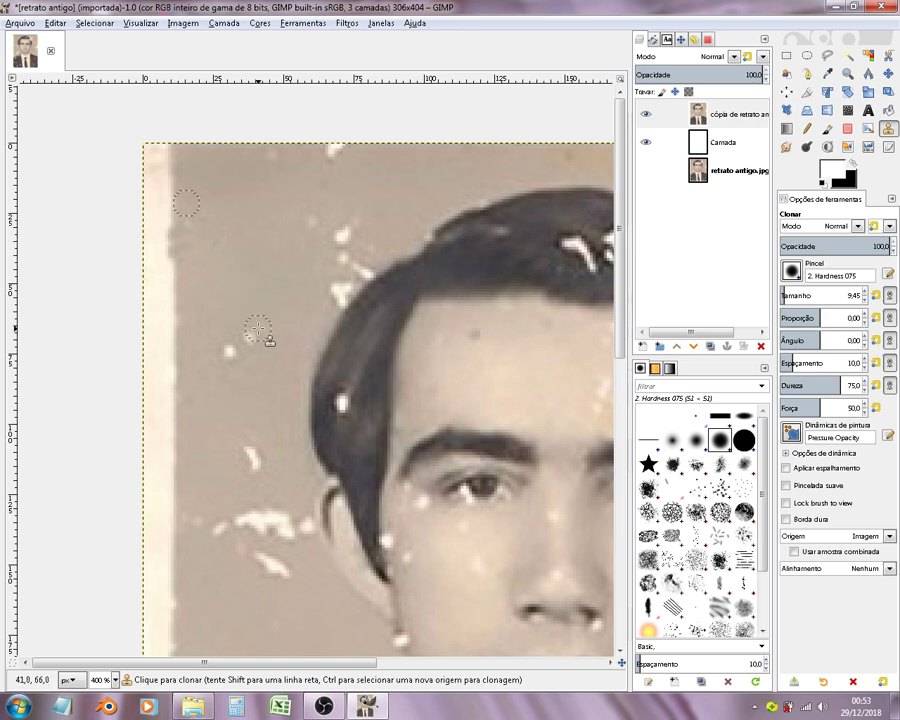
ctrl+scroll(250, 340, down, 1)
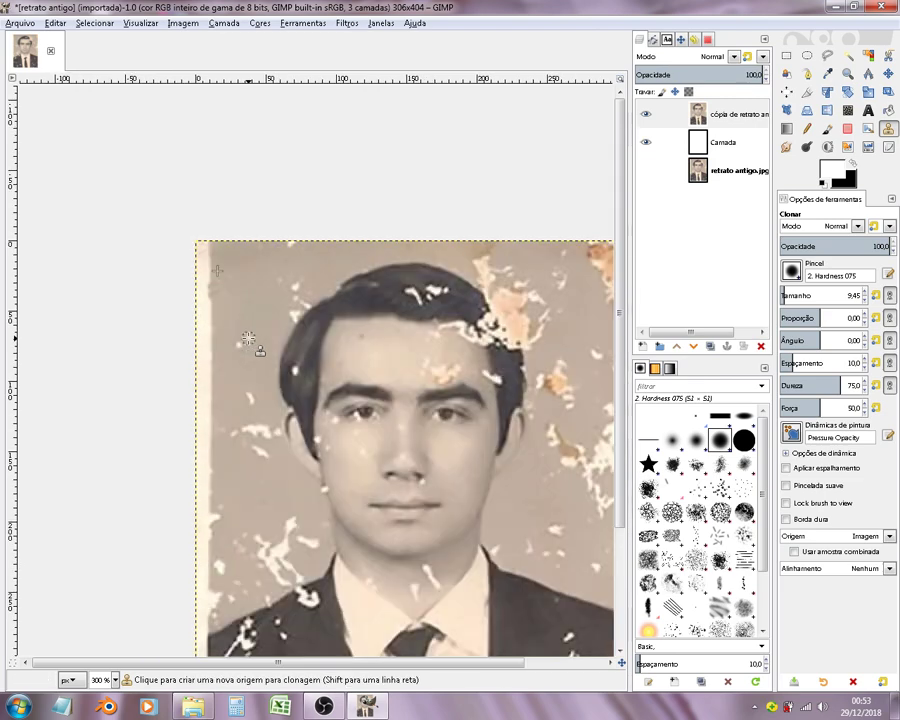
ctrl+scroll(248, 340, up, 1)
ctrl+scroll(248, 340, down, 1)
ctrl+scroll(248, 340, up, 1)
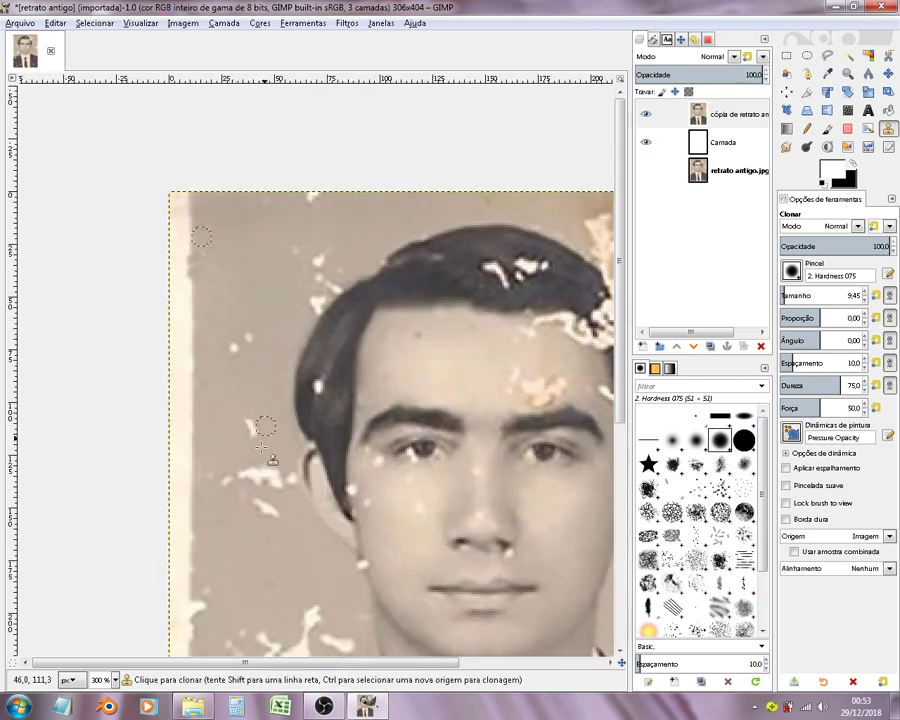
scroll(275, 385, down, 5)
scroll(275, 385, down, 2)
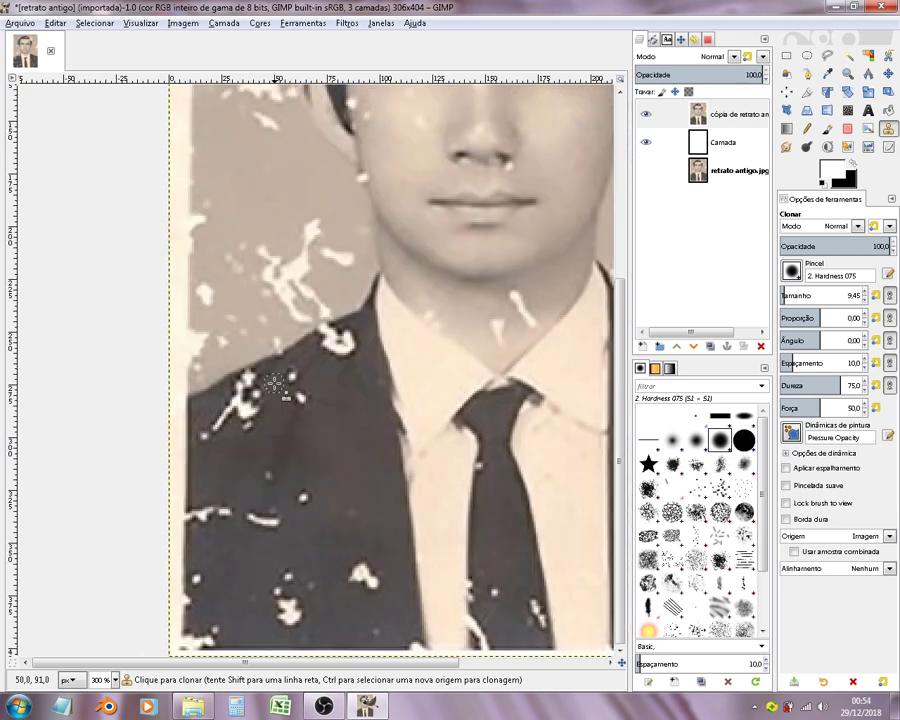
scroll(275, 385, up, 5)
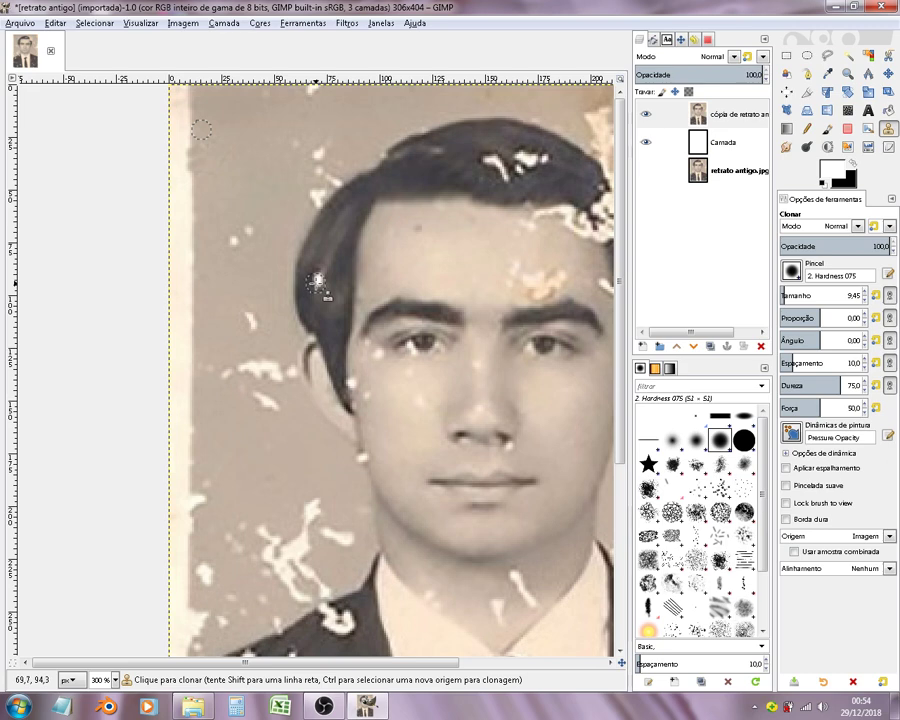
scroll(315, 287, down, 1)
scroll(315, 287, down, 1)
scroll(315, 287, up, 1)
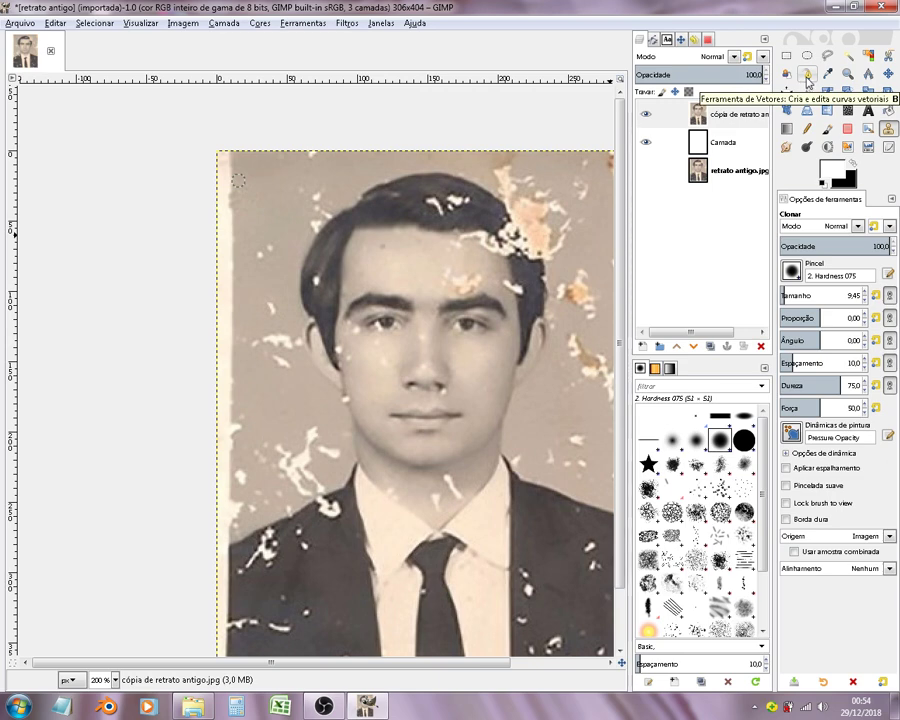
click(807, 78)
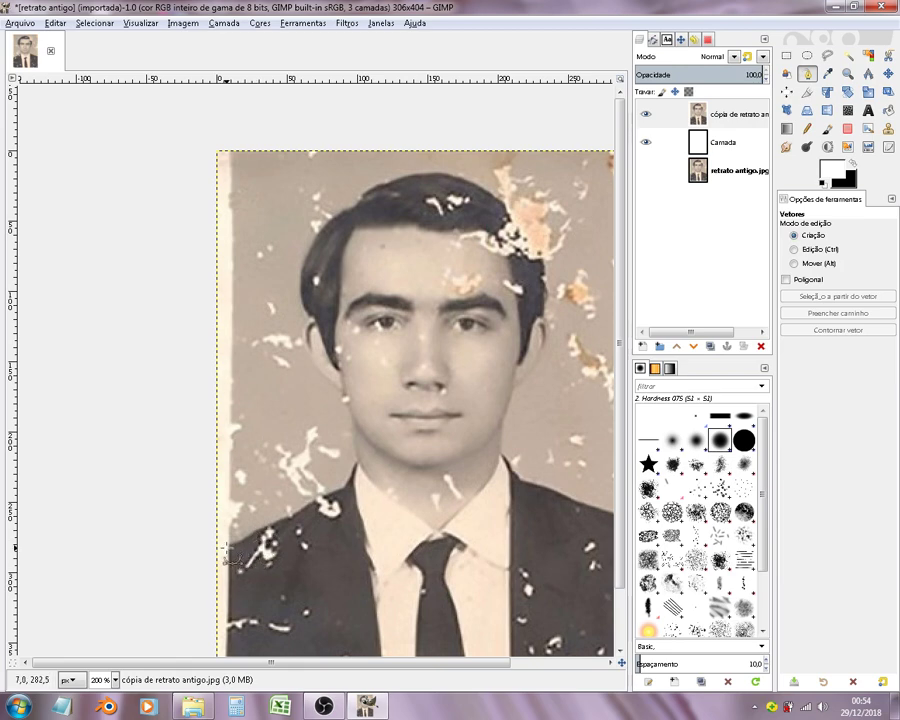
Step: Start a path at the left shoulder and place anchors up the neck, ear and hair
scroll(229, 556, up, 2)
scroll(229, 556, up, 1)
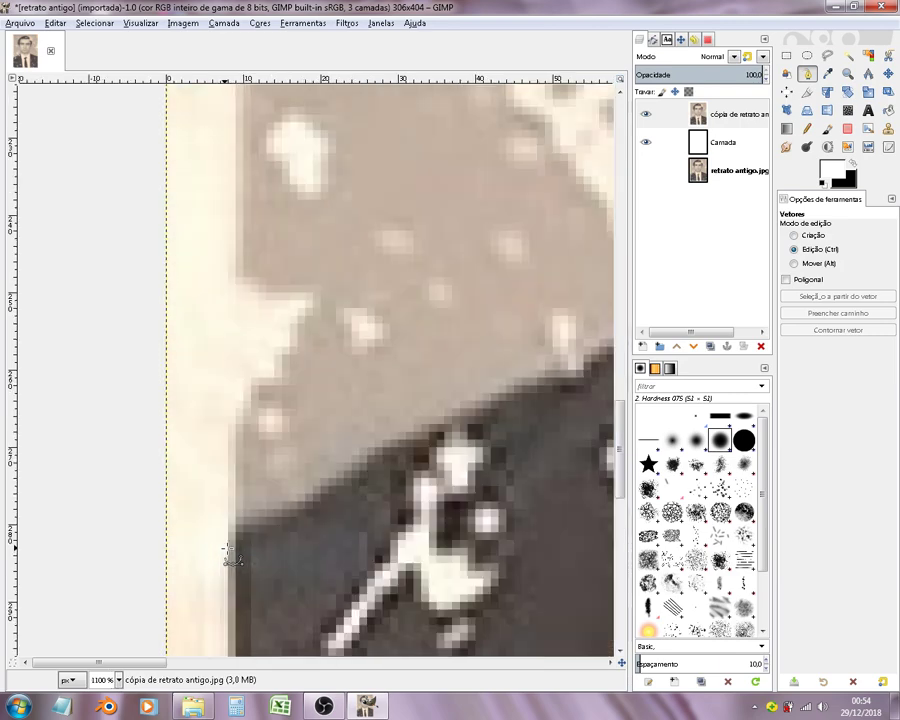
scroll(229, 556, down, 1)
scroll(229, 556, down, 1)
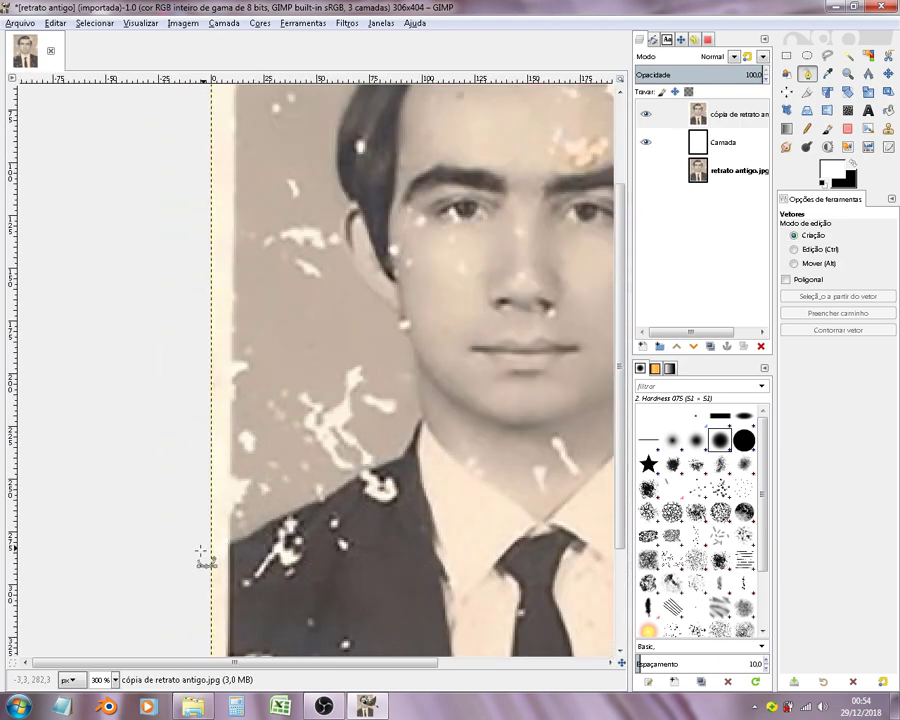
click(227, 542)
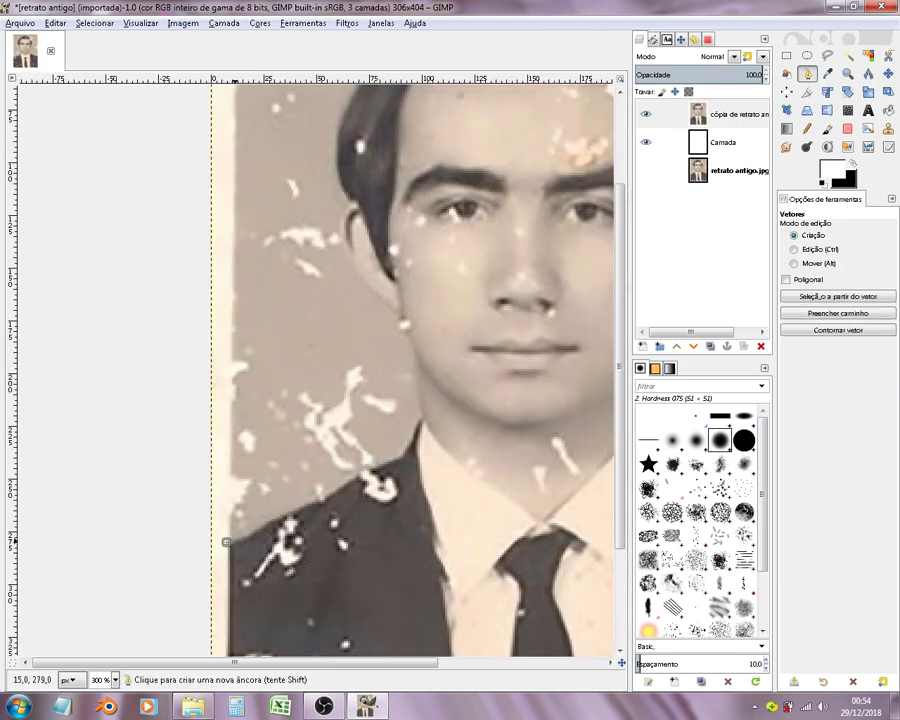
click(330, 502)
click(396, 460)
click(422, 415)
click(418, 342)
click(401, 313)
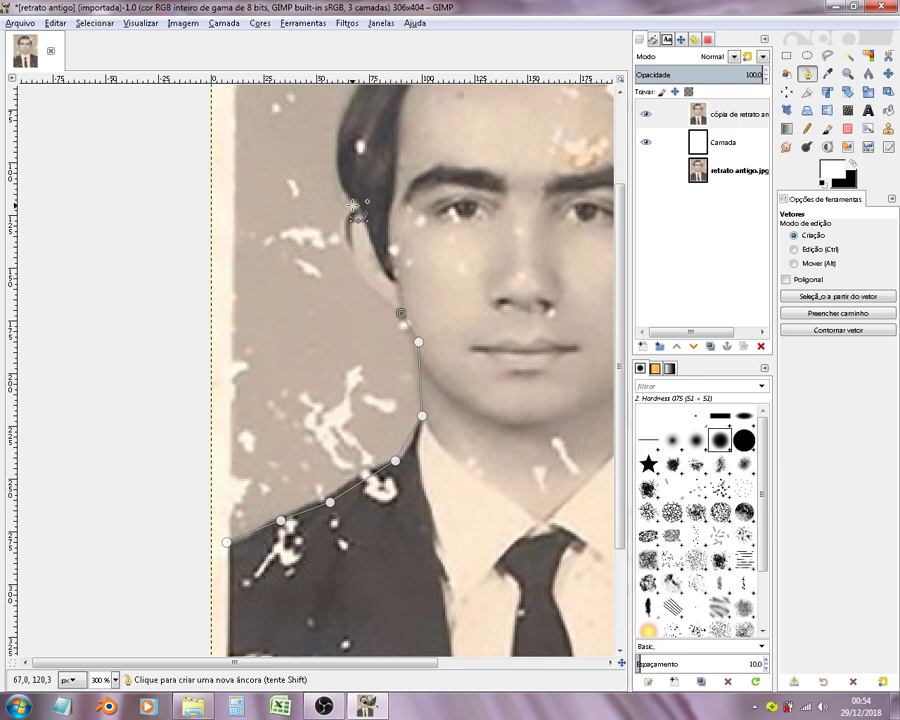
click(352, 205)
scroll(355, 205, up, 3)
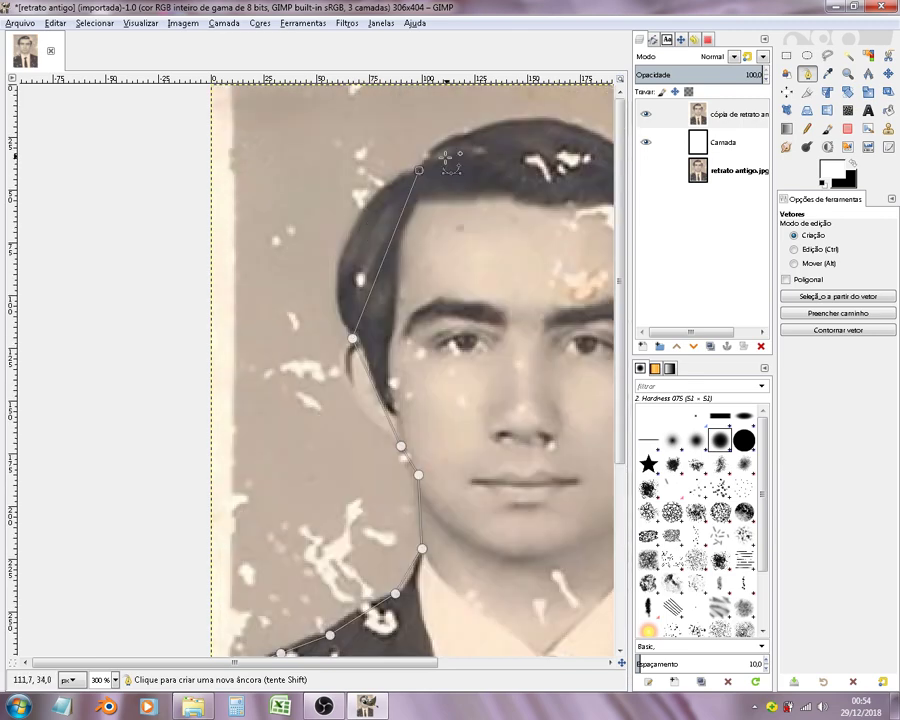
click(419, 170)
click(433, 150)
click(465, 138)
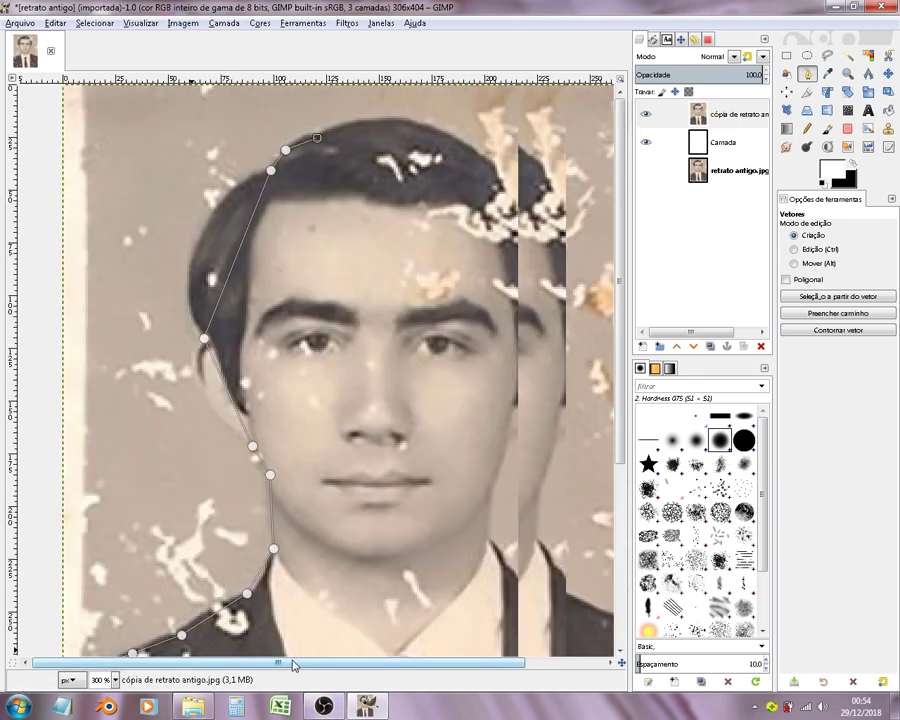
drag(271, 662, 377, 662)
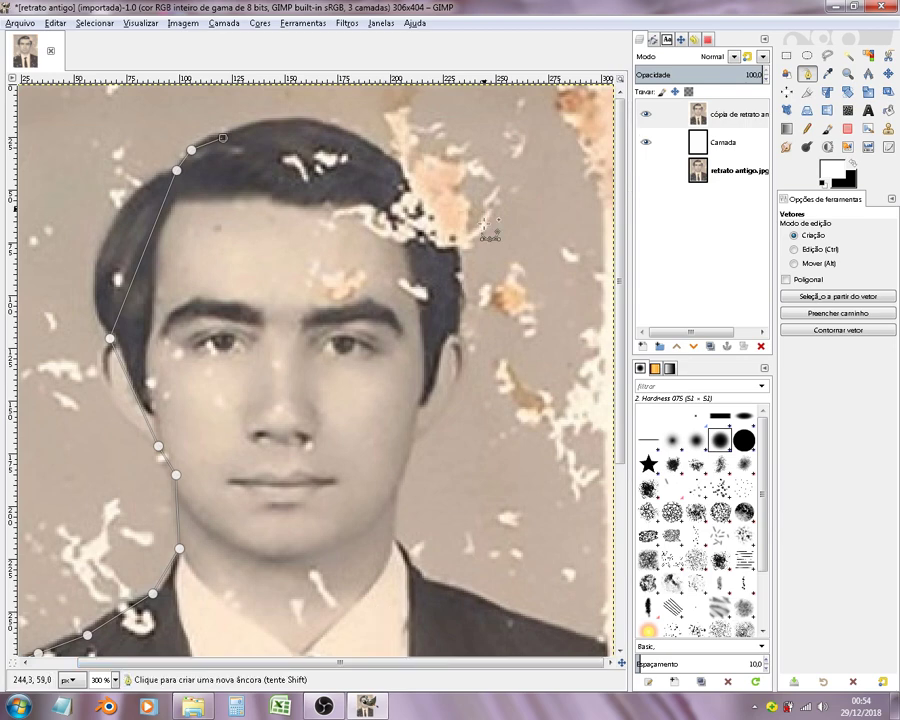
Step: Continue the path across the hair top and down the right side to the right shoulder
click(401, 160)
click(461, 244)
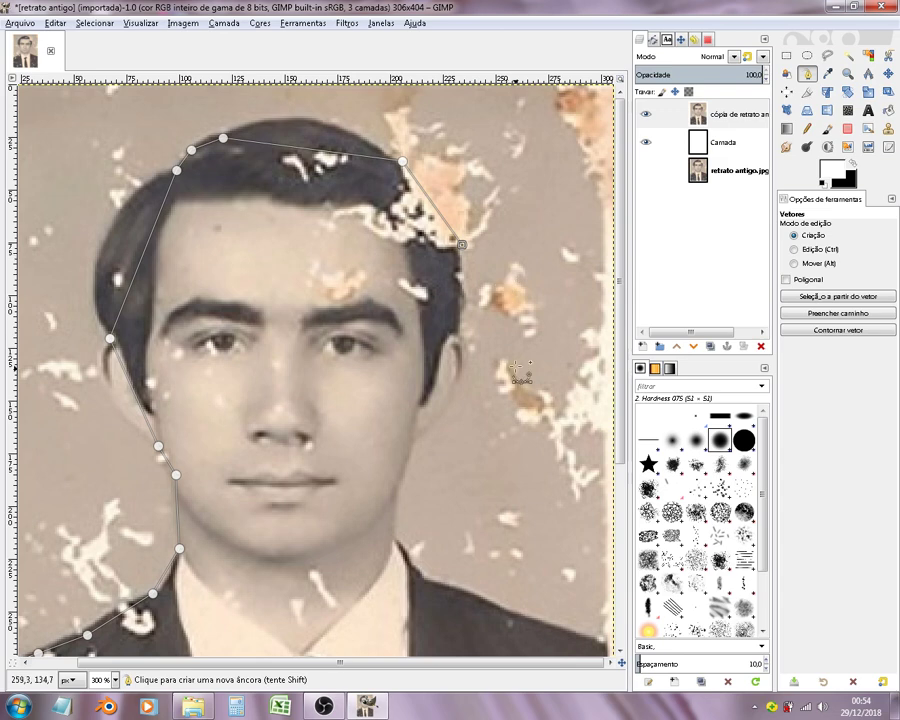
click(459, 335)
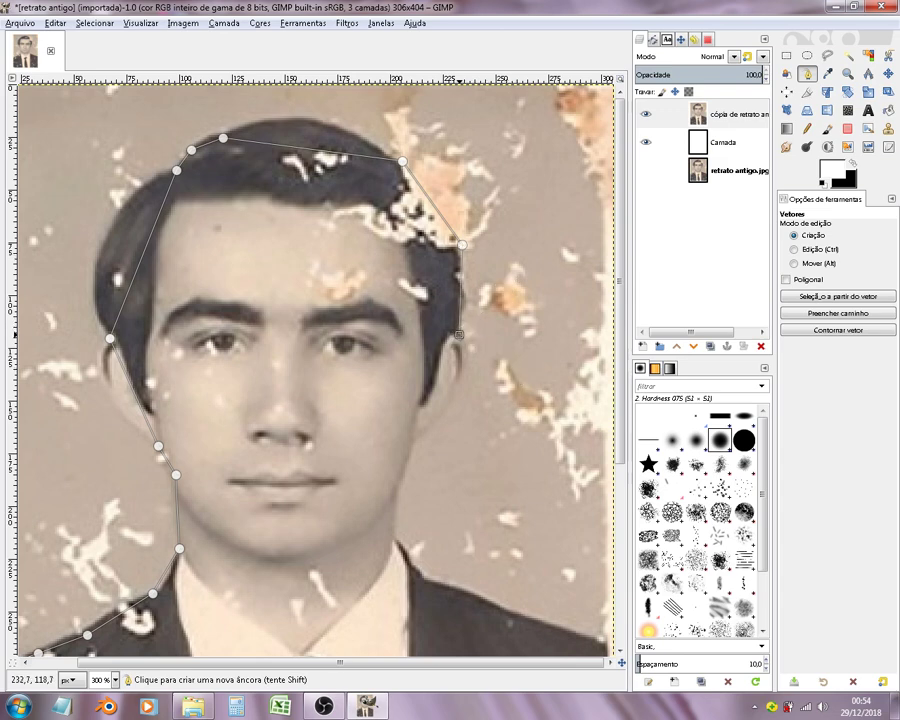
click(414, 442)
click(396, 485)
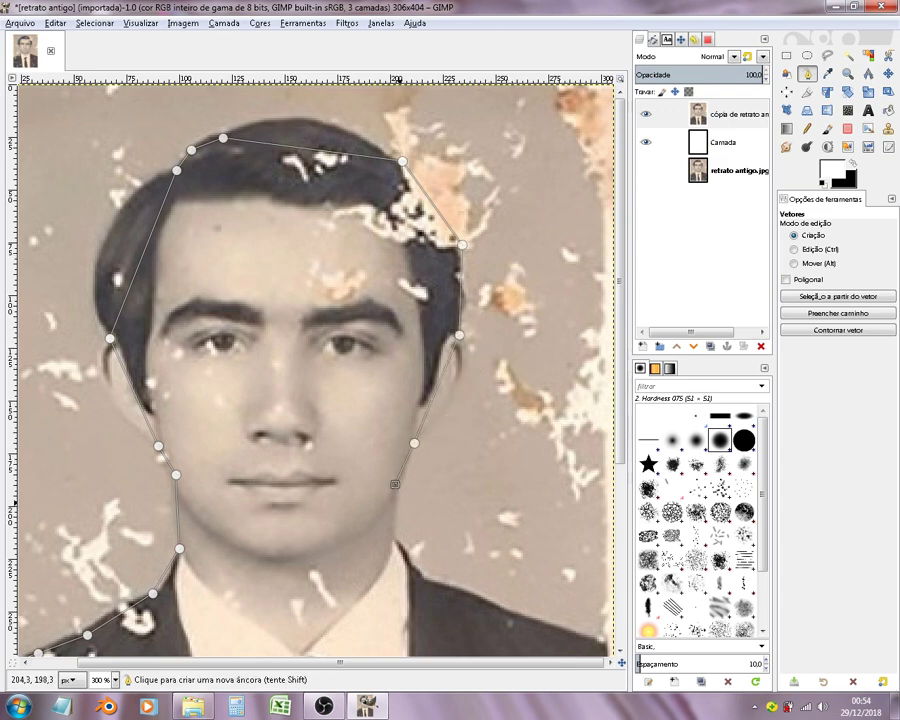
click(392, 540)
click(426, 585)
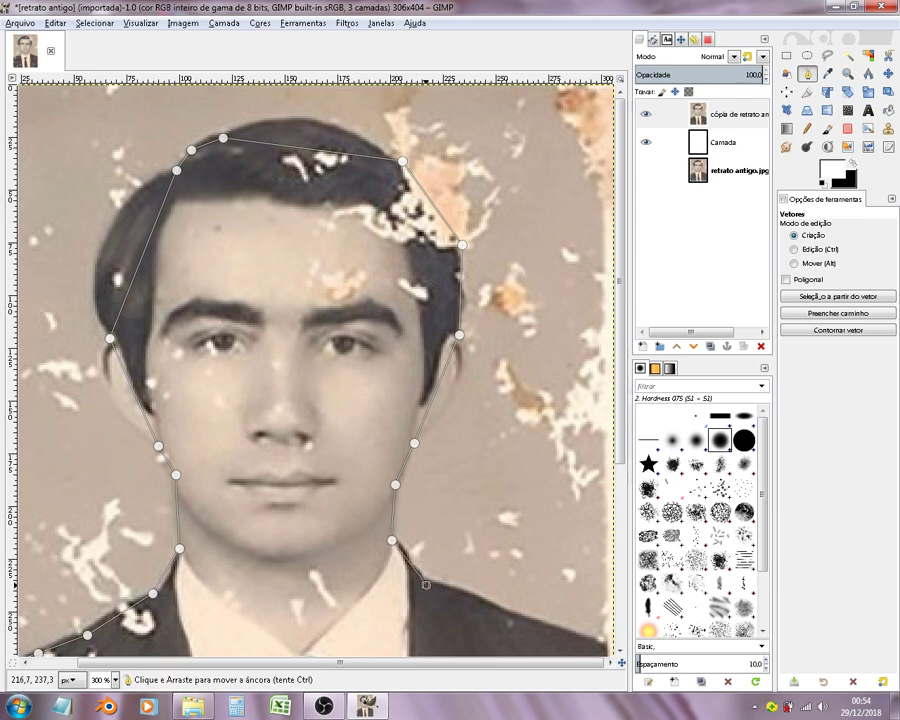
click(509, 609)
scroll(550, 533, down, 1)
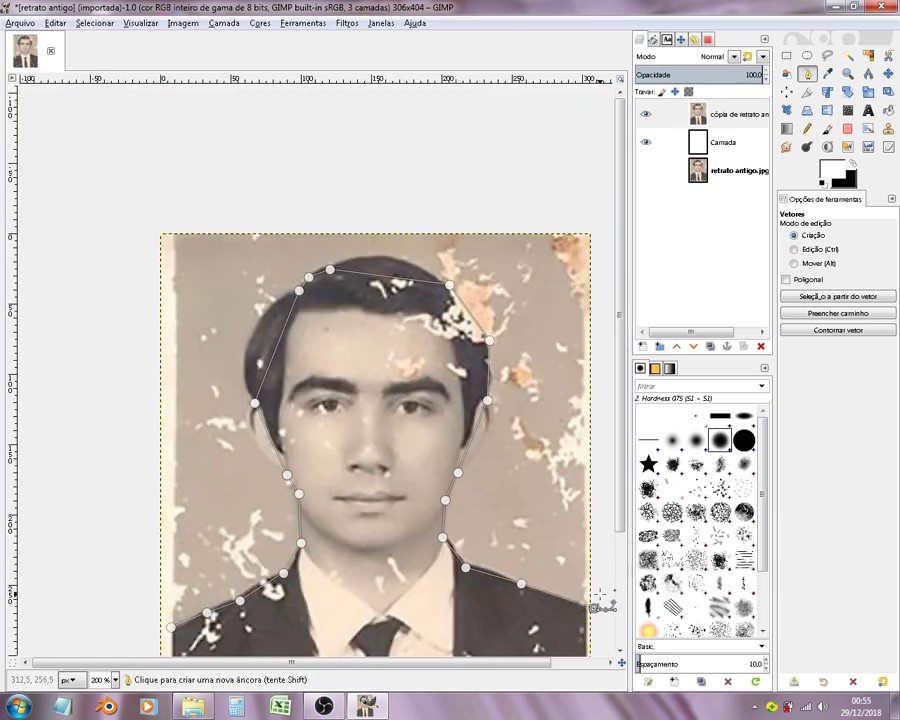
Step: Extend the path above the photo's top corners and outside the left edge, closing it
scroll(595, 607, down, 3)
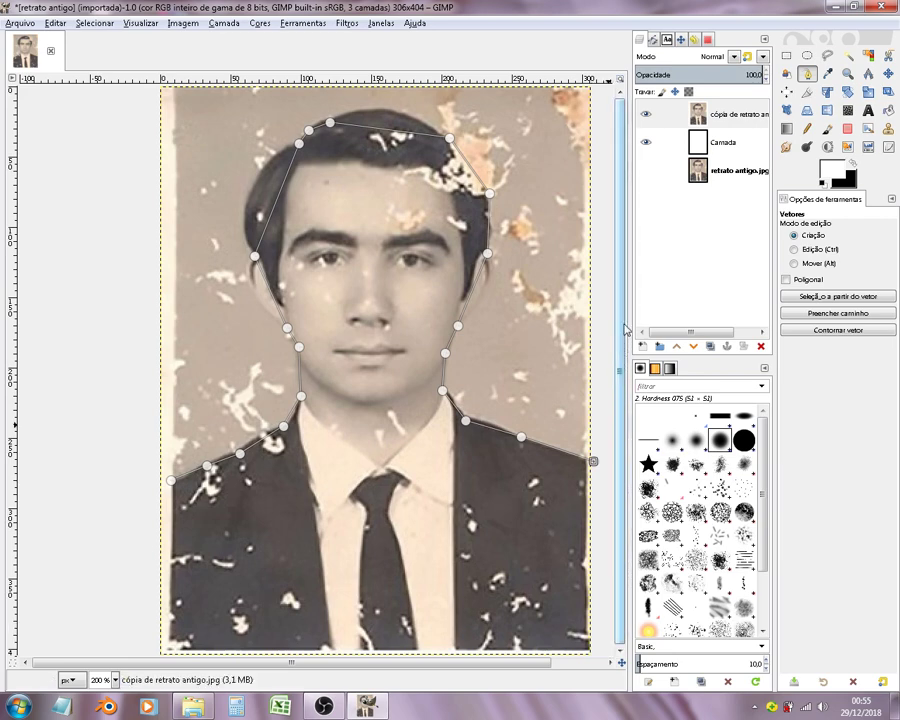
key(ctrl)
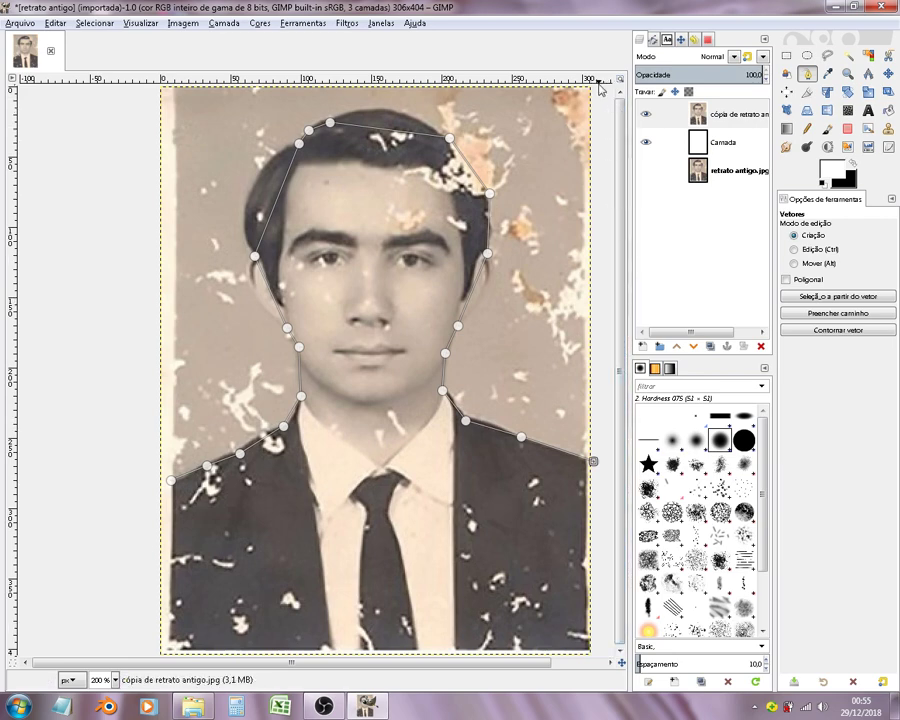
scroll(605, 135, down, 1)
click(598, 92)
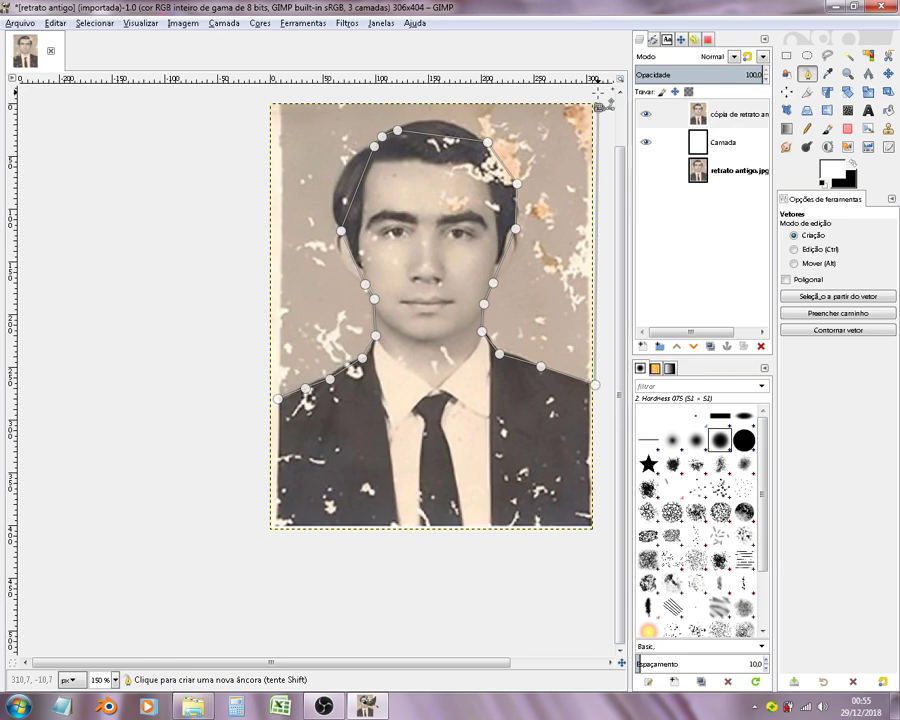
click(262, 87)
click(245, 383)
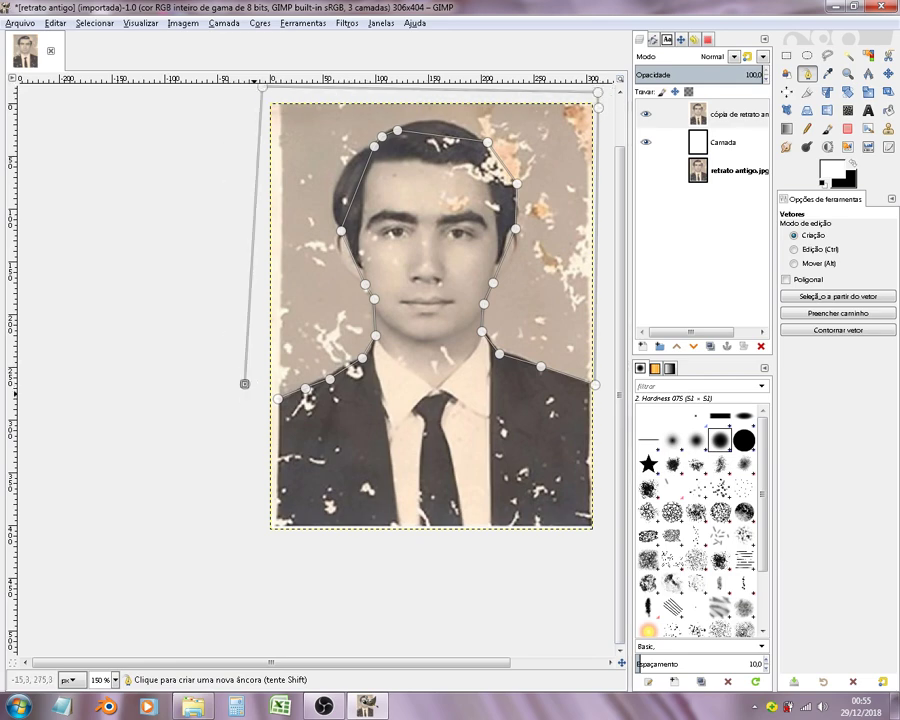
ctrl+click(278, 398)
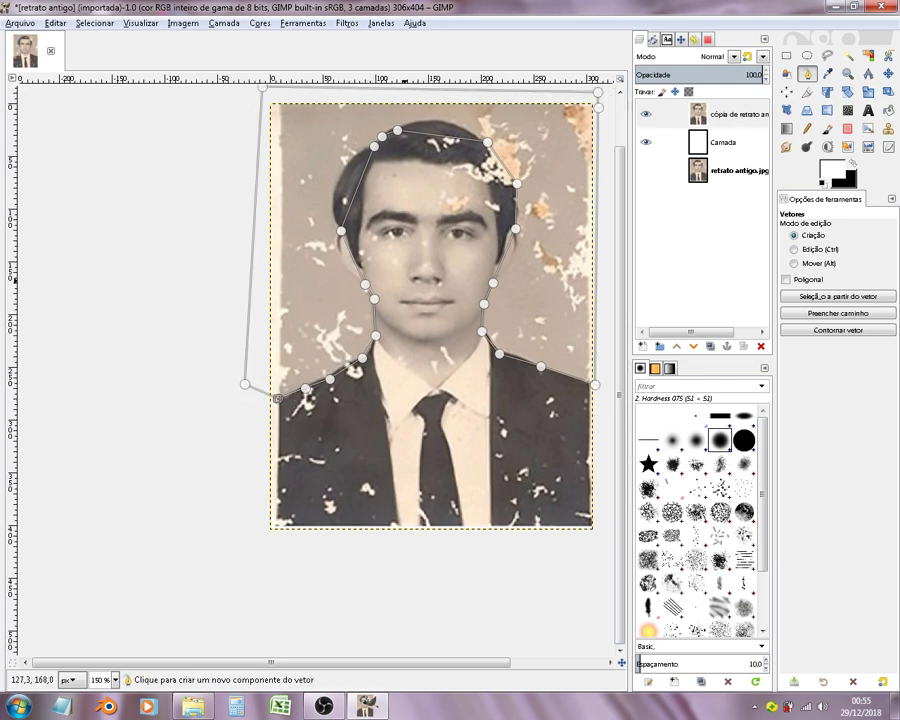
scroll(330, 350, up, 1)
scroll(330, 350, up, 1)
scroll(290, 565, down, 5)
scroll(289, 565, up, 3)
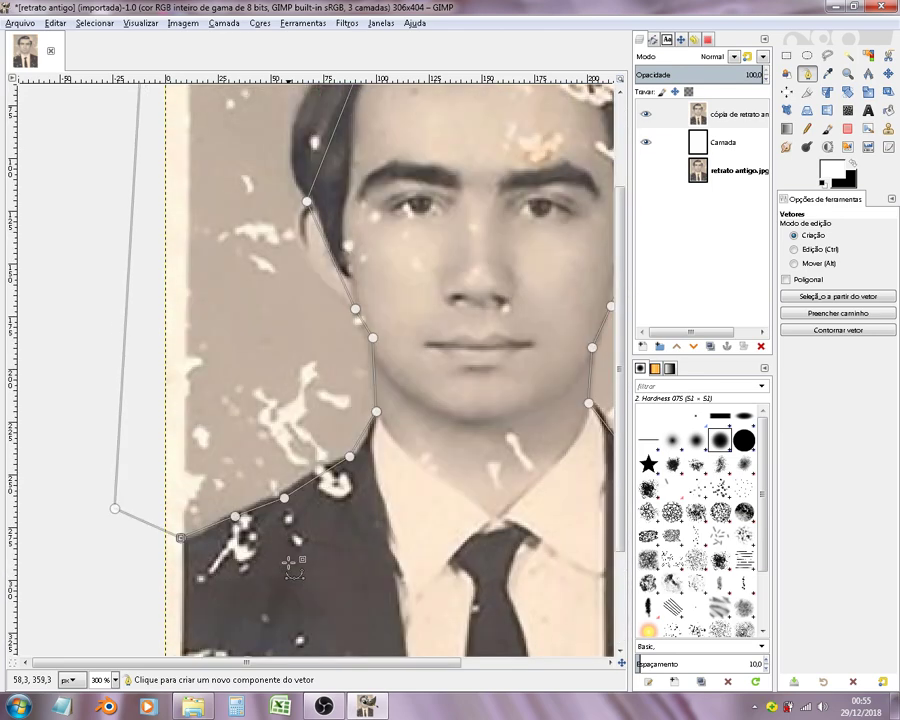
Step: Delete the margin-to-shoulder segment, lower the margin anchor, and reconnect it to the shoulder
ctrl+shift+click(168, 533)
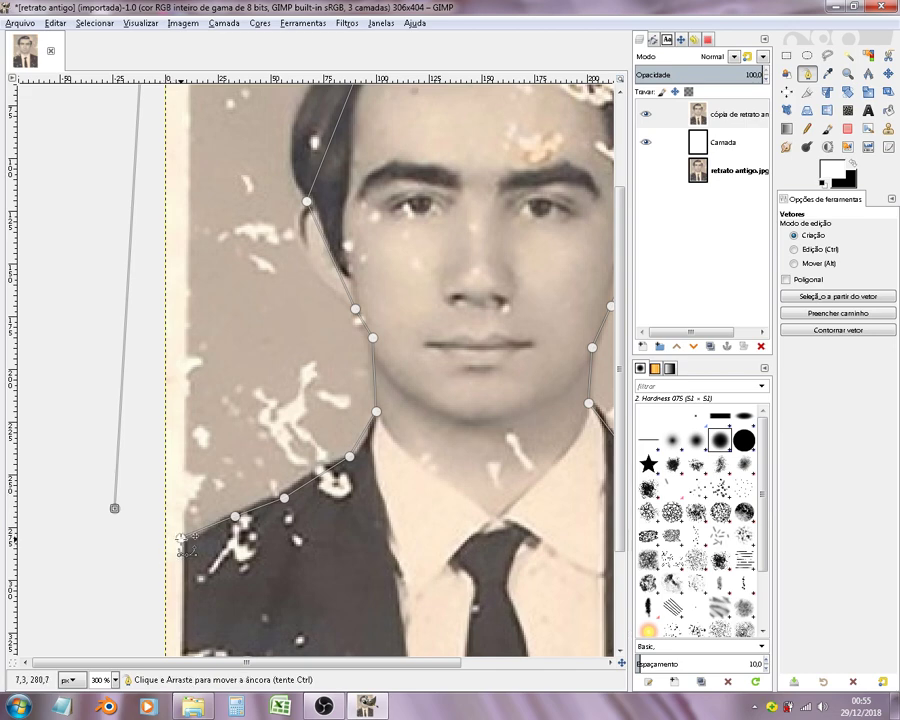
key(ctrl)
key(ctrl)
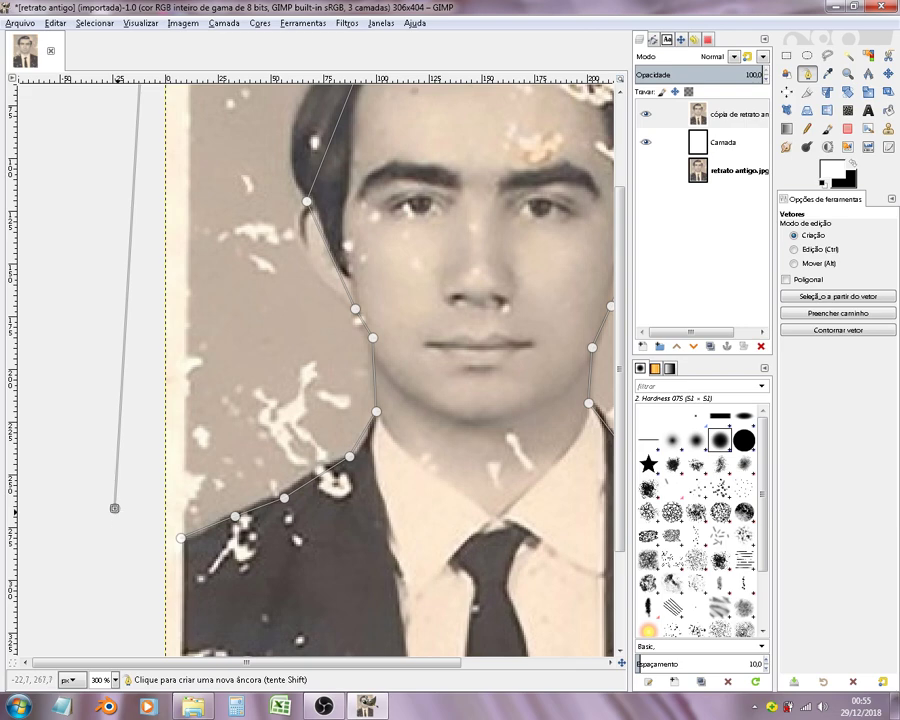
drag(115, 508, 121, 521)
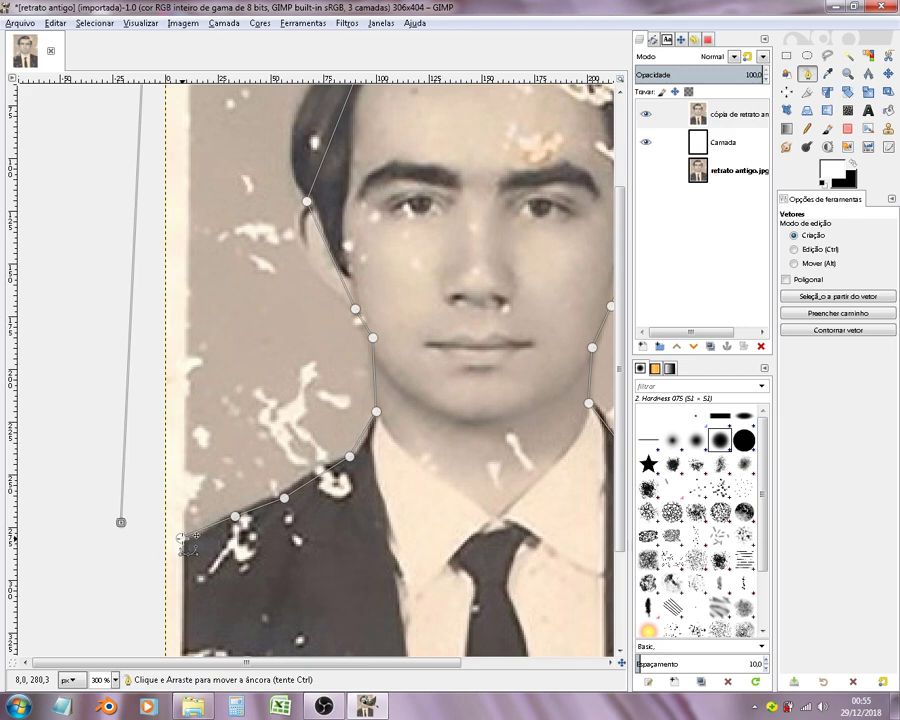
key(ctrl)
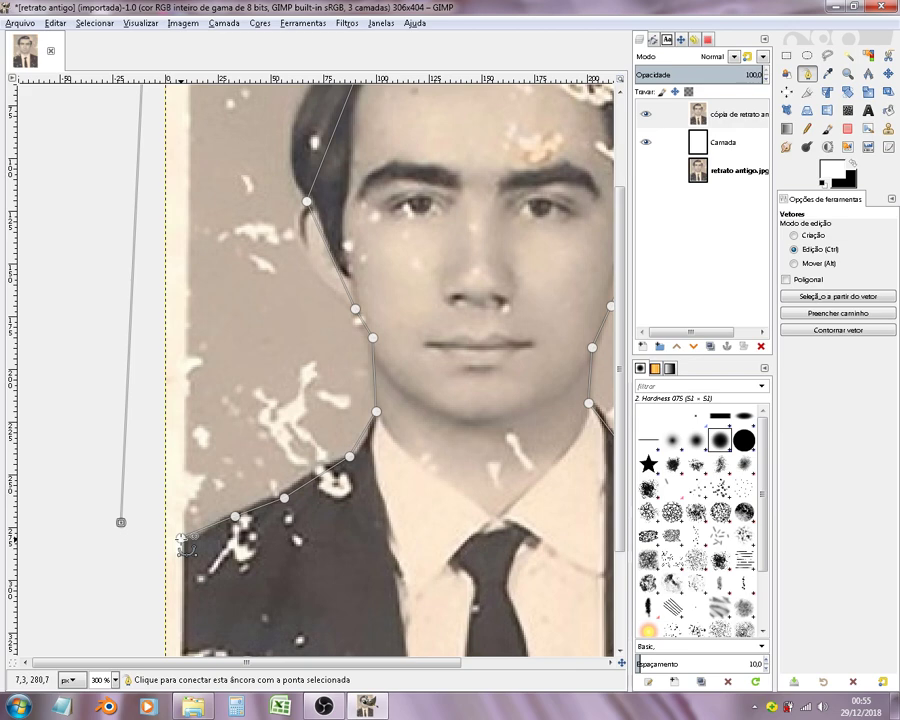
ctrl+click(181, 540)
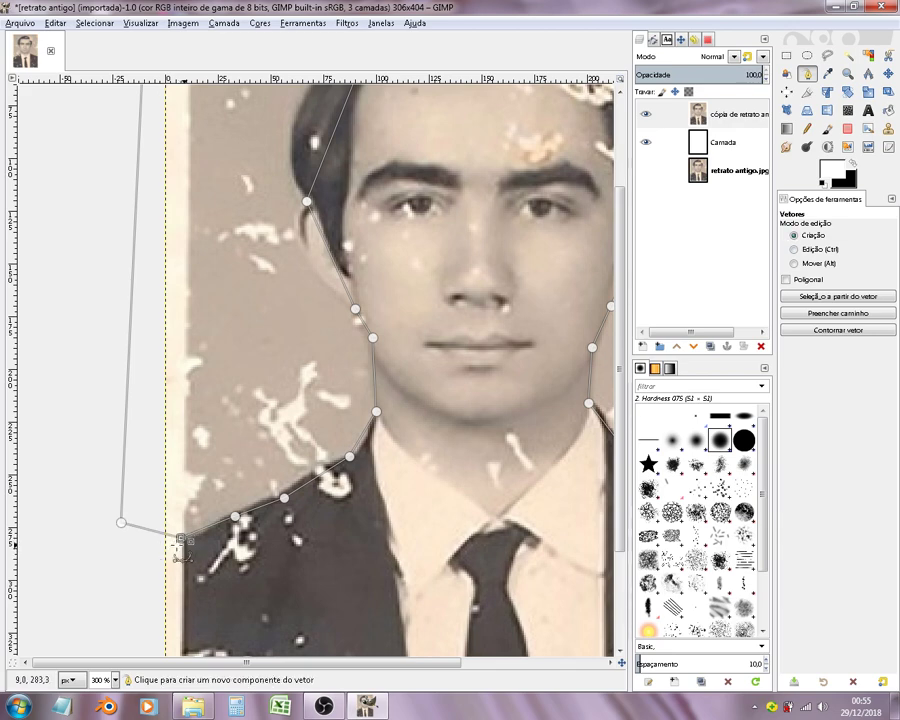
Step: Curve the path segments along the left shoulder and where the neck meets the collar
drag(236, 516, 240, 509)
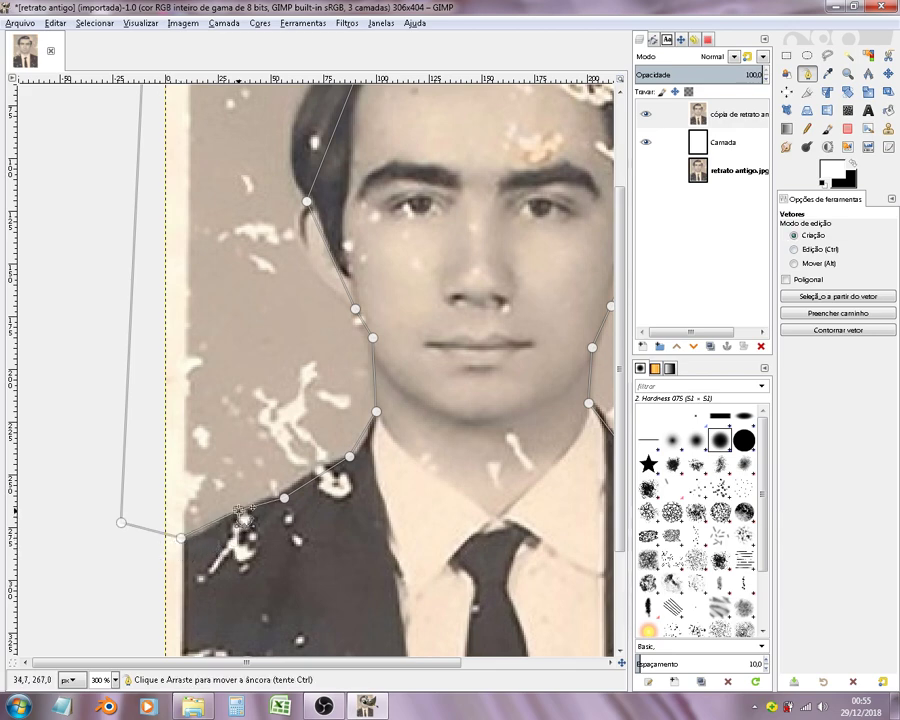
drag(197, 540, 232, 521)
click(220, 516)
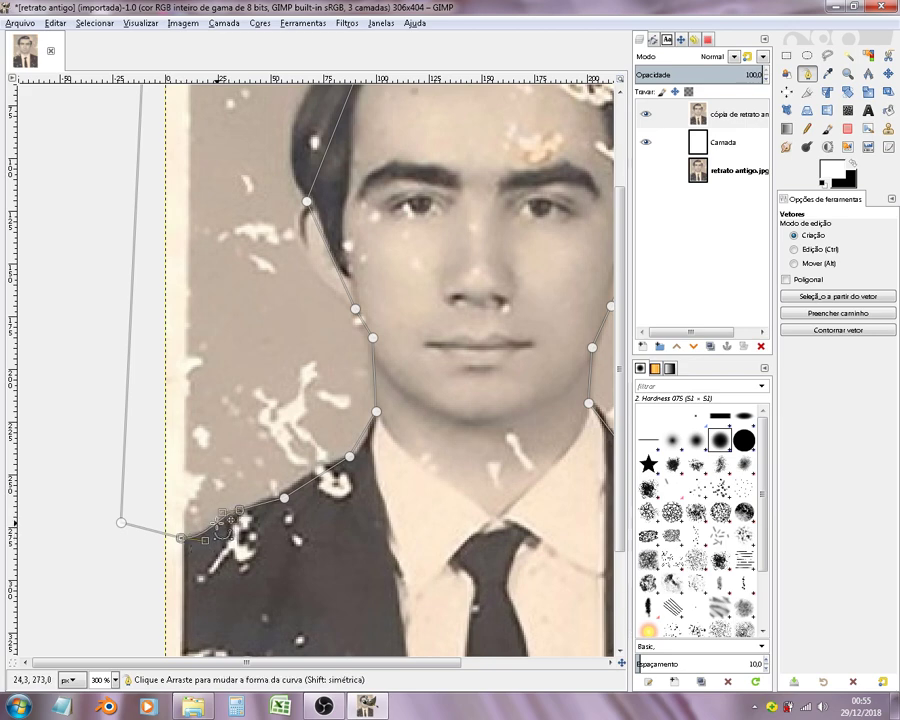
drag(281, 495, 283, 497)
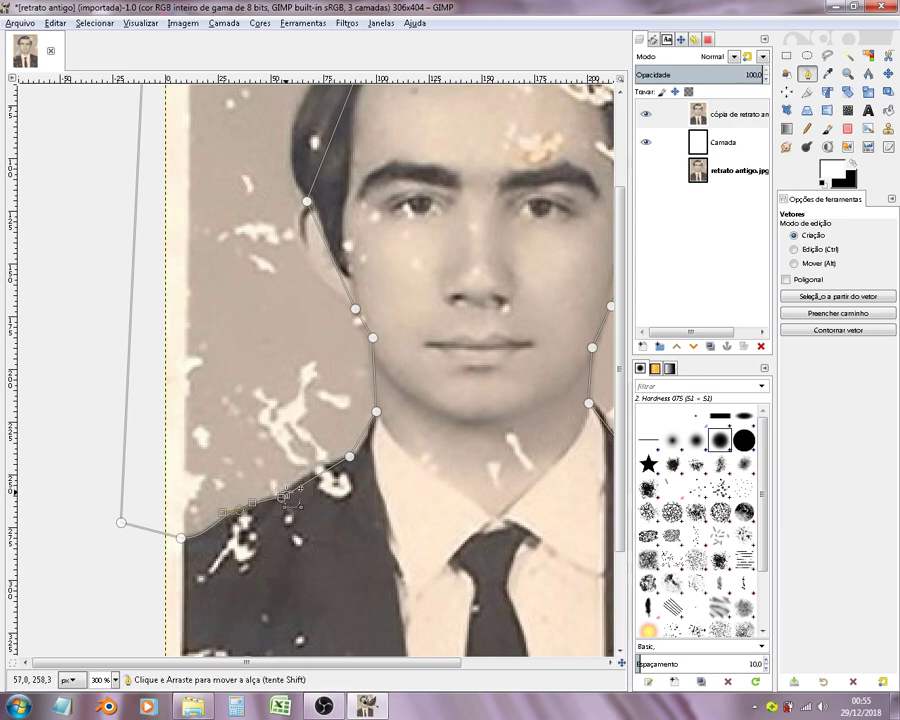
drag(283, 495, 290, 490)
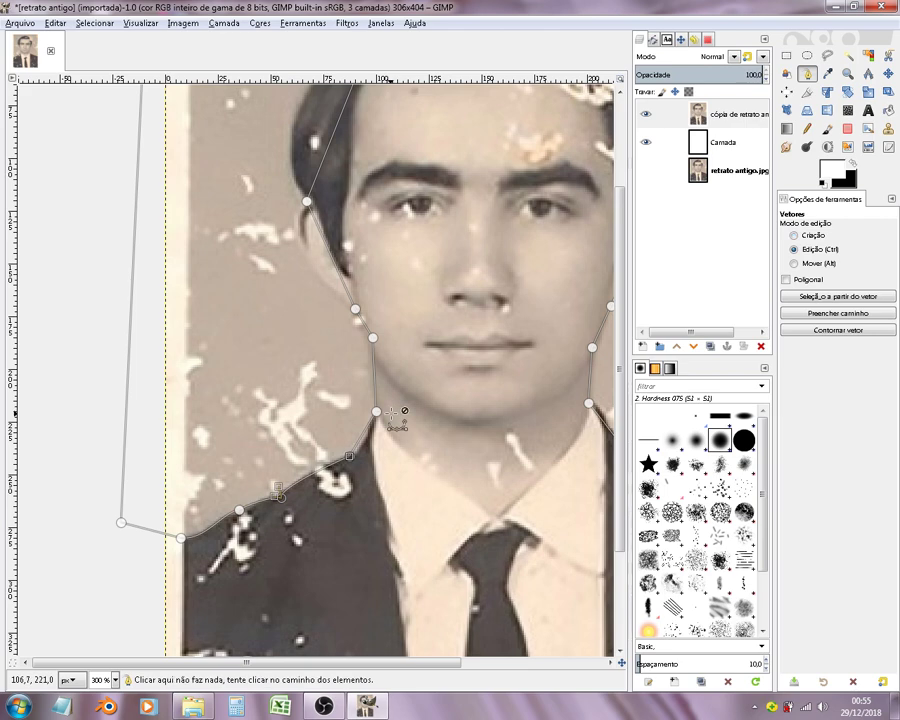
scroll(393, 404, up, 3)
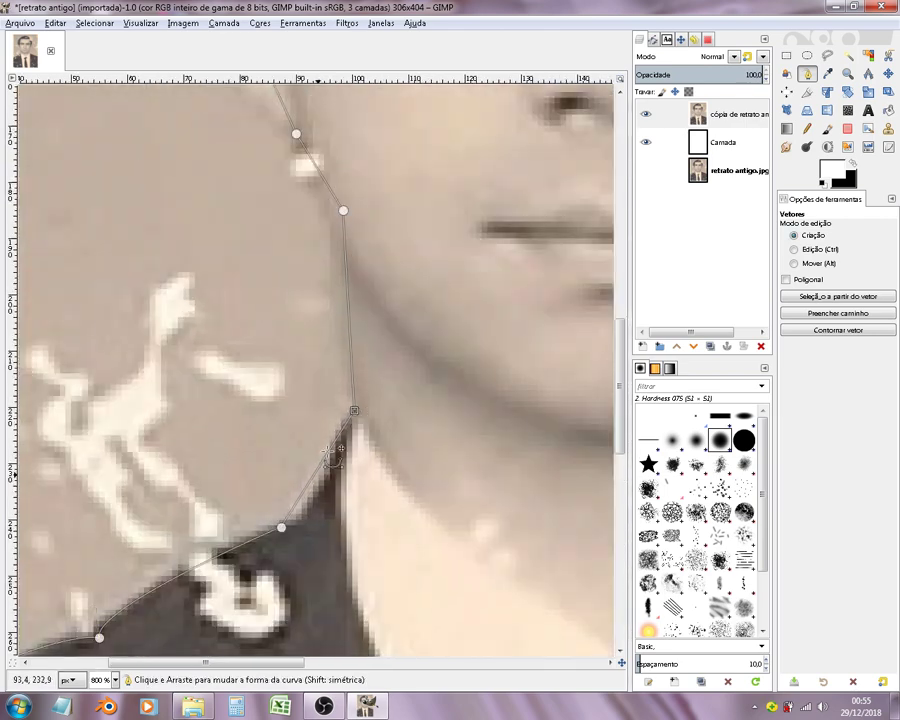
drag(300, 510, 313, 505)
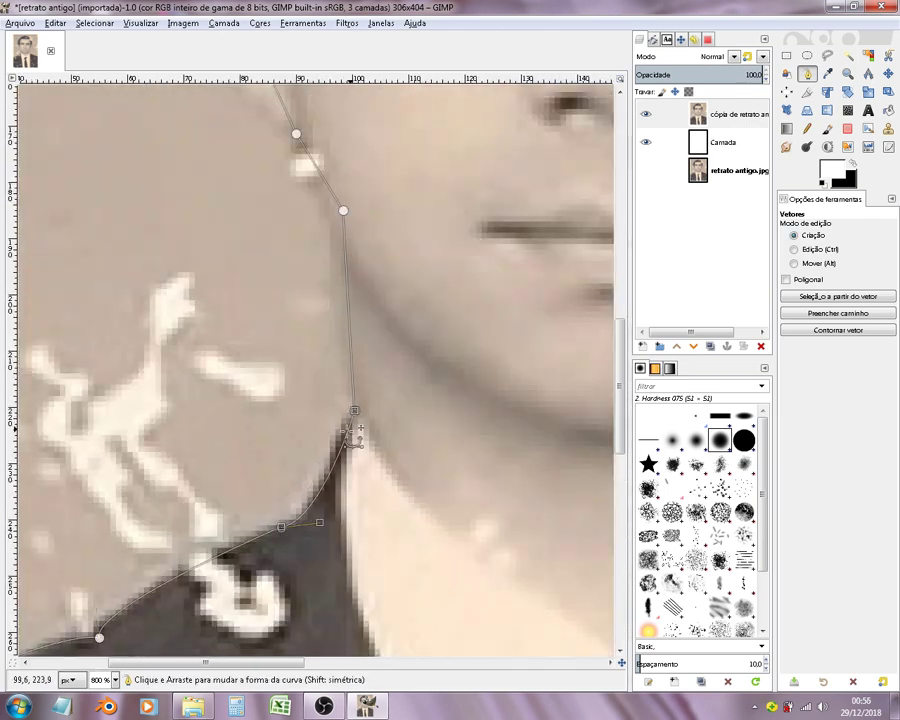
scroll(394, 314, up, 5)
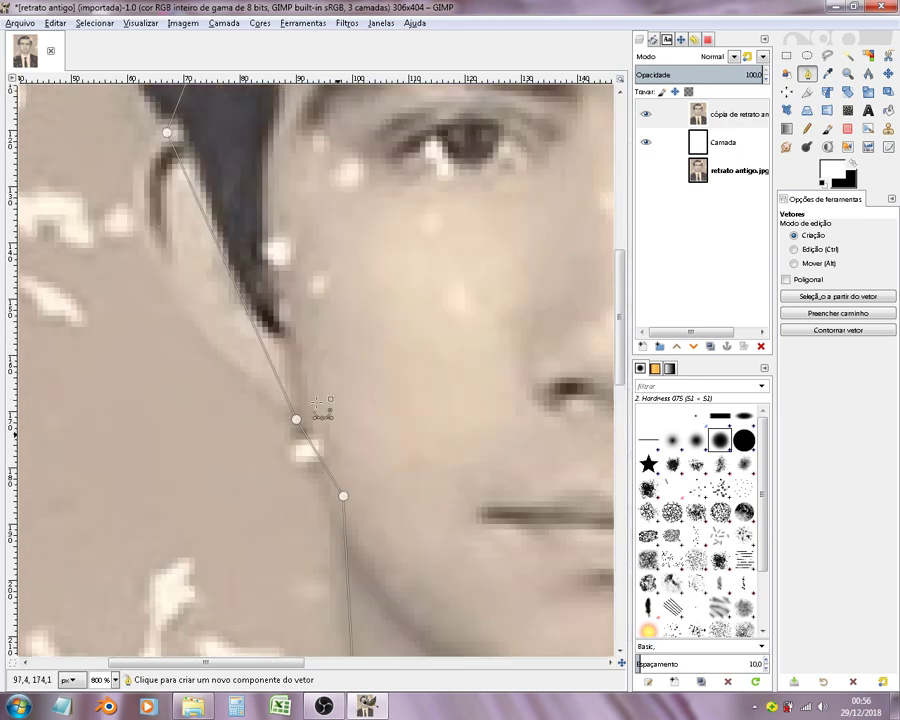
drag(343, 495, 330, 506)
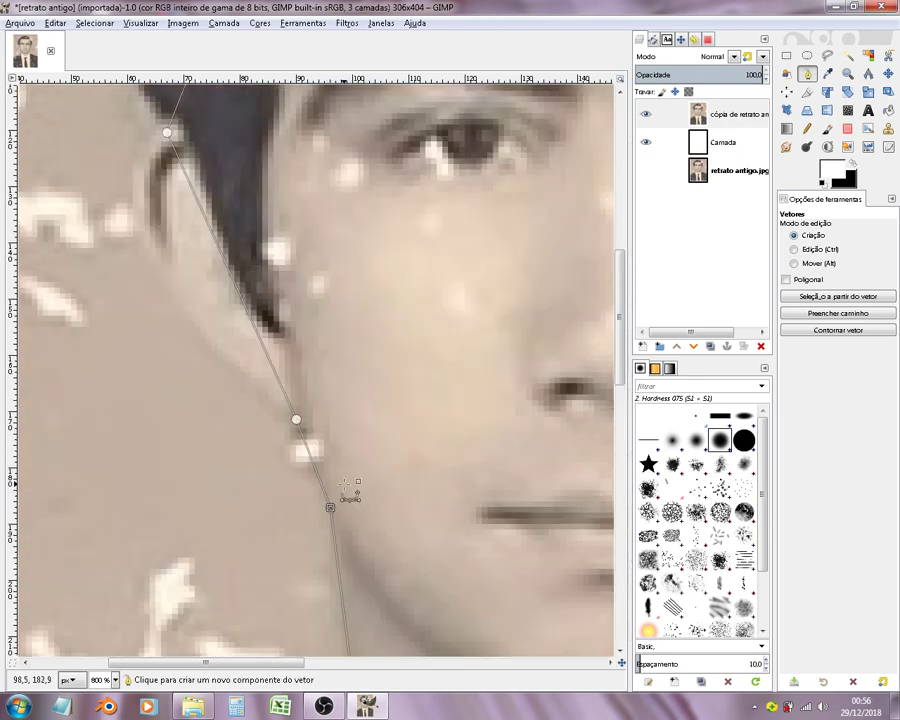
scroll(348, 484, down, 5)
scroll(352, 366, up, 3)
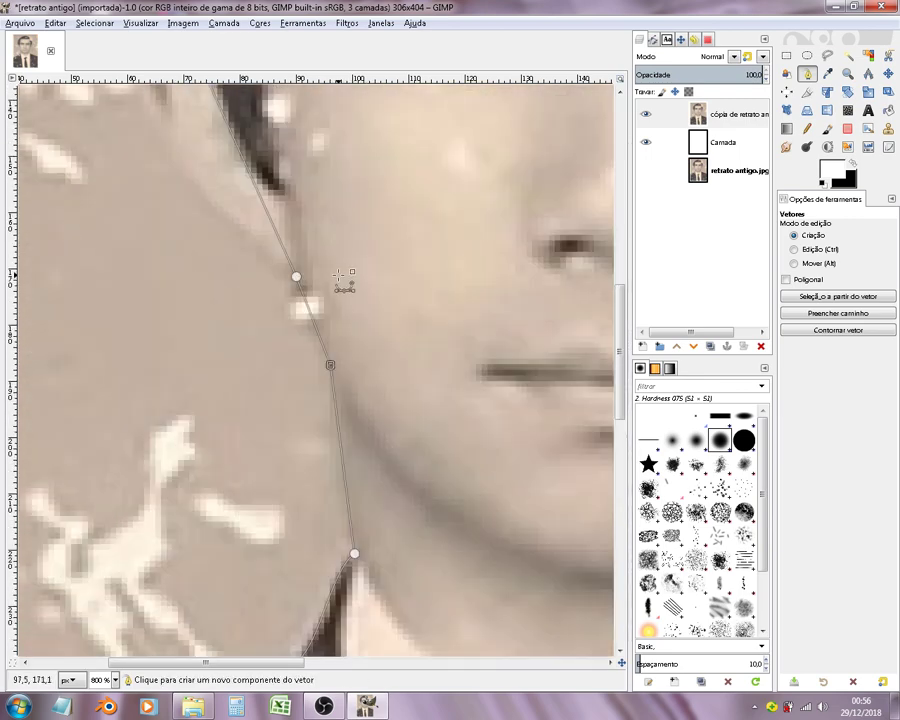
Step: Insert an anchor on the cheek and bend the path around the cheek and ear
drag(297, 278, 325, 342)
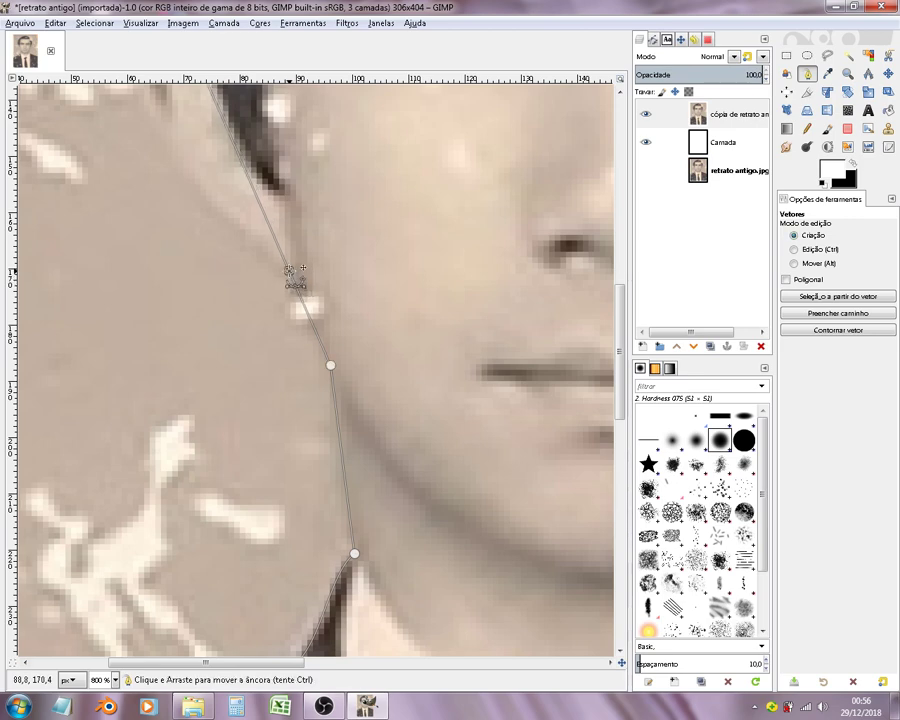
key(ctrl)
ctrl+click(318, 330)
drag(322, 332, 281, 328)
scroll(300, 302, up, 5)
drag(188, 328, 136, 352)
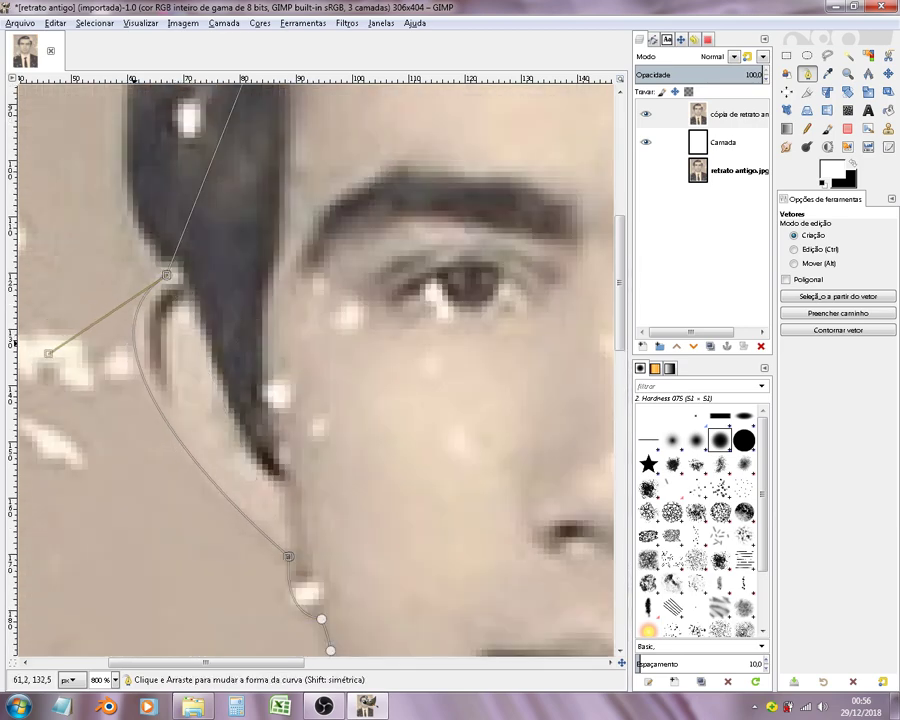
drag(225, 490, 218, 488)
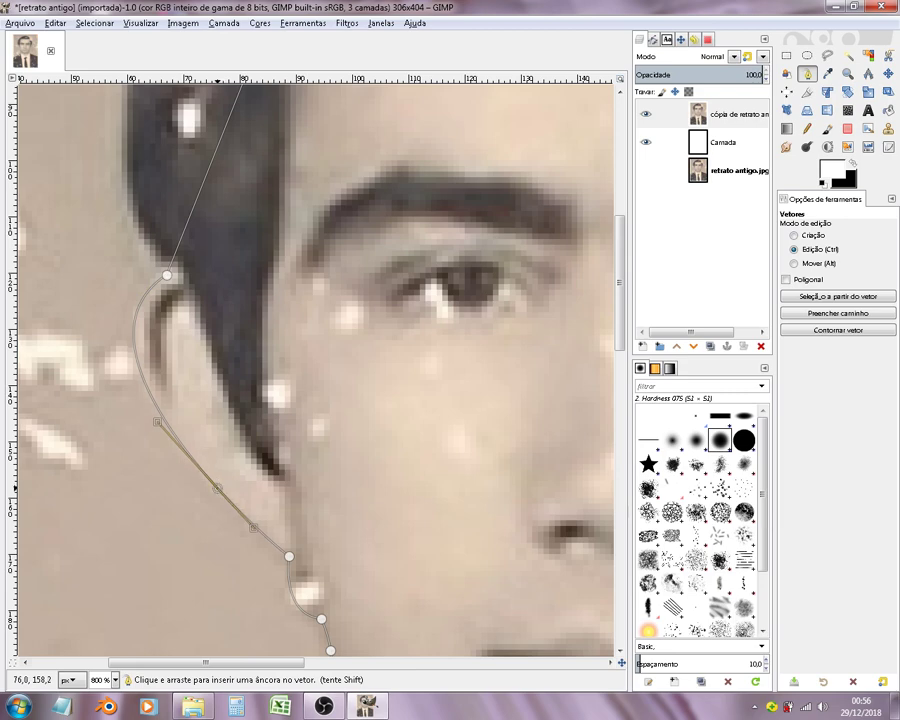
Step: Bend the segments along the hair's upper-left edge, adding an anchor on the hair curve
scroll(228, 452, up, 5)
drag(345, 113, 340, 109)
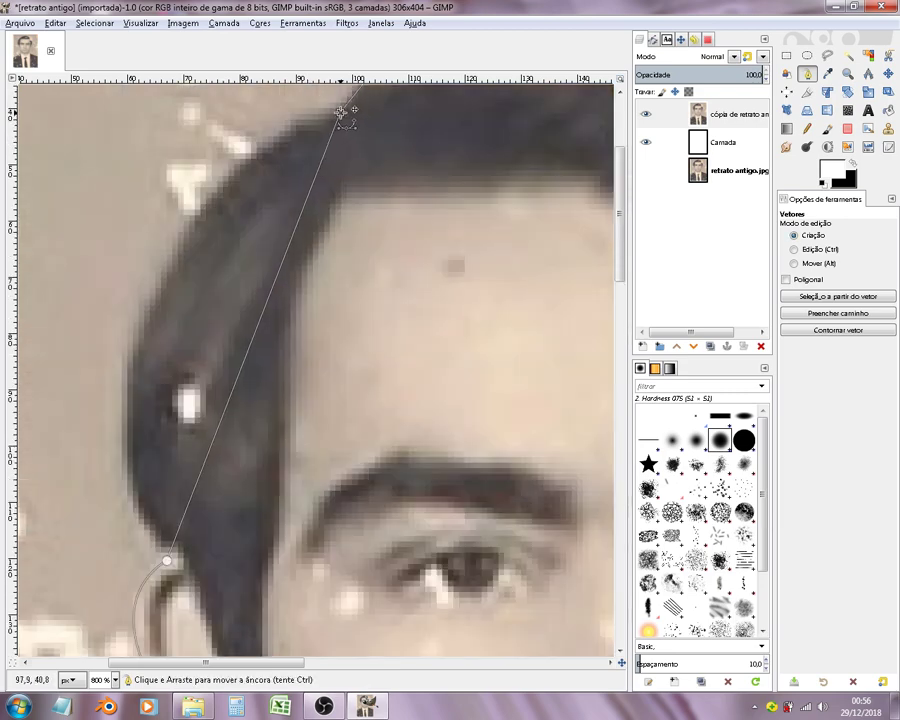
drag(178, 538, 127, 455)
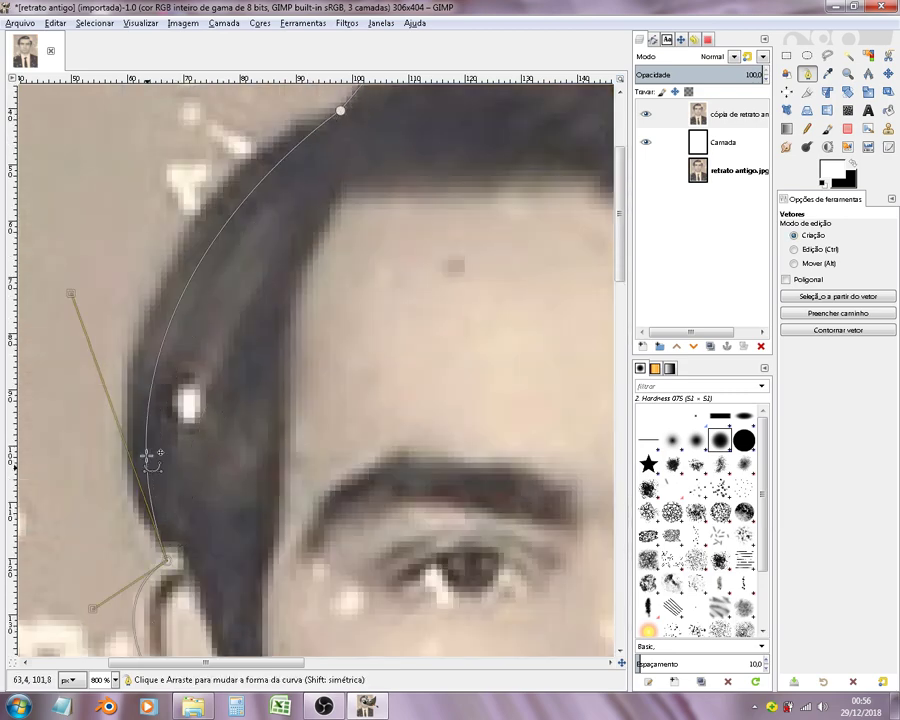
drag(123, 451, 128, 453)
drag(18, 300, 72, 252)
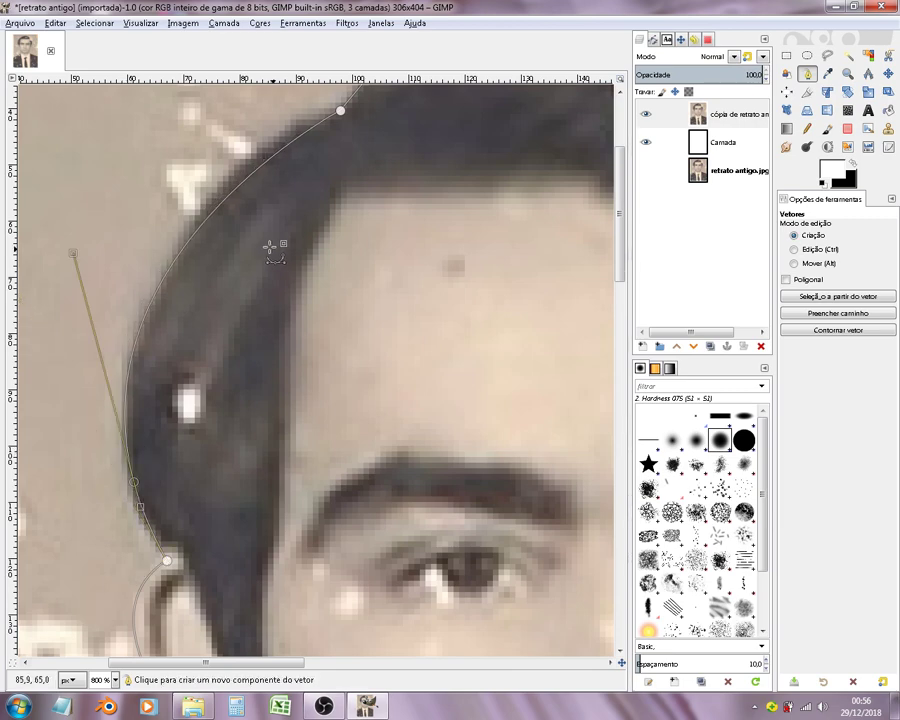
ctrl+click(174, 258)
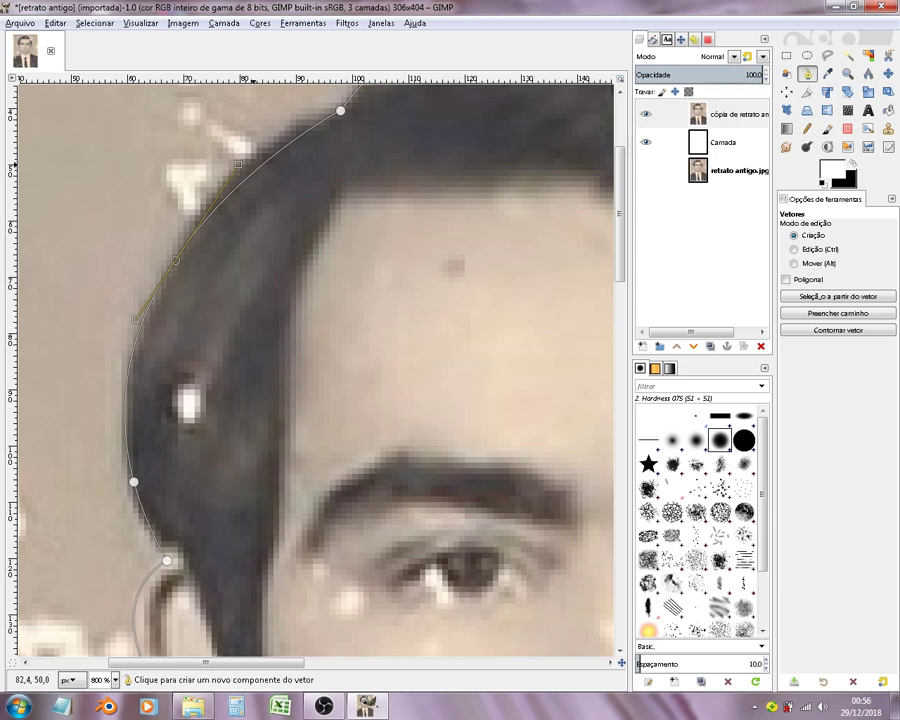
drag(329, 118, 230, 173)
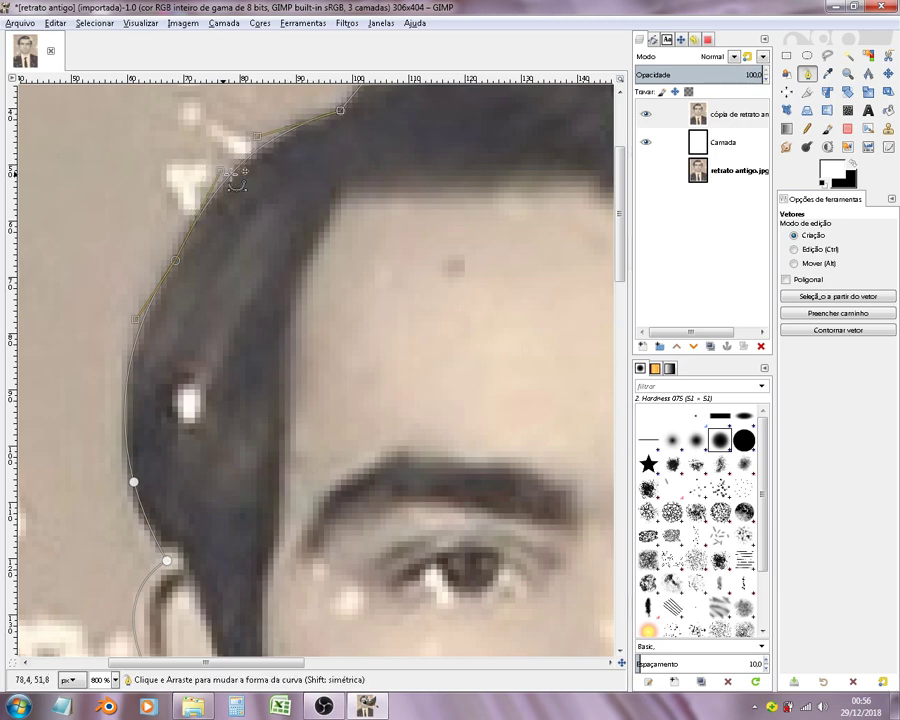
scroll(500, 260, up, 5)
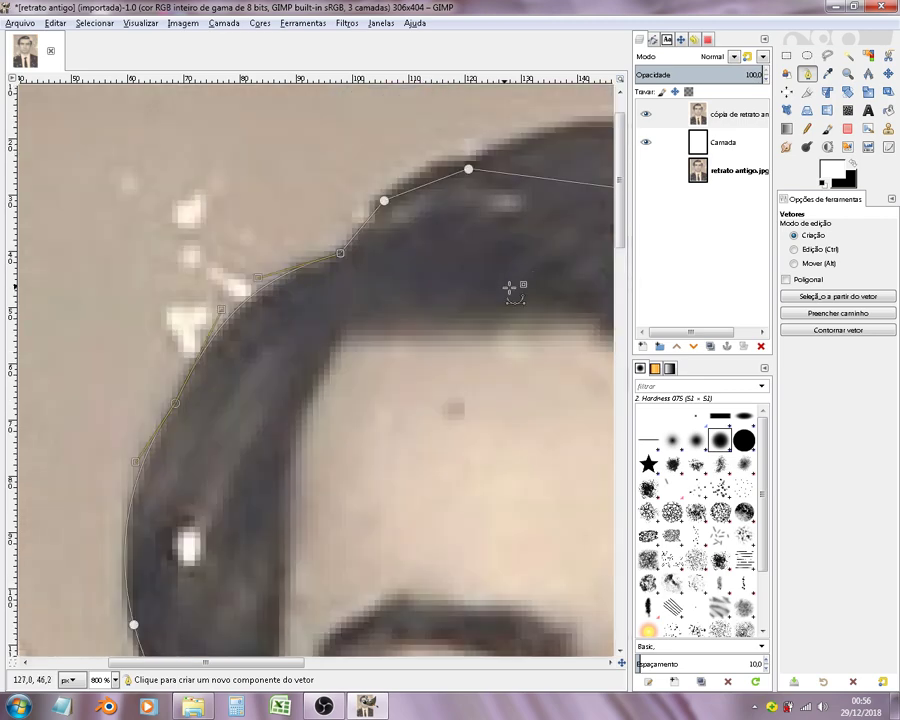
Step: Raise the hair-top anchor and bow the path over the top of the hair
scroll(505, 275, up, 2)
scroll(487, 285, down, 2)
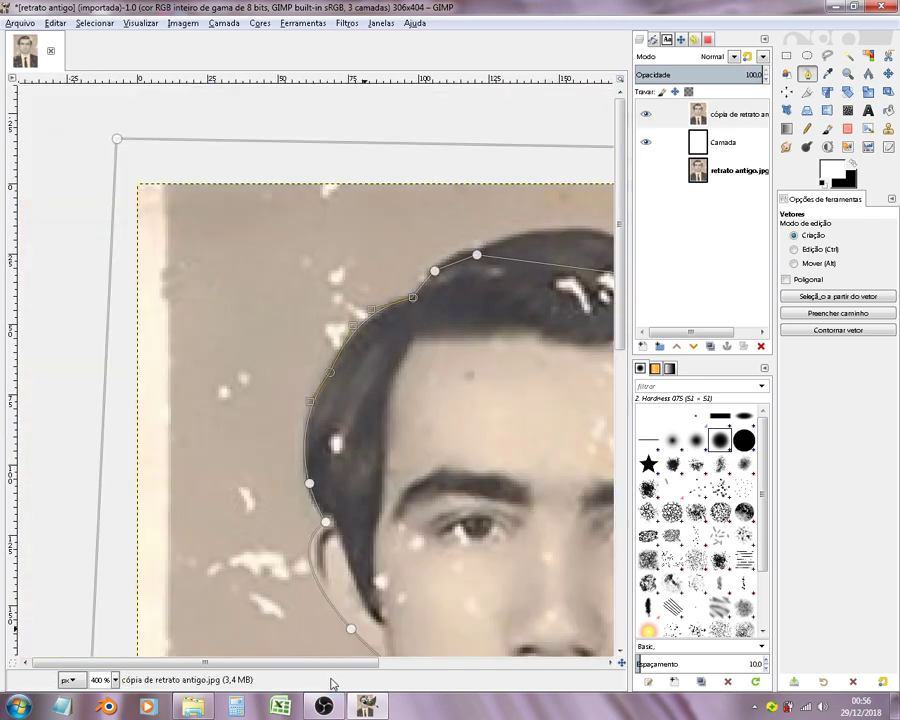
drag(334, 664, 435, 662)
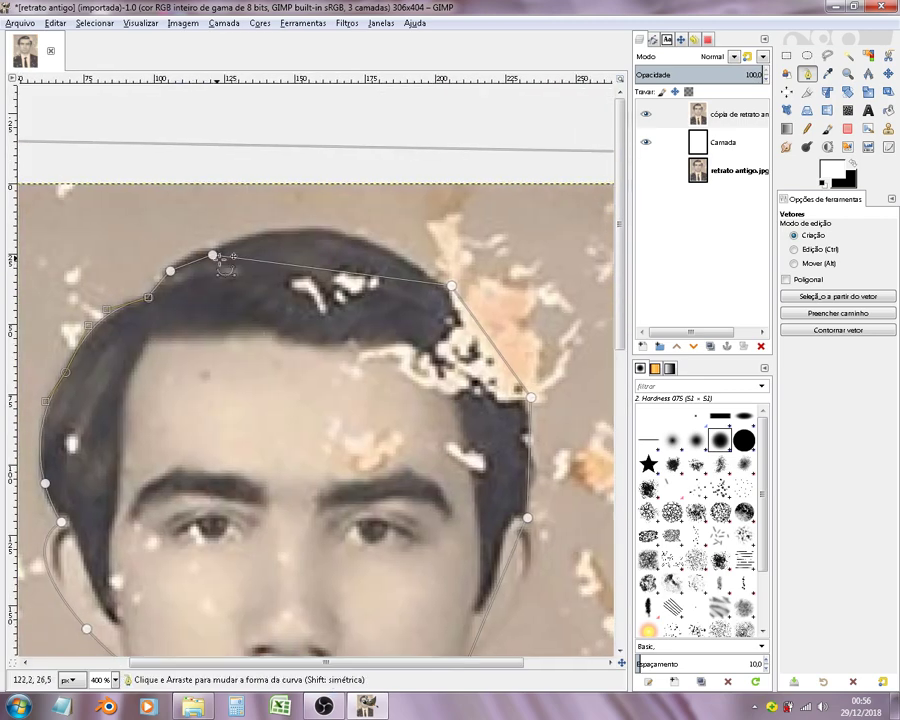
drag(212, 253, 215, 246)
drag(170, 270, 177, 255)
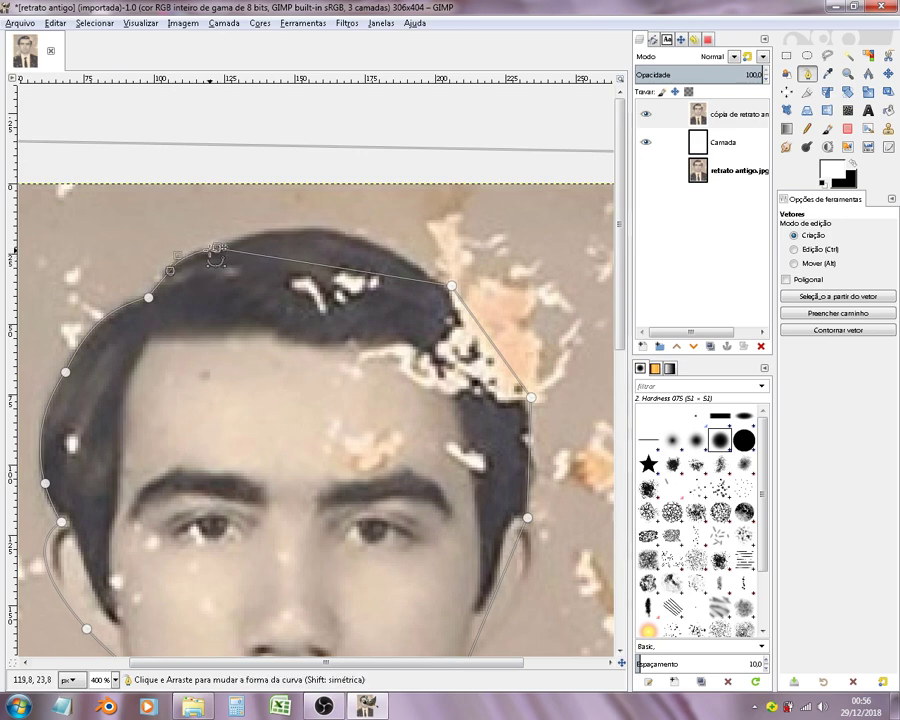
drag(220, 250, 269, 234)
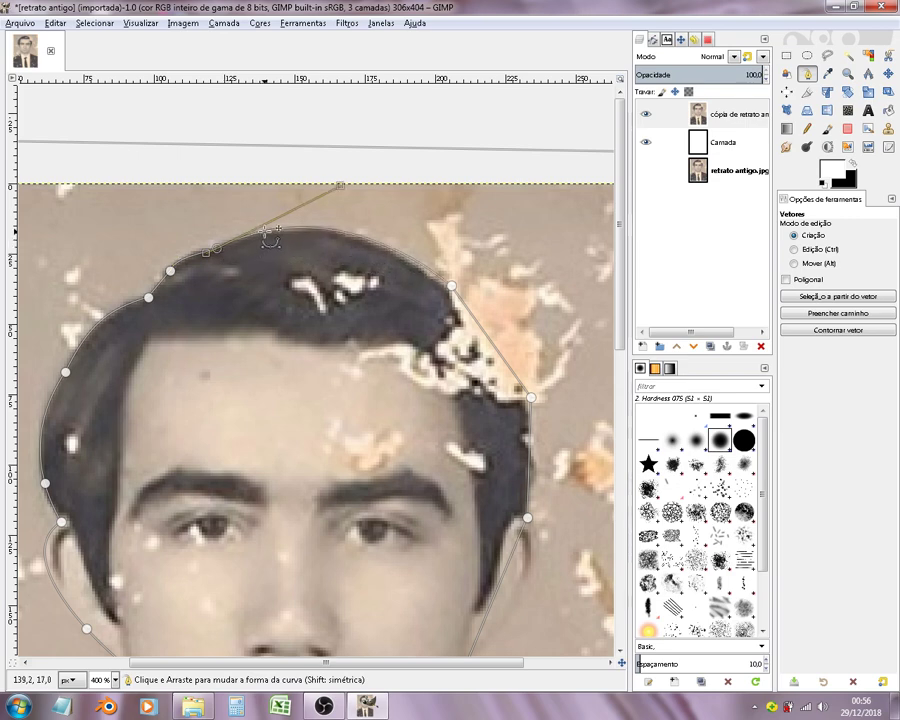
Step: Curve the path along the hair's right side and around the right ear, adding a midpoint anchor
click(452, 282)
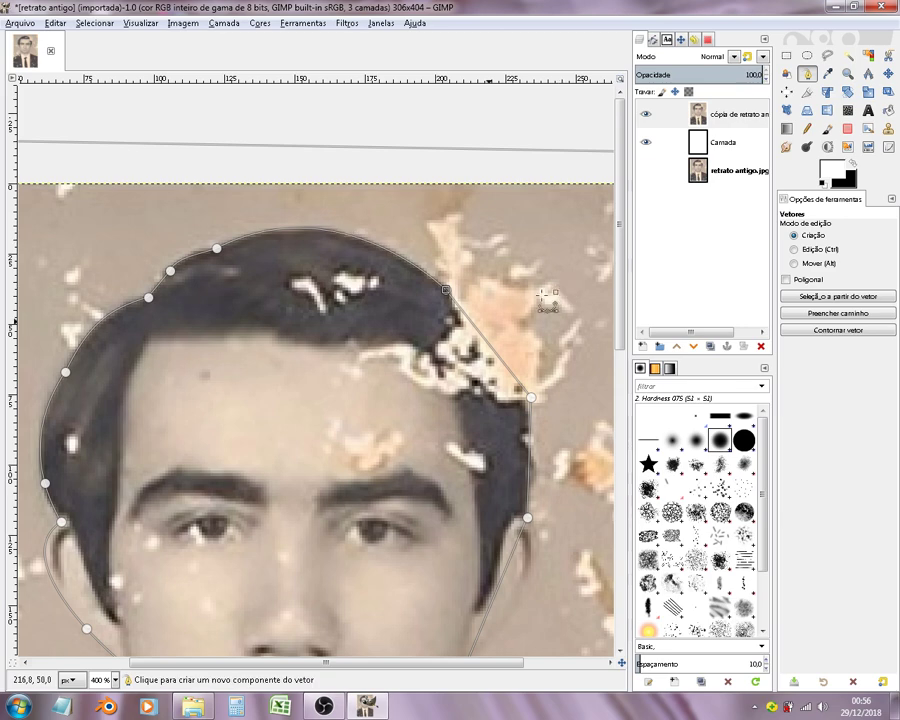
drag(466, 292, 484, 306)
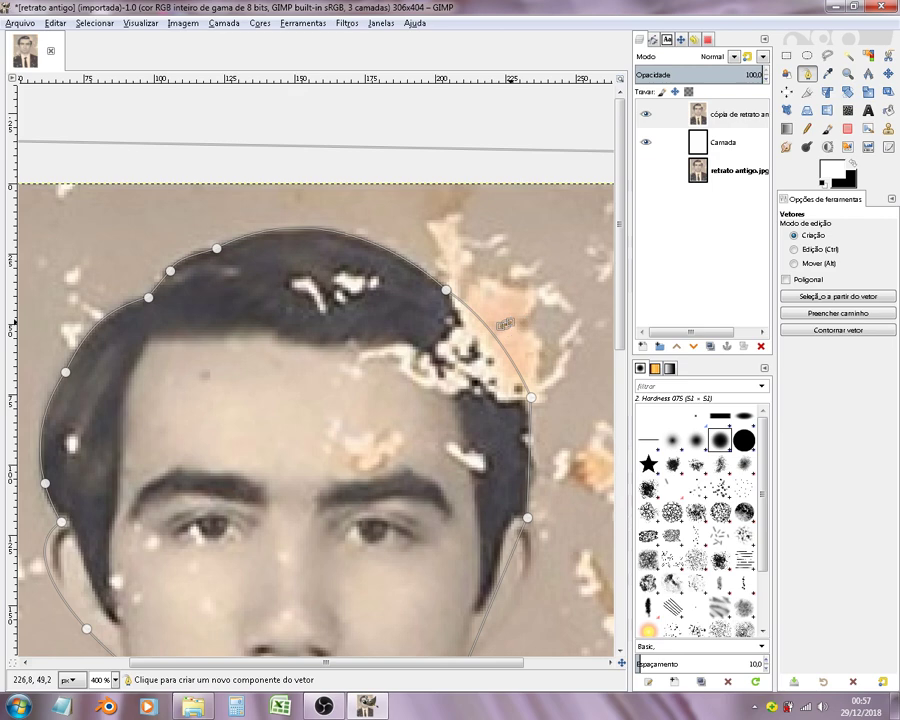
drag(510, 323, 513, 321)
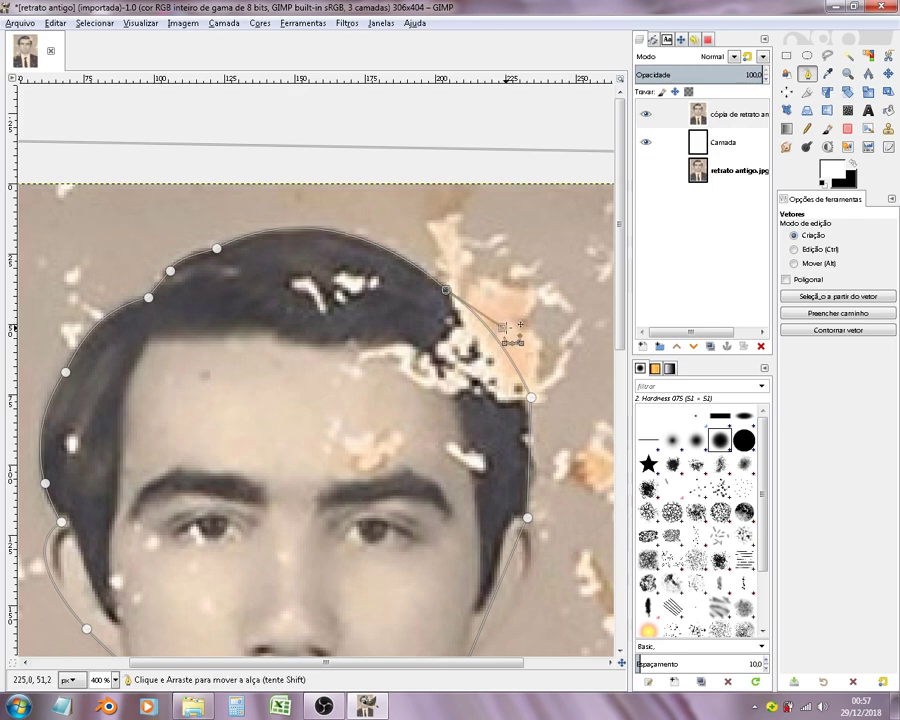
click(531, 398)
click(532, 440)
ctrl+click(530, 453)
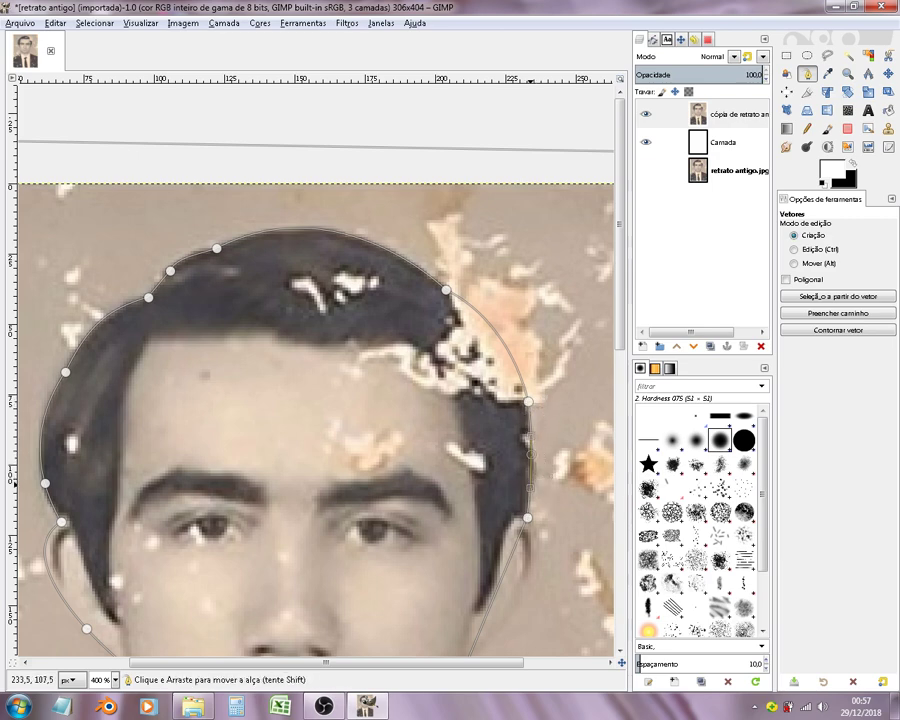
click(532, 510)
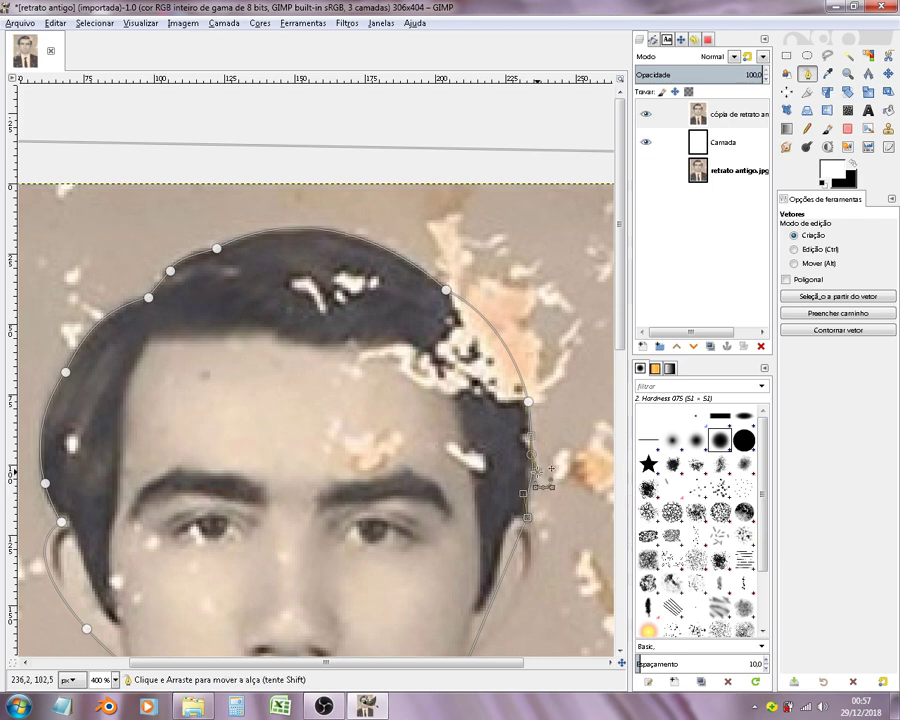
scroll(539, 472, down, 5)
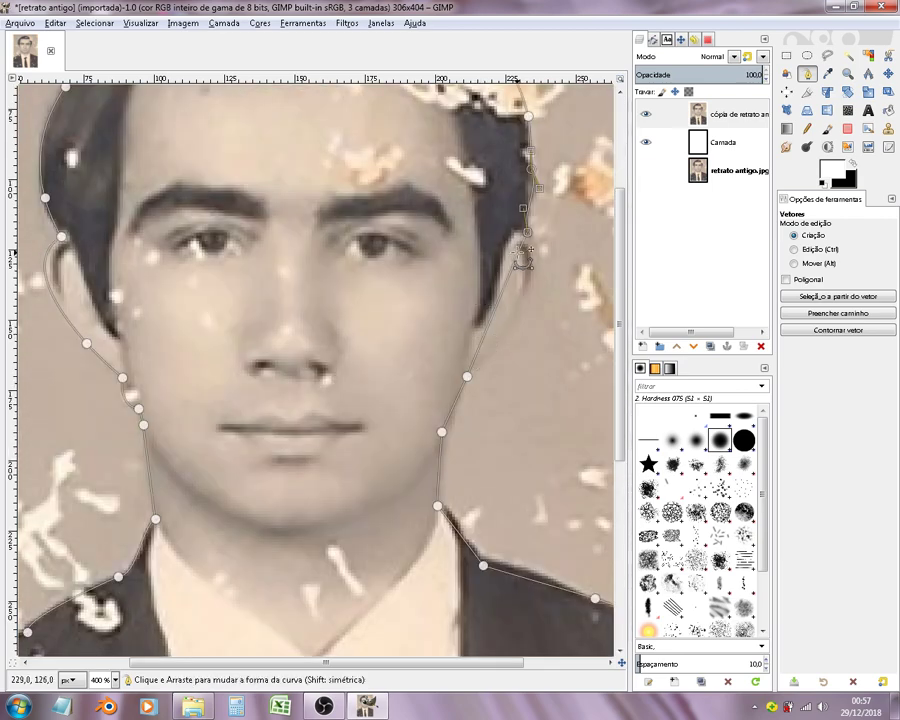
drag(528, 250, 540, 266)
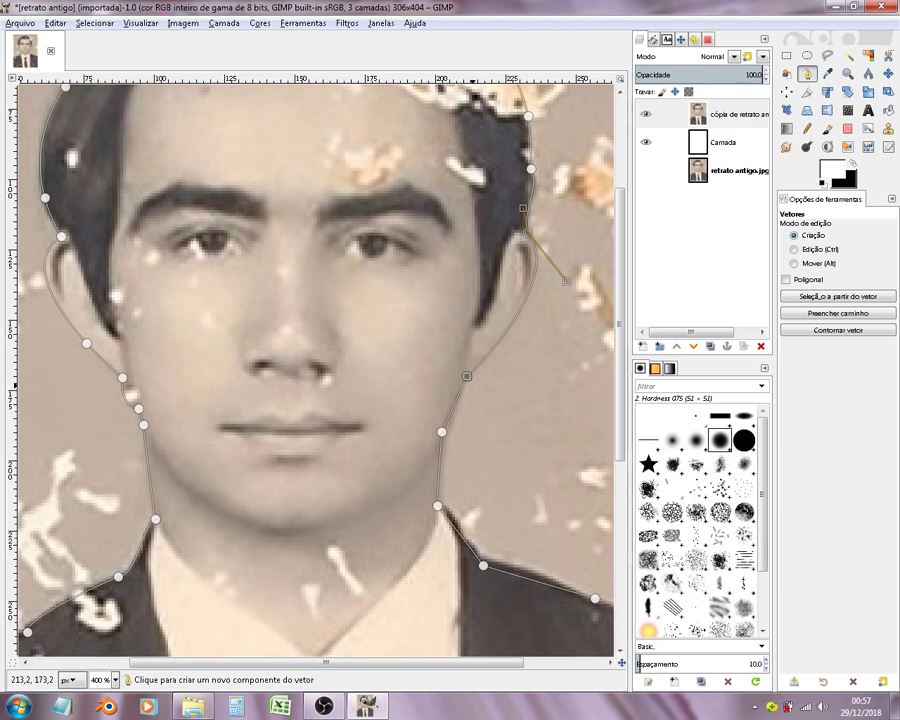
Step: Reshape the path along the right cheek and jawline
click(467, 376)
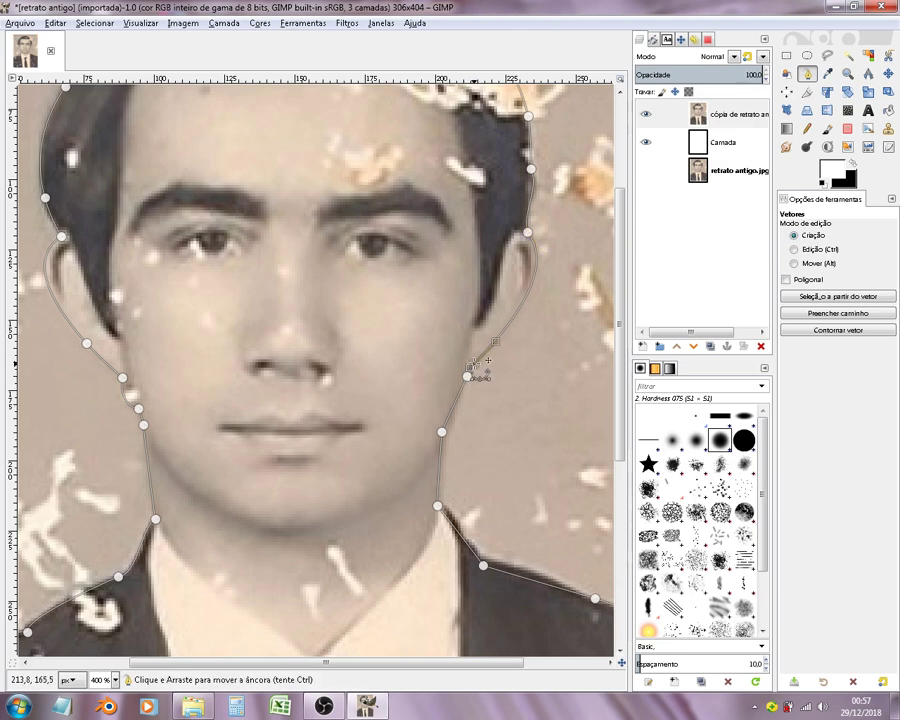
drag(496, 343, 494, 364)
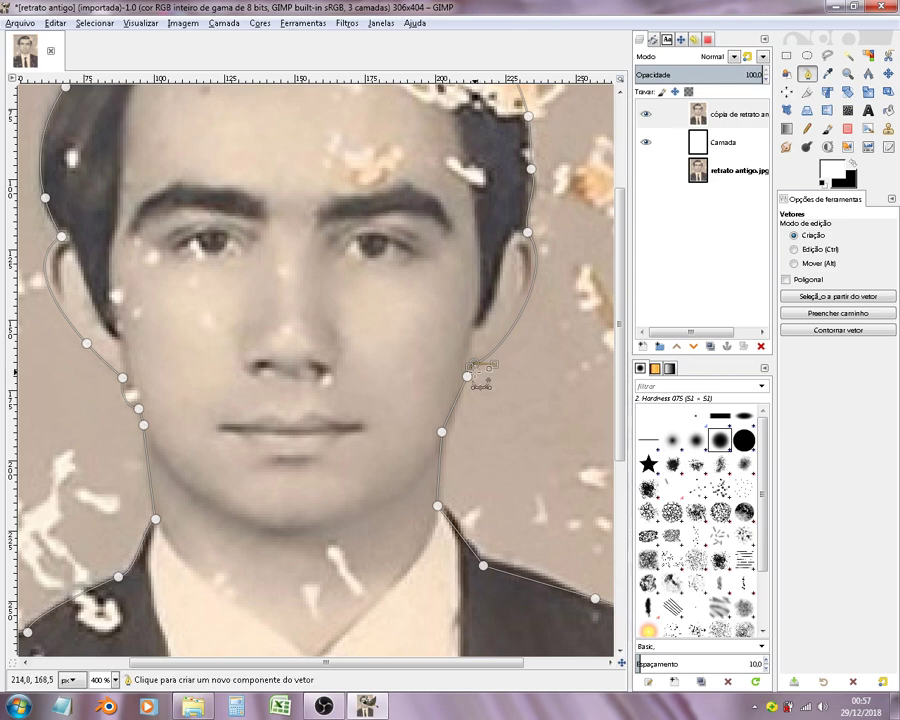
scroll(480, 380, up, 1)
scroll(480, 520, down, 1)
ctrl+scroll(478, 422, up, 1)
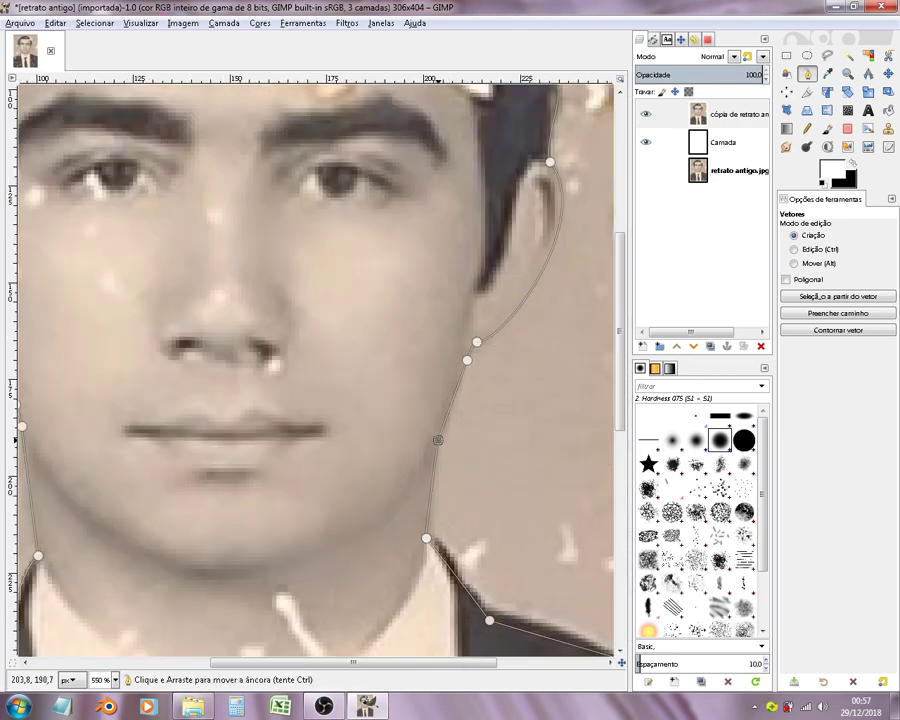
drag(463, 374, 456, 392)
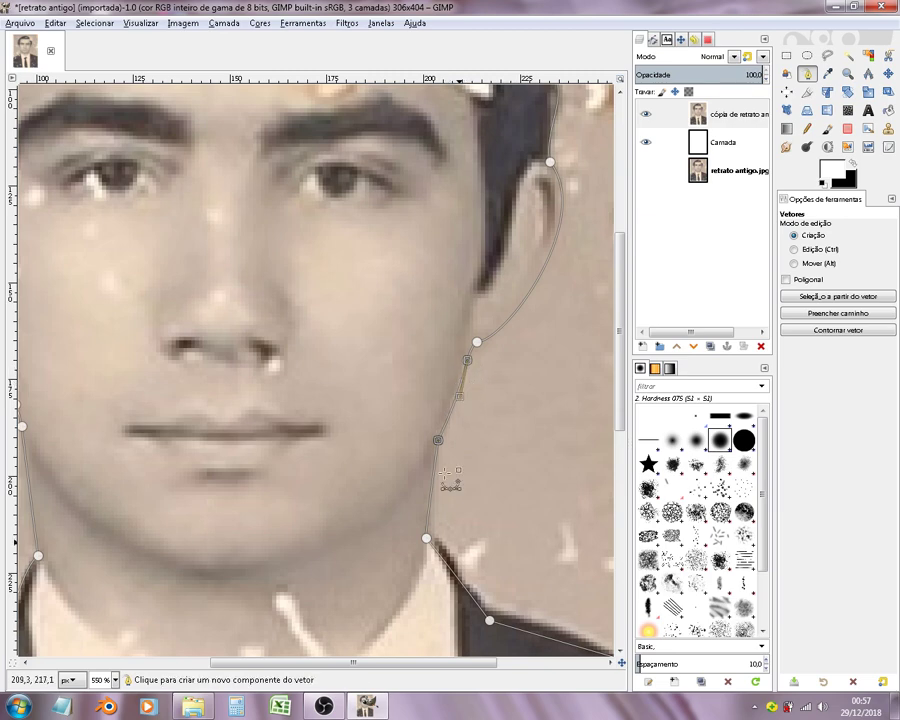
Step: Align the neck and shoulder anchors to their edges and curve the path along the jacket shoulder
drag(428, 538, 433, 540)
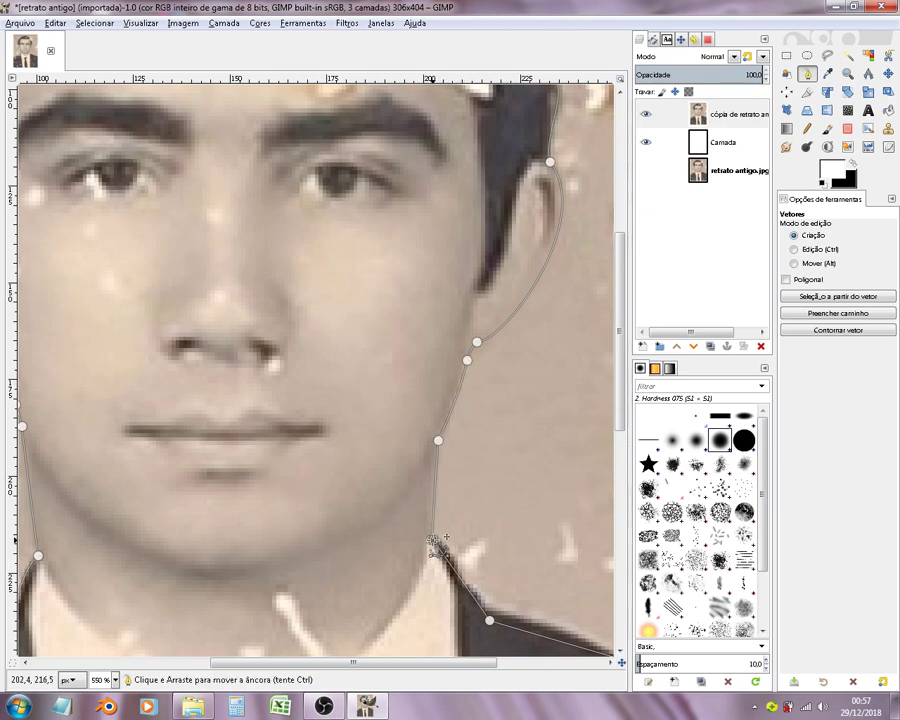
drag(490, 621, 488, 611)
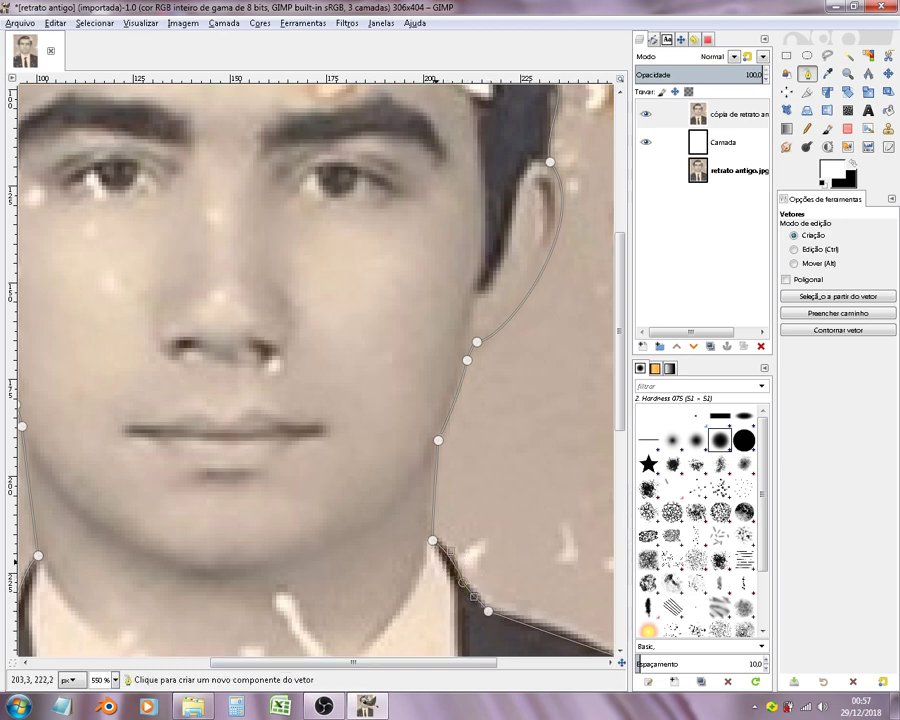
drag(350, 663, 440, 663)
scroll(458, 522, down, 1)
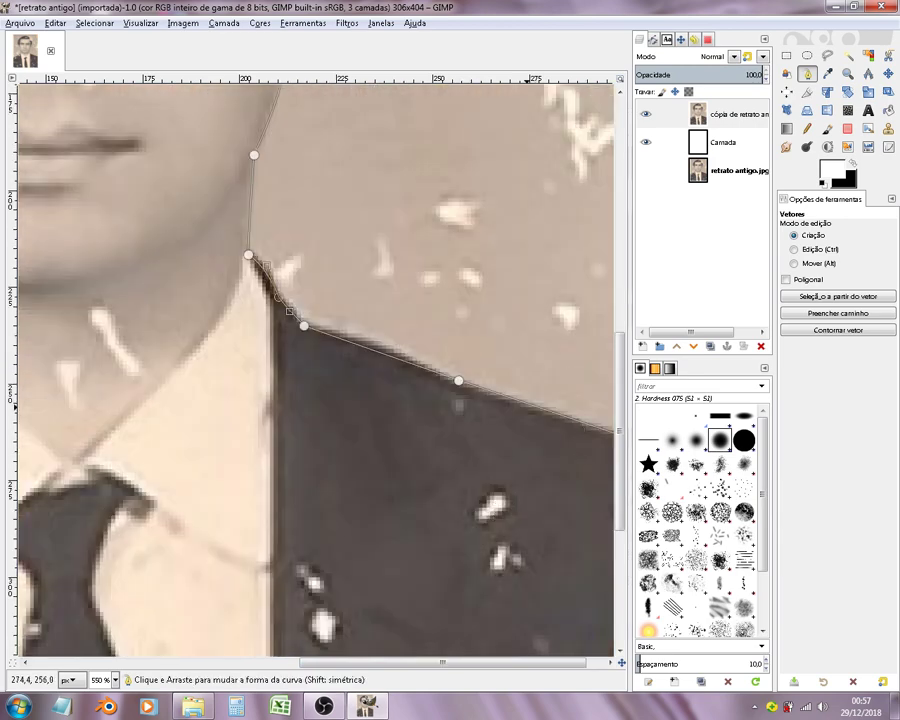
drag(460, 378, 461, 386)
drag(322, 336, 352, 340)
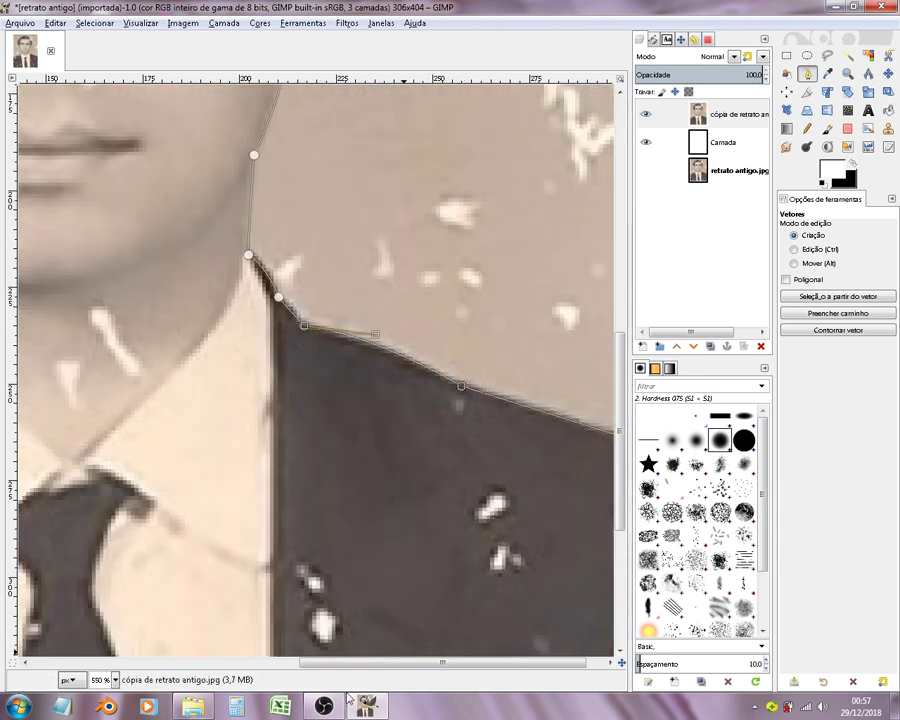
drag(345, 663, 478, 663)
ctrl+scroll(538, 450, down, 3)
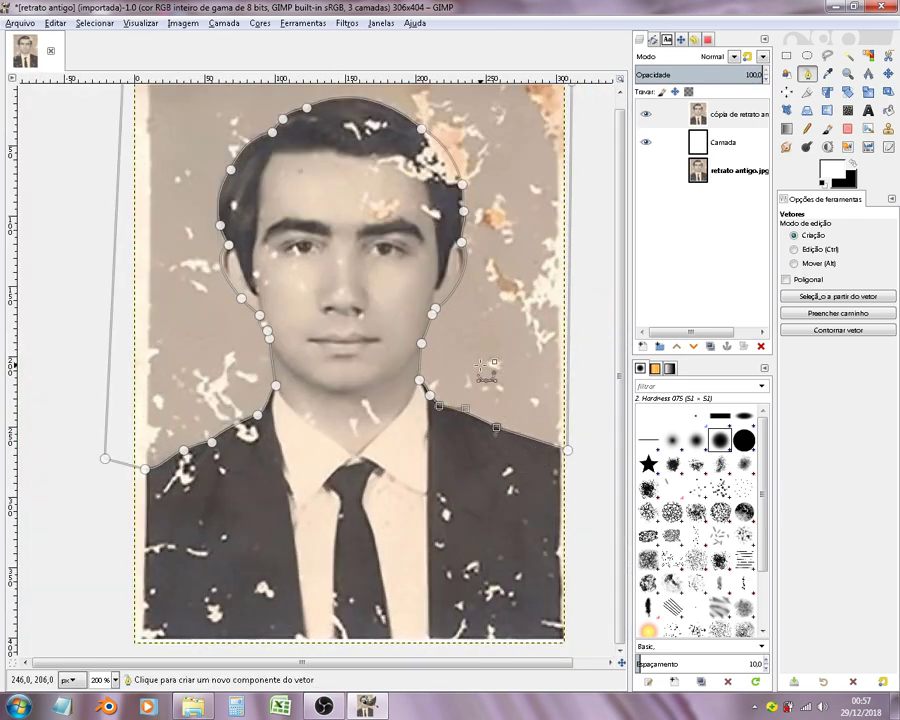
Step: Turn the traced outline path around the head and shoulders into a selection
key(Return)
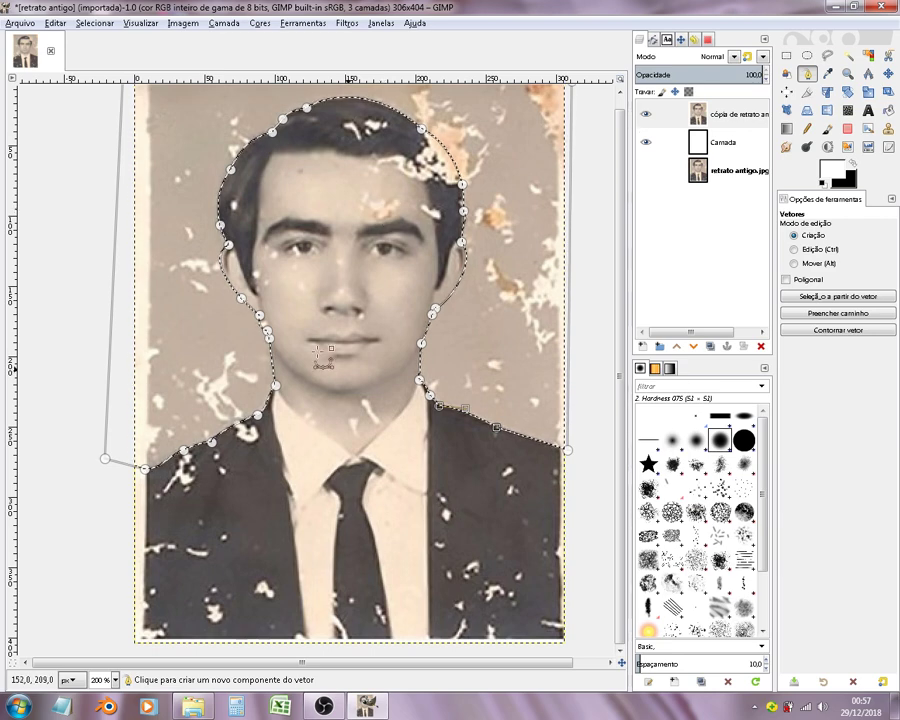
ctrl+scroll(160, 492, up, 4)
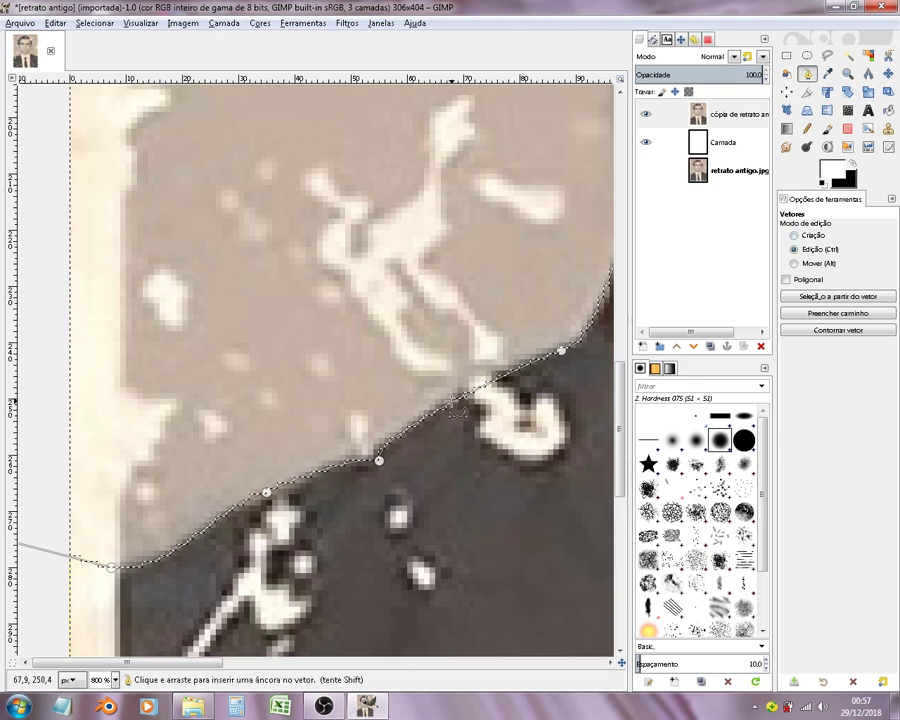
ctrl+scroll(456, 405, down, 2)
ctrl+scroll(455, 300, down, 1)
ctrl+scroll(452, 200, down, 1)
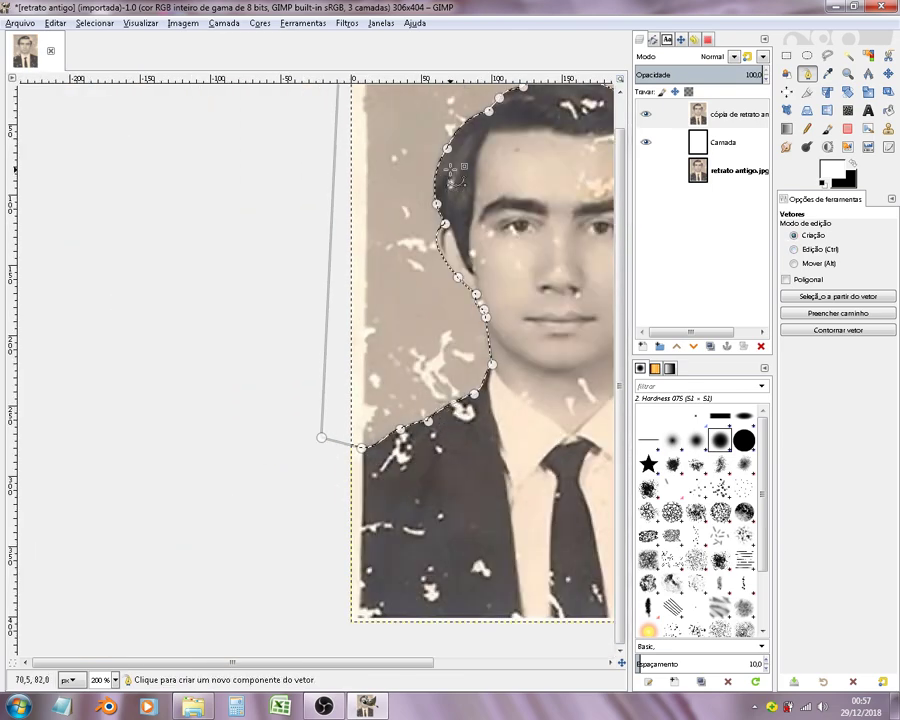
scroll(452, 200, up, 1)
scroll(240, 668, right, 1)
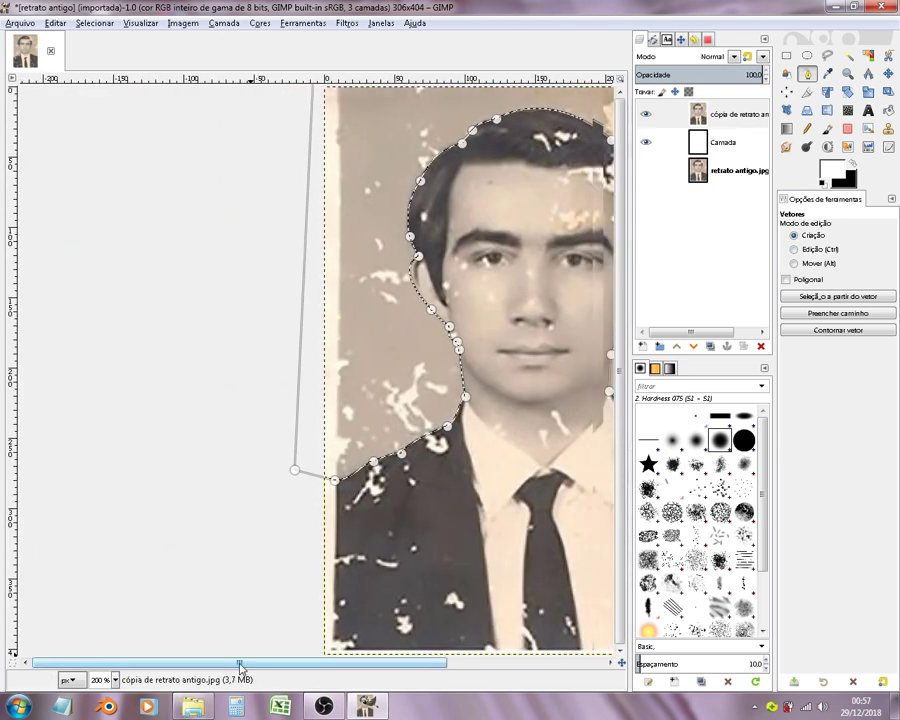
drag(240, 668, 506, 670)
ctrl+scroll(520, 430, up, 4)
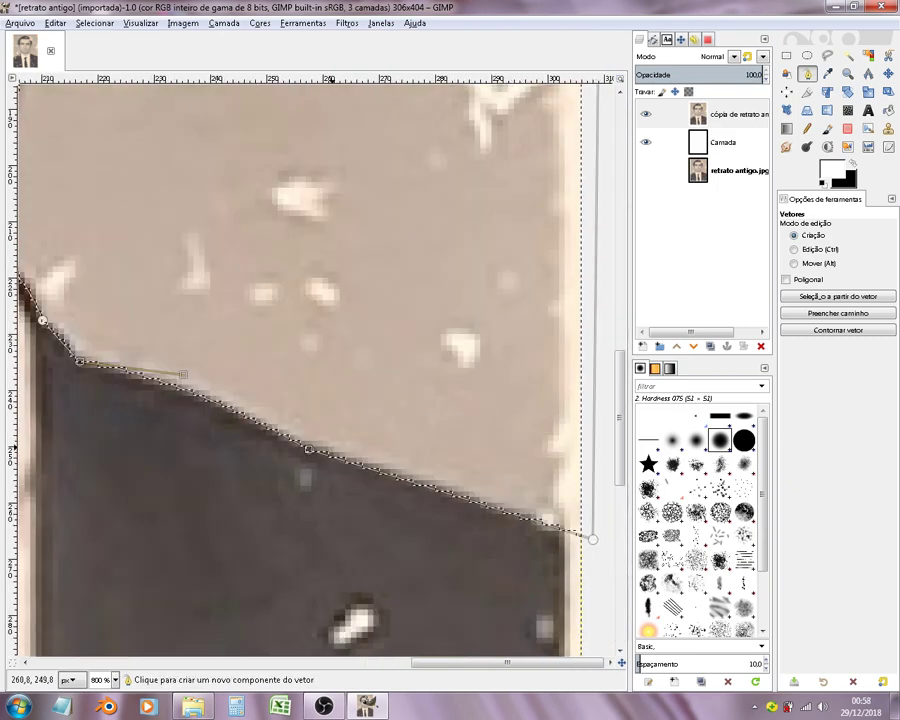
ctrl+scroll(330, 451, down, 4)
ctrl+scroll(300, 420, down, 2)
ctrl+scroll(265, 392, down, 1)
ctrl+scroll(260, 372, up, 2)
drag(352, 662, 300, 668)
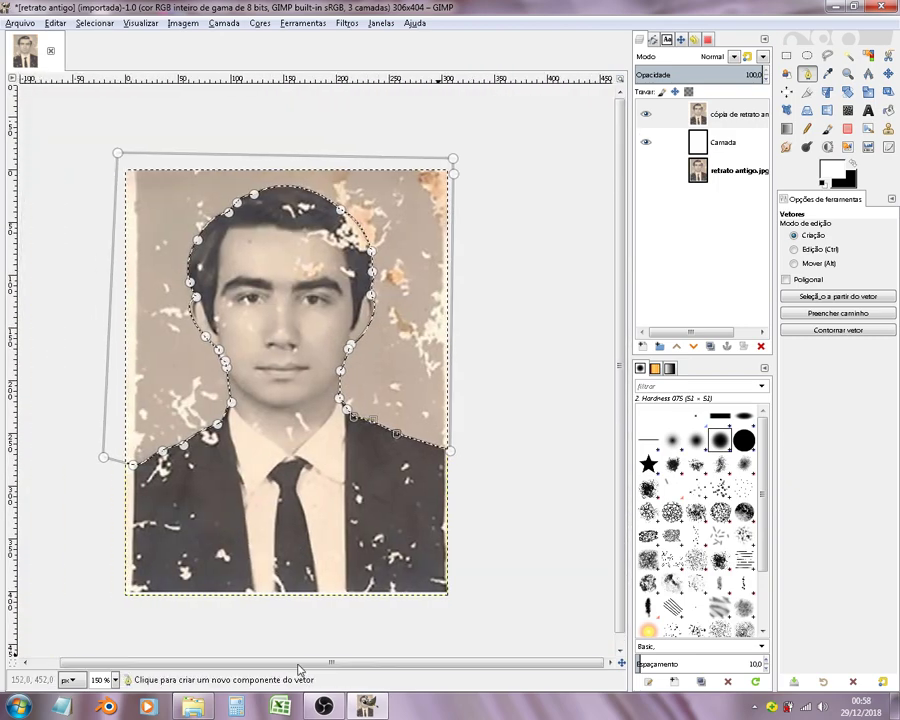
ctrl+scroll(320, 308, up, 1)
ctrl+scroll(318, 305, up, 1)
ctrl+scroll(318, 303, down, 1)
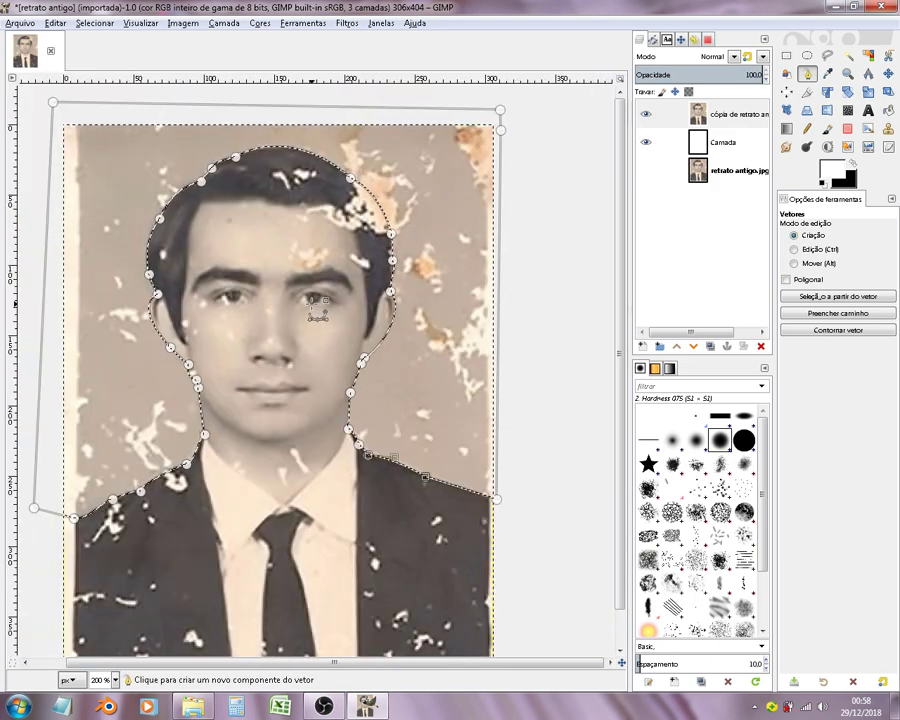
Step: Delete the stained backdrop to the white layer and remove the selection
key(Delete)
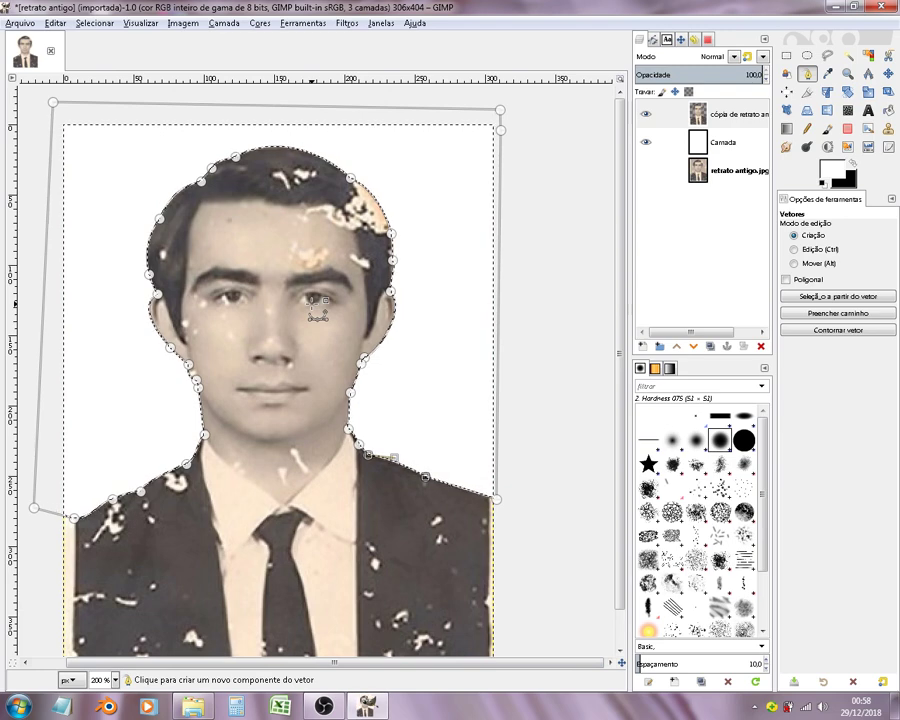
key(ctrl)
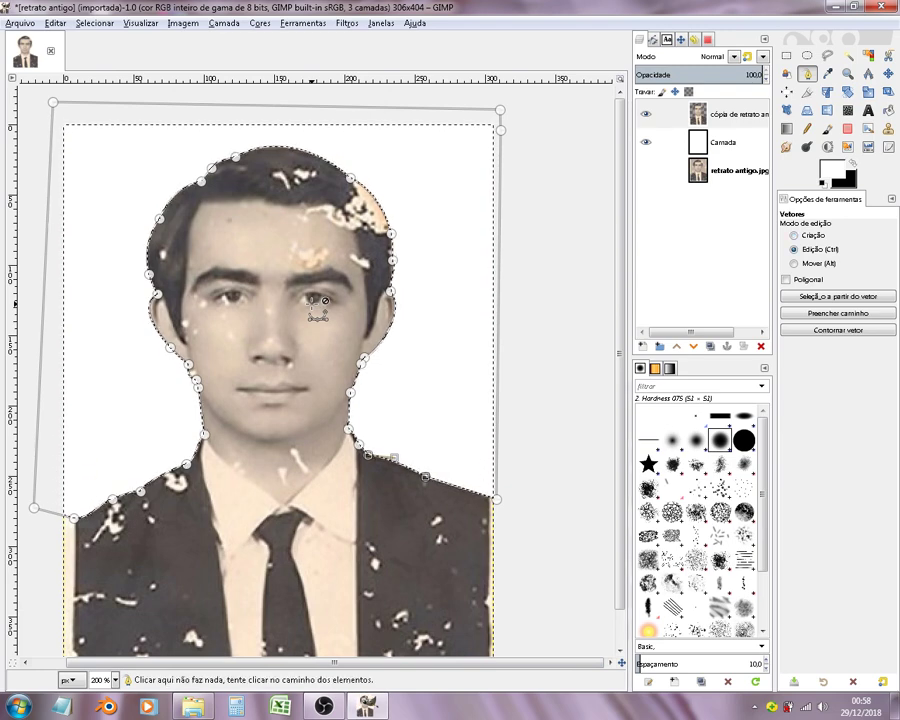
key(ctrl+shift+a)
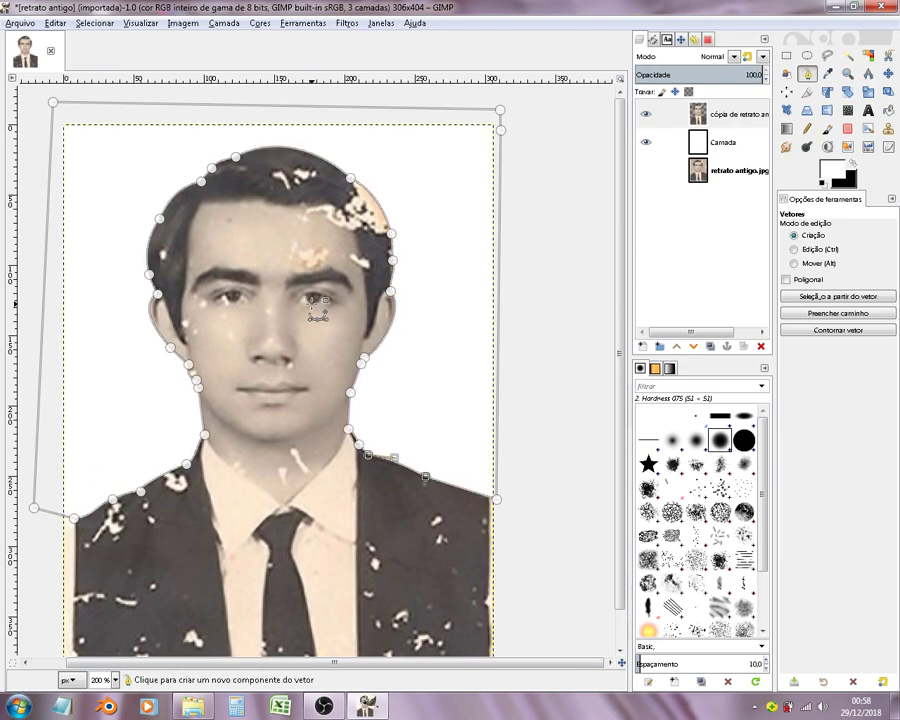
click(788, 55)
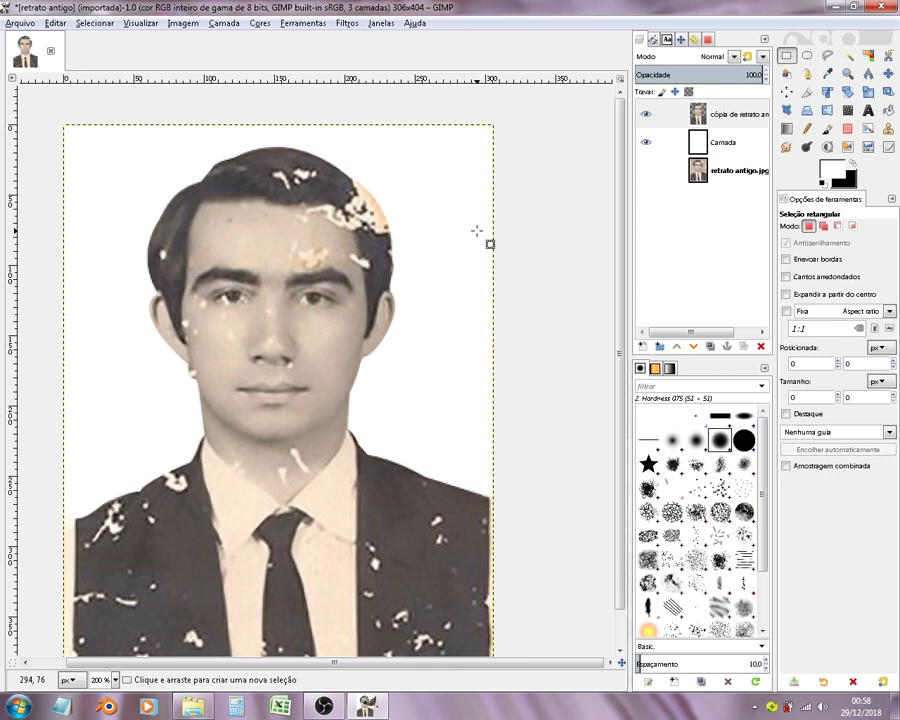
click(644, 146)
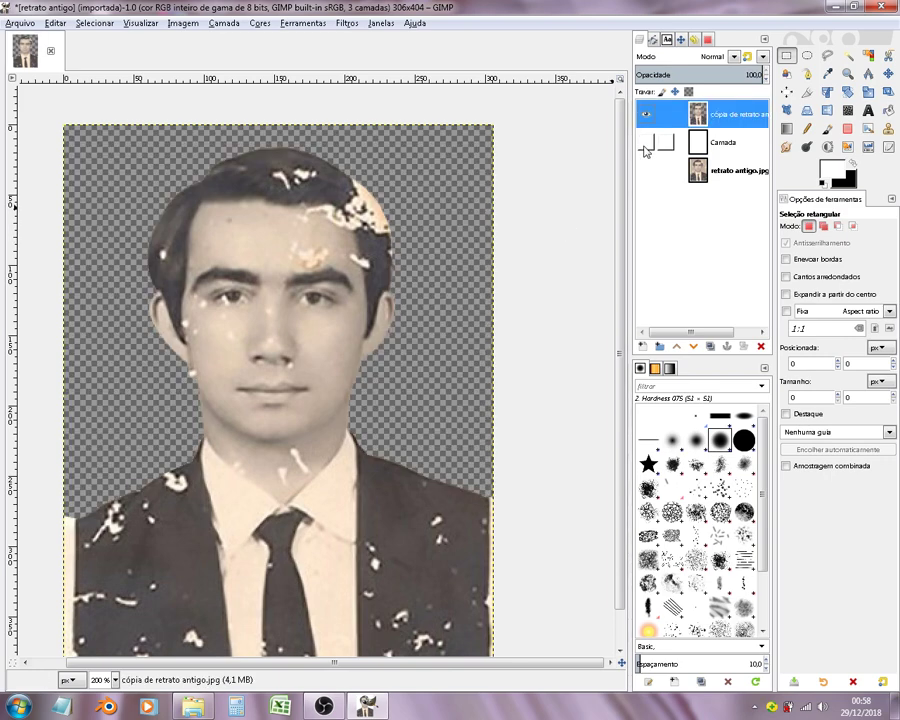
click(645, 148)
click(645, 148)
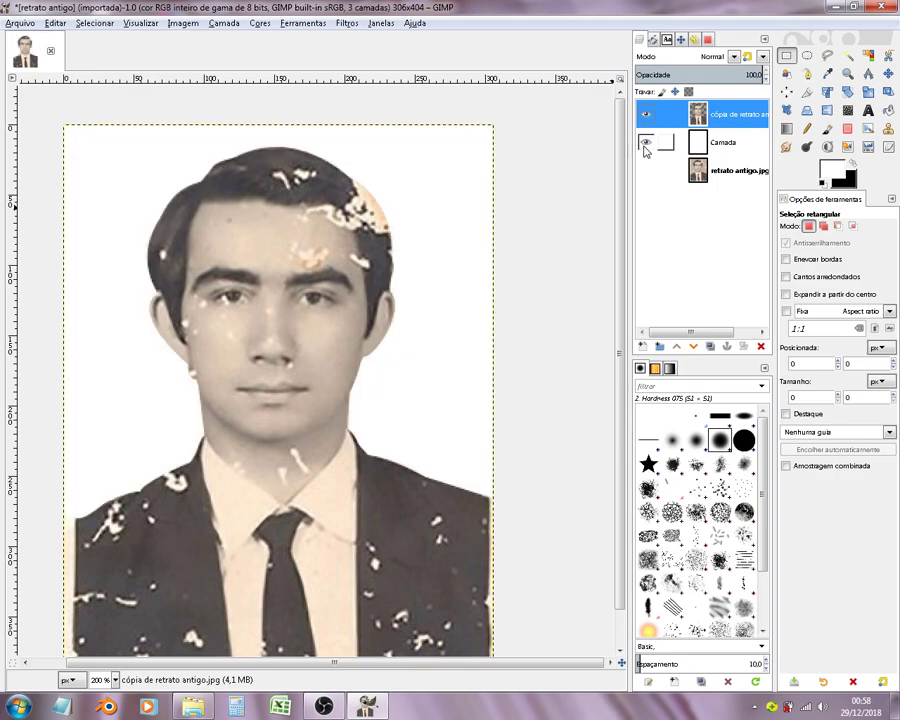
click(647, 176)
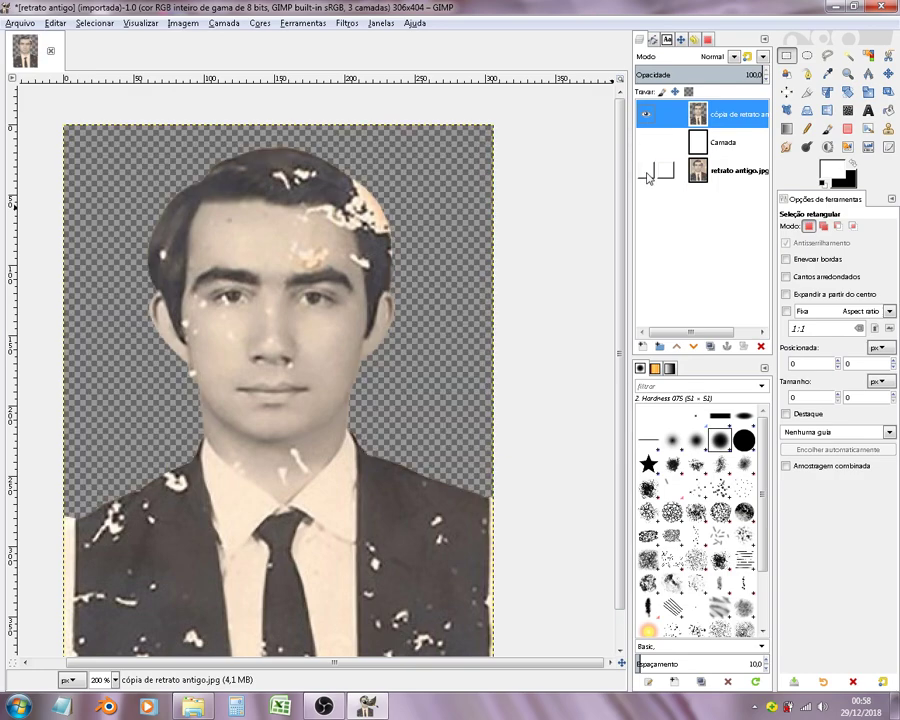
click(646, 148)
click(645, 115)
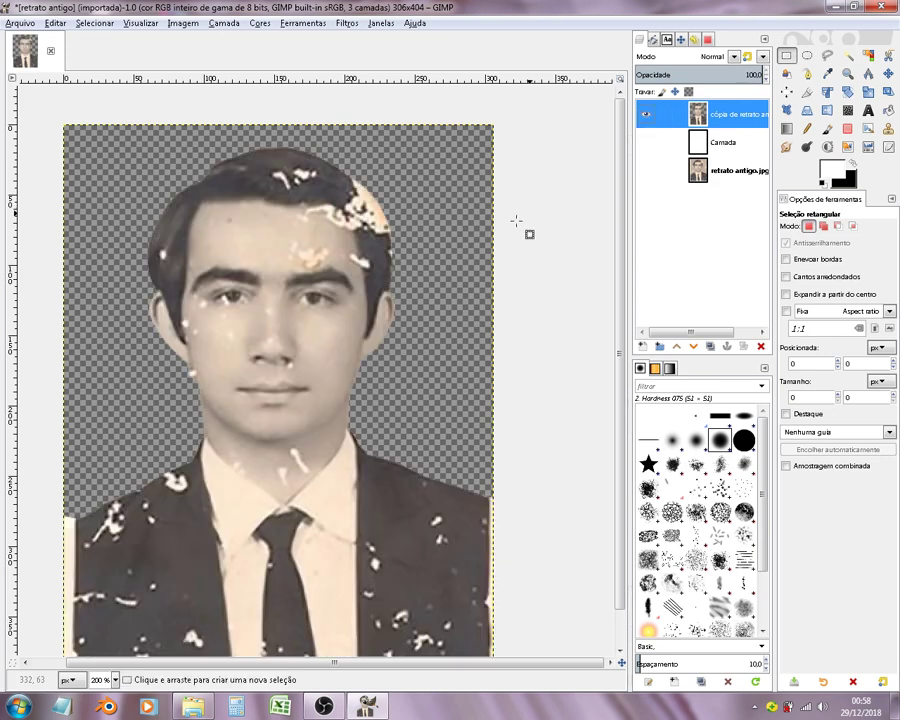
click(646, 142)
Step: With the Clone tool, cover the white speck on the left side of the hair
scroll(114, 444, up, 1)
scroll(178, 376, up, 1)
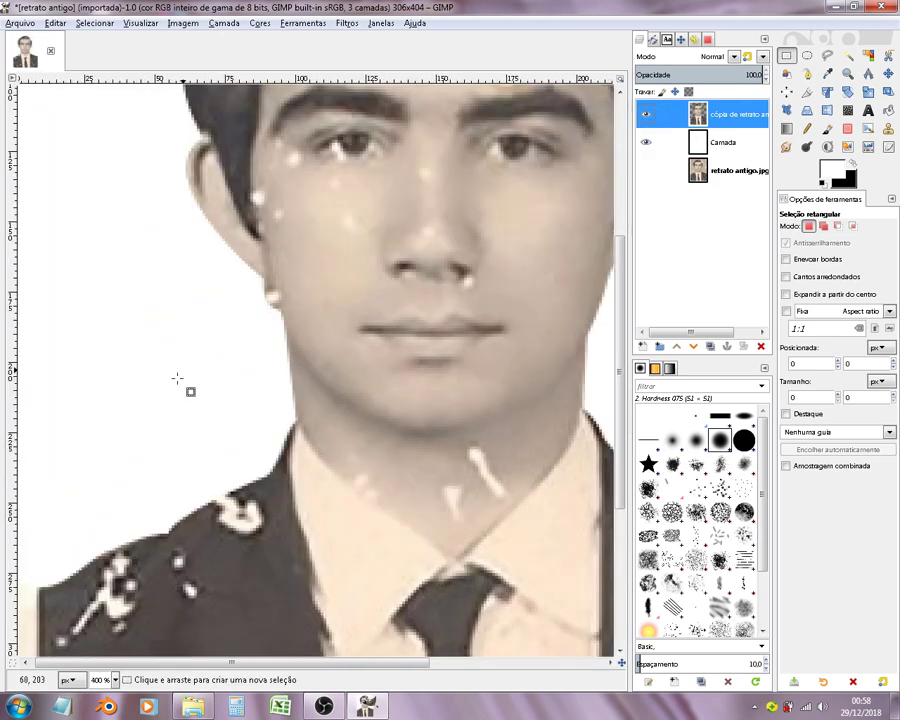
scroll(191, 358, up, 3)
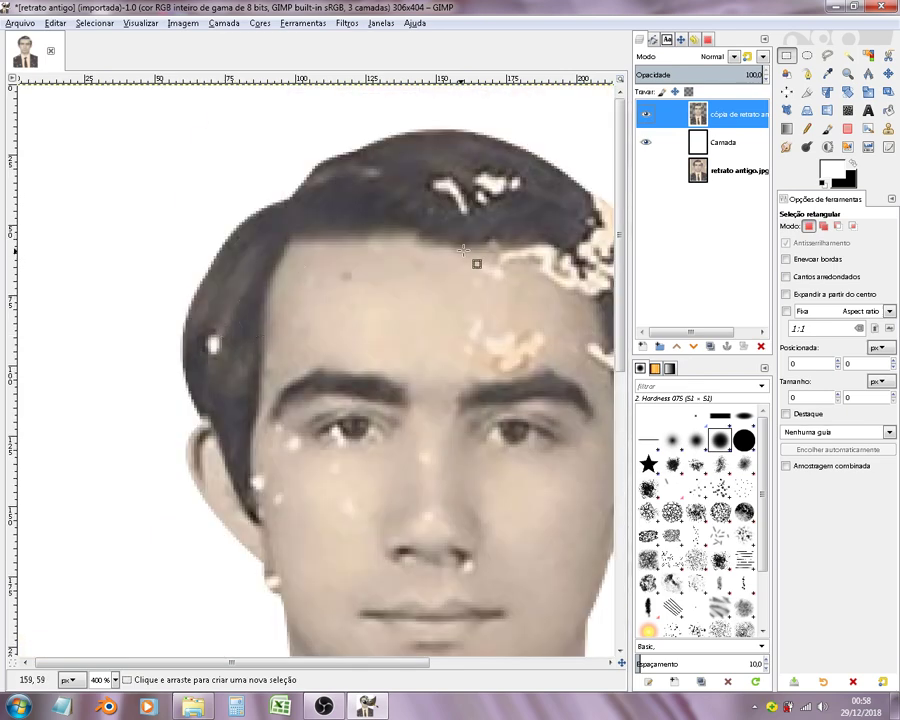
scroll(463, 249, down, 3)
scroll(235, 201, up, 3)
click(886, 130)
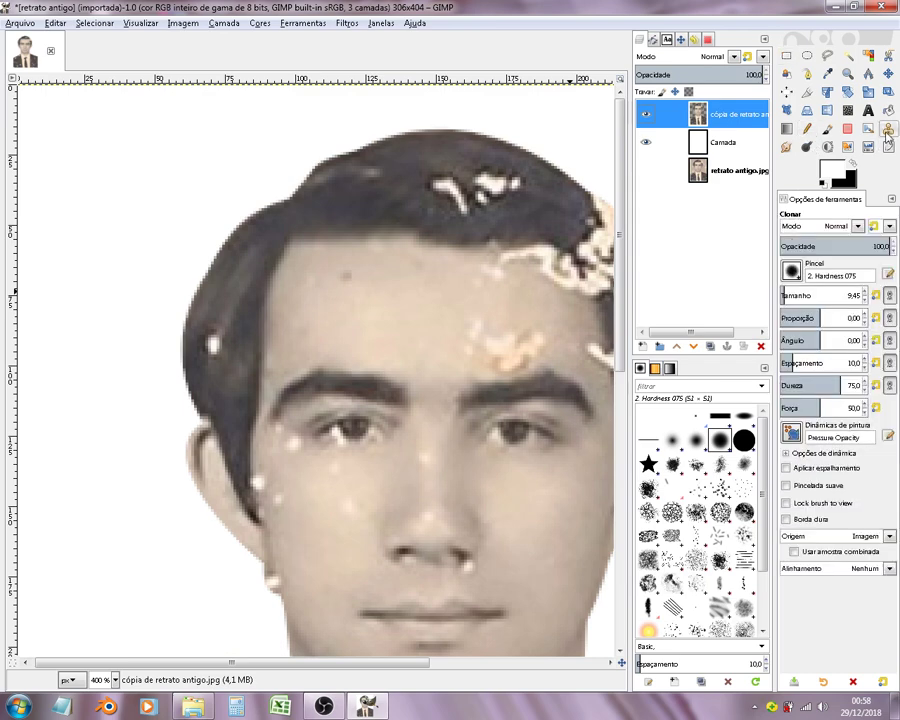
ctrl+click(215, 320)
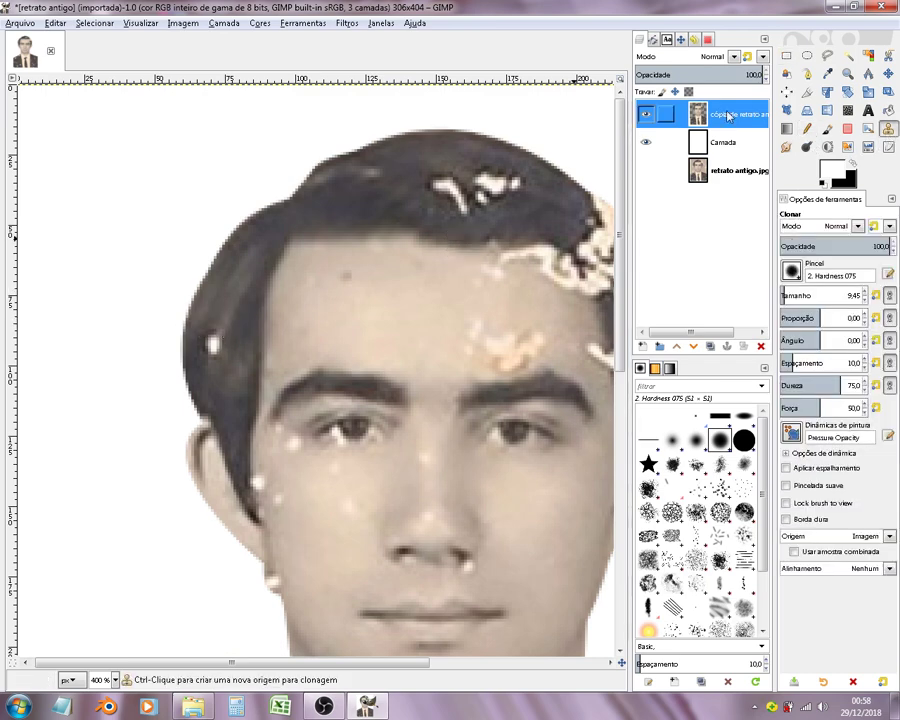
ctrl+click(215, 320)
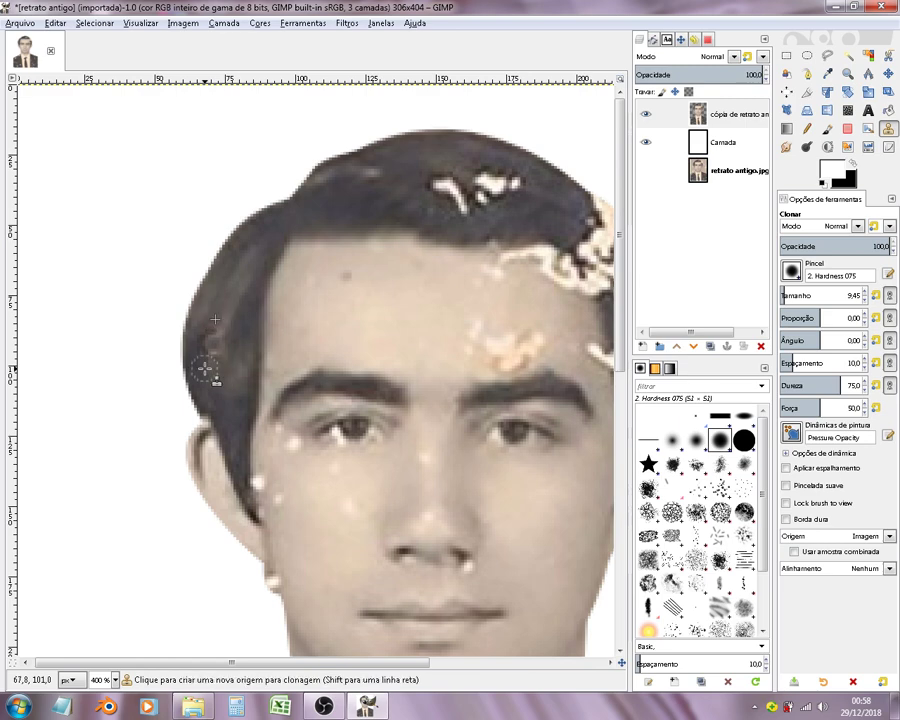
Step: Clone dark hair over the crown highlight and enlarge the brush to 25.19
ctrl+click(206, 355)
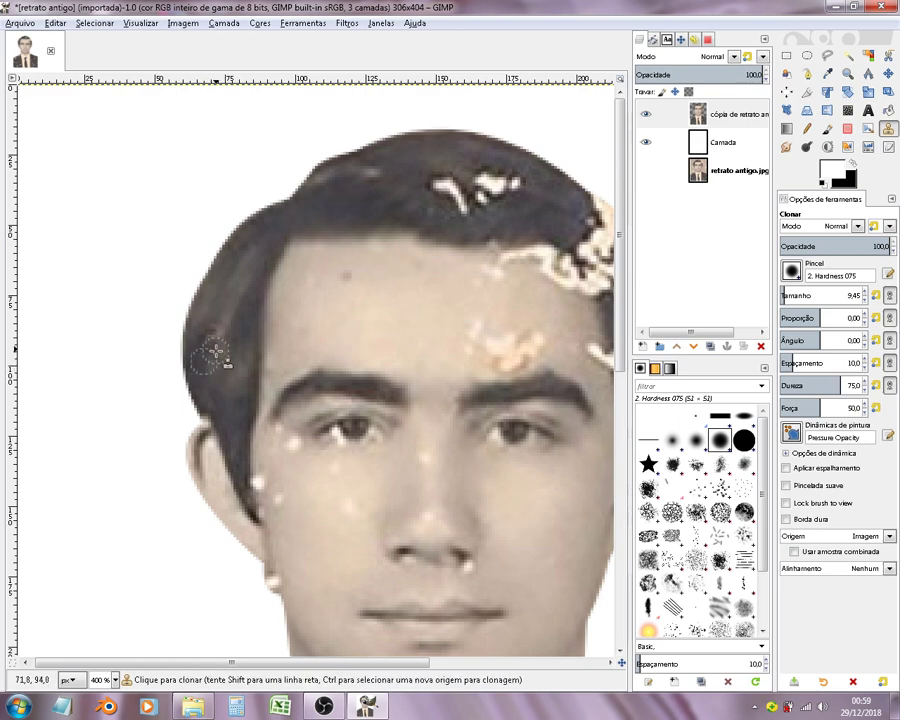
ctrl+click(422, 174)
drag(447, 193, 460, 205)
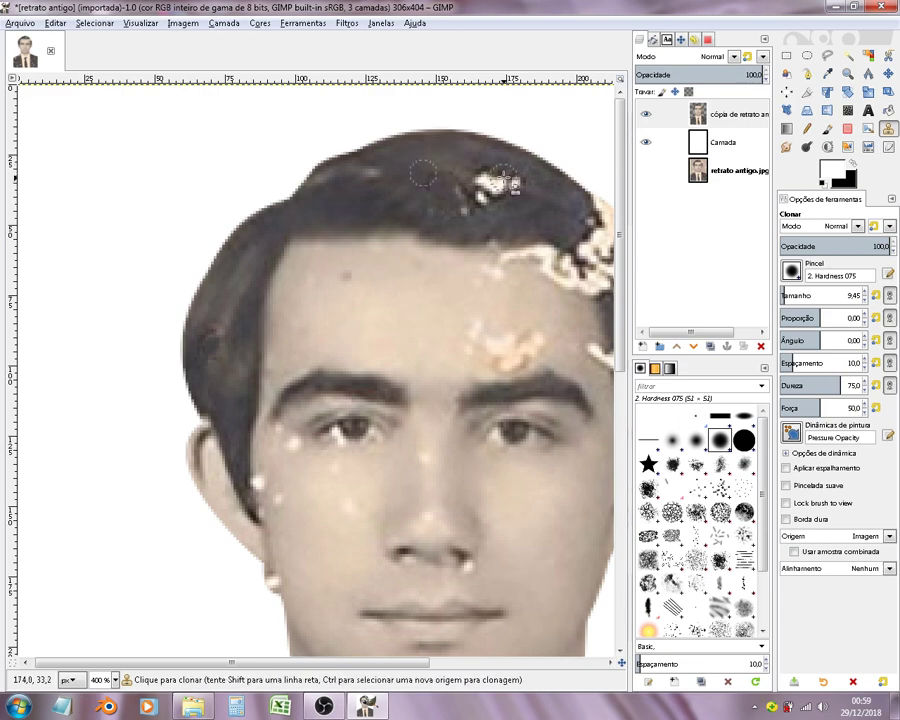
ctrl+click(446, 164)
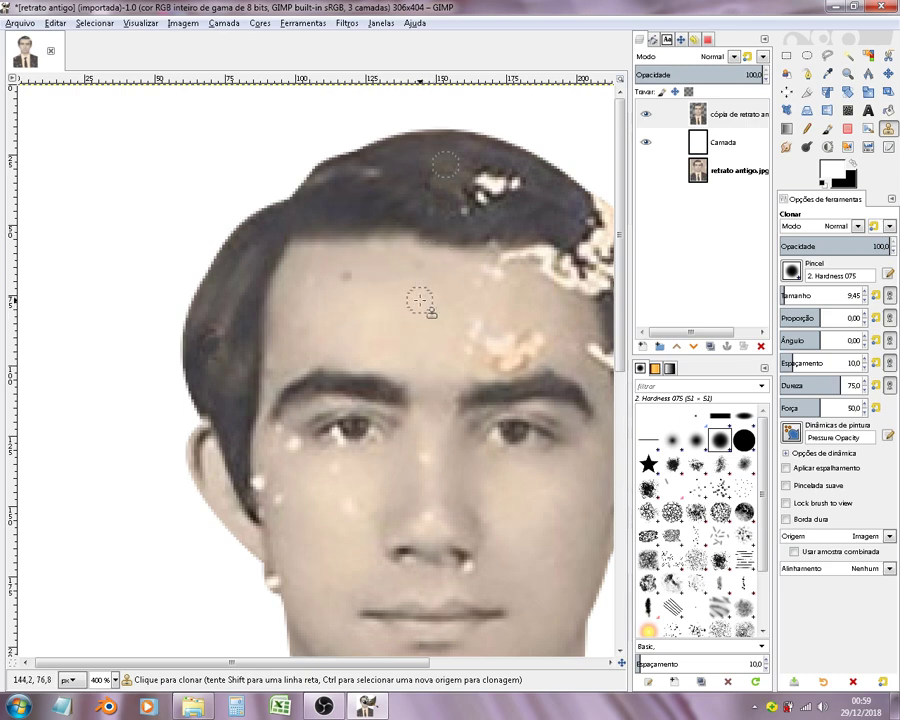
key(ctrl)
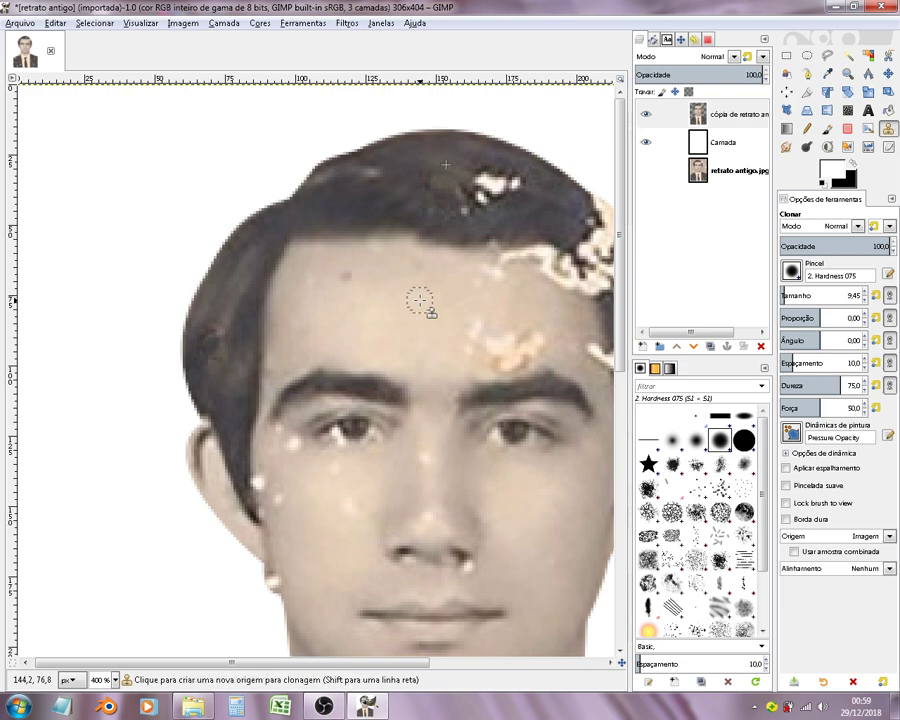
drag(800, 296, 818, 296)
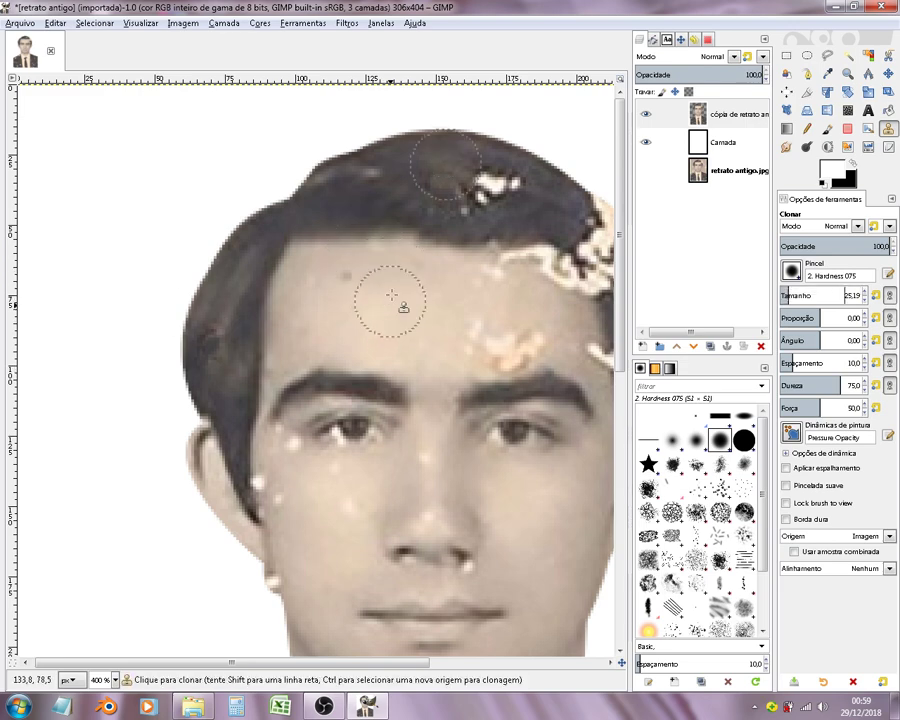
Step: Switch to the Hardness 100 brush and try test clone dabs on the background
ctrl+click(395, 238)
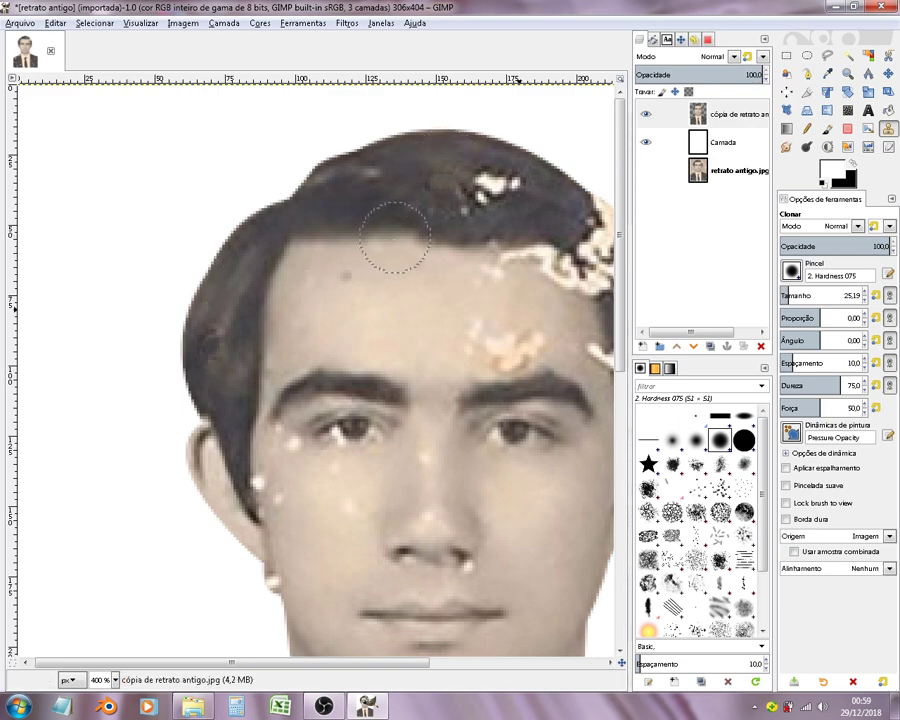
click(88, 257)
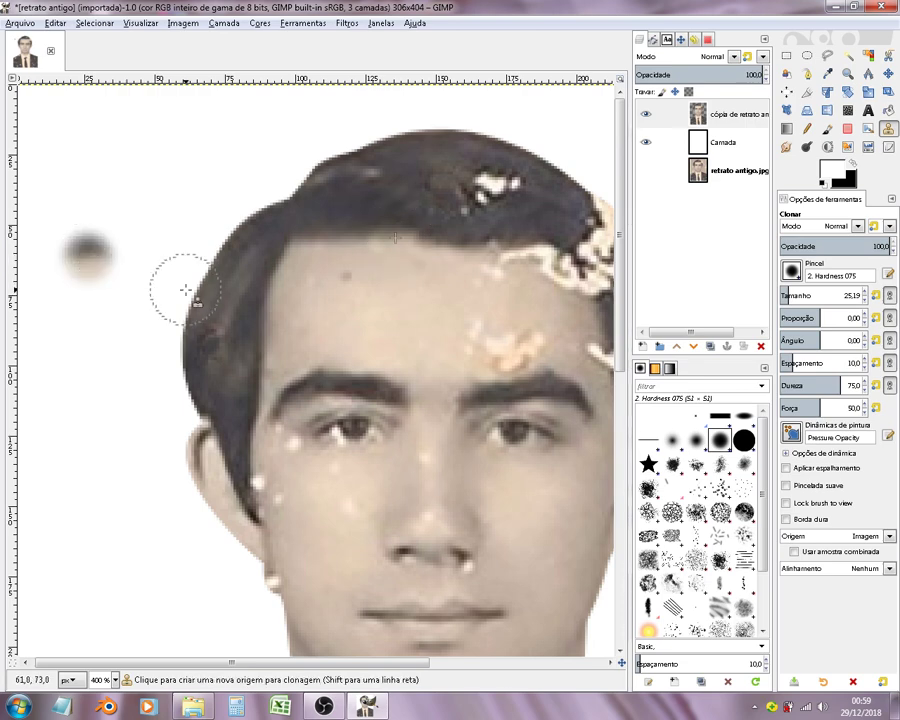
key(ctrl+z)
click(743, 441)
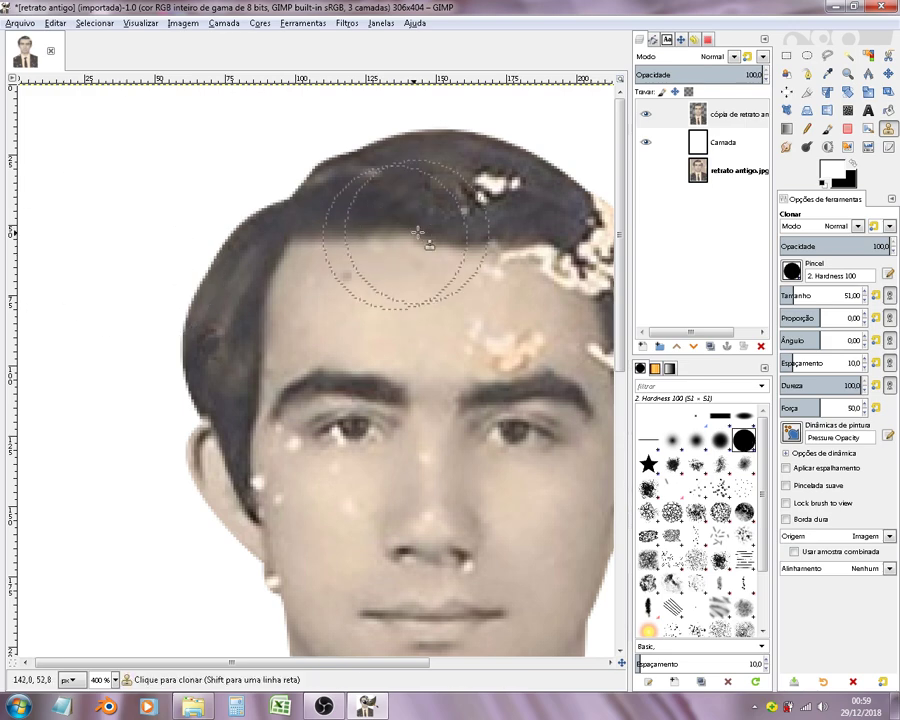
ctrl+click(402, 238)
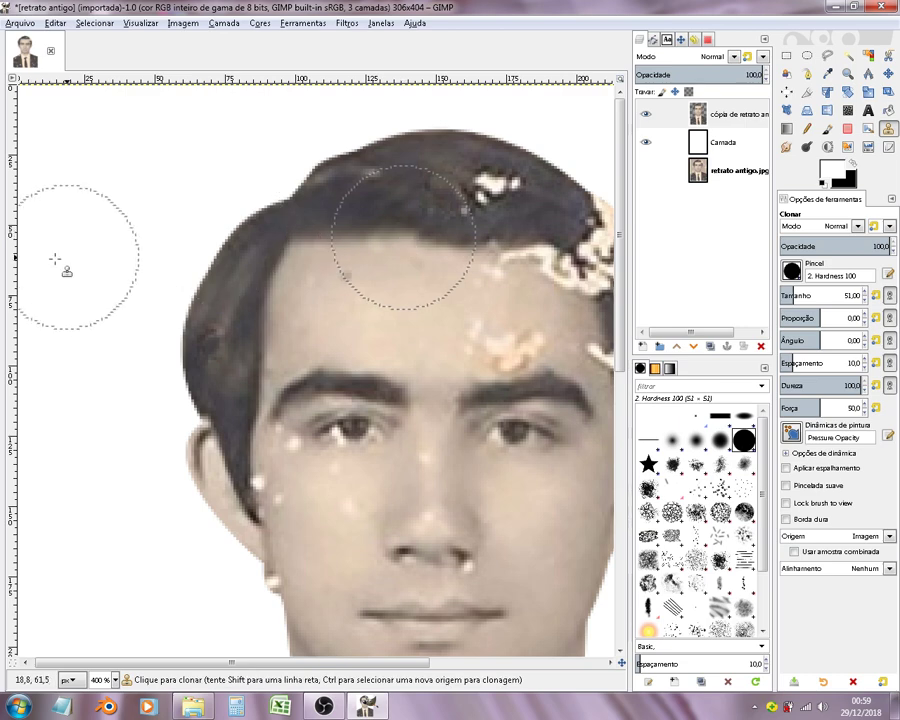
click(105, 256)
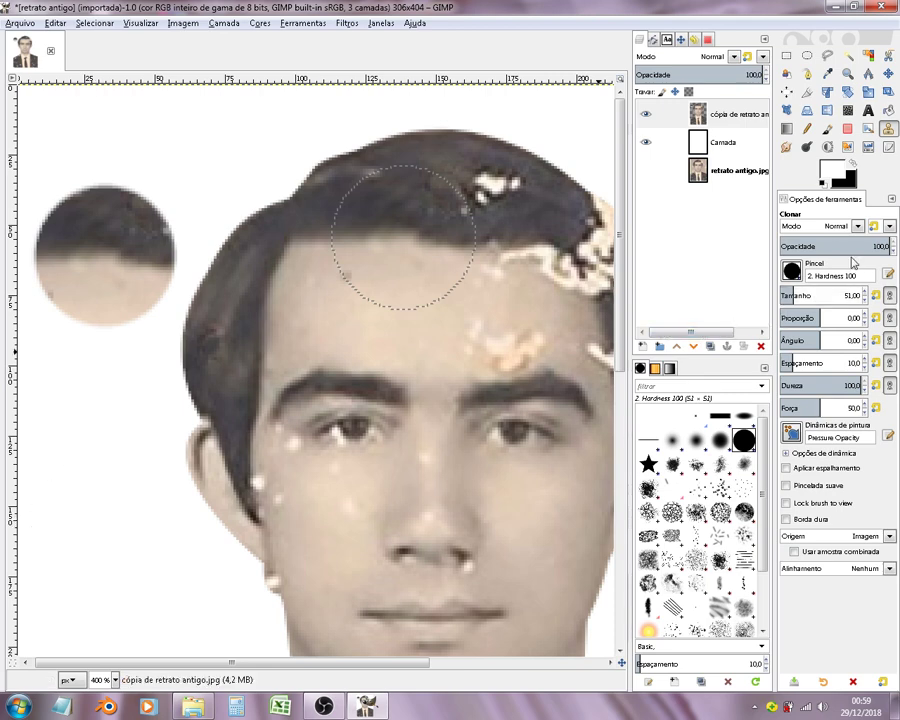
Step: Set clone opacity to 43.9, undo the test circles, and shrink the brush to 7.50
click(826, 246)
drag(826, 246, 828, 246)
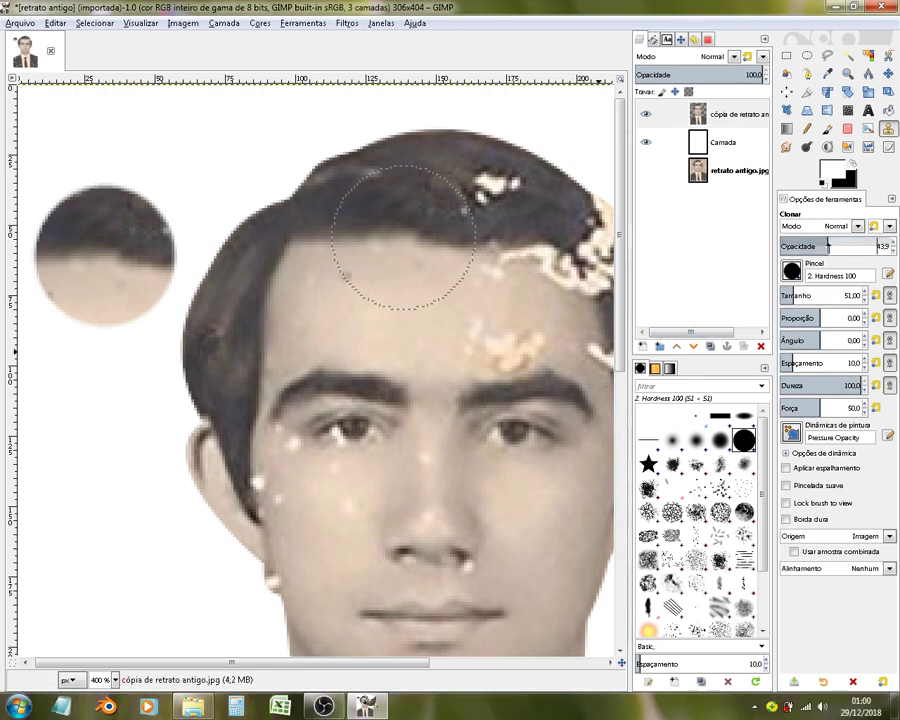
click(98, 411)
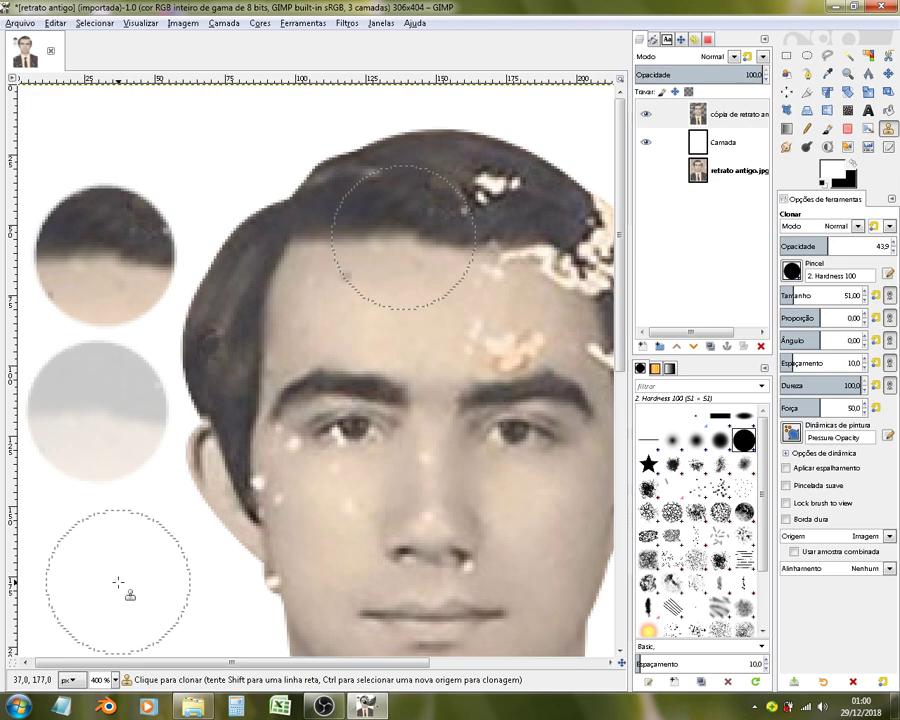
key(ctrl+z)
key(ctrl+z)
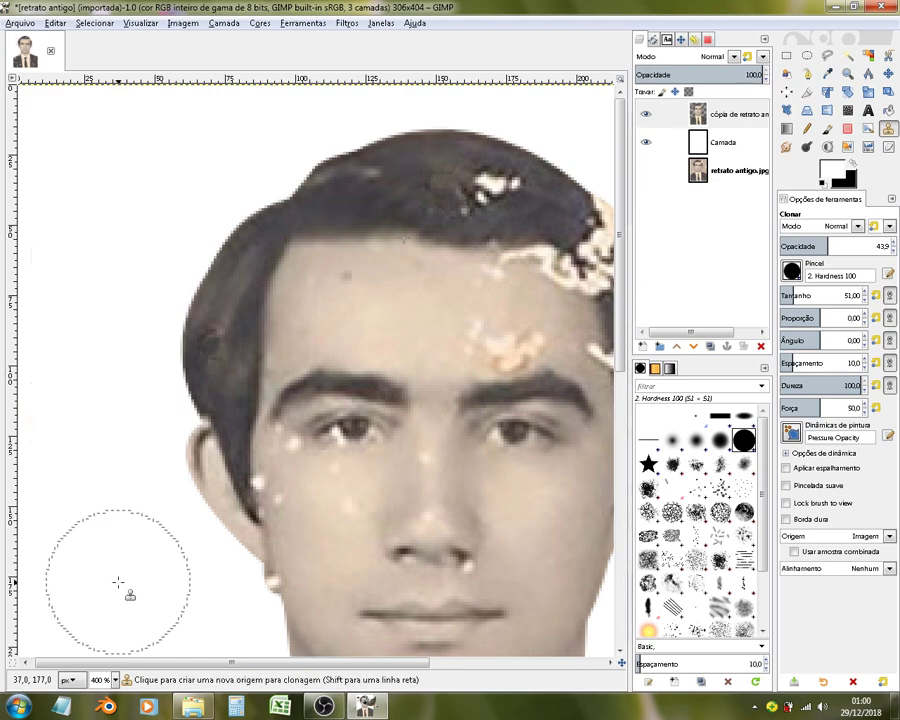
click(782, 292)
drag(782, 290, 783, 291)
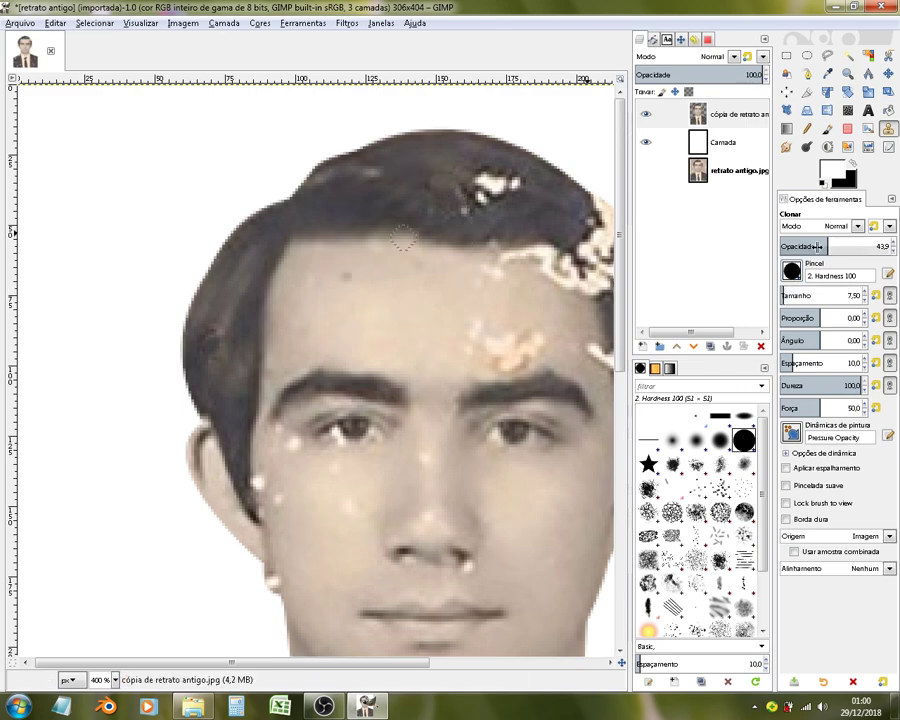
Step: At about 90 opacity with the Hardness 075 brush, clone over the crown's white specks
mouse_move(876, 244)
mouse_down()
mouse_move(836, 245)
mouse_move(879, 243)
mouse_up()
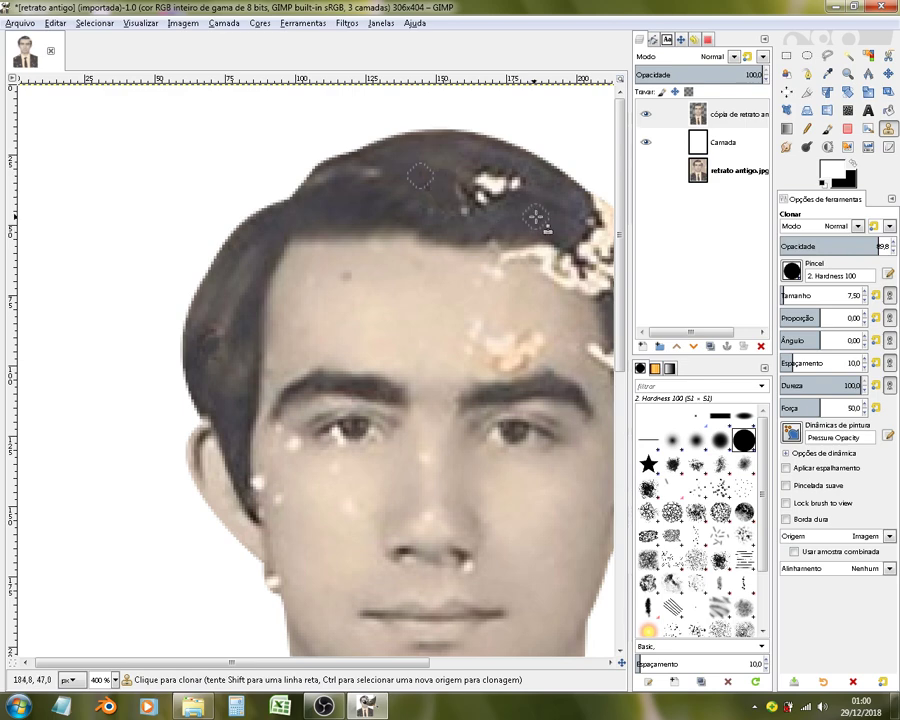
ctrl+click(446, 172)
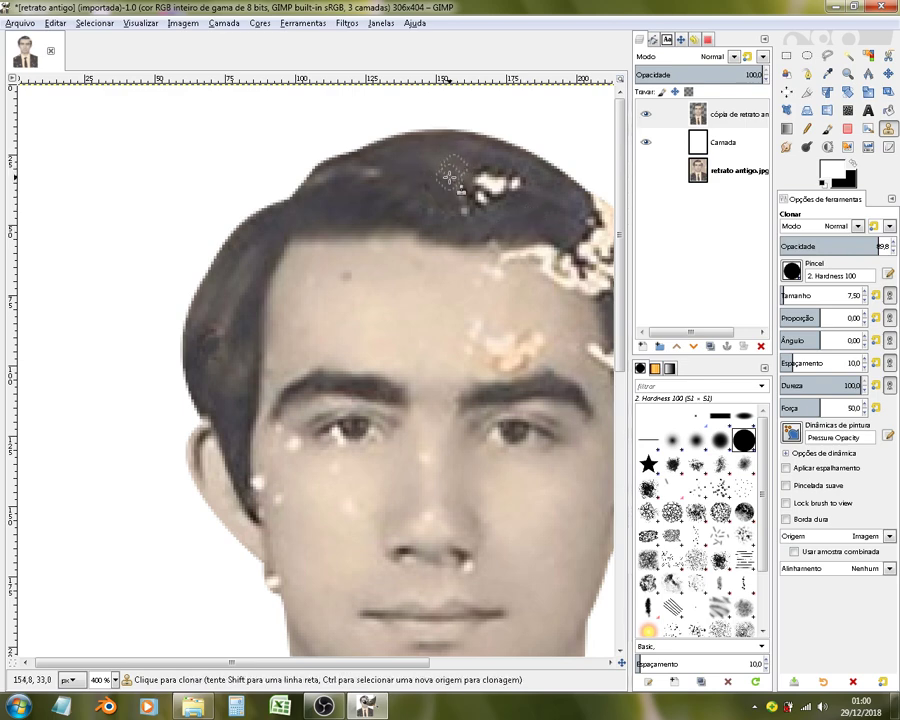
click(722, 442)
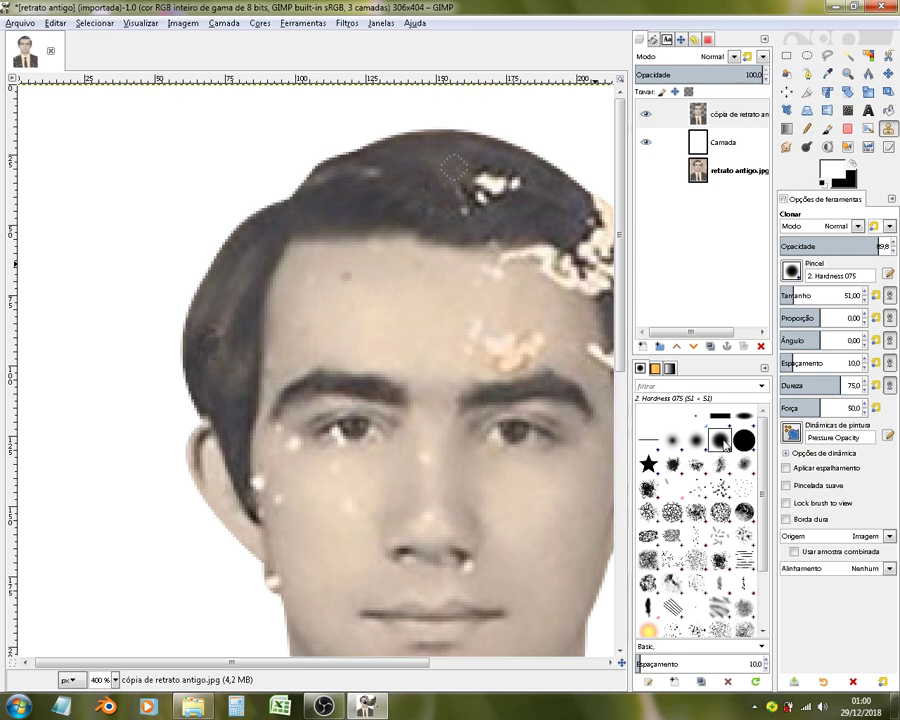
key(bracketleft)
key(bracketleft)
key(bracketleft)
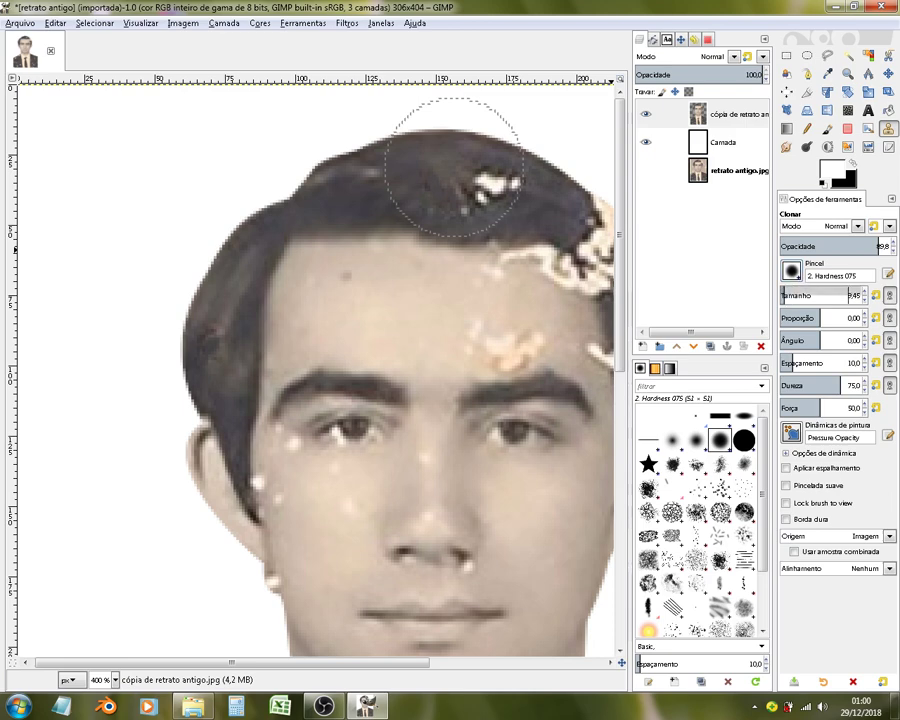
ctrl+click(453, 168)
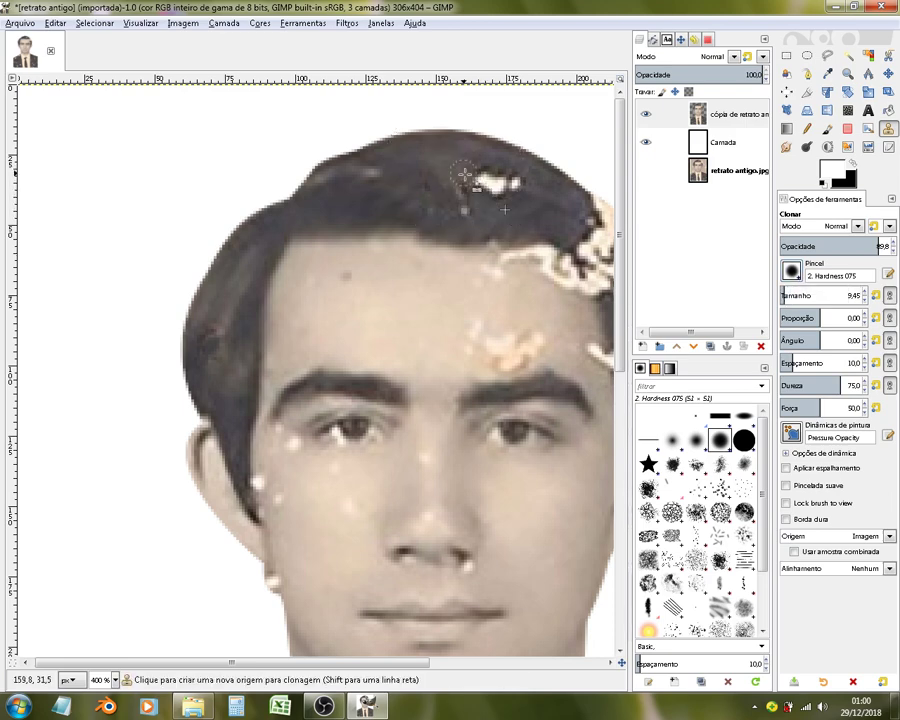
drag(490, 205, 491, 188)
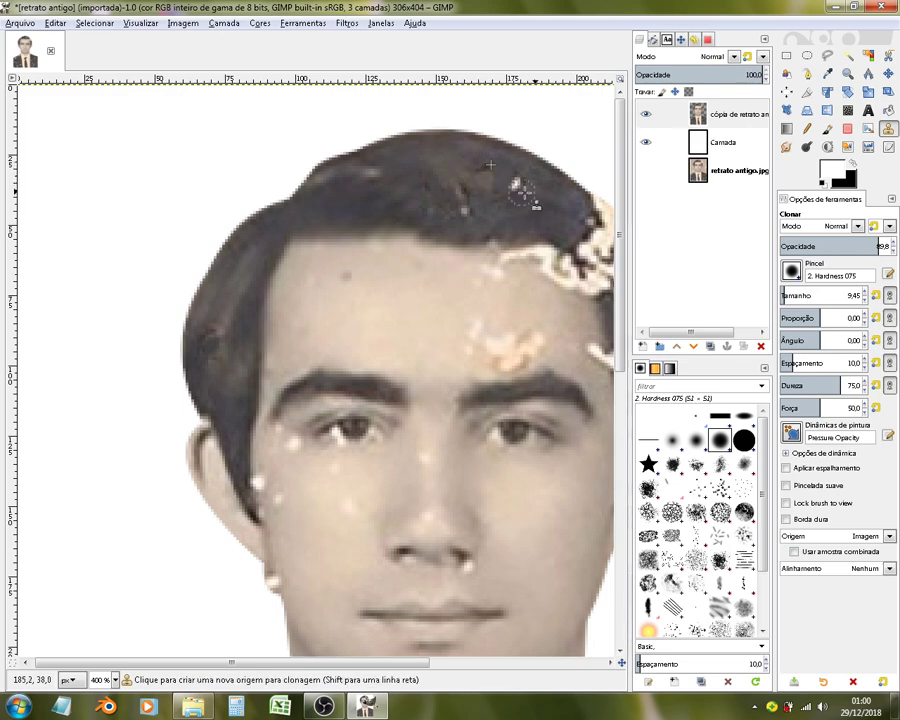
Step: Smooth the hair along the top and front of the head with cloned dark hair
ctrl+click(465, 208)
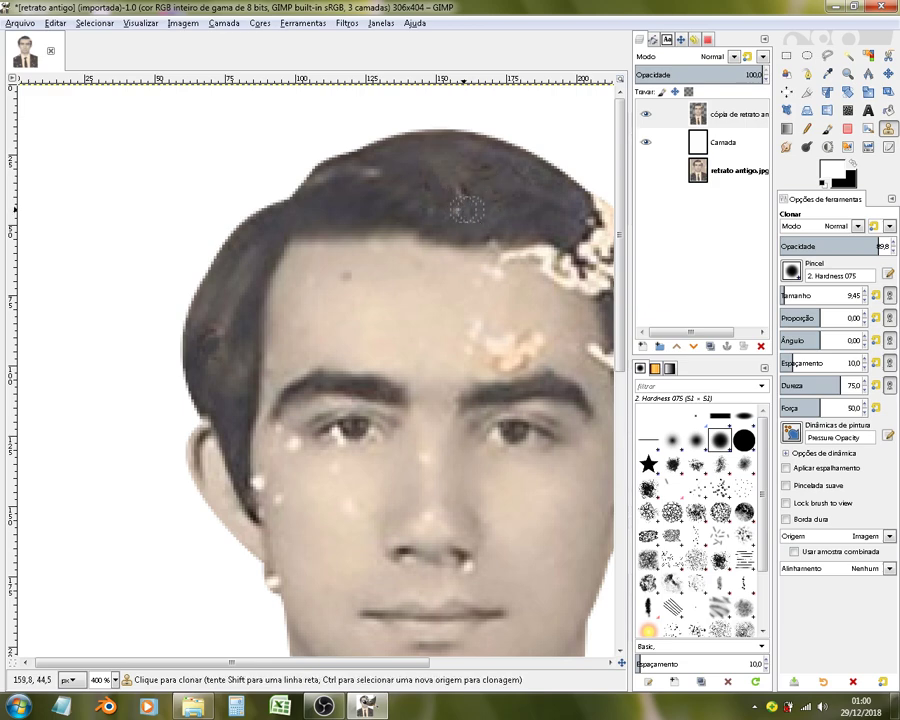
ctrl+click(330, 183)
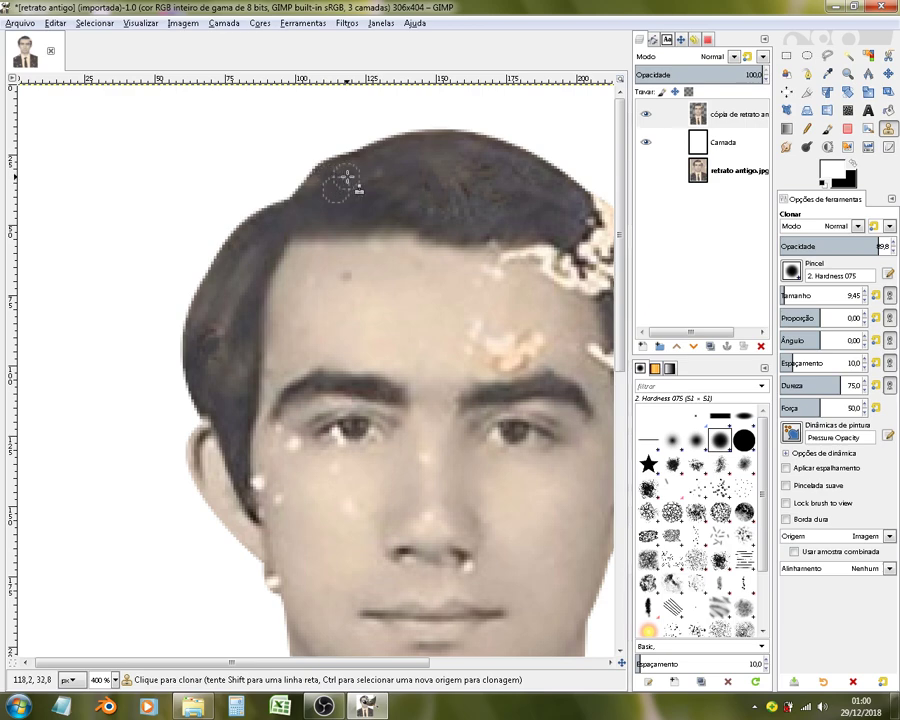
ctrl+click(380, 179)
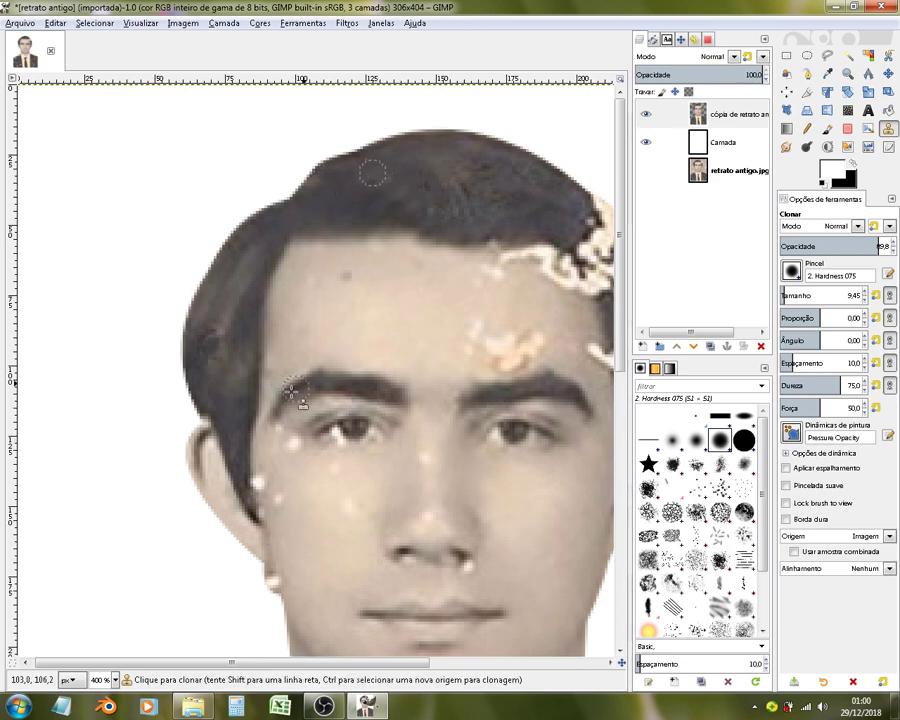
ctrl+click(233, 333)
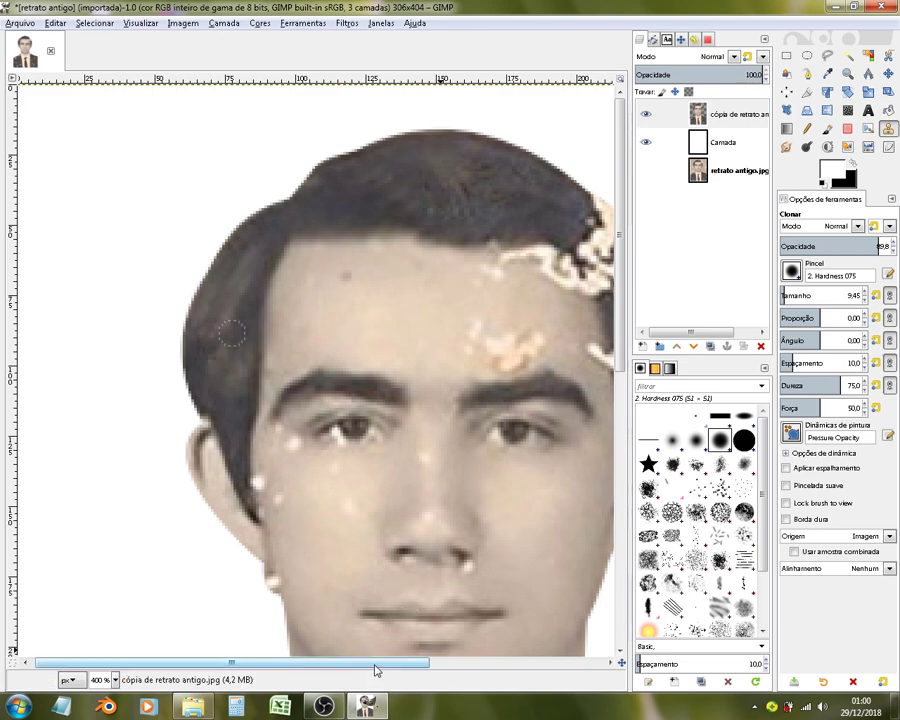
drag(374, 662, 496, 662)
ctrl+click(449, 332)
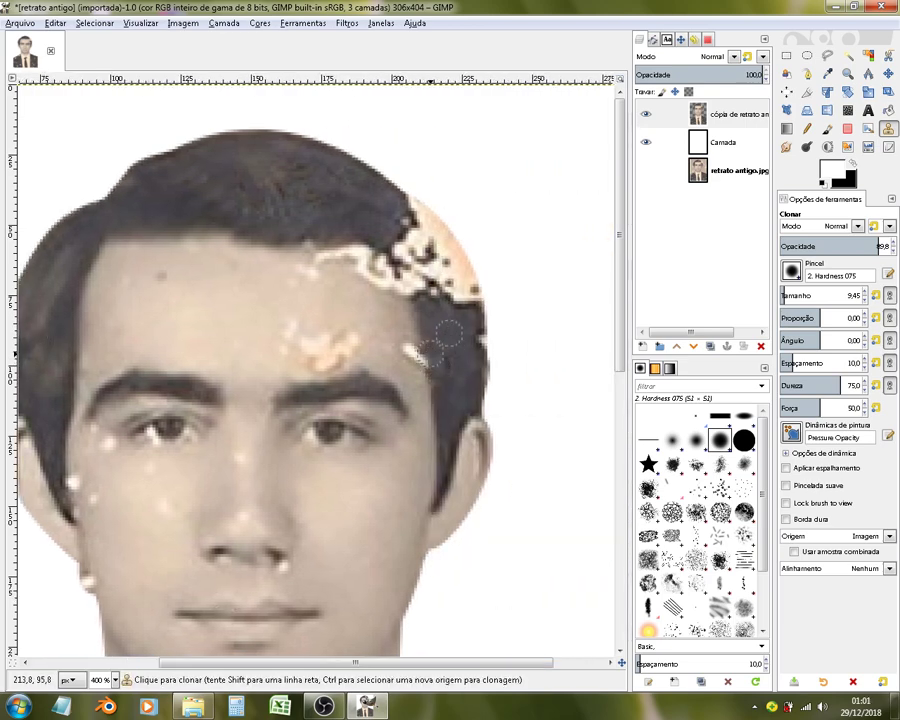
Step: Clone dark hair over the light patch at the upper hair edge
ctrl+click(431, 340)
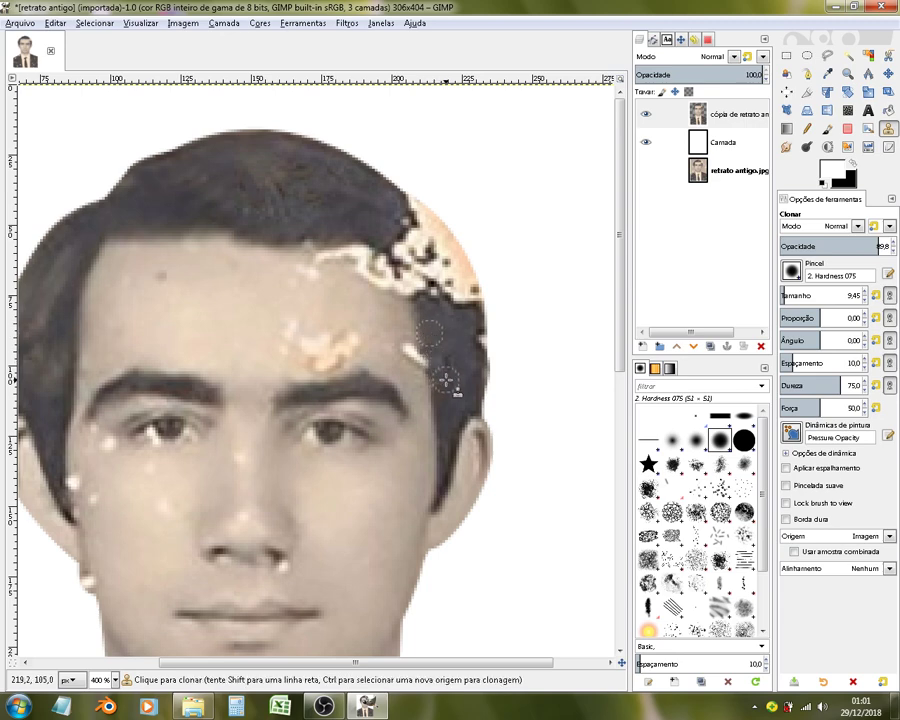
ctrl+click(457, 316)
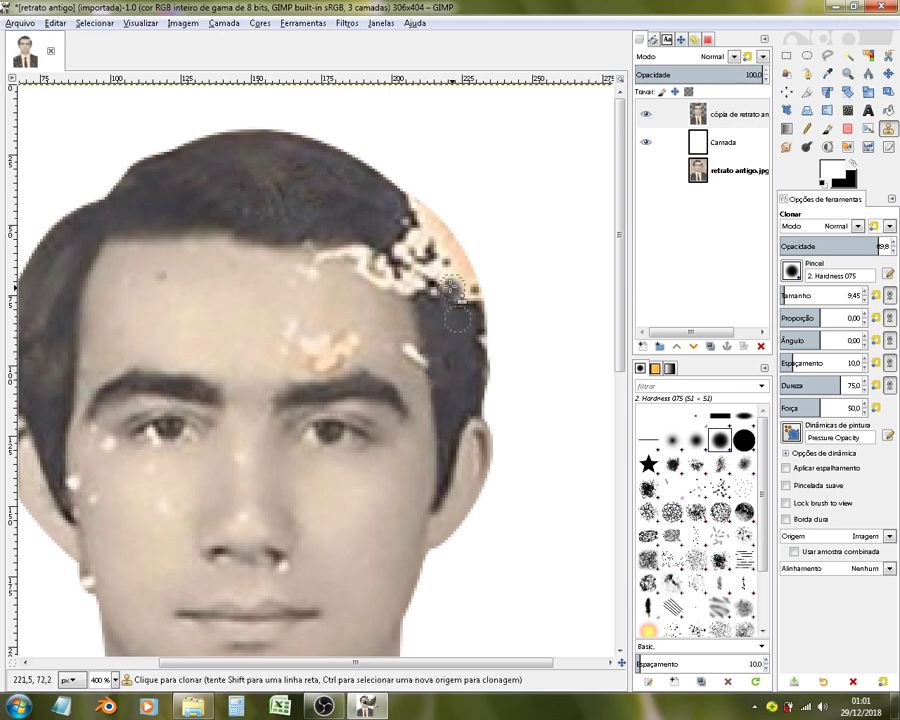
ctrl+click(365, 226)
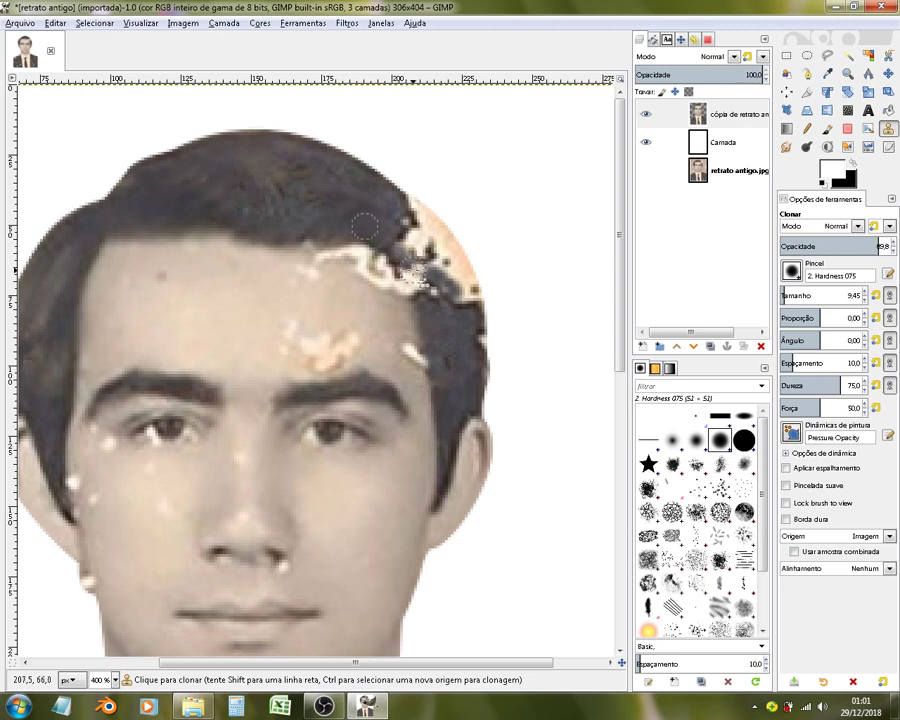
ctrl+click(383, 199)
drag(408, 222, 419, 233)
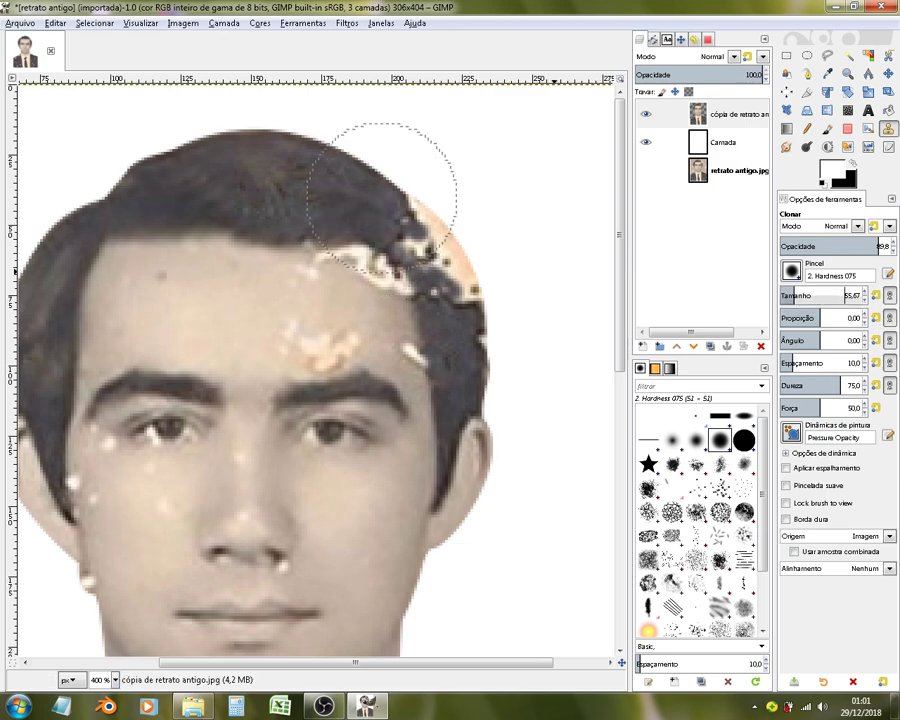
Step: Shrink the brush to 28.44 and cover the orange patches on the upper-right hair edge
click(788, 295)
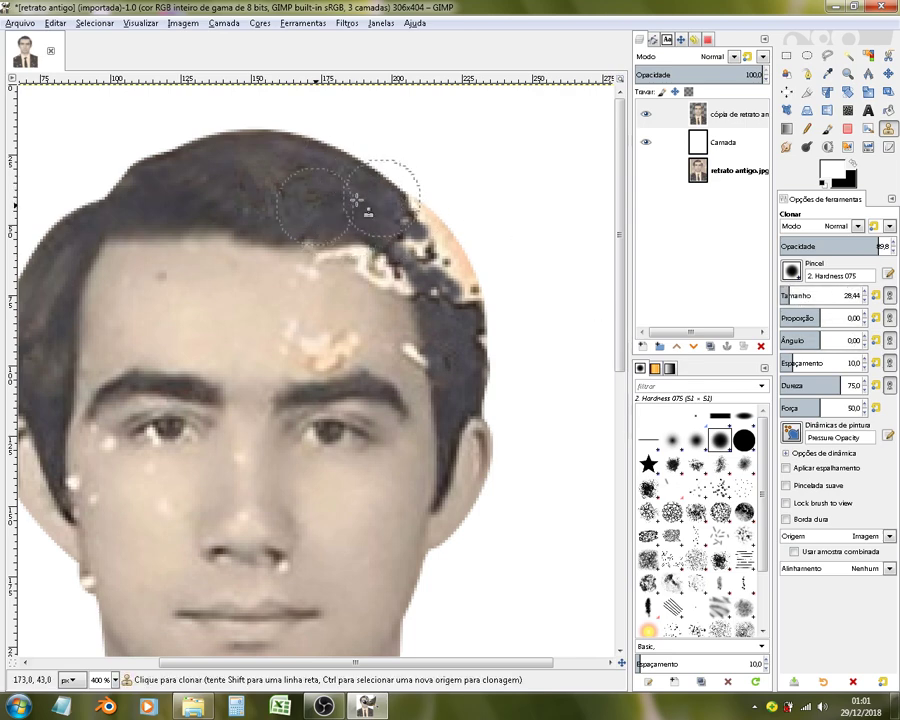
drag(430, 270, 475, 340)
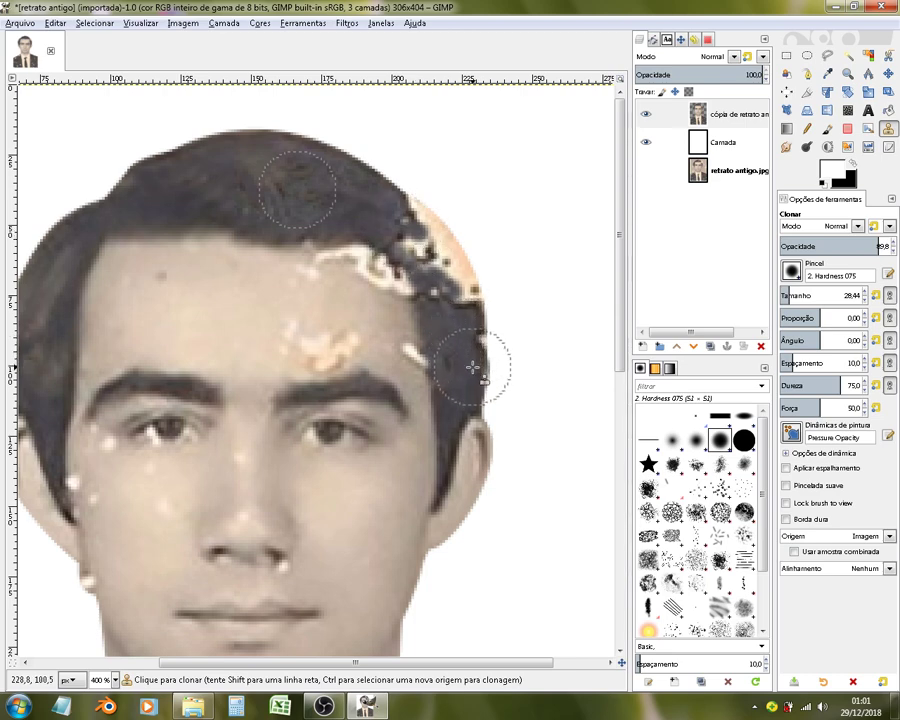
drag(472, 367, 476, 345)
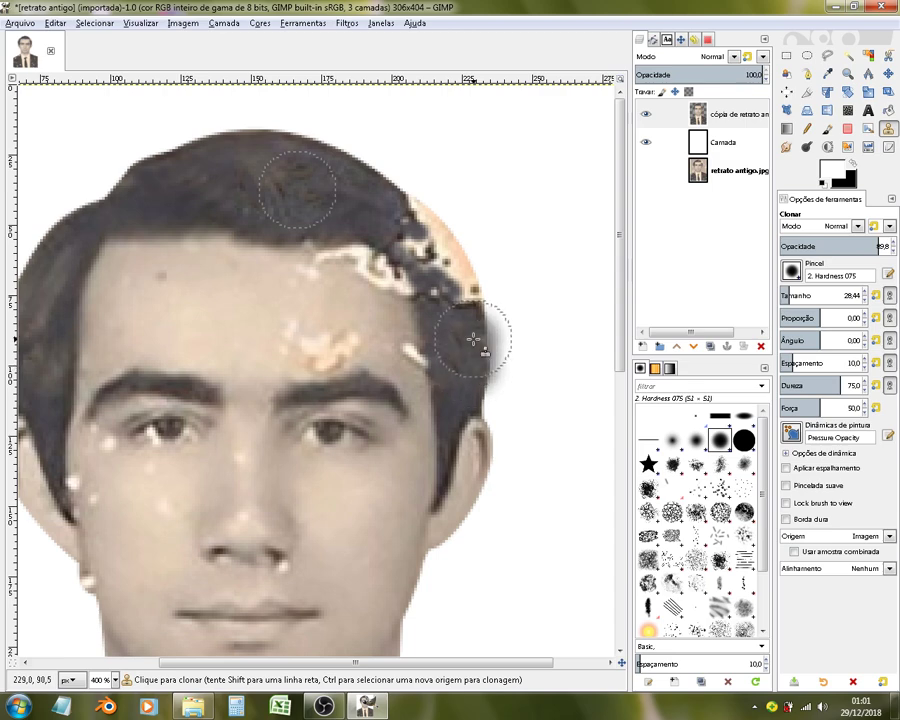
ctrl+click(358, 201)
mouse_move(480, 272)
mouse_down()
mouse_move(414, 195)
mouse_move(488, 315)
mouse_move(476, 373)
mouse_move(462, 334)
mouse_up()
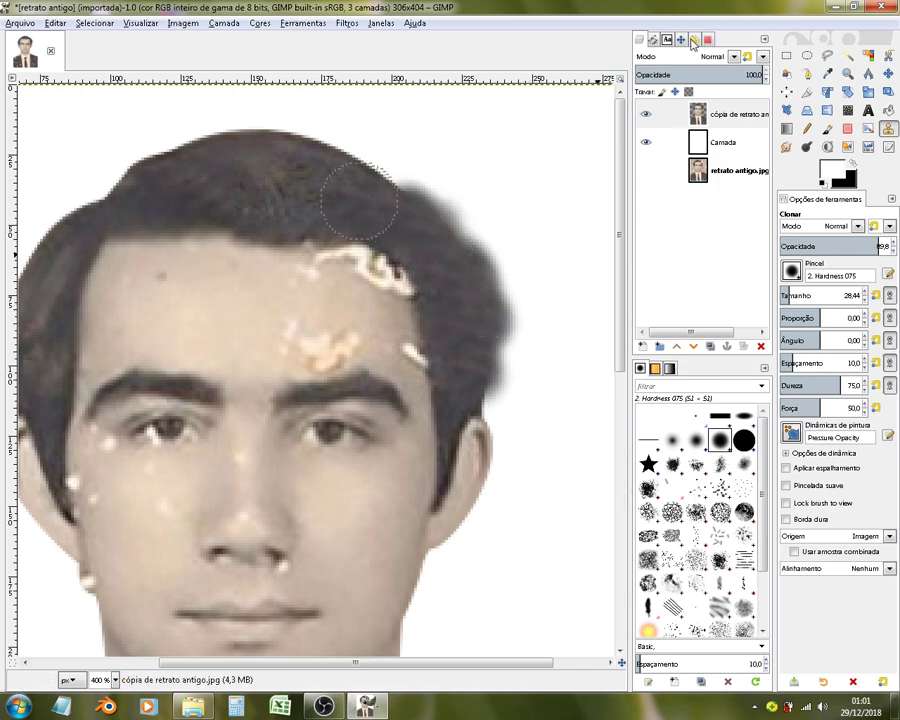
Step: Load the saved head outline as a selection and clear the halo outside it to white
click(654, 42)
double_click(672, 84)
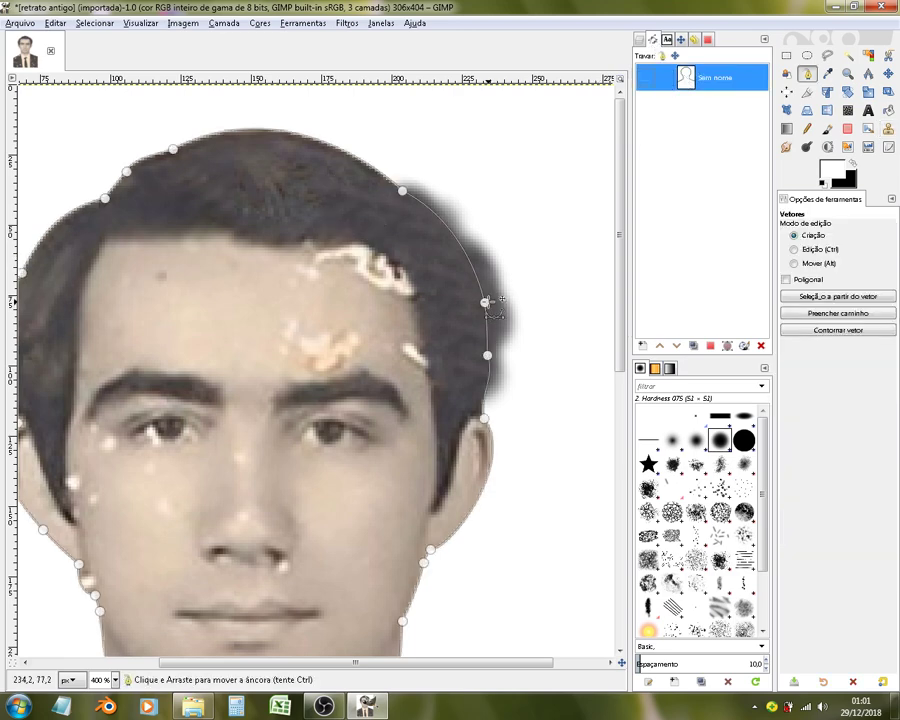
click(485, 303)
key(shift+v)
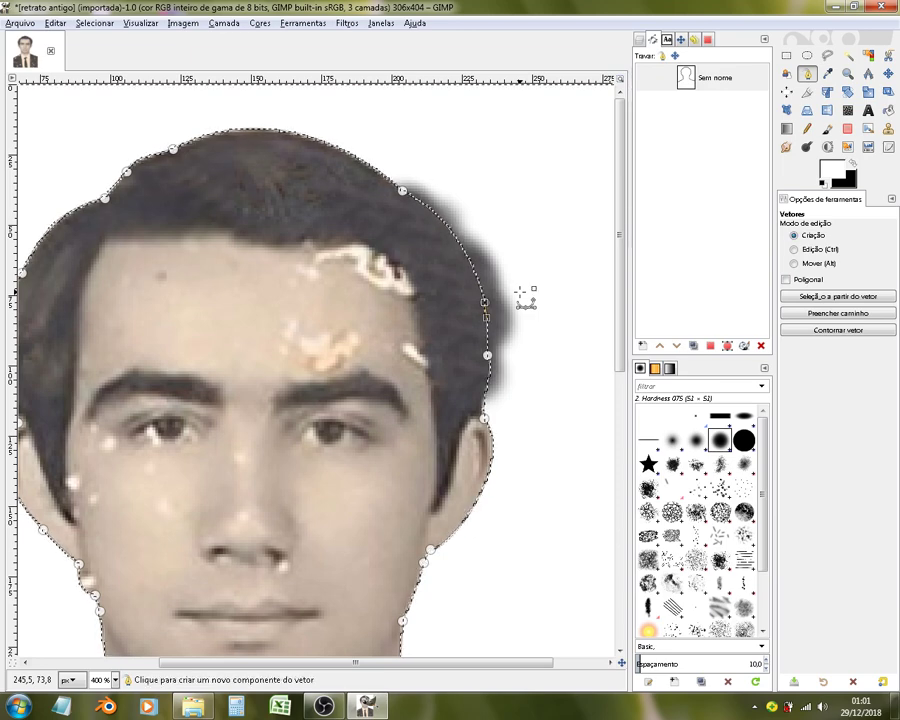
key(Delete)
key(ctrl)
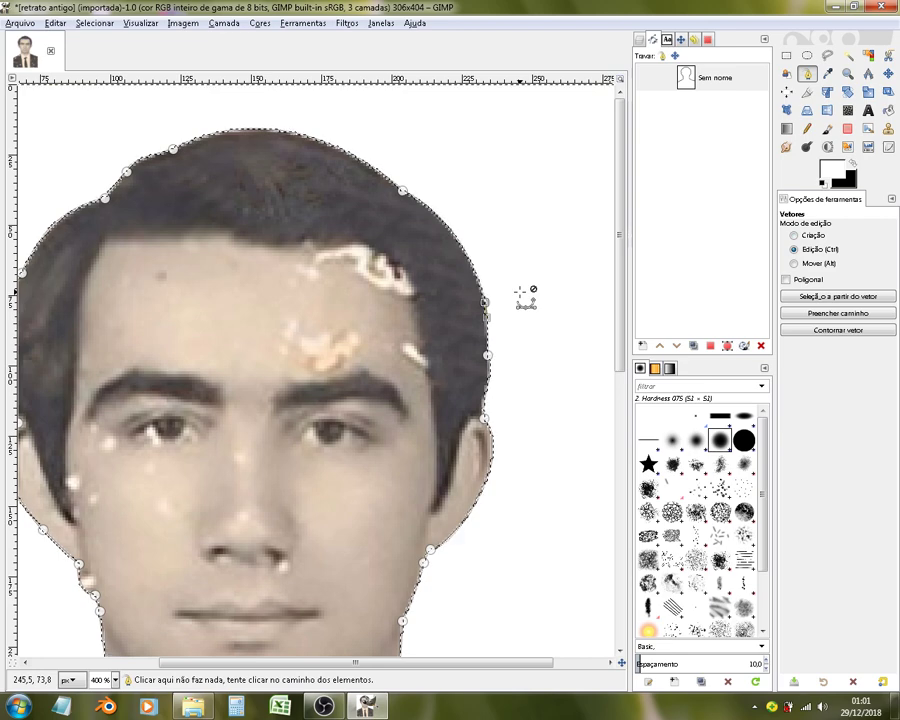
key(ctrl+shift+a)
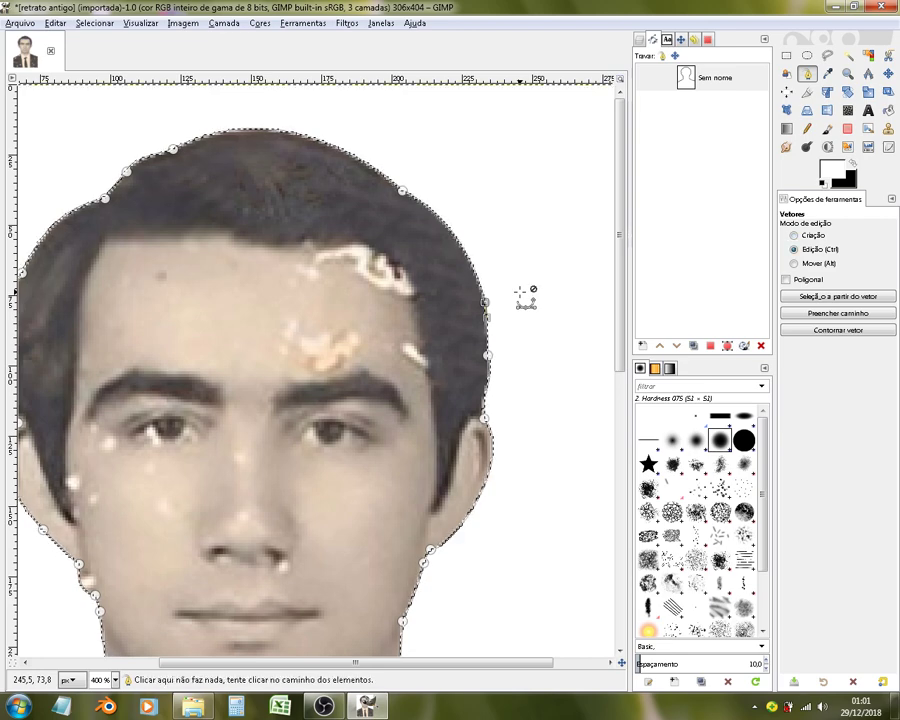
click(787, 56)
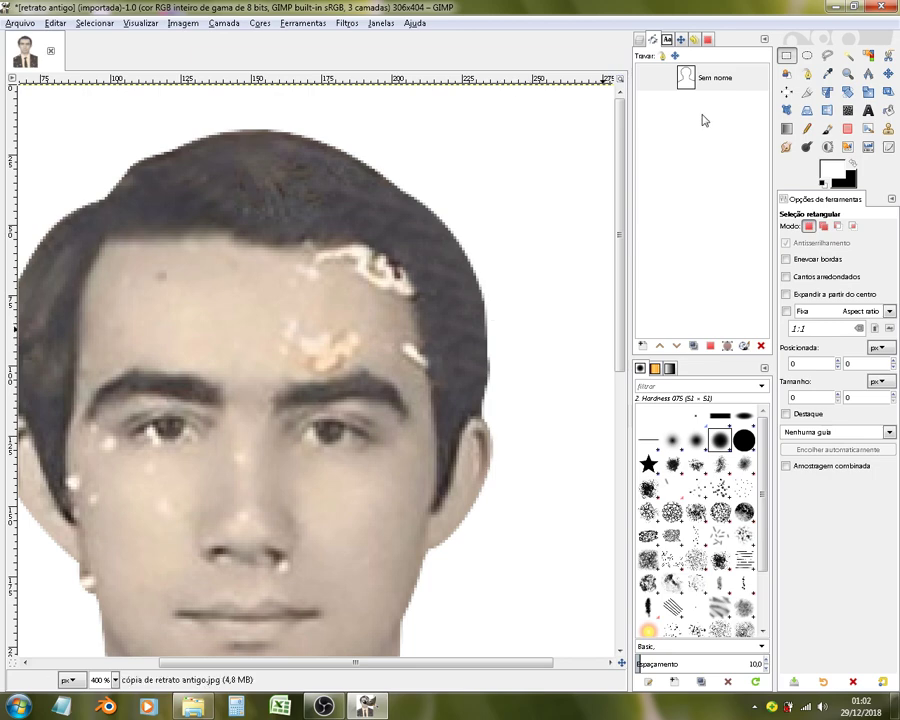
Step: Return to the Layers list and zoom in on the forehead
click(641, 40)
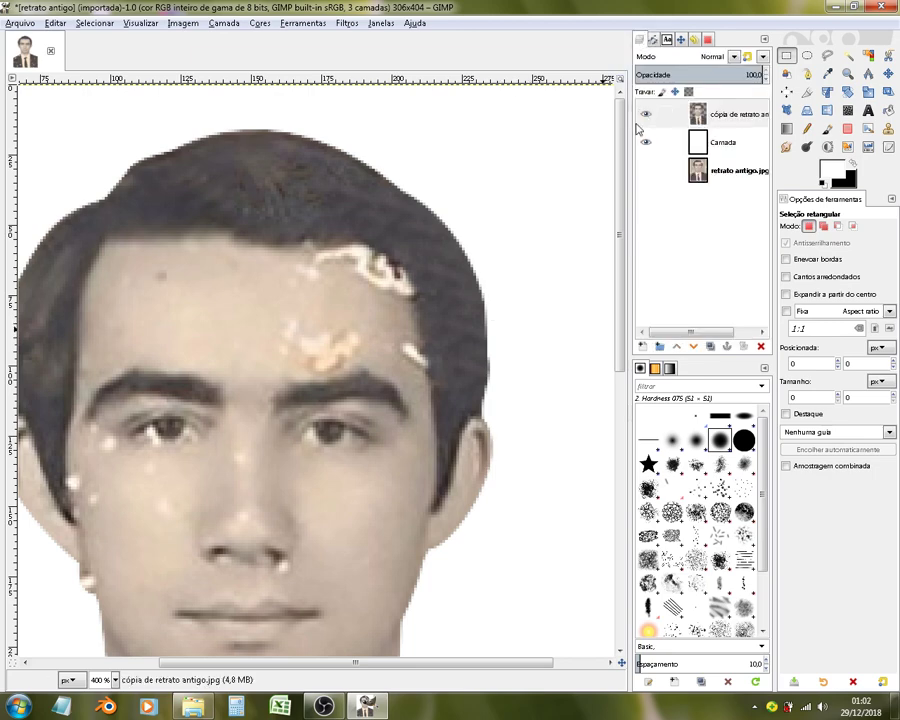
scroll(378, 316, down, 4)
scroll(372, 308, up, 2)
scroll(366, 301, up, 2)
scroll(366, 301, down, 4)
scroll(366, 301, up, 3)
scroll(366, 301, down, 1)
scroll(366, 301, down, 1)
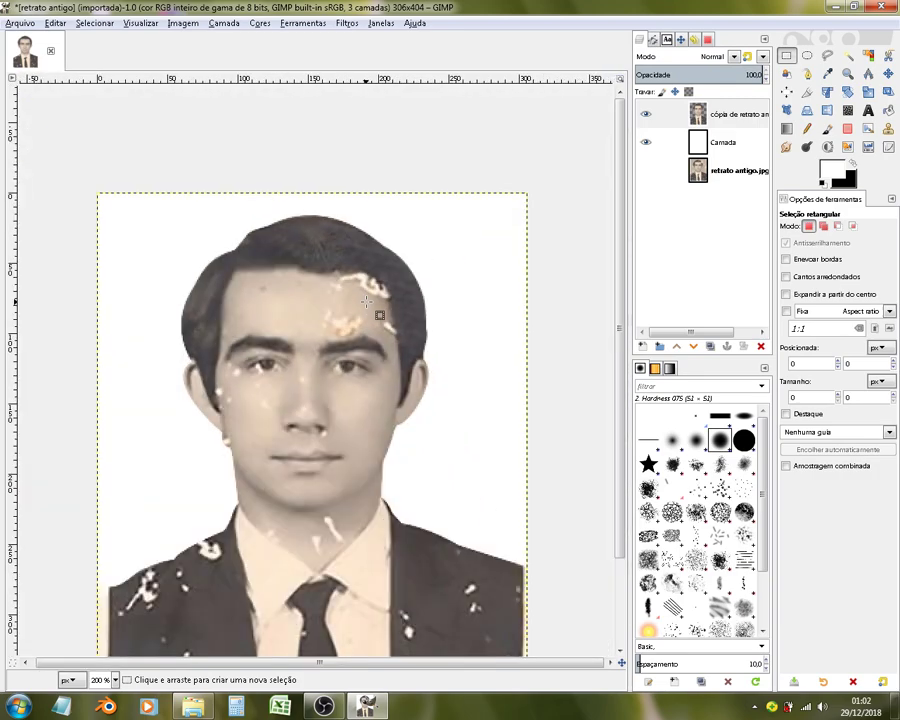
scroll(366, 301, up, 2)
scroll(366, 301, up, 1)
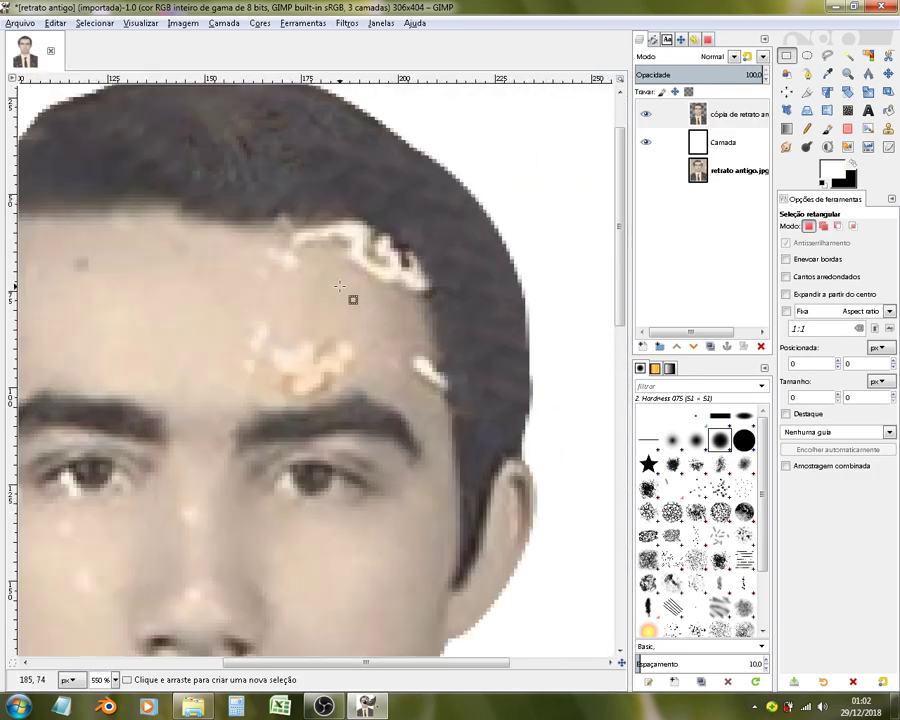
scroll(340, 287, down, 1)
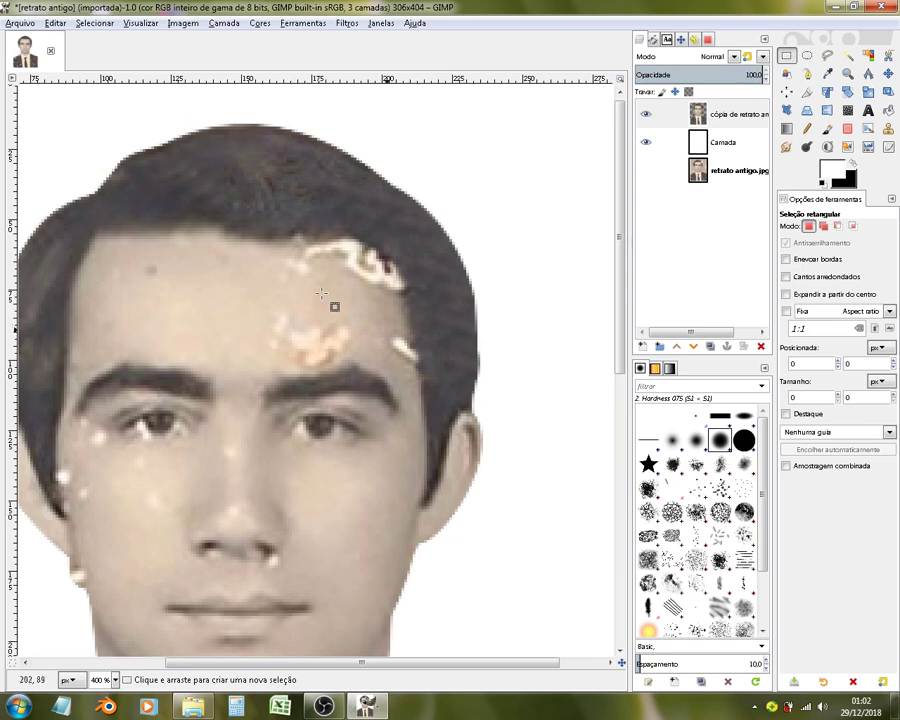
Step: Set the Clone tool to 93.6 opacity and brush size 13.80
click(888, 128)
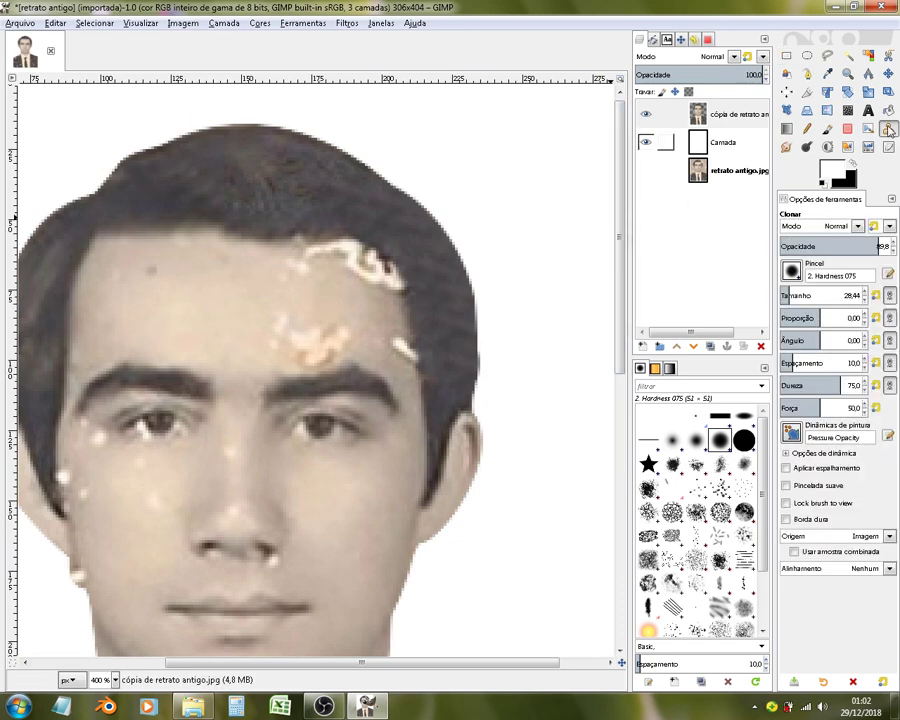
mouse_move(834, 247)
mouse_down()
mouse_move(882, 246)
mouse_move(874, 246)
mouse_up()
drag(810, 296, 770, 296)
ctrl+scroll(333, 267, up, 3)
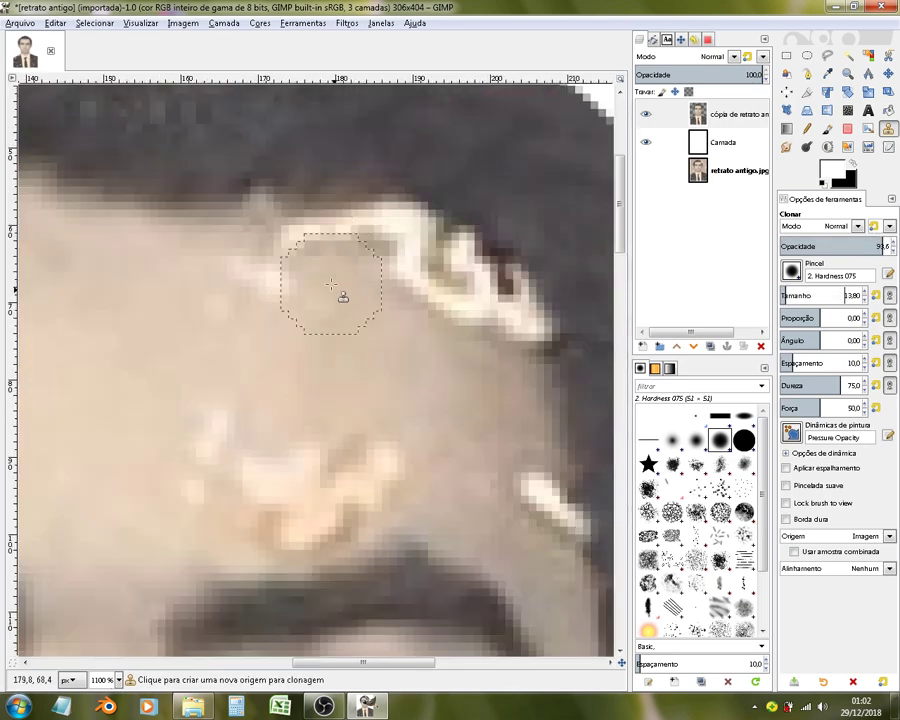
Step: Paint cloned skin tone over the white hair strand across the forehead
ctrl+click(340, 325)
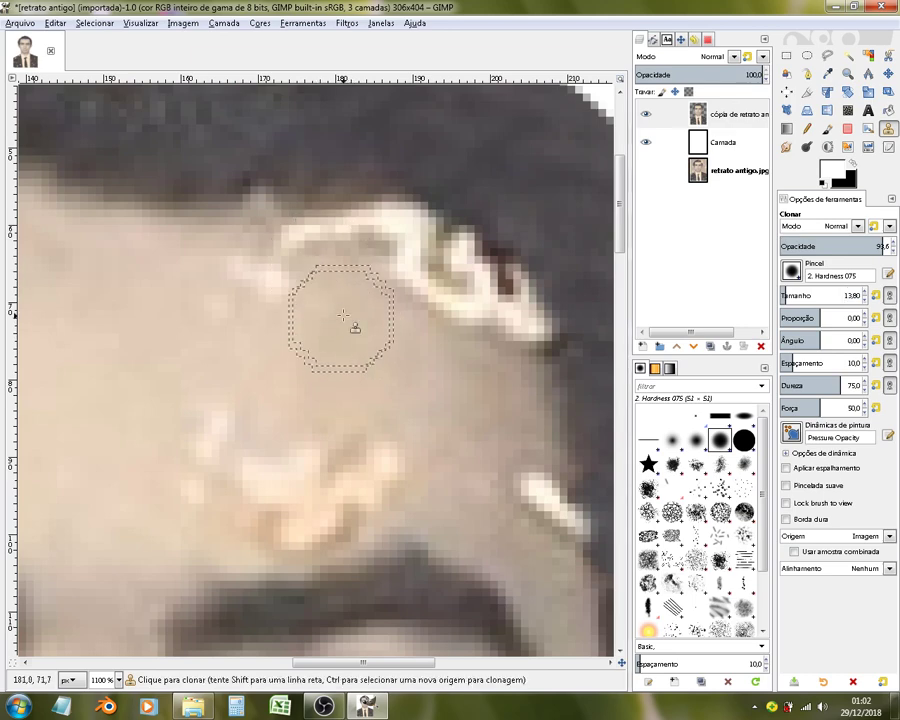
drag(310, 268, 437, 296)
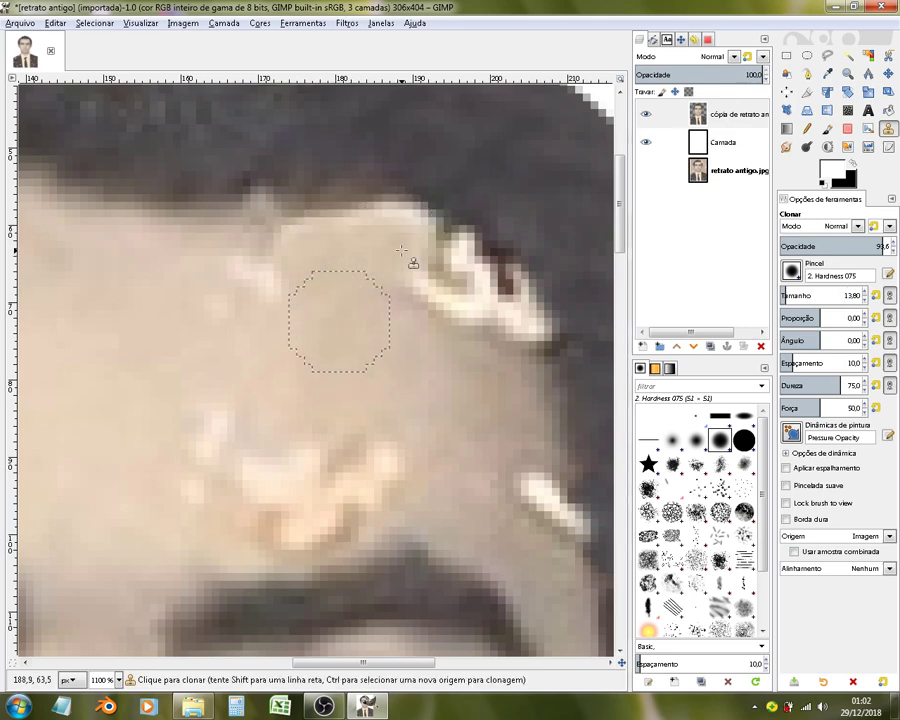
drag(437, 296, 502, 331)
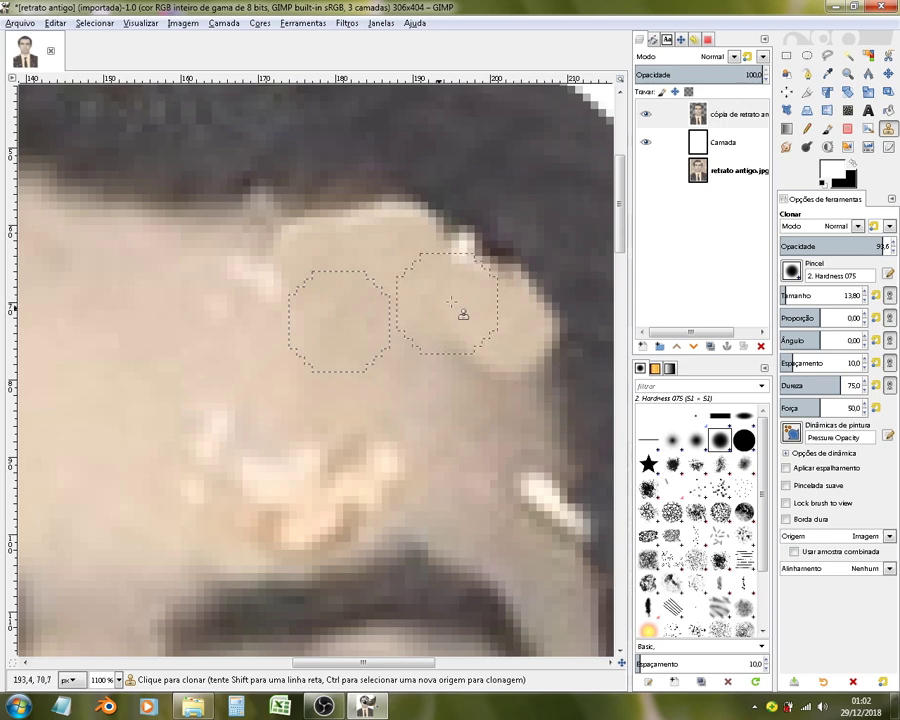
ctrl+scroll(360, 345, down, 5)
ctrl+scroll(395, 375, up, 3)
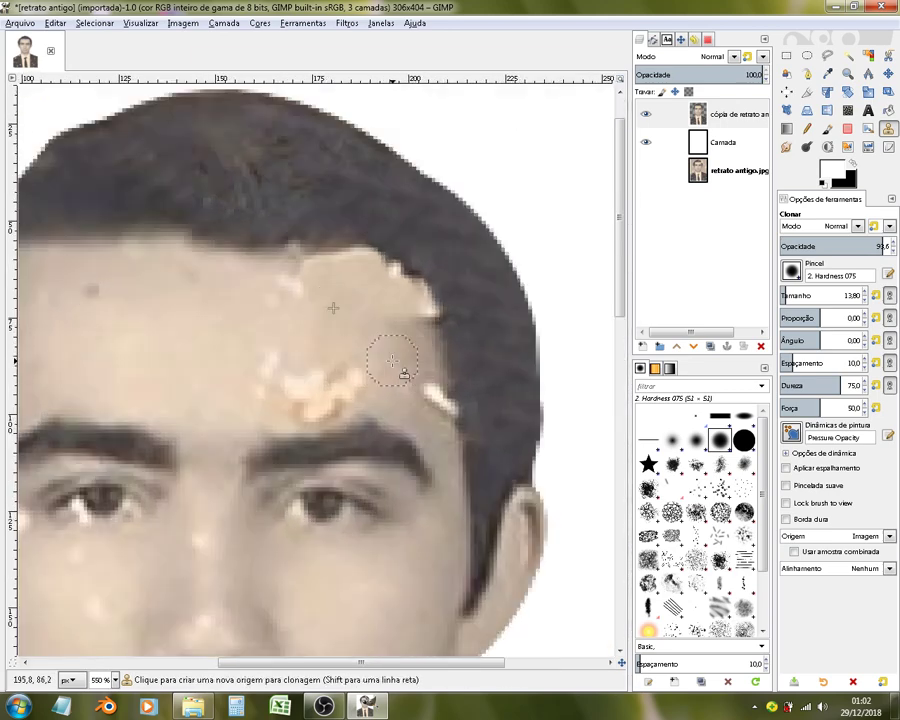
Step: Retouch the dark spot along the hairline with cloned skin
ctrl+click(398, 352)
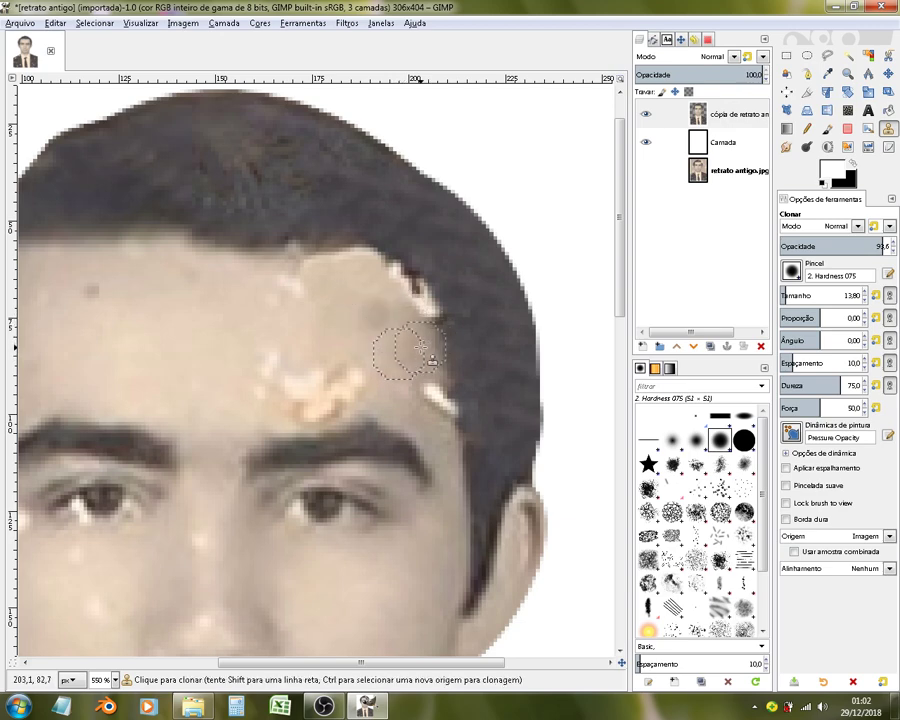
ctrl+click(421, 349)
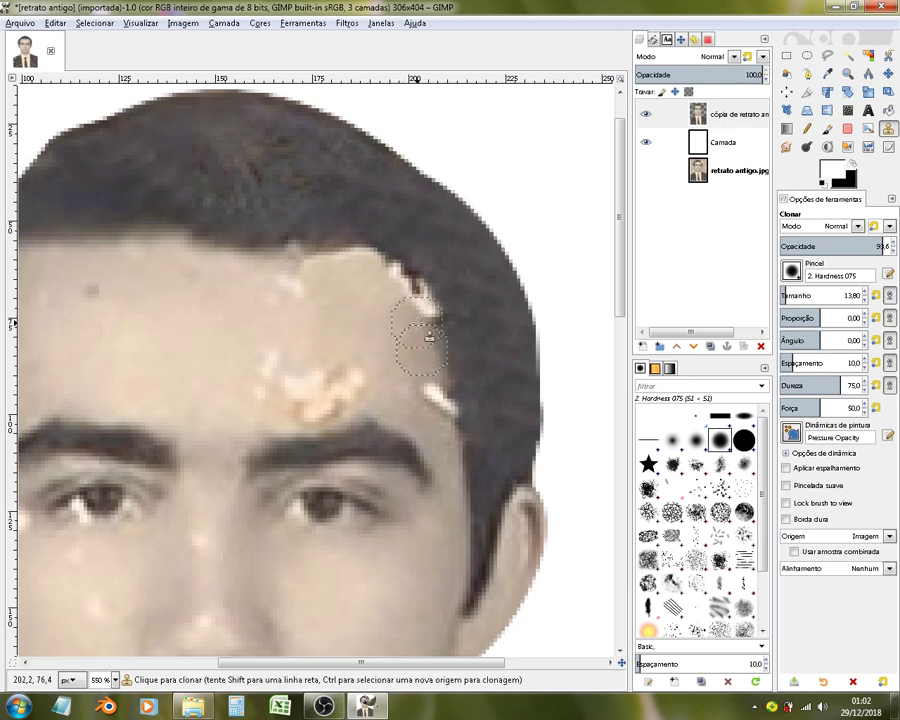
drag(450, 291, 423, 268)
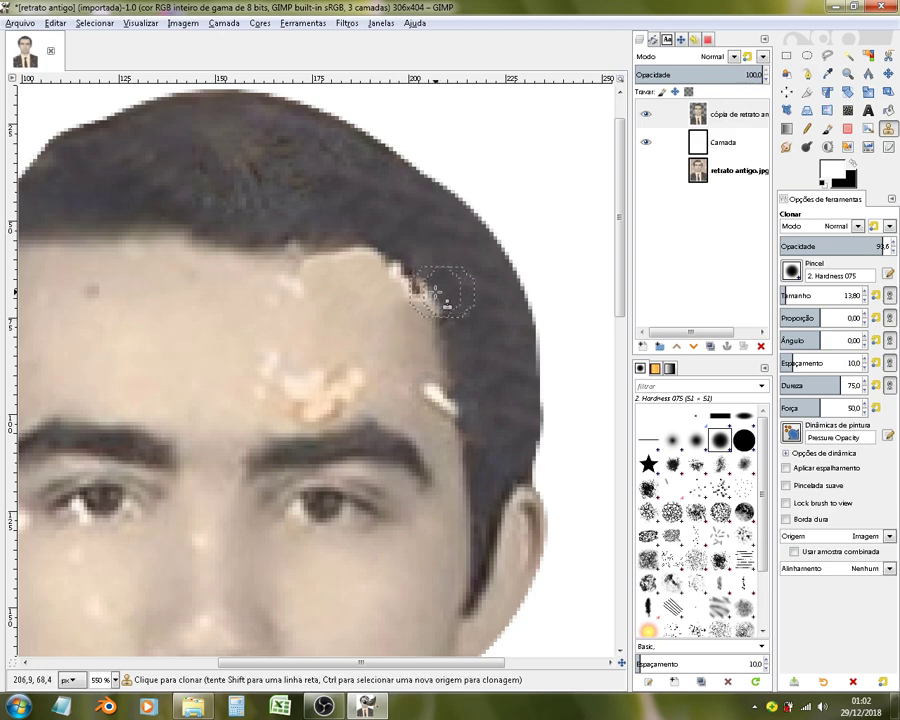
ctrl+click(406, 234)
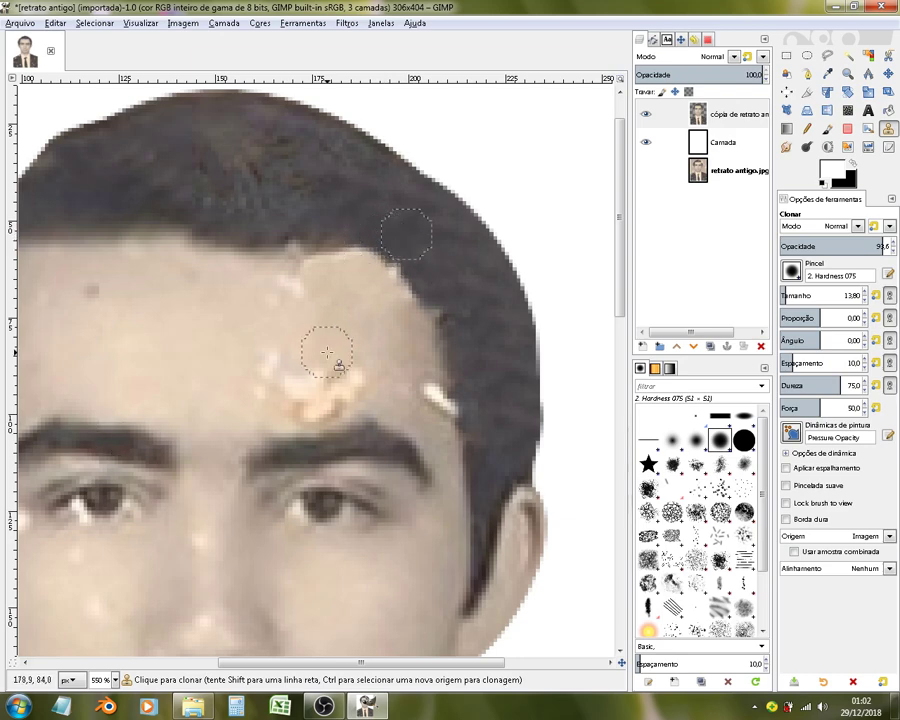
Step: Sample clean forehead skin and clone it over the orange forehead spot
ctrl+click(312, 292)
ctrl+click(263, 318)
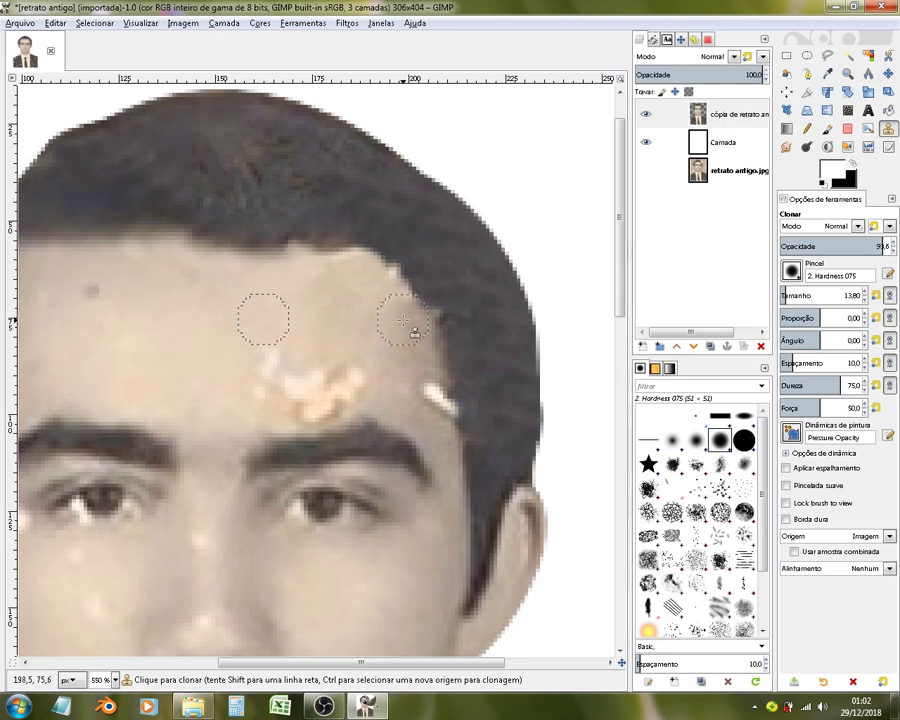
ctrl+click(317, 307)
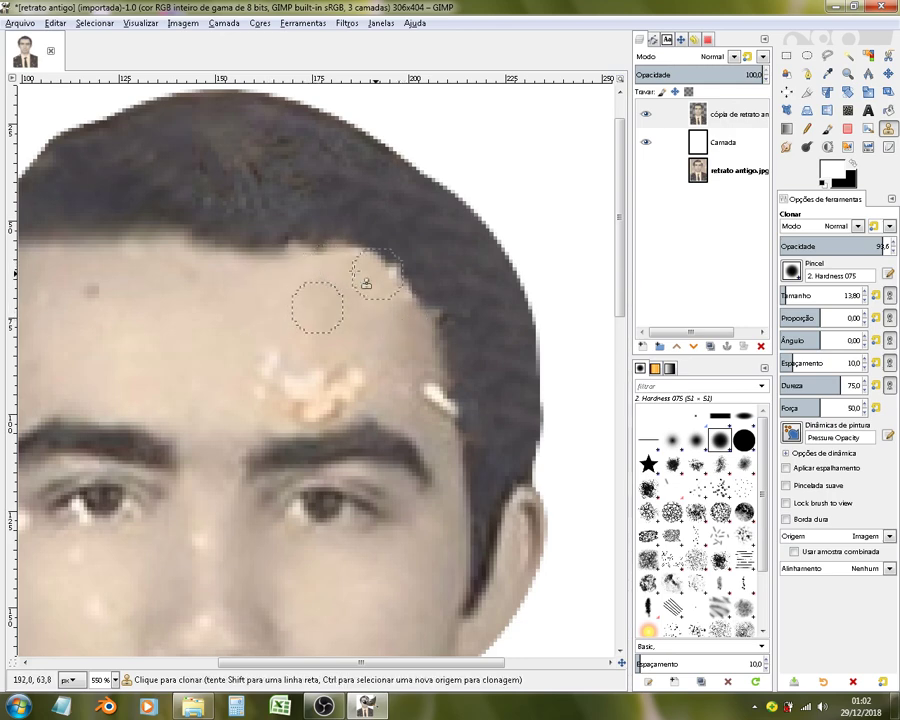
ctrl+click(346, 290)
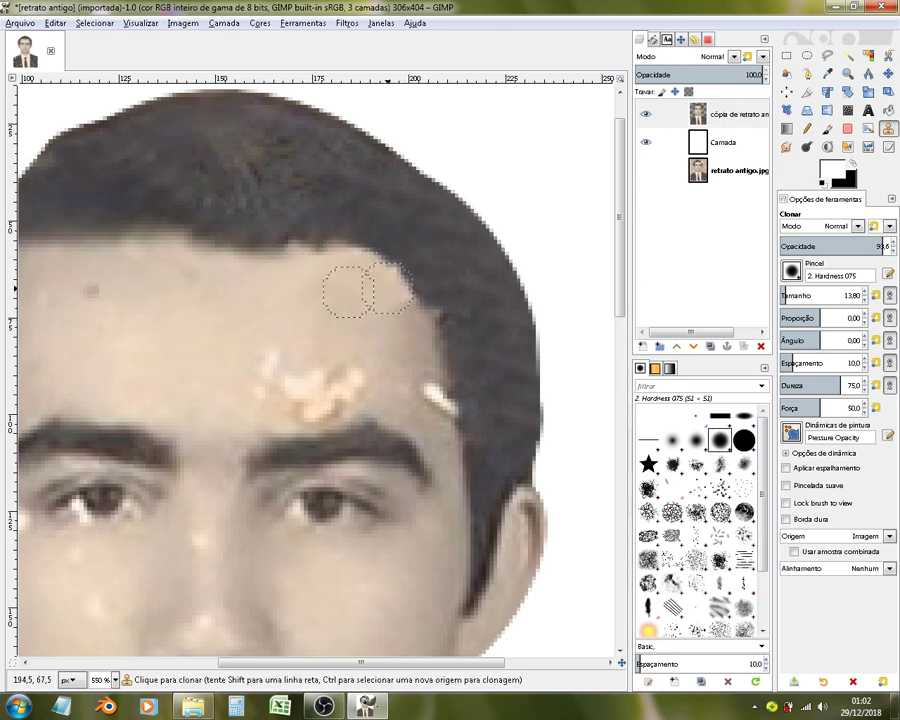
ctrl+click(412, 244)
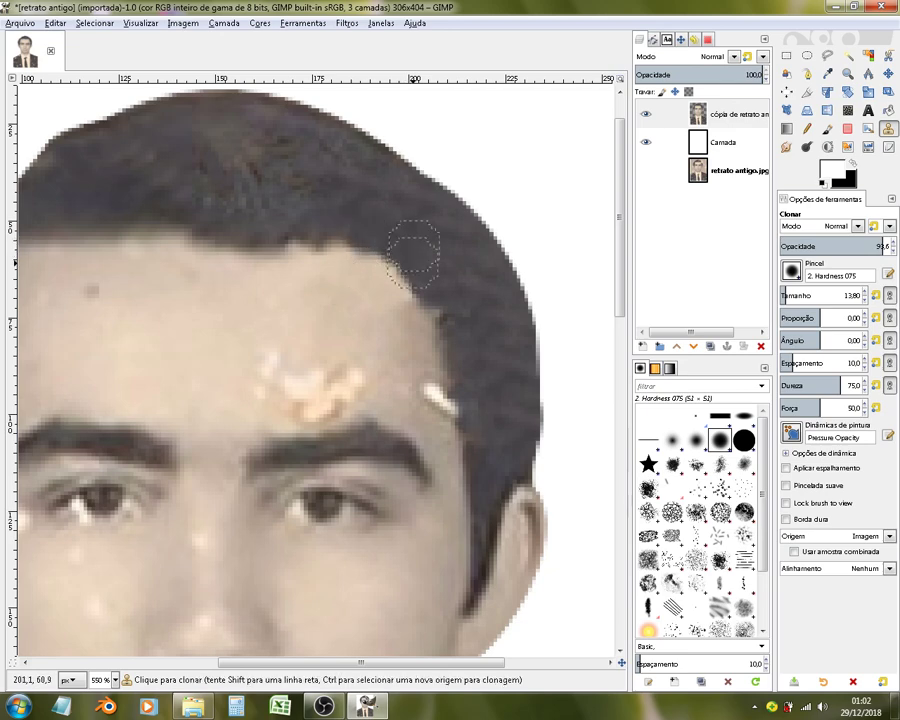
ctrl+click(444, 310)
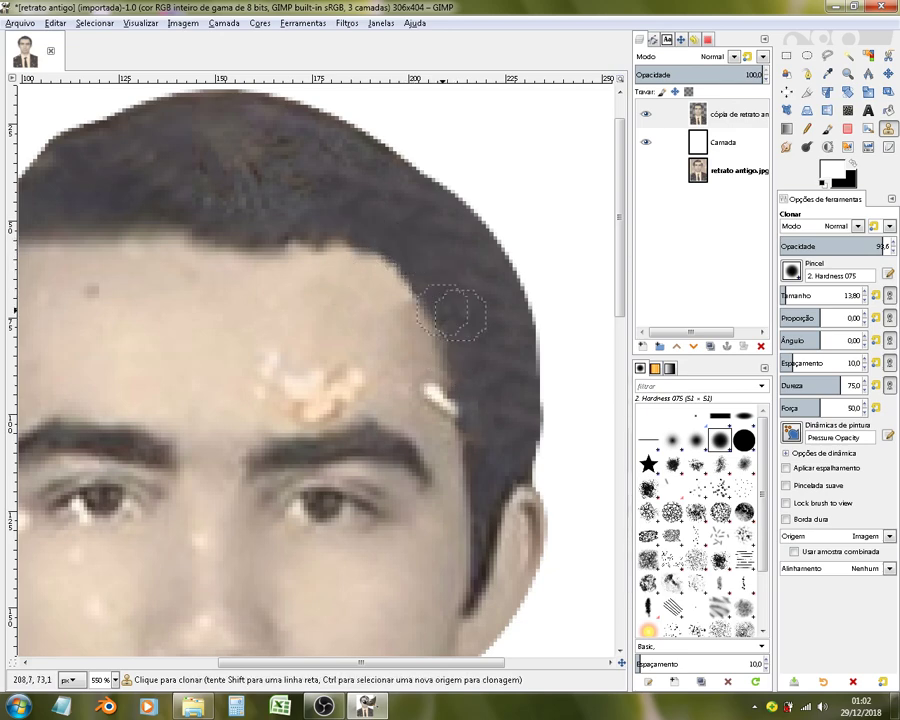
ctrl+click(266, 318)
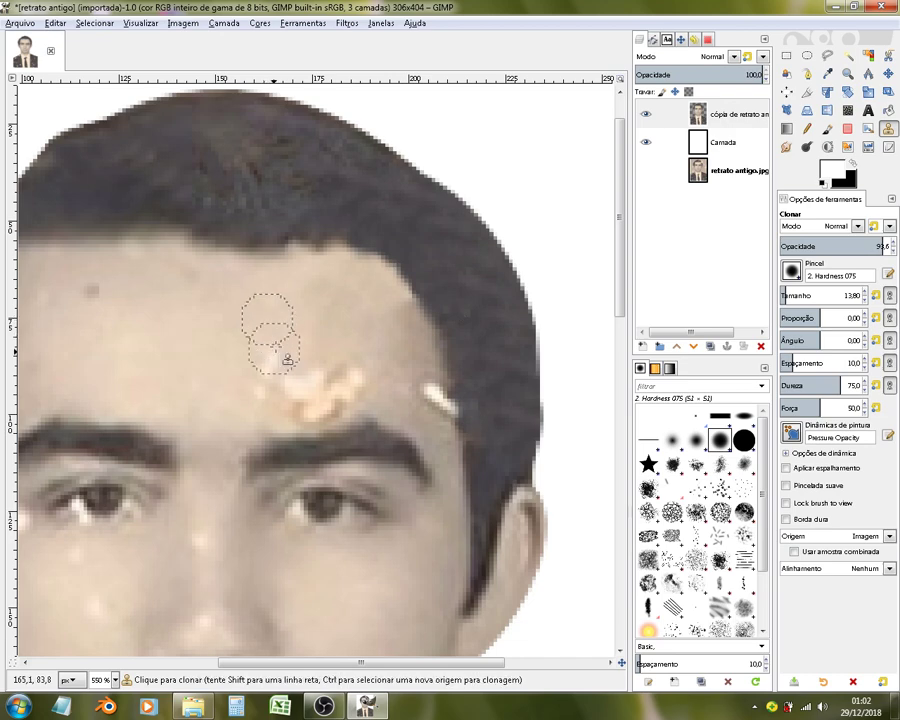
ctrl+click(237, 382)
click(301, 393)
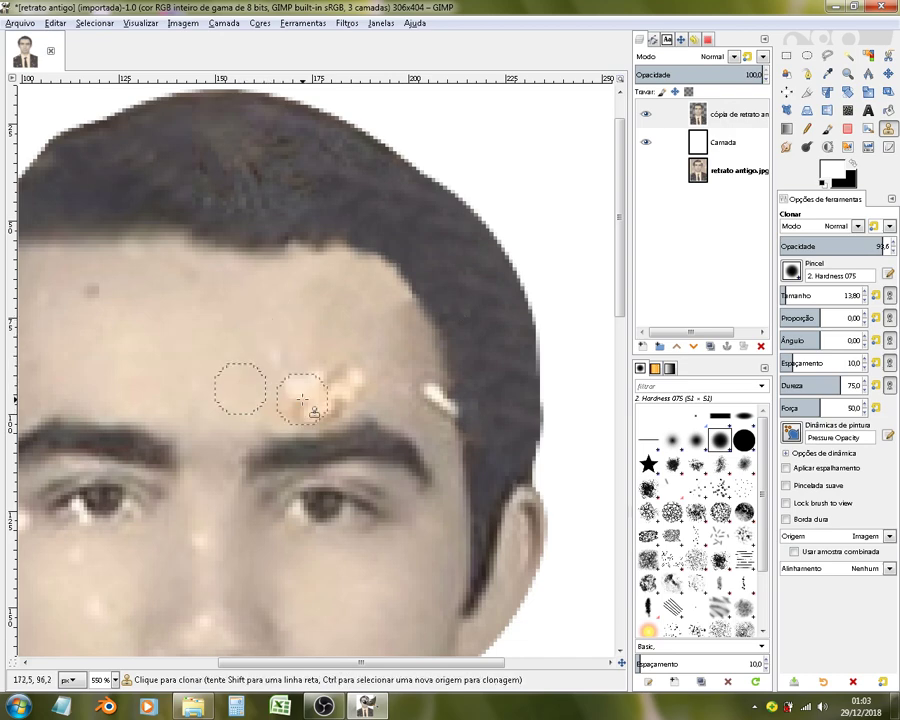
click(340, 378)
Step: Finish blending the spot above the eyebrow, then lower clone opacity to 63.1
ctrl+click(356, 347)
click(324, 396)
click(294, 397)
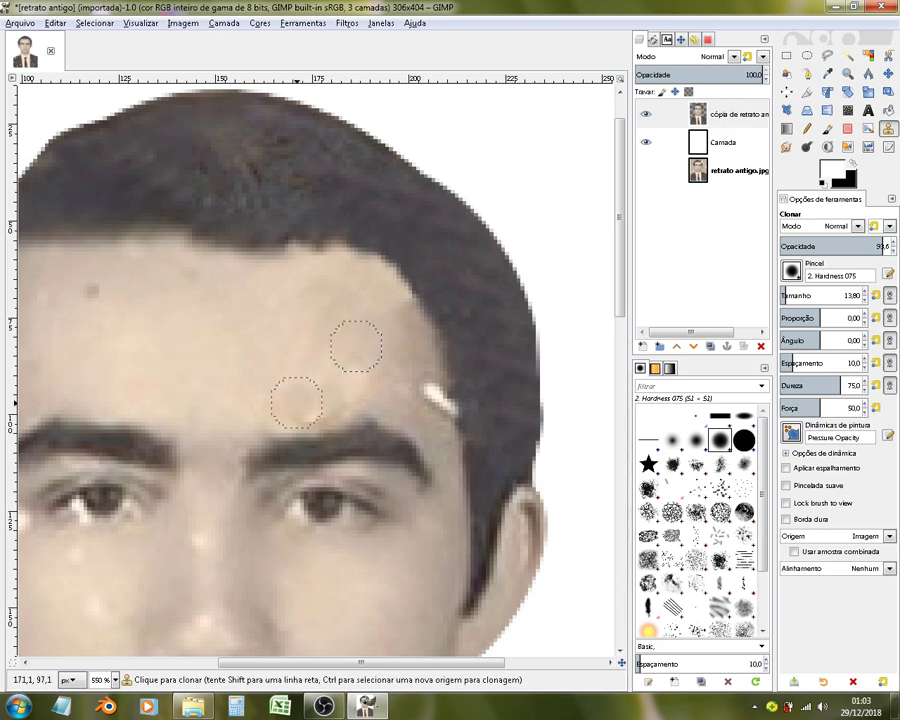
ctrl+click(267, 353)
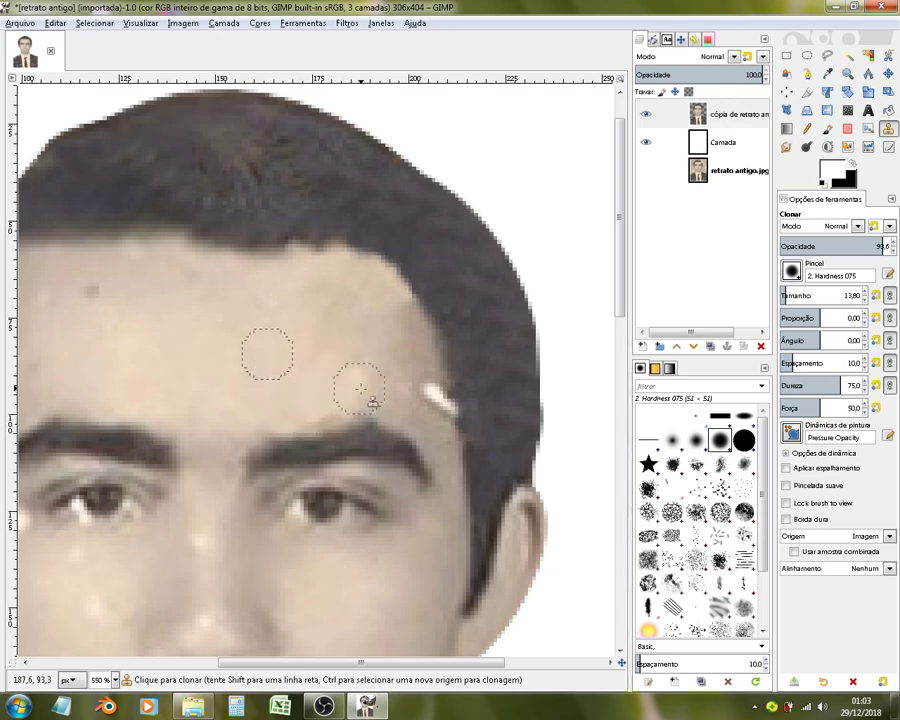
ctrl+click(382, 389)
ctrl+click(297, 383)
ctrl+click(372, 393)
click(846, 244)
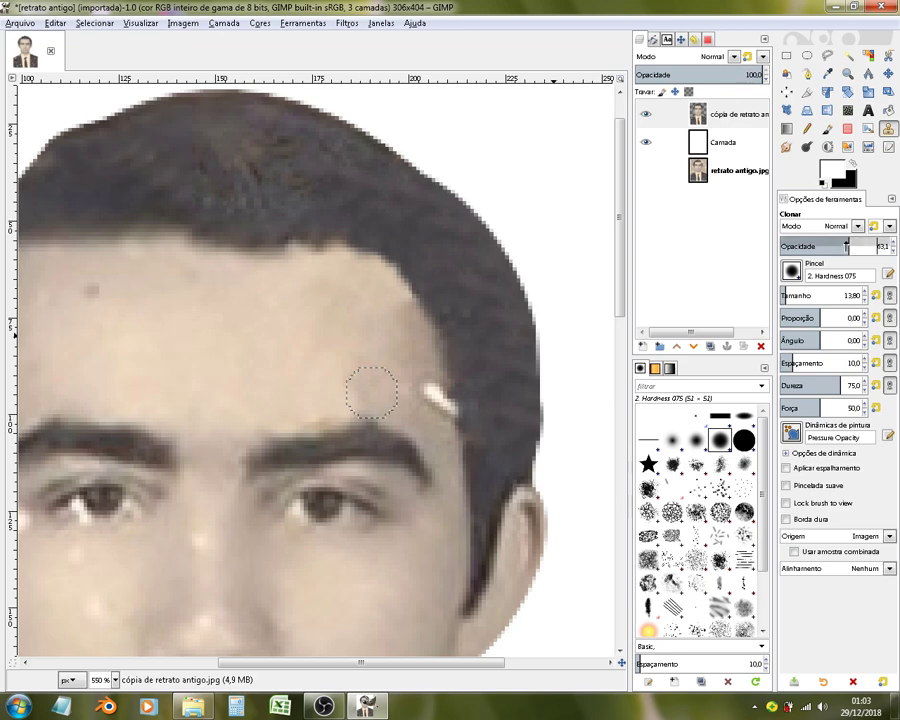
Step: Clone forehead skin over spots near the temple, shrinking the Clone brush to size 2
ctrl+click(305, 346)
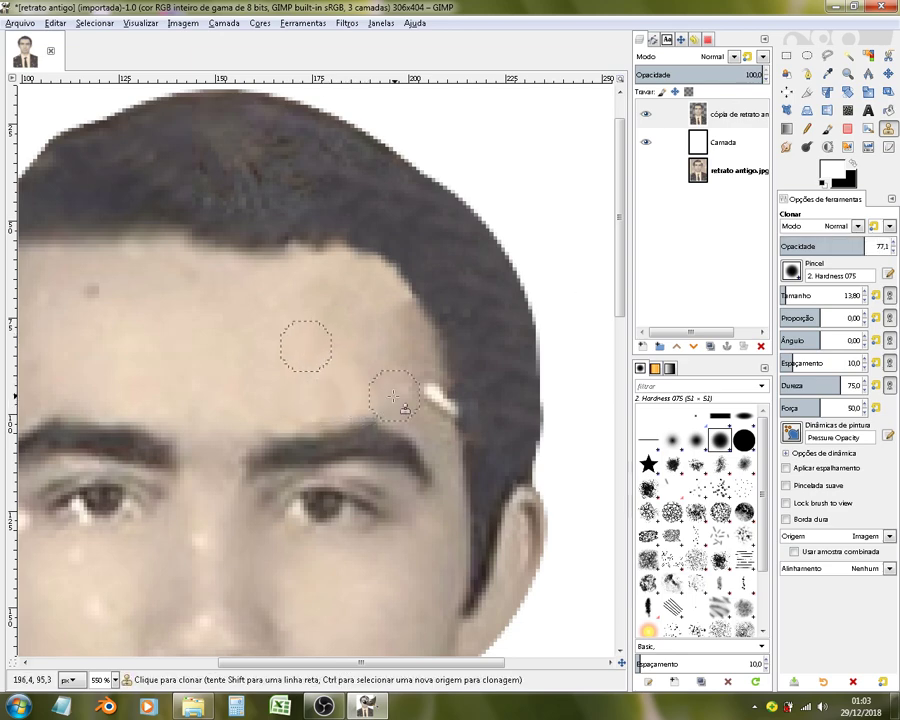
ctrl+click(390, 342)
text(3)
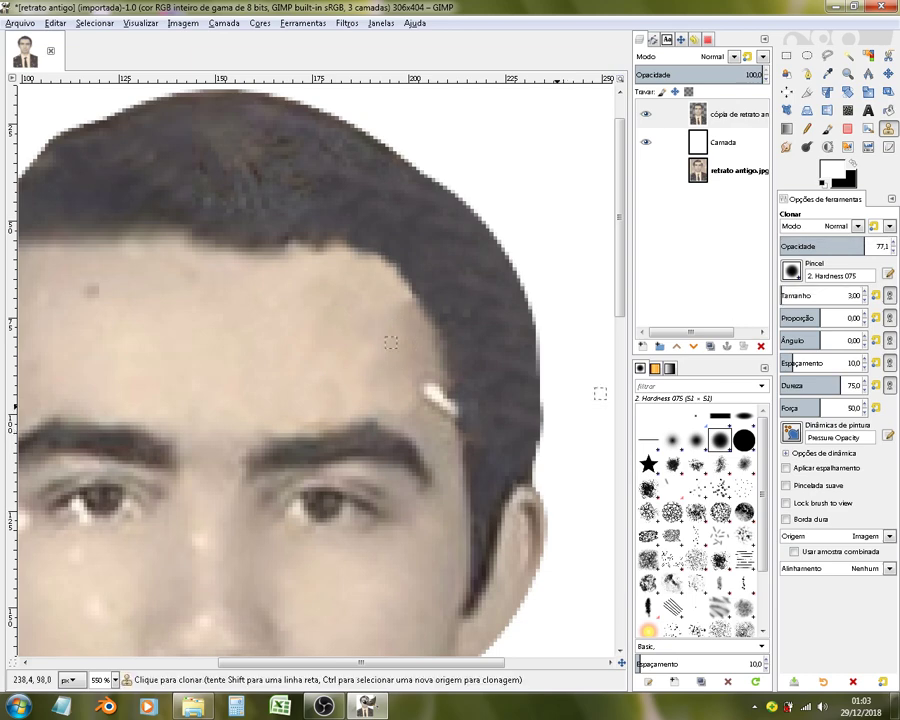
click(781, 292)
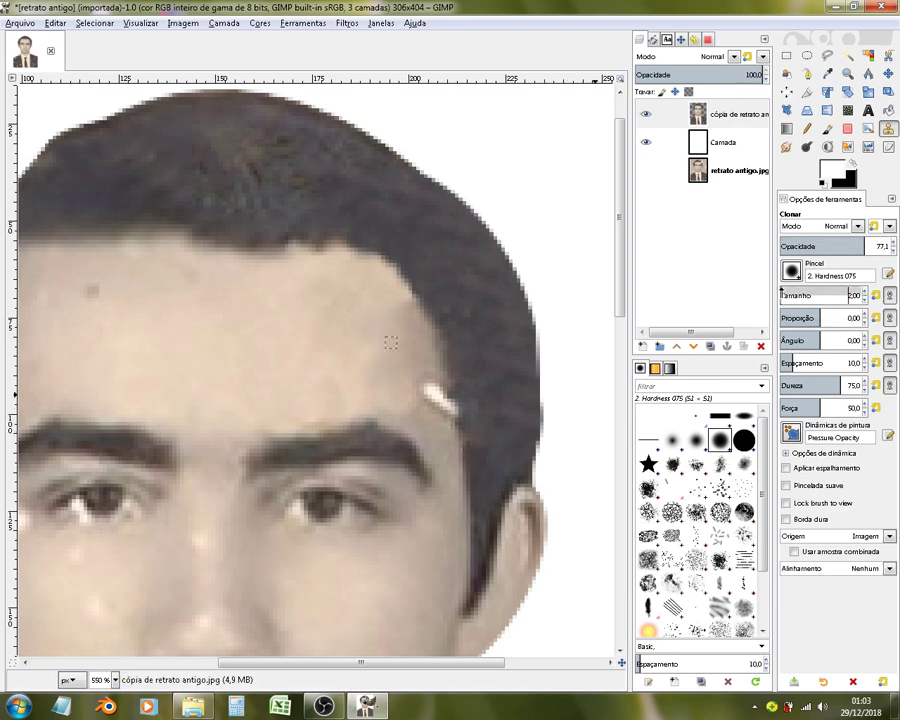
ctrl+click(440, 432)
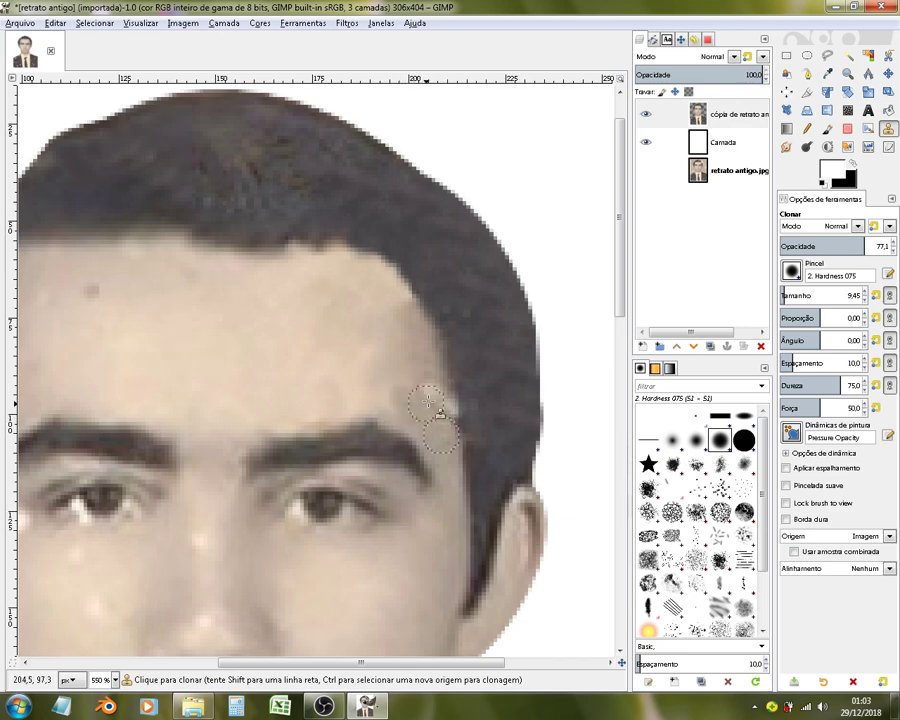
ctrl+click(469, 372)
ctrl+click(416, 362)
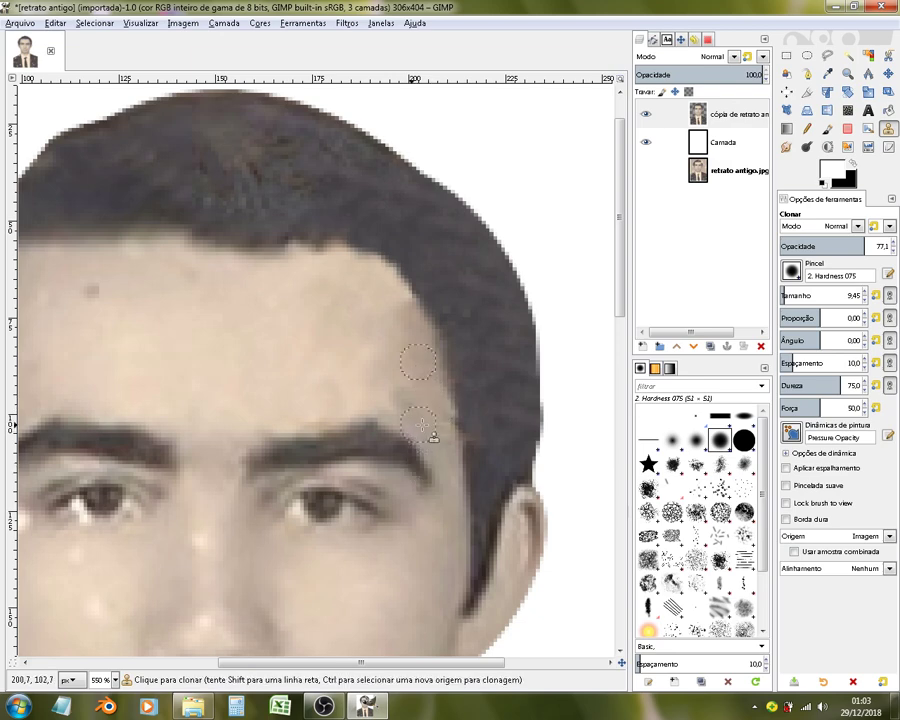
Step: Sample forehead skin beside the dark spot and clone over the white cheek spot
ctrl+scroll(420, 428, down, 4)
ctrl+scroll(450, 426, down, 1)
ctrl+scroll(451, 487, up, 2)
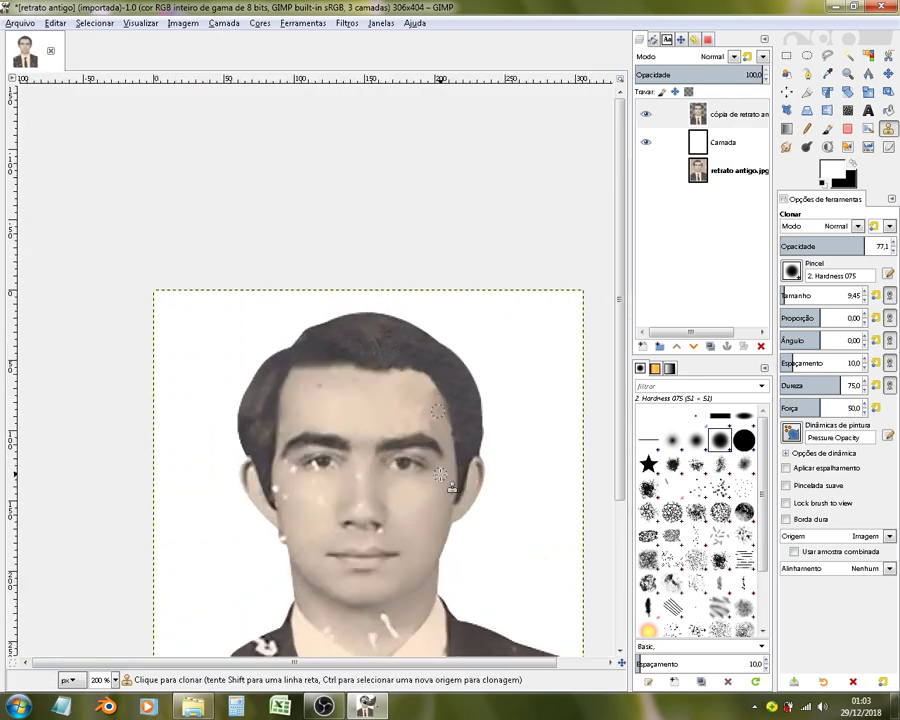
ctrl+scroll(396, 372, up, 2)
ctrl+scroll(310, 395, up, 1)
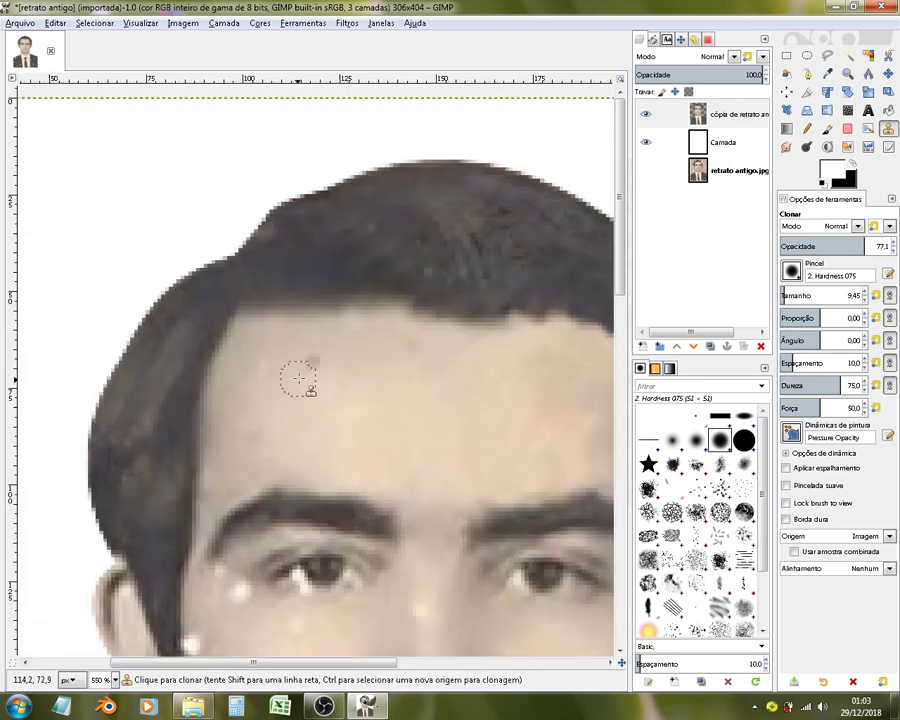
ctrl+click(295, 385)
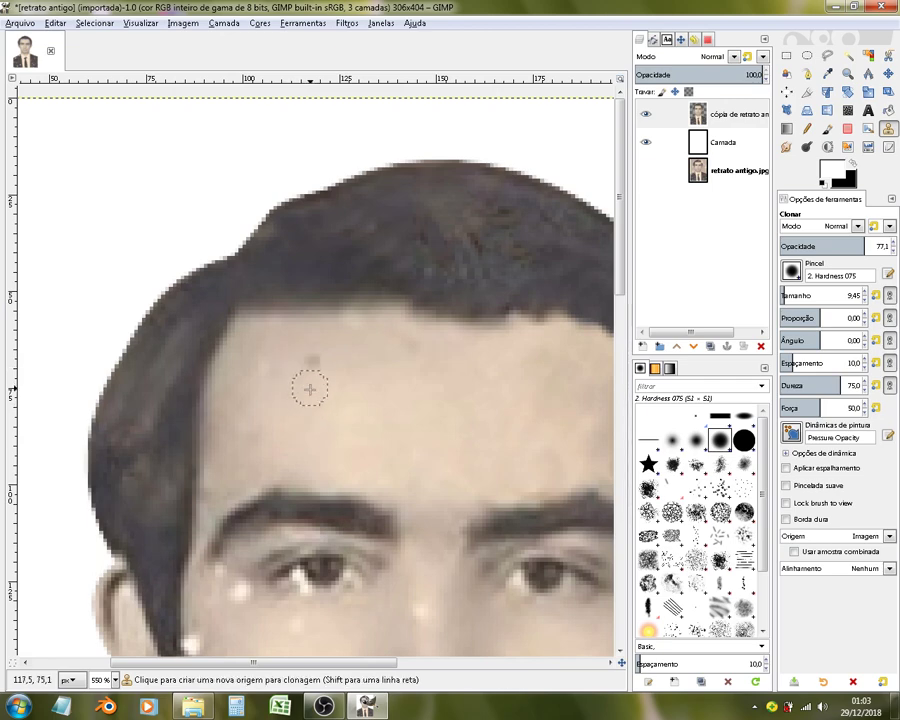
ctrl+scroll(365, 404, down, 1)
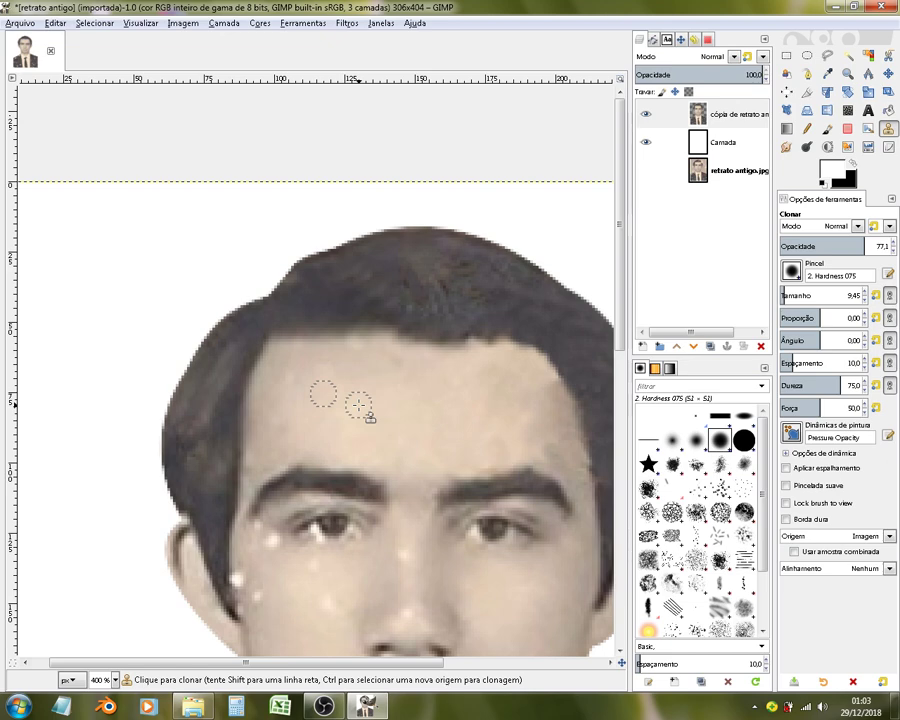
scroll(358, 405, down, 3)
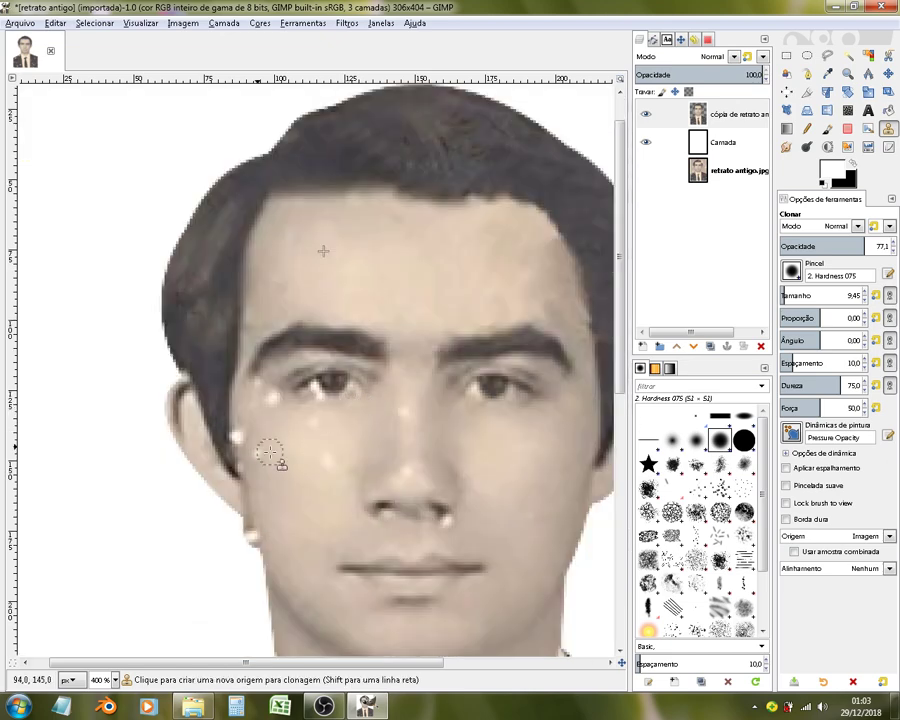
ctrl+click(245, 412)
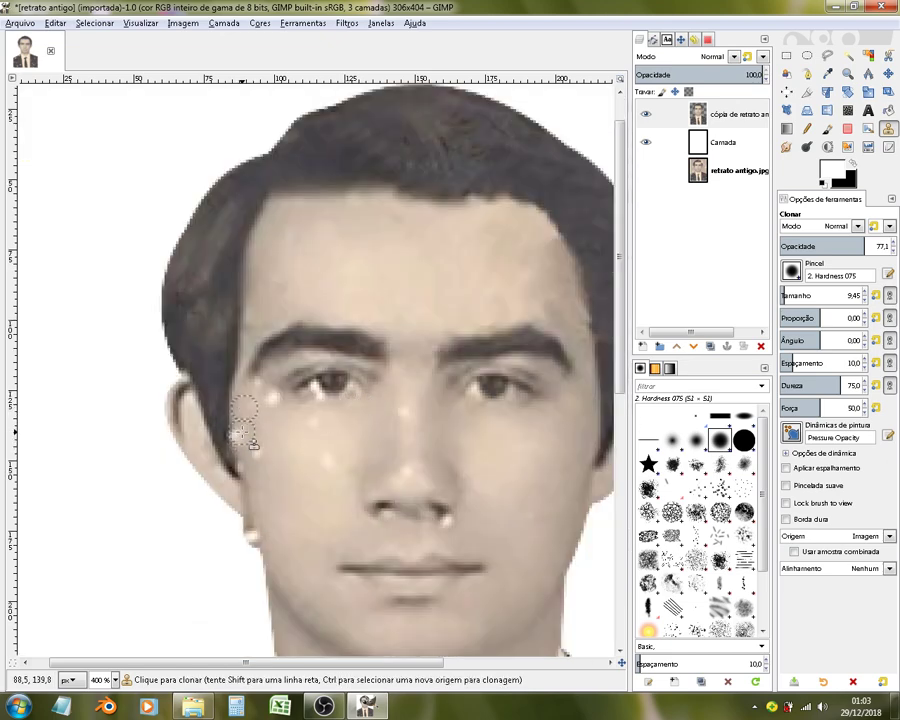
Step: Sample nearby cheek skin and cover the spot lower on the cheek
key(ctrl)
ctrl+click(242, 418)
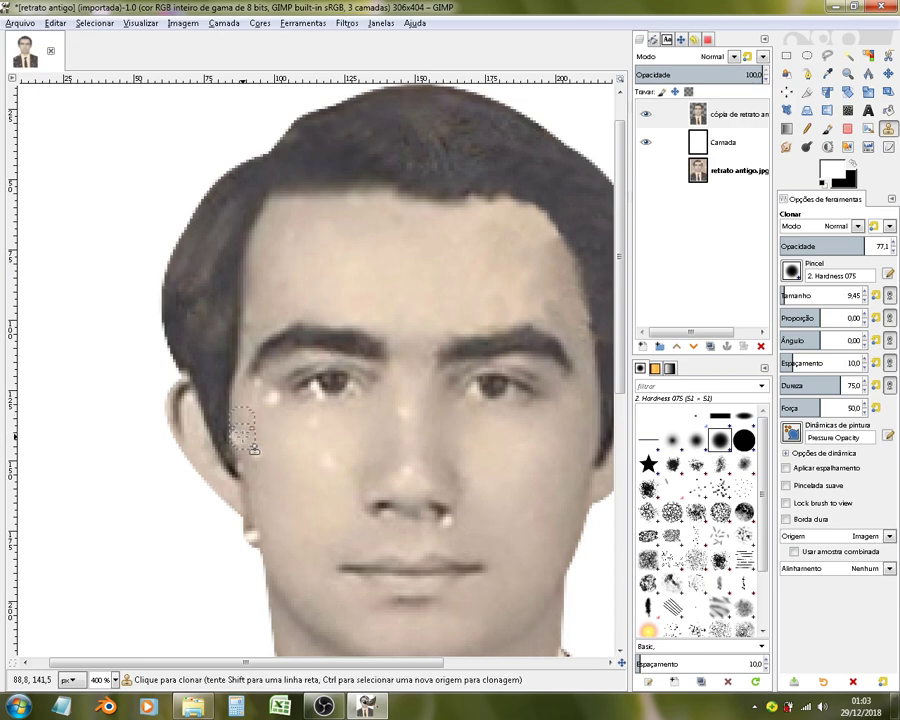
ctrl+click(257, 457)
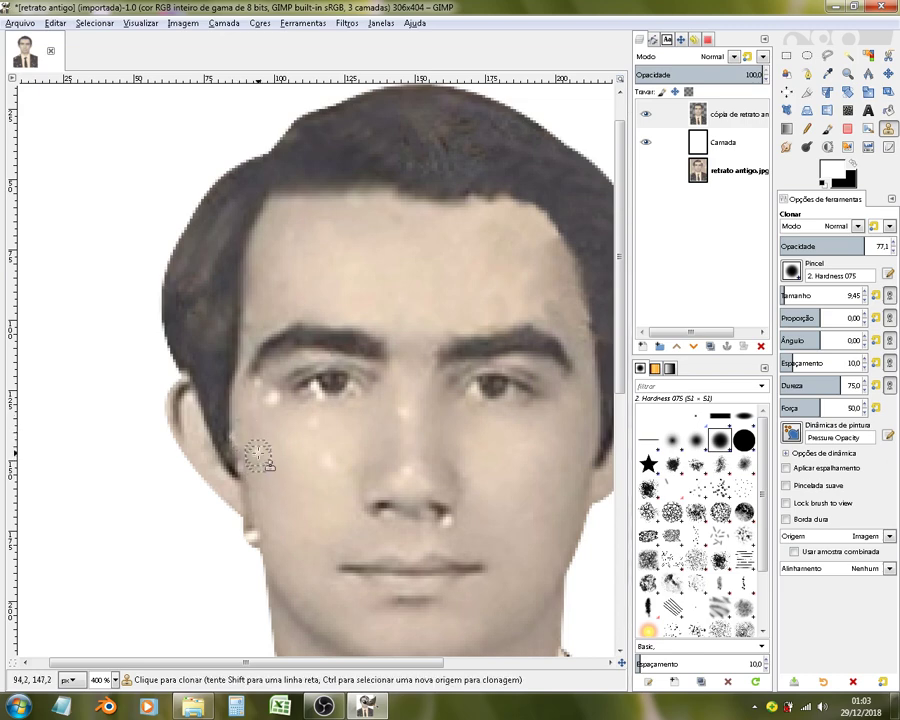
ctrl+click(264, 456)
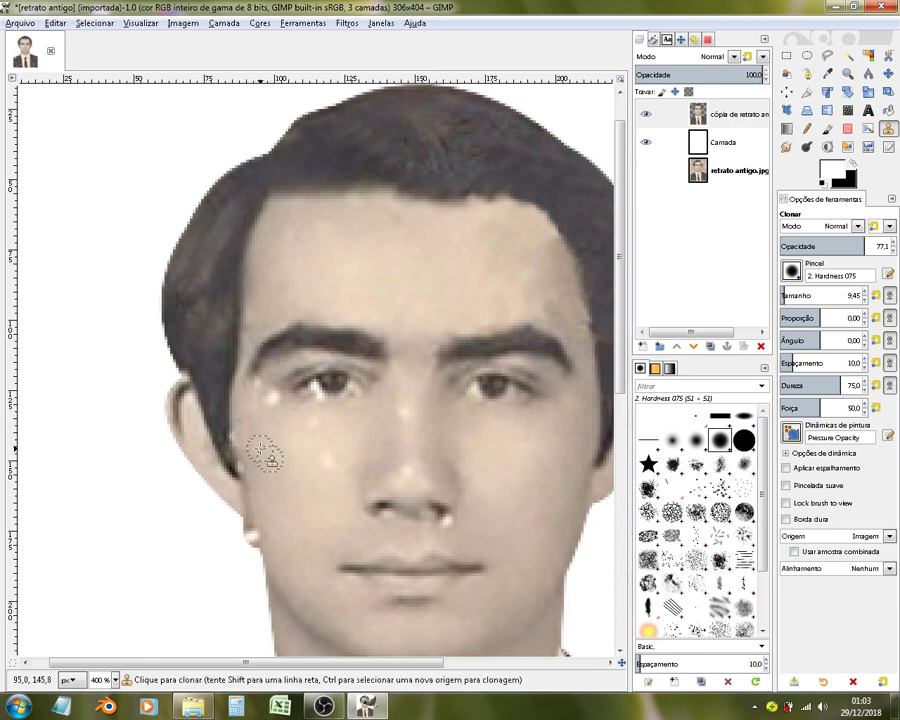
Step: Resample cheek skin below the eye and retouch spots along the cheek edge and jawline
ctrl+scroll(276, 426, up, 1)
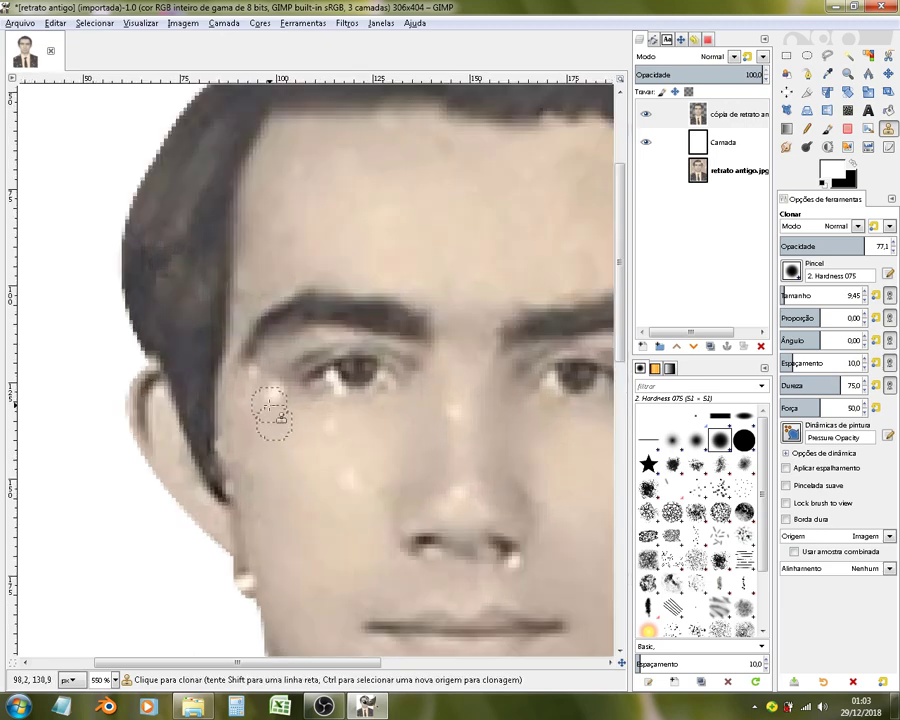
ctrl+click(289, 407)
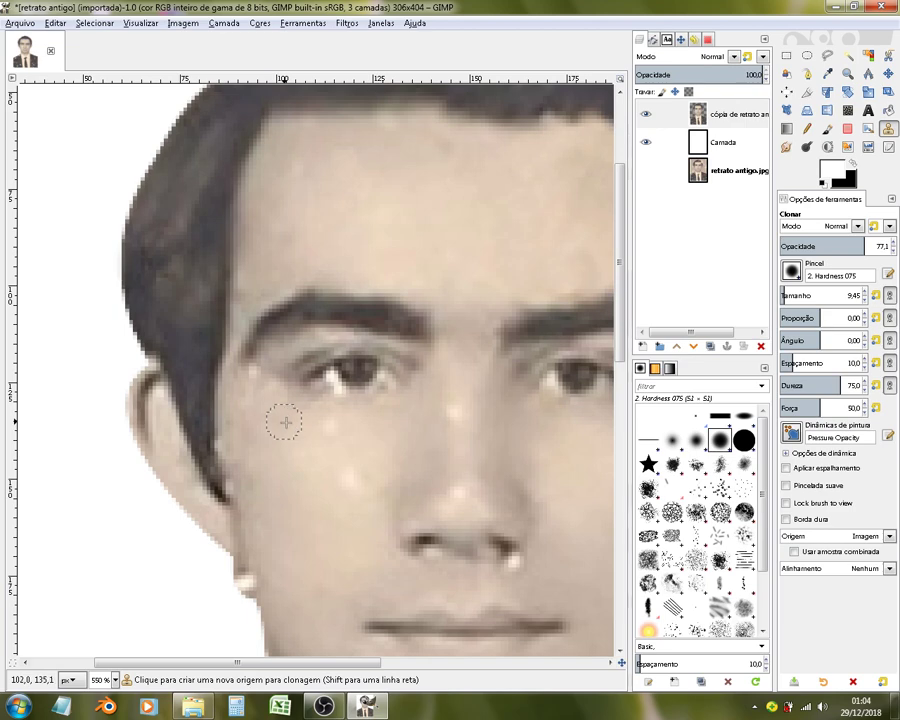
ctrl+click(252, 388)
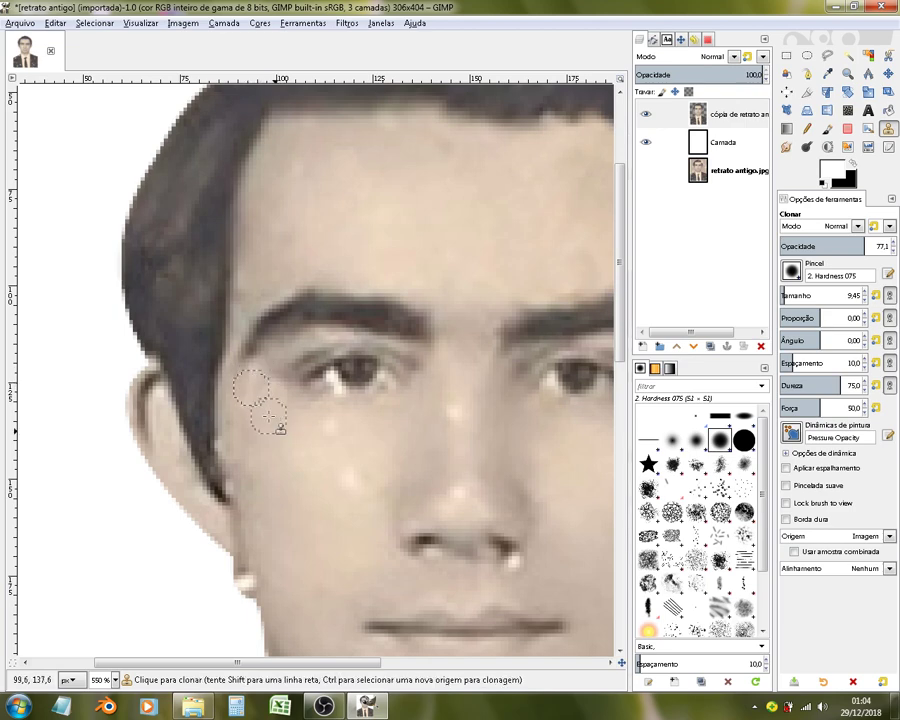
scroll(284, 424, down, 1)
scroll(320, 472, up, 1)
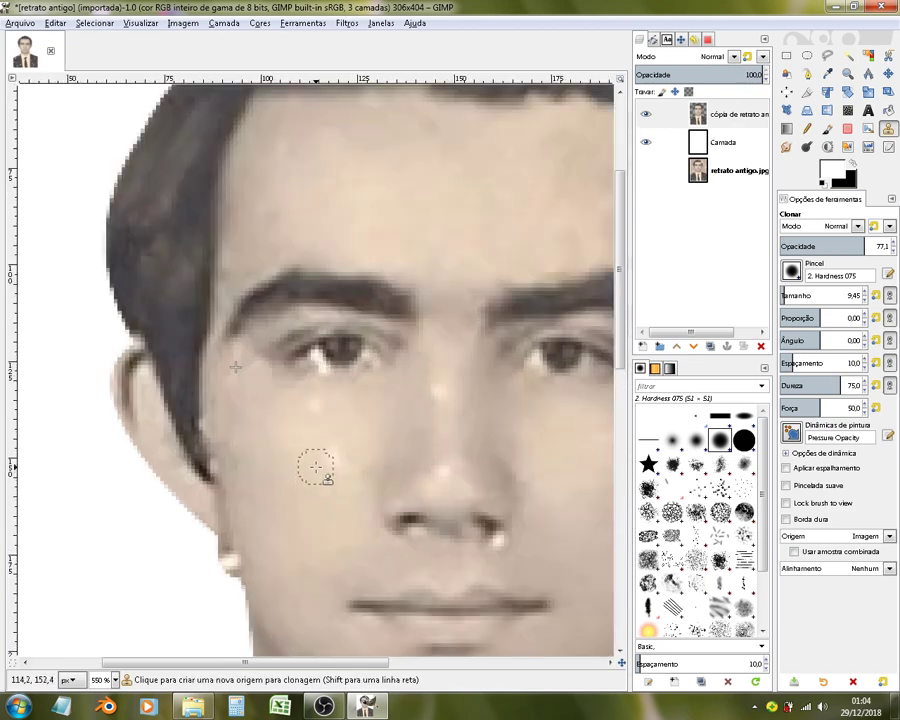
ctrl+click(287, 413)
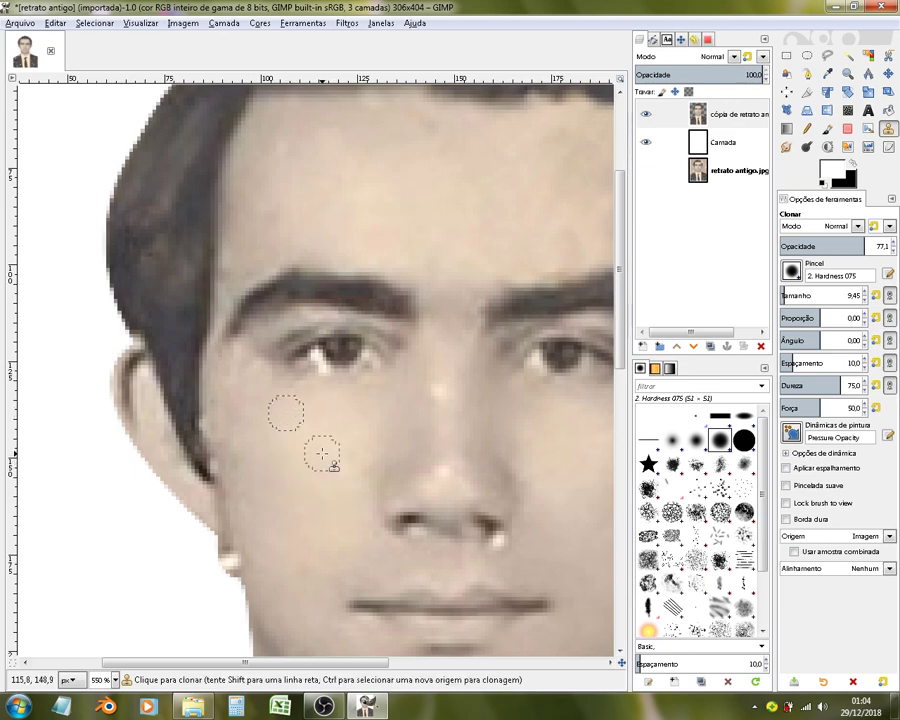
scroll(300, 500, down, 3)
scroll(366, 480, up, 2)
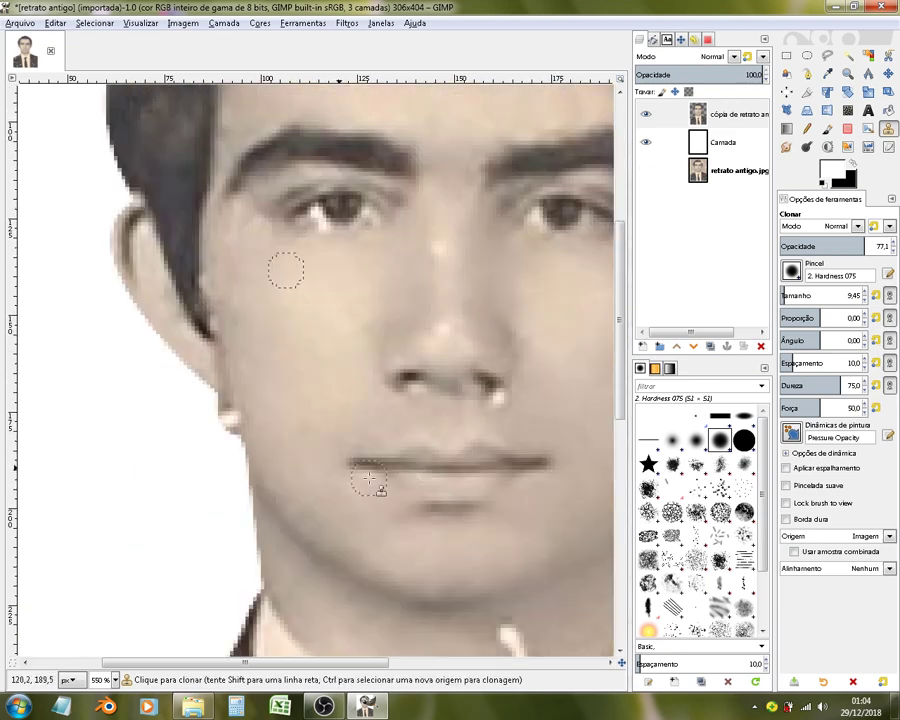
scroll(300, 450, up, 1)
ctrl+click(230, 460)
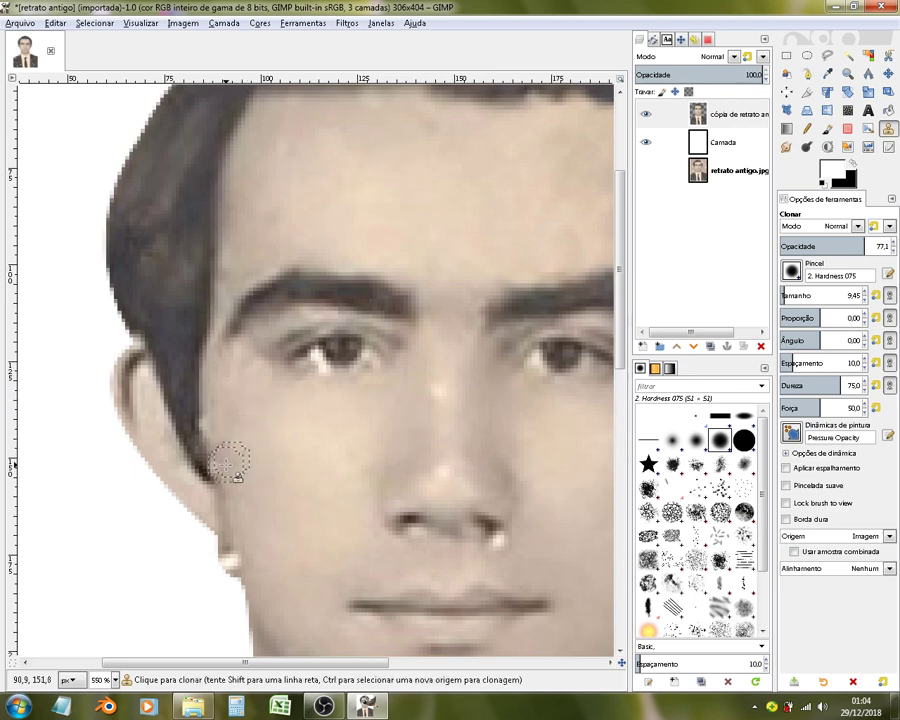
ctrl+click(232, 494)
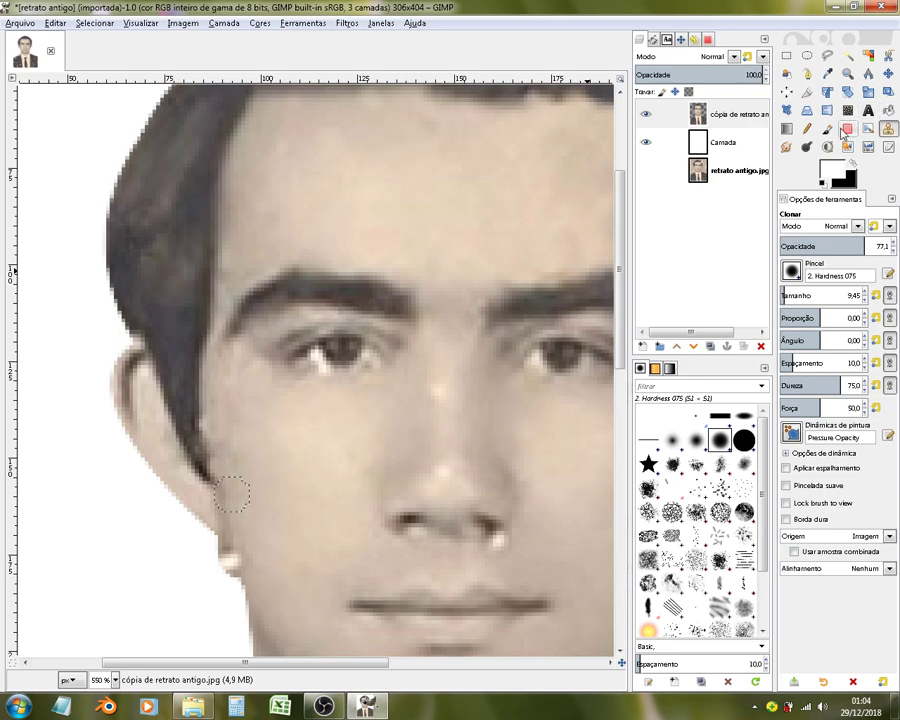
click(848, 128)
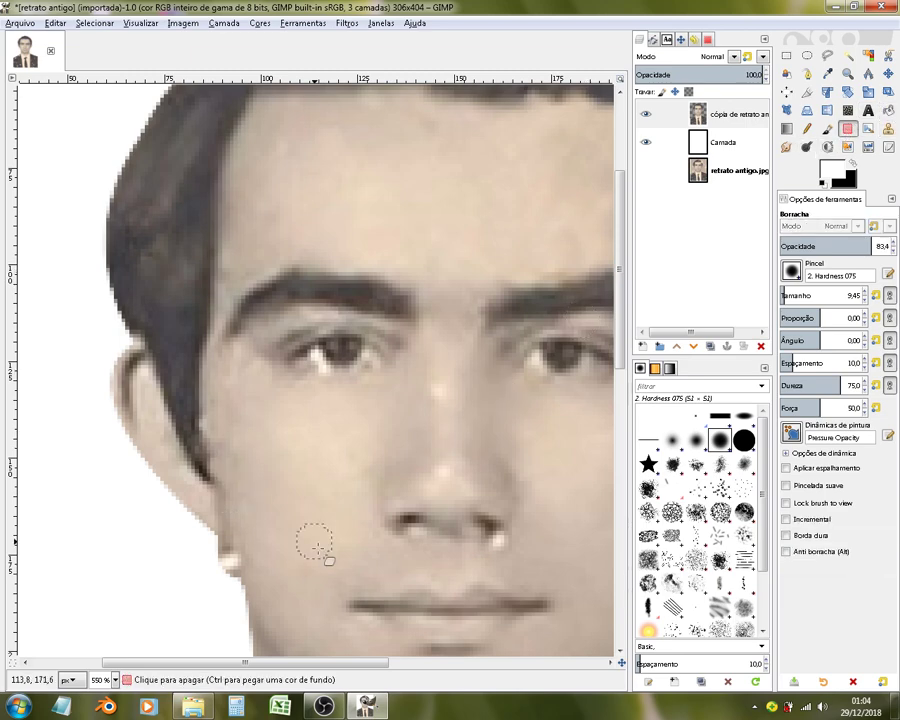
click(222, 568)
mouse_move(207, 548)
mouse_down()
mouse_move(214, 544)
mouse_move(232, 614)
mouse_move(222, 606)
mouse_up()
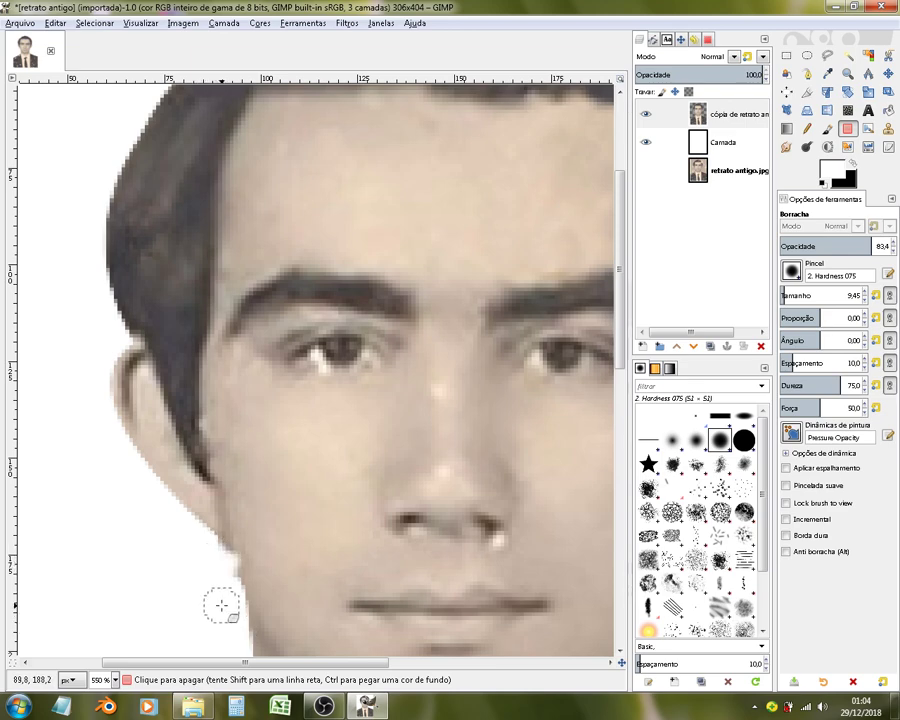
key(ctrl)
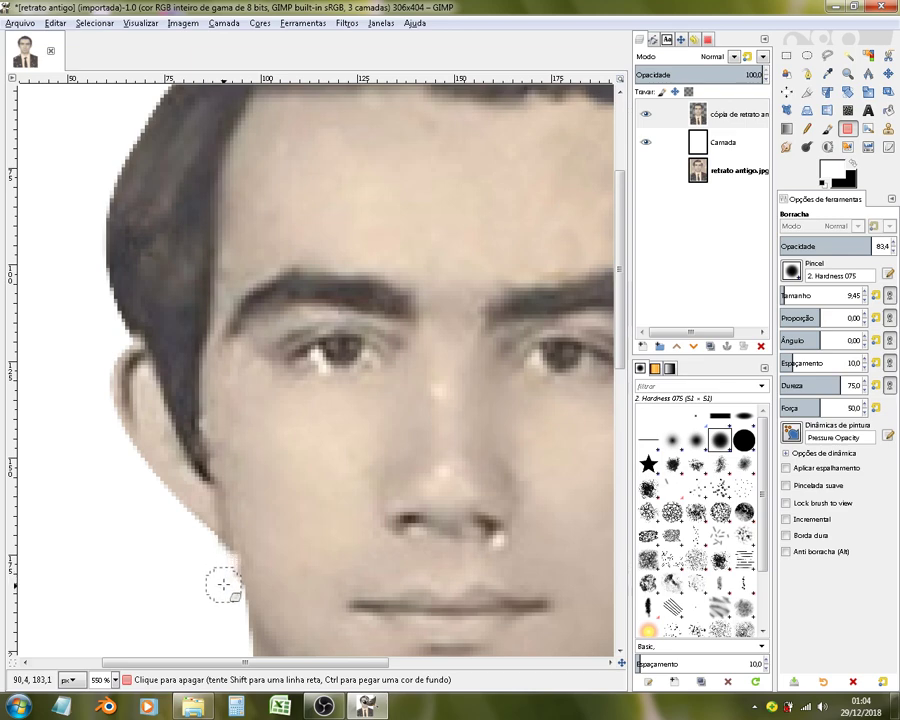
scroll(189, 583, down, 3)
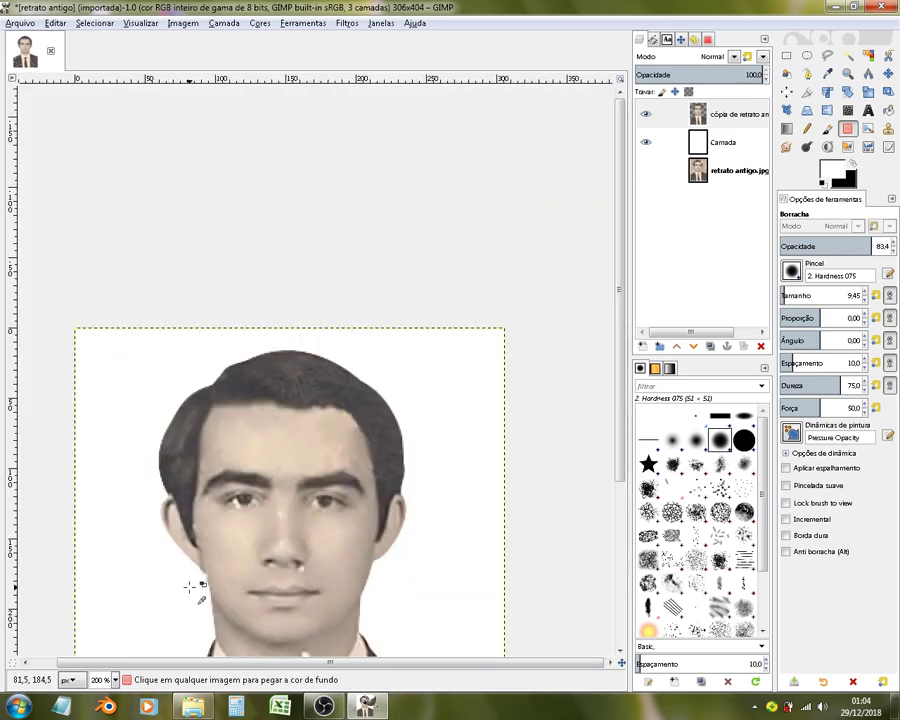
scroll(189, 586, up, 1)
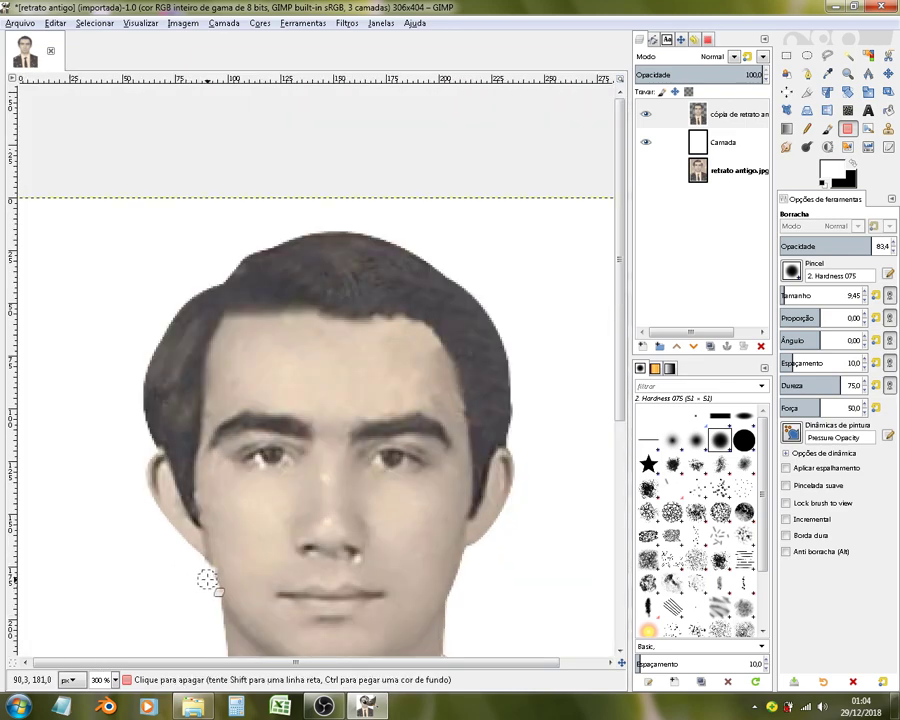
scroll(310, 450, up, 3)
scroll(180, 534, down, 2)
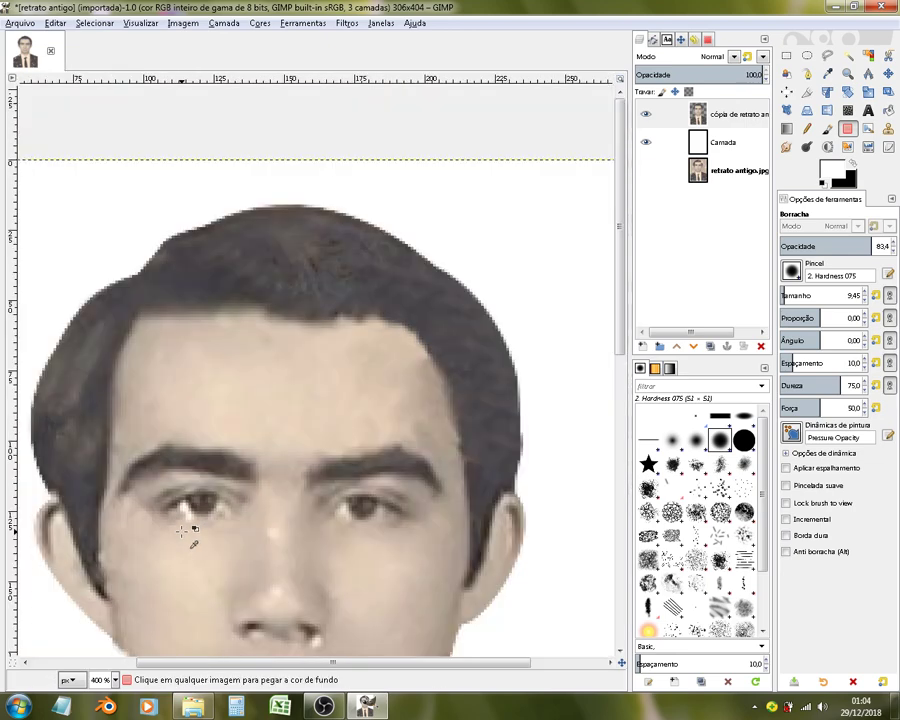
scroll(181, 531, down, 1)
scroll(178, 522, up, 3)
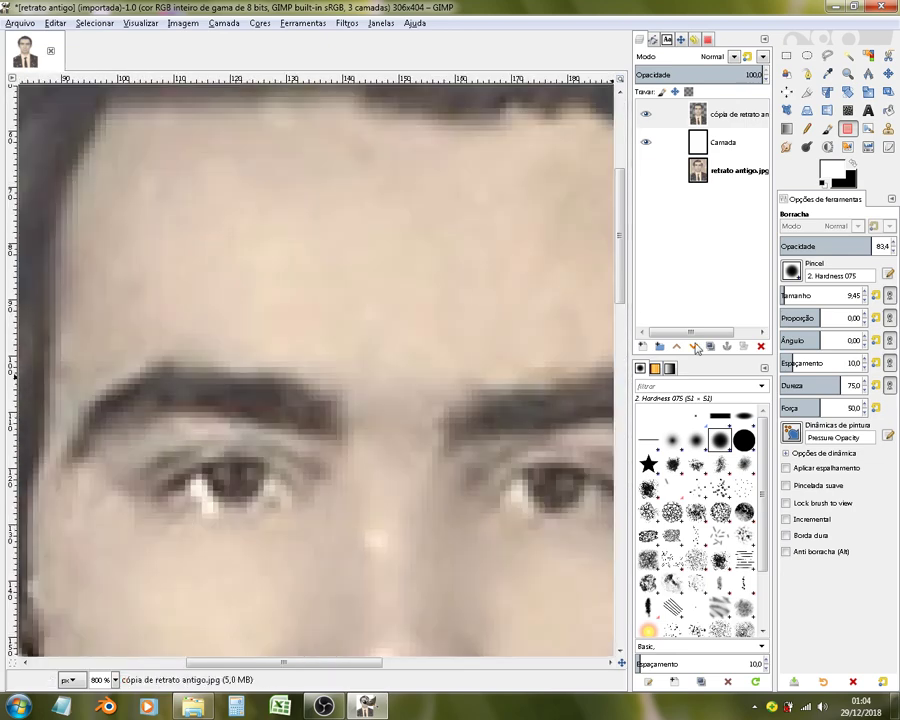
click(887, 129)
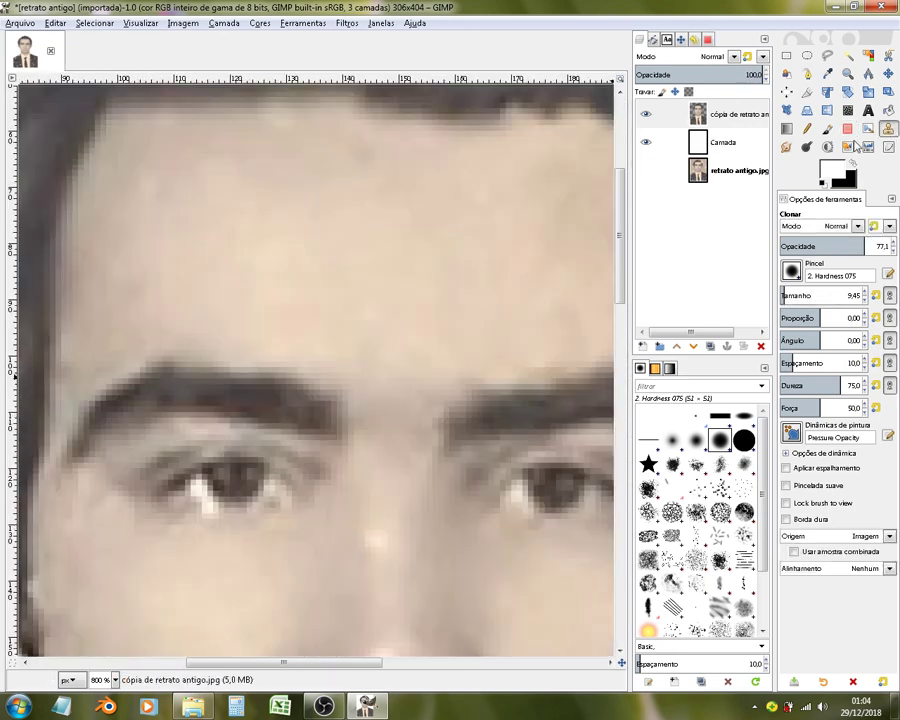
Step: Set the clone source on clean skin, settling on skin beside the nostril
ctrl+click(207, 548)
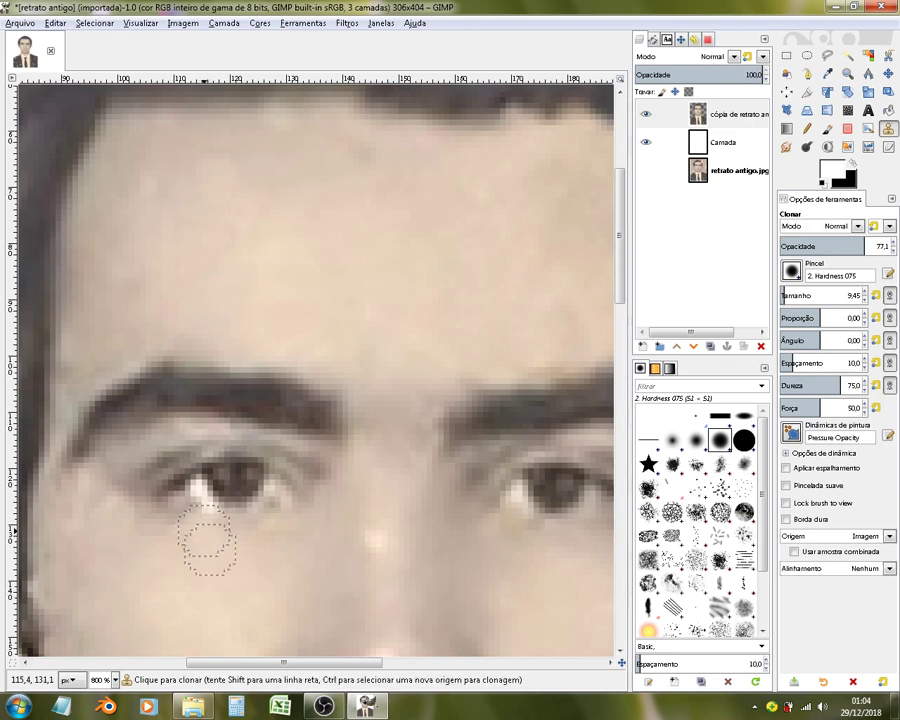
scroll(223, 565, down, 3)
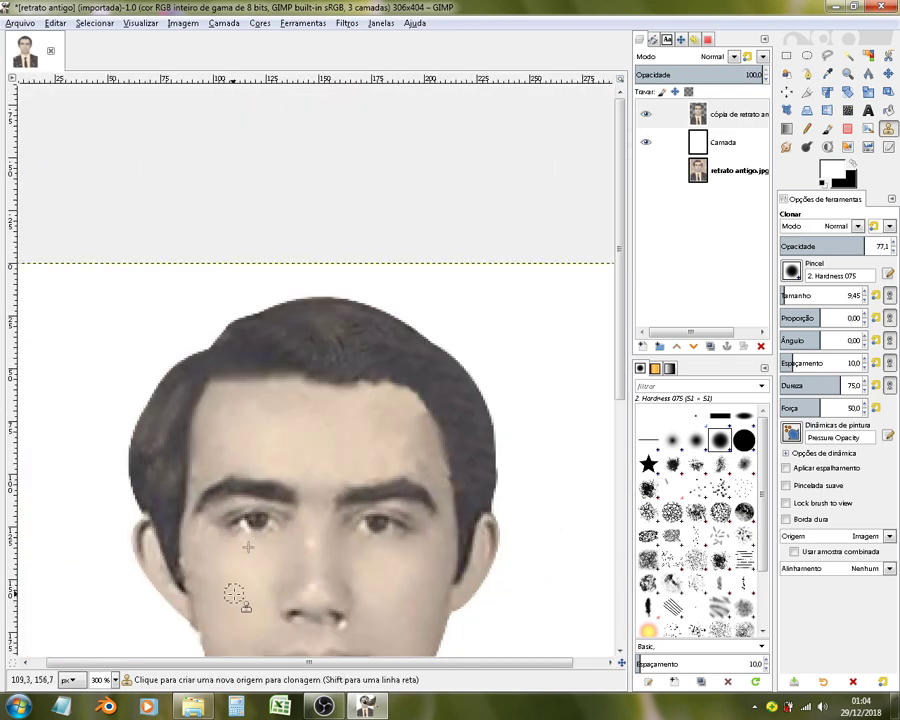
scroll(194, 576, up, 2)
key(ctrl)
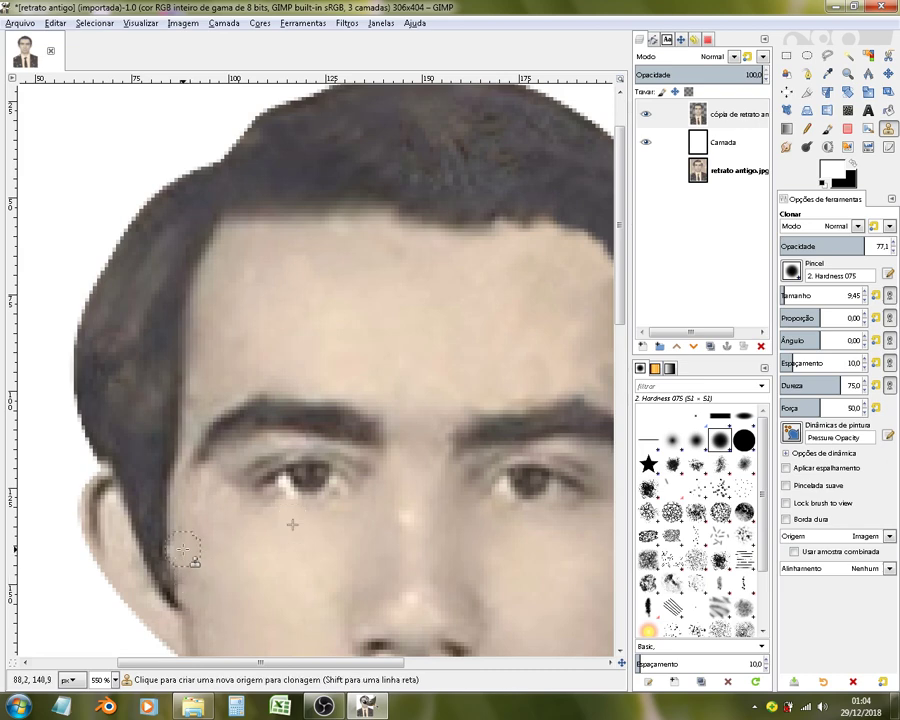
ctrl+click(191, 587)
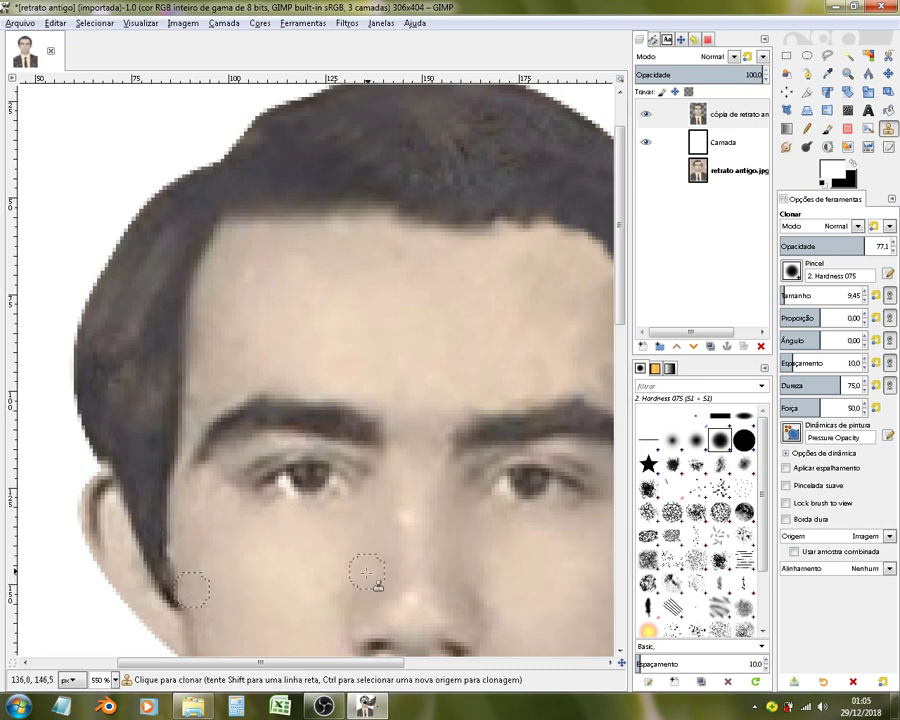
scroll(367, 573, down, 5)
key(ctrl)
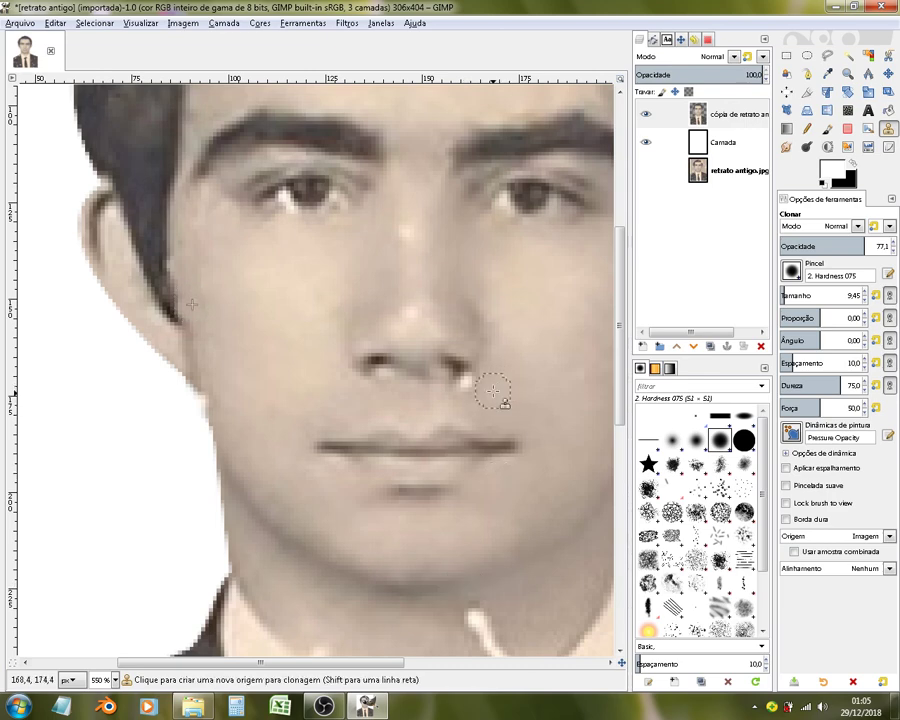
ctrl+click(191, 304)
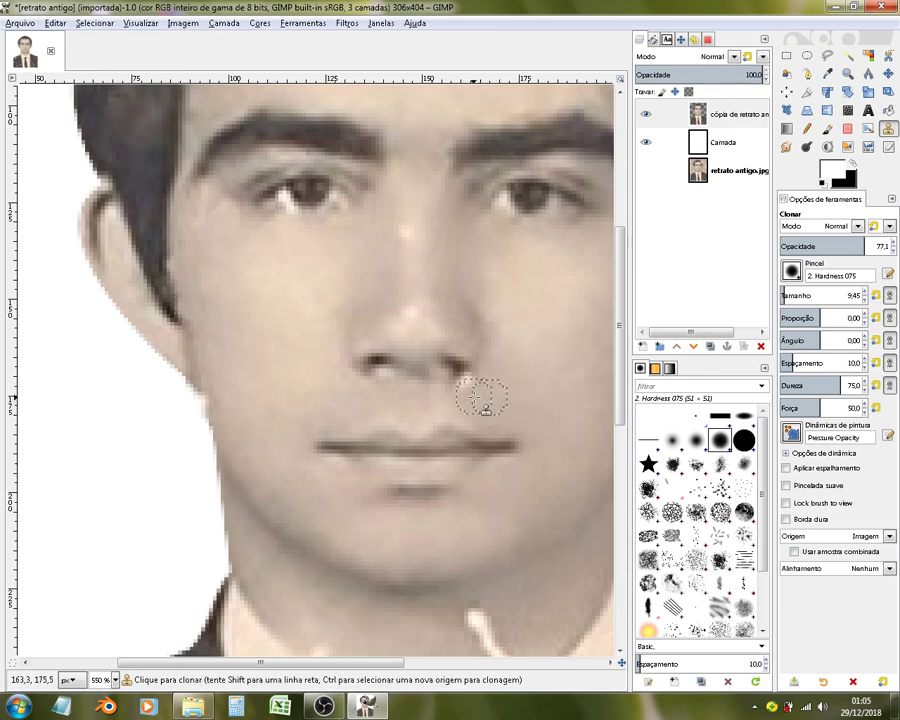
Step: Paint matching skin over the white speck by the nostril, then resample skin near the nose
ctrl+click(462, 394)
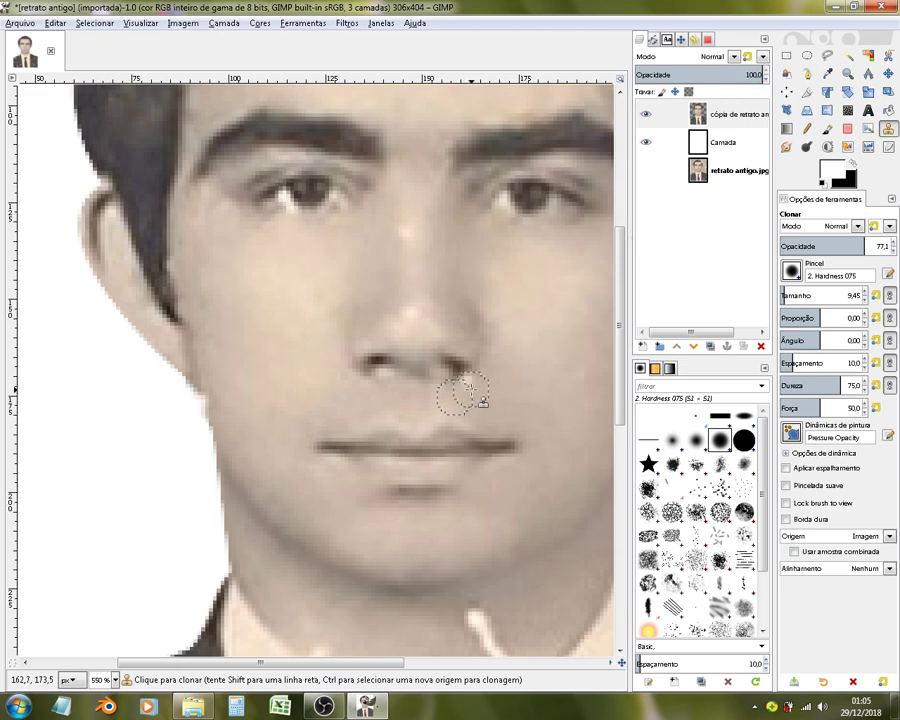
ctrl+click(474, 392)
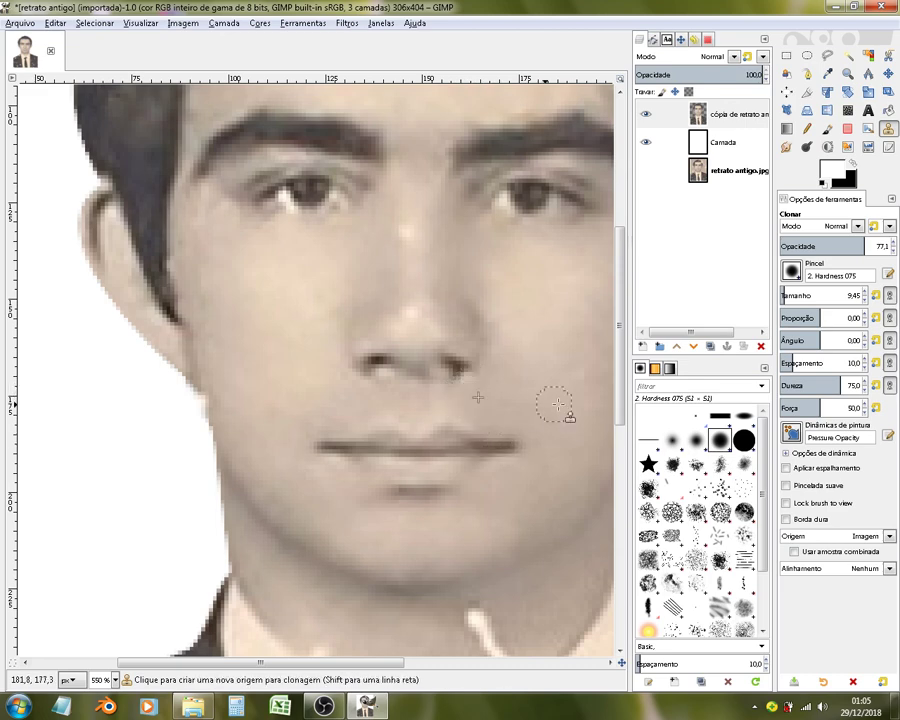
scroll(550, 402, down, 2)
scroll(500, 420, down, 3)
scroll(530, 390, up, 3)
scroll(495, 340, up, 1)
scroll(470, 350, up, 2)
ctrl+click(465, 323)
Step: Clone clean neck skin over the upper white streak on the collar
scroll(520, 464, down, 3)
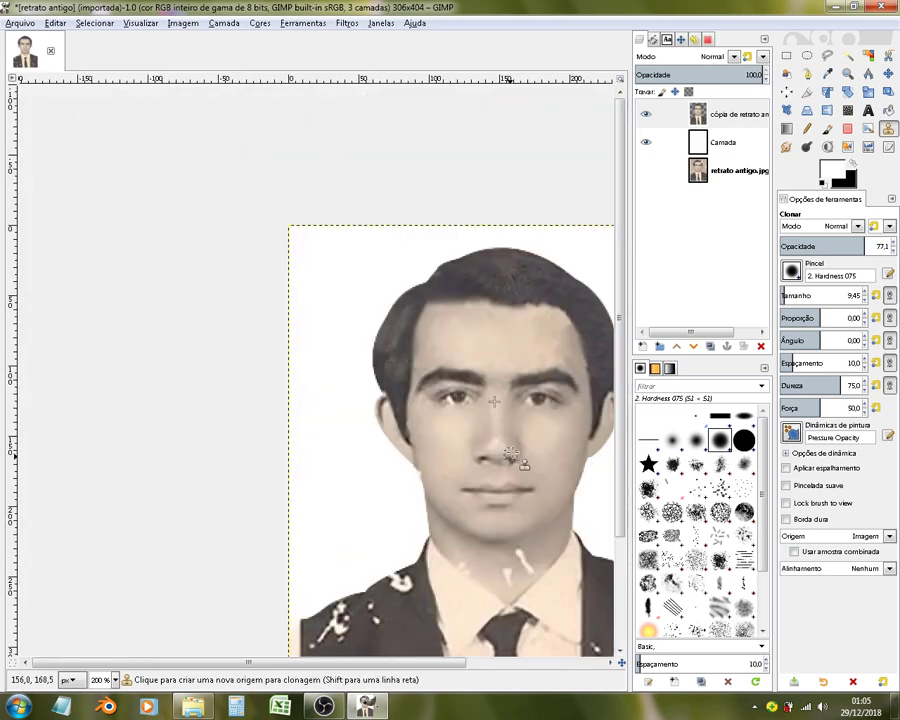
scroll(521, 568, up, 2)
scroll(528, 574, up, 1)
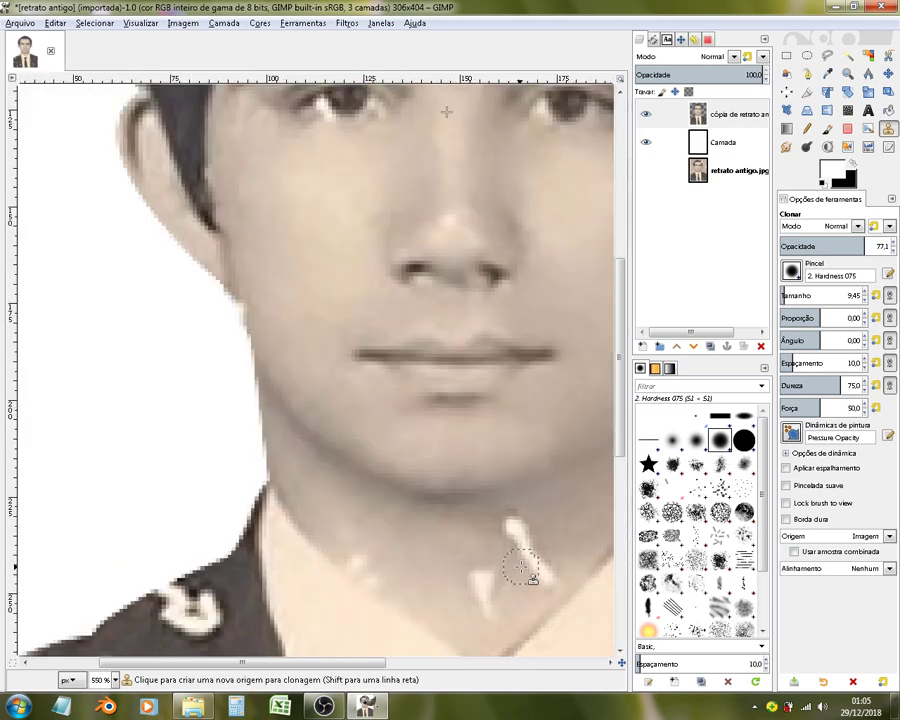
drag(355, 665, 438, 665)
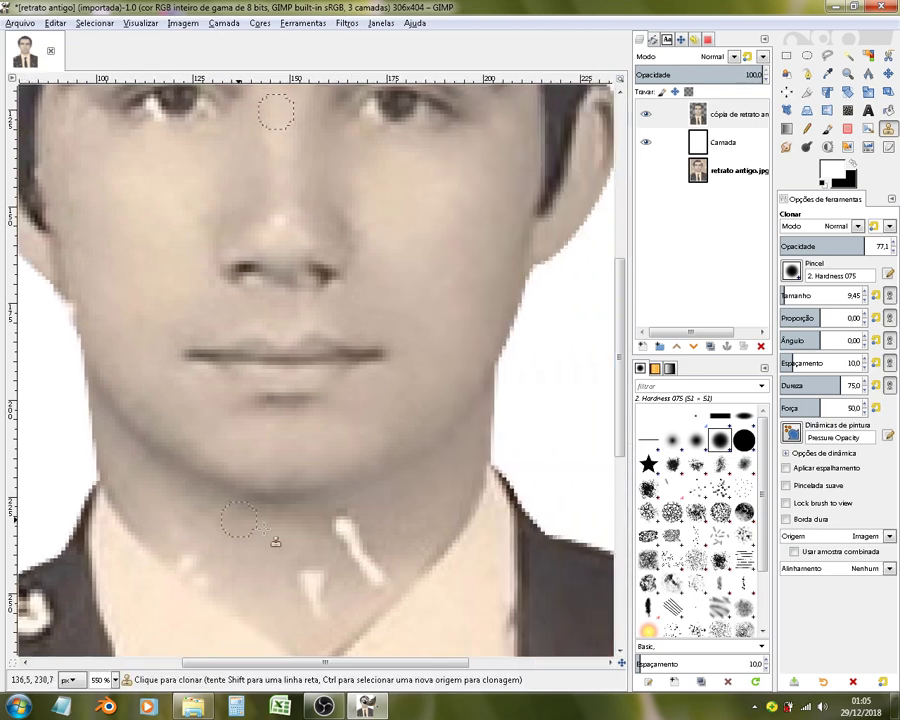
ctrl+click(303, 534)
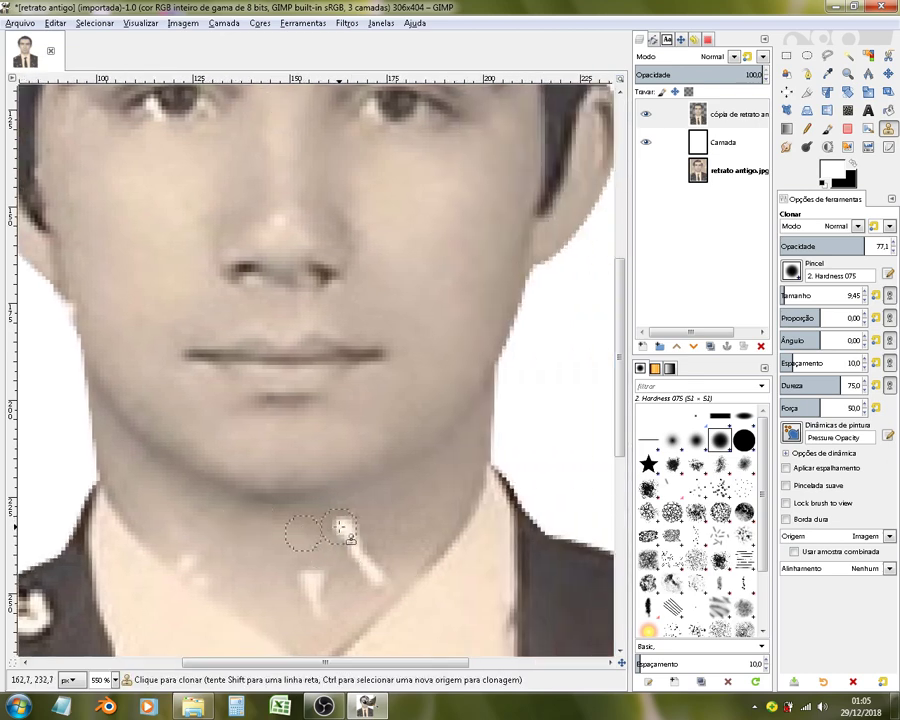
ctrl+click(309, 518)
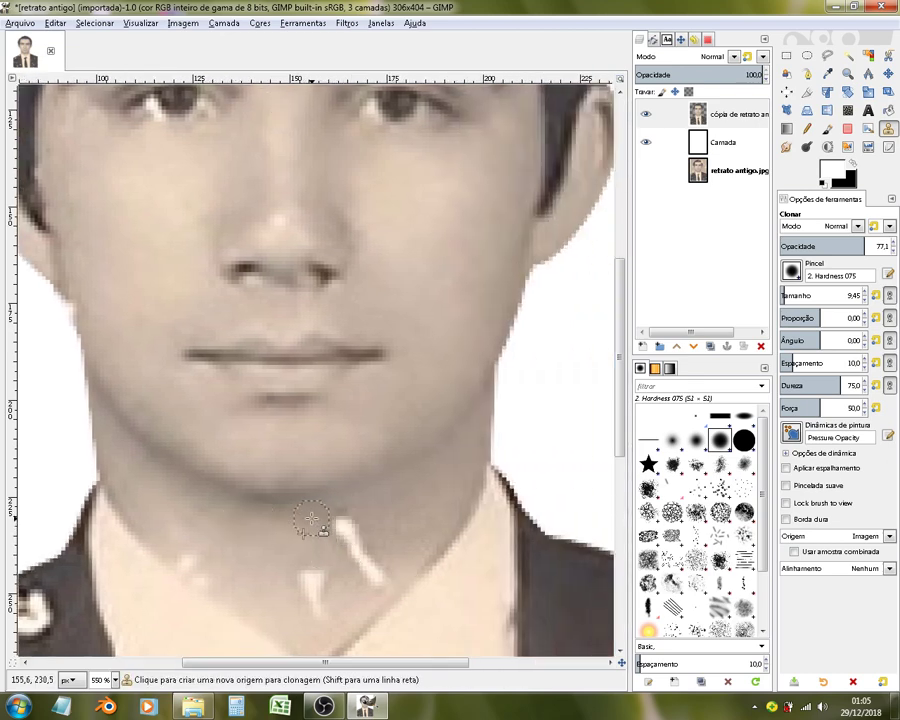
ctrl+click(365, 514)
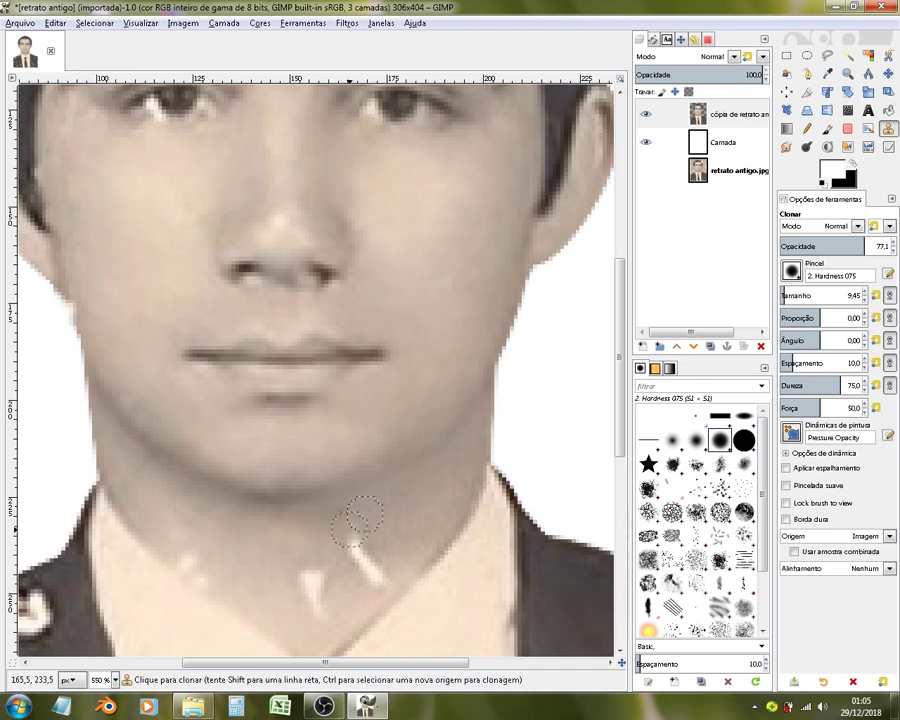
ctrl+click(375, 541)
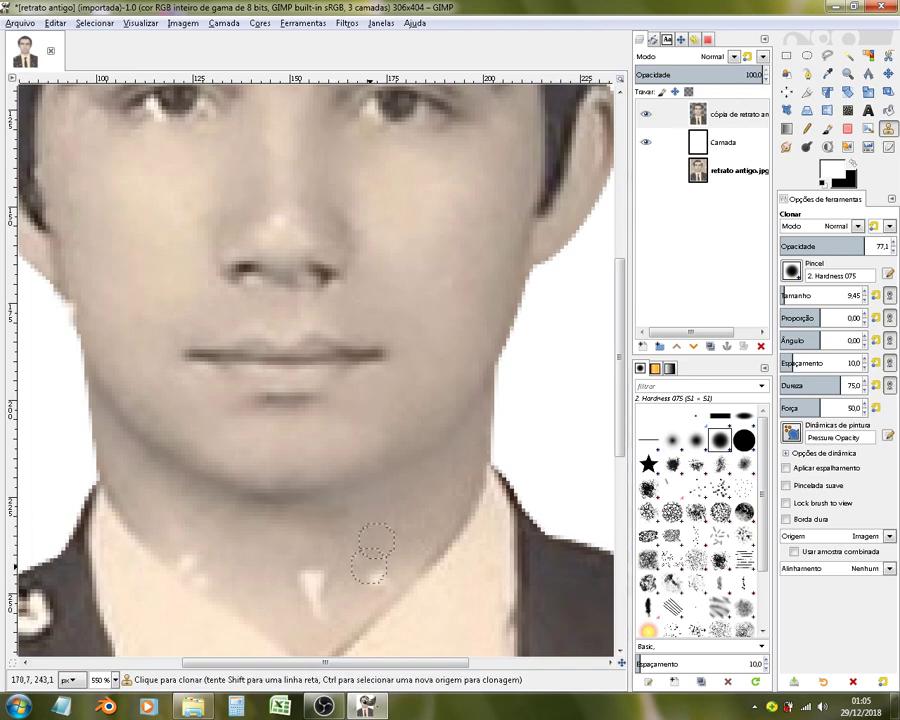
ctrl+click(360, 580)
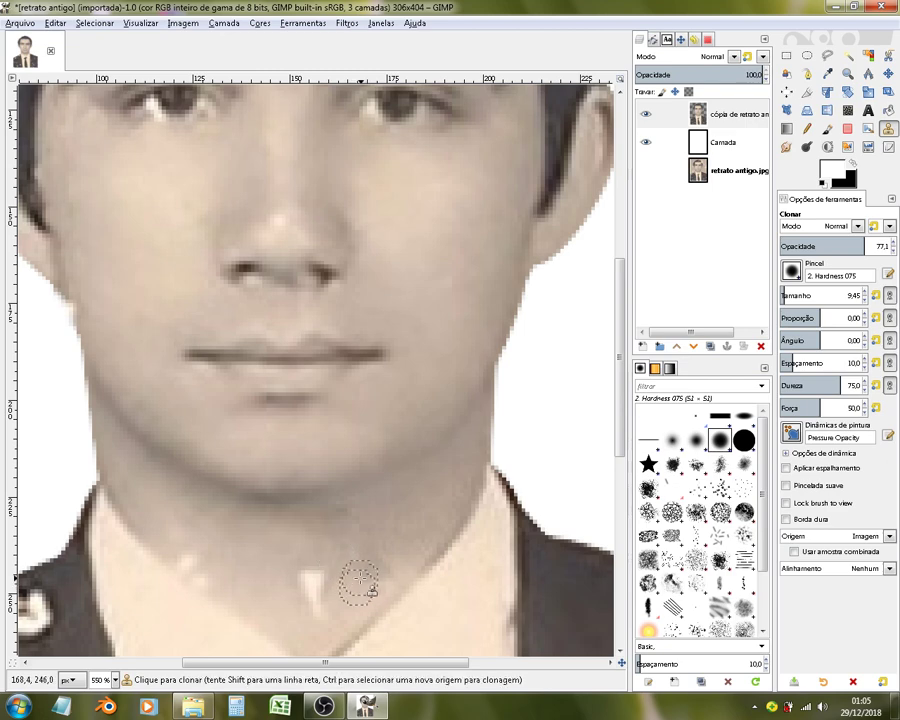
Step: Clone over the remaining short pale marks low on the collar and on its left side
ctrl+click(287, 607)
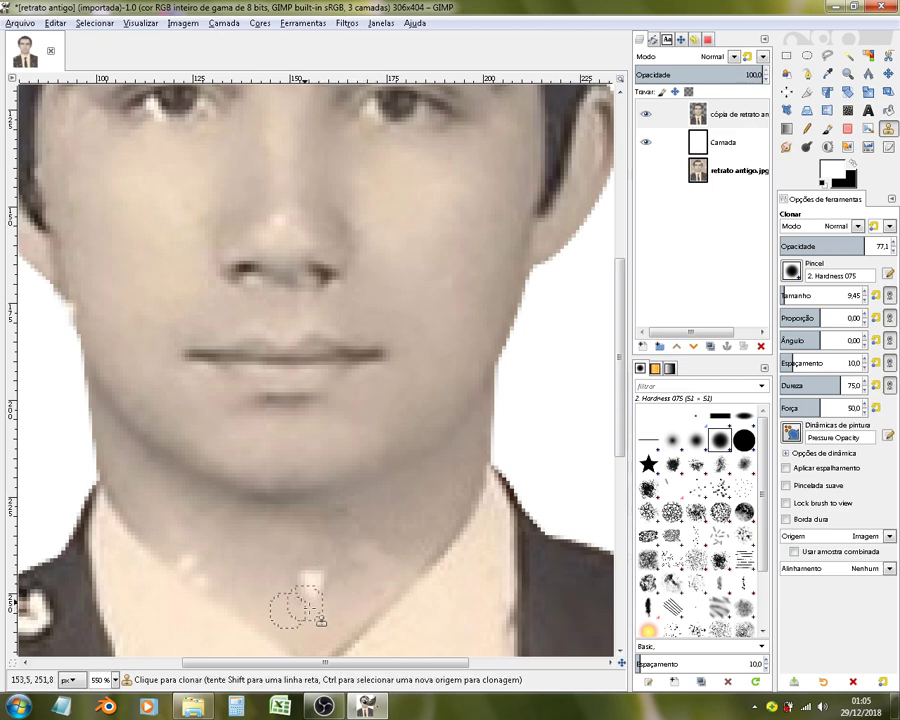
ctrl+click(281, 586)
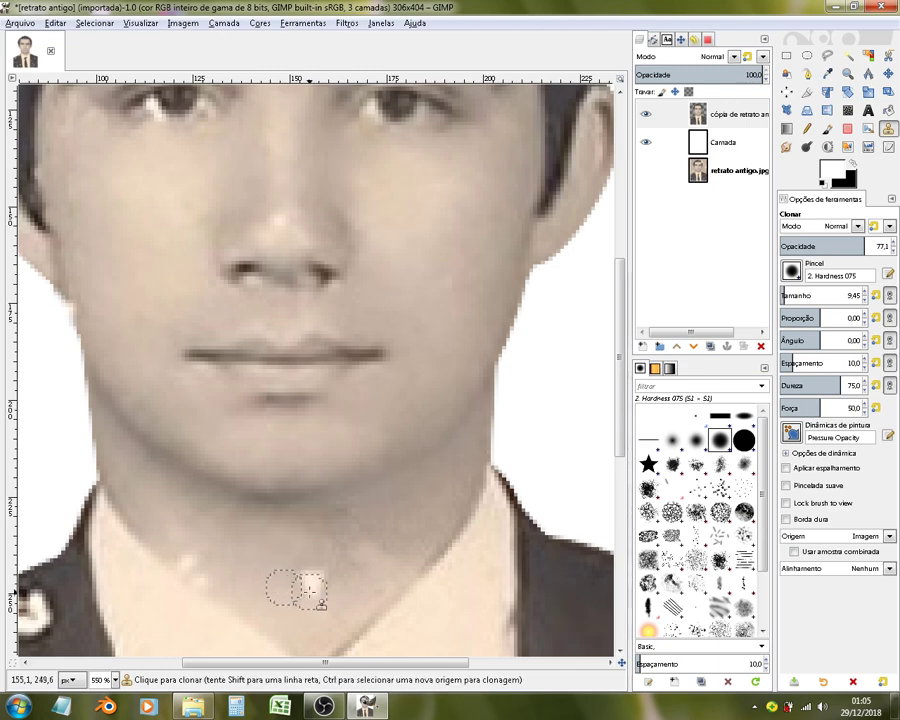
ctrl+click(300, 554)
ctrl+click(345, 576)
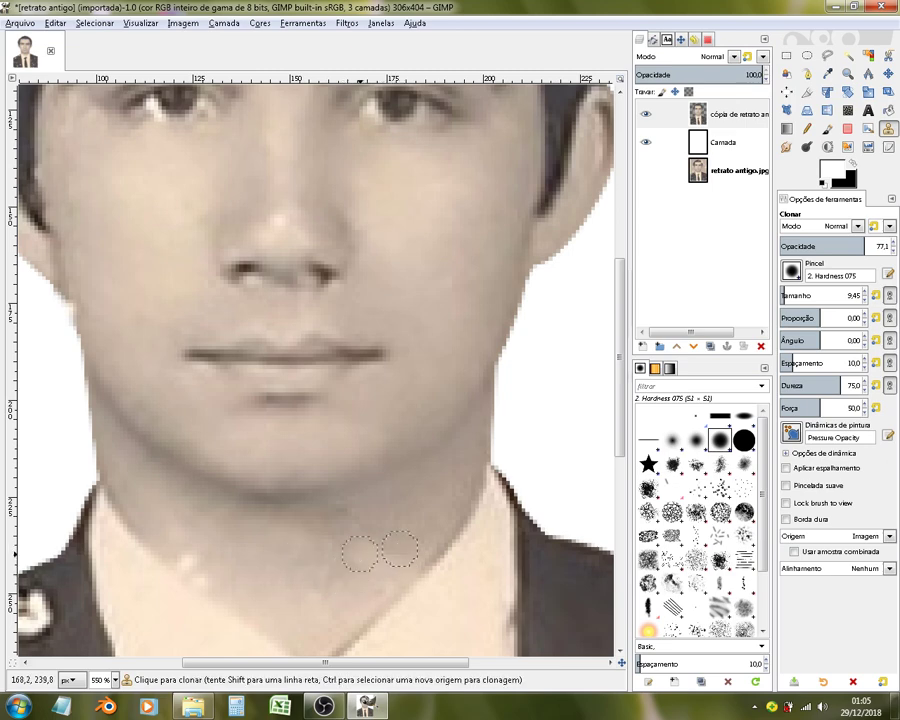
ctrl+click(171, 538)
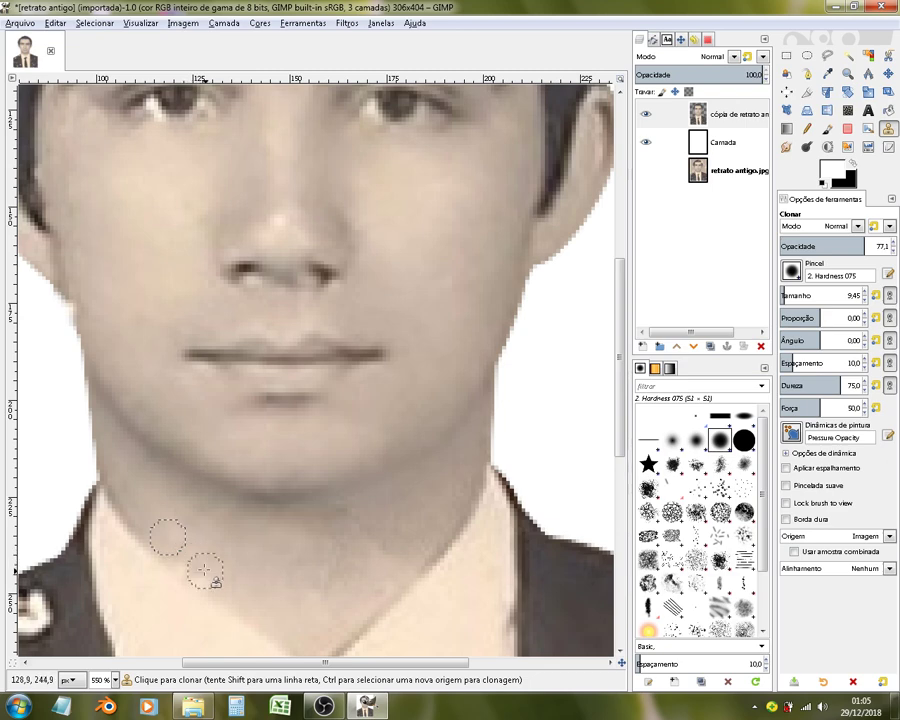
ctrl+click(229, 581)
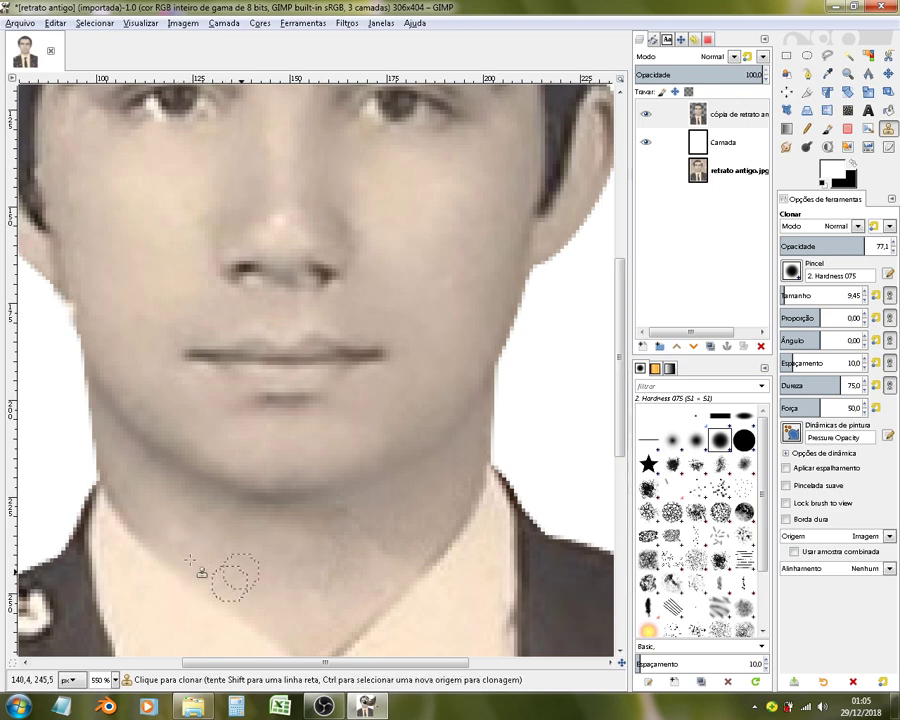
scroll(273, 545, down, 2)
scroll(347, 442, down, 3)
scroll(348, 440, up, 4)
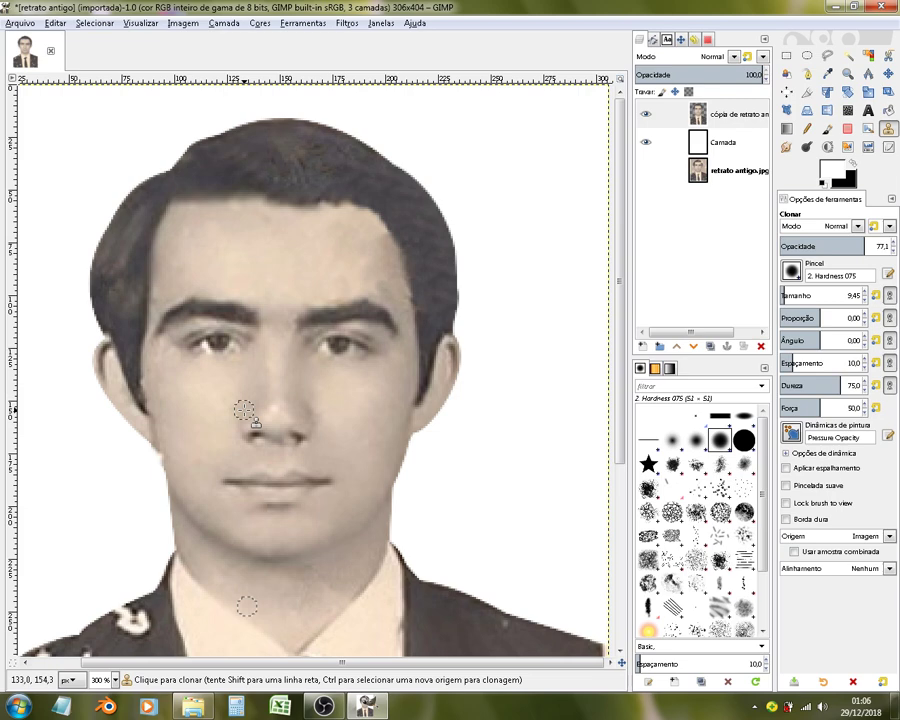
Step: Toggle layer visibility to compare the cleaned copy against the damaged original
click(645, 170)
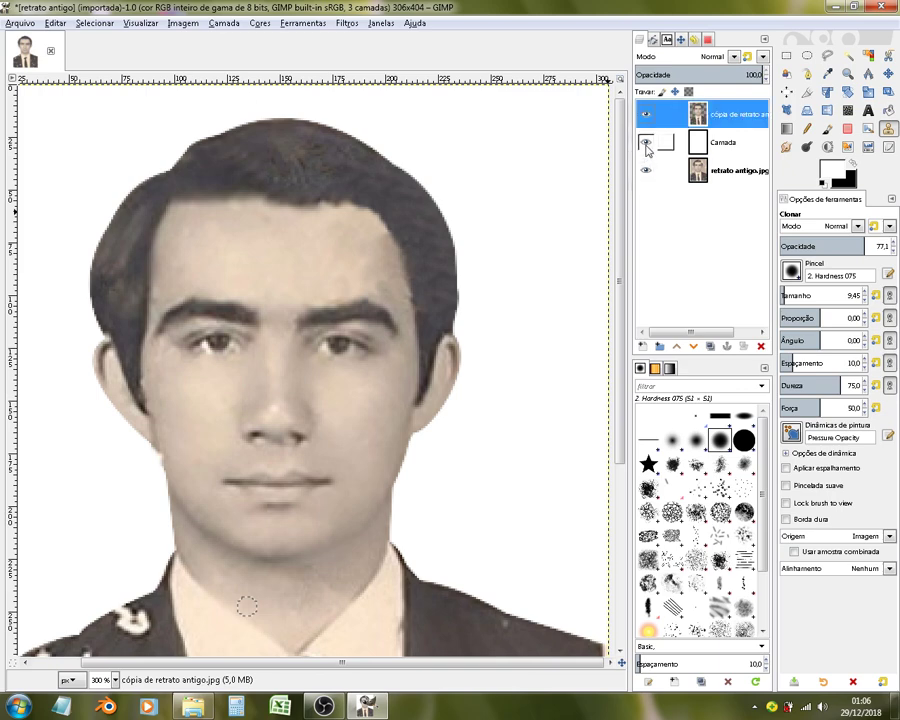
click(645, 144)
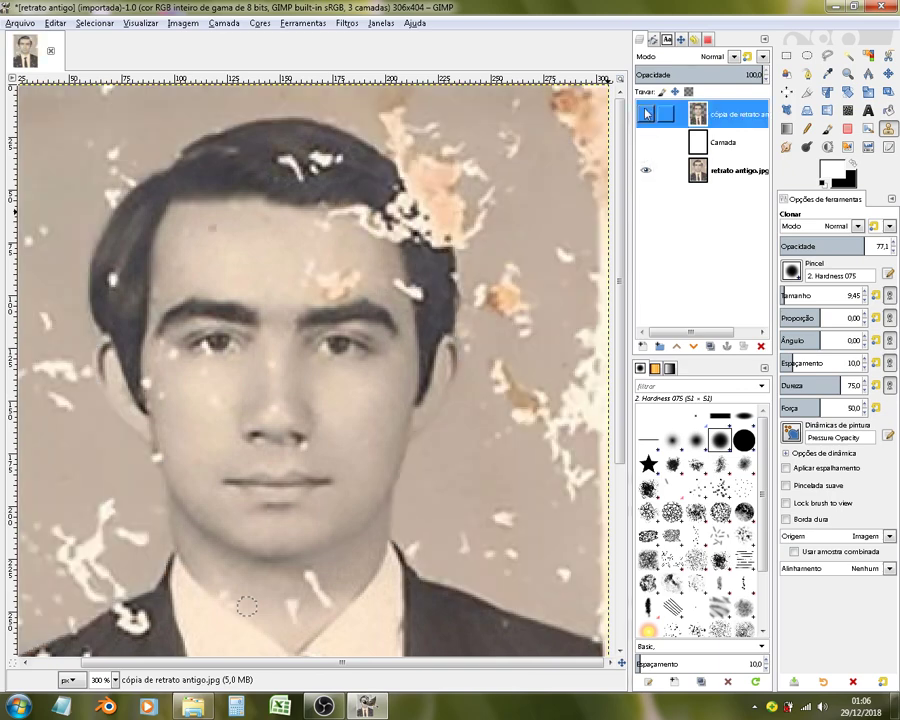
click(646, 113)
click(646, 113)
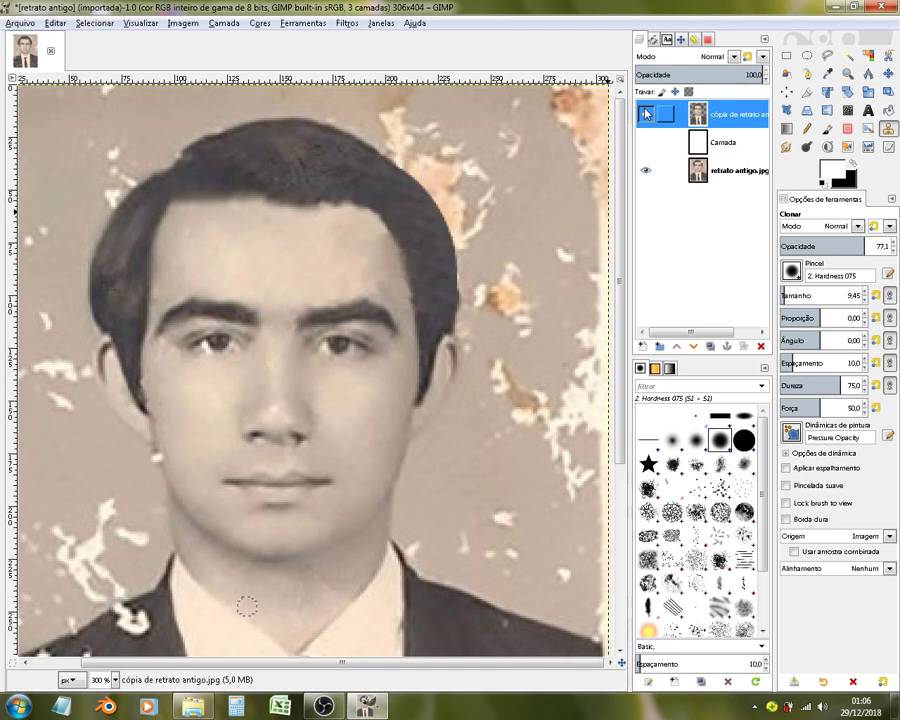
click(646, 113)
click(646, 113)
click(646, 113)
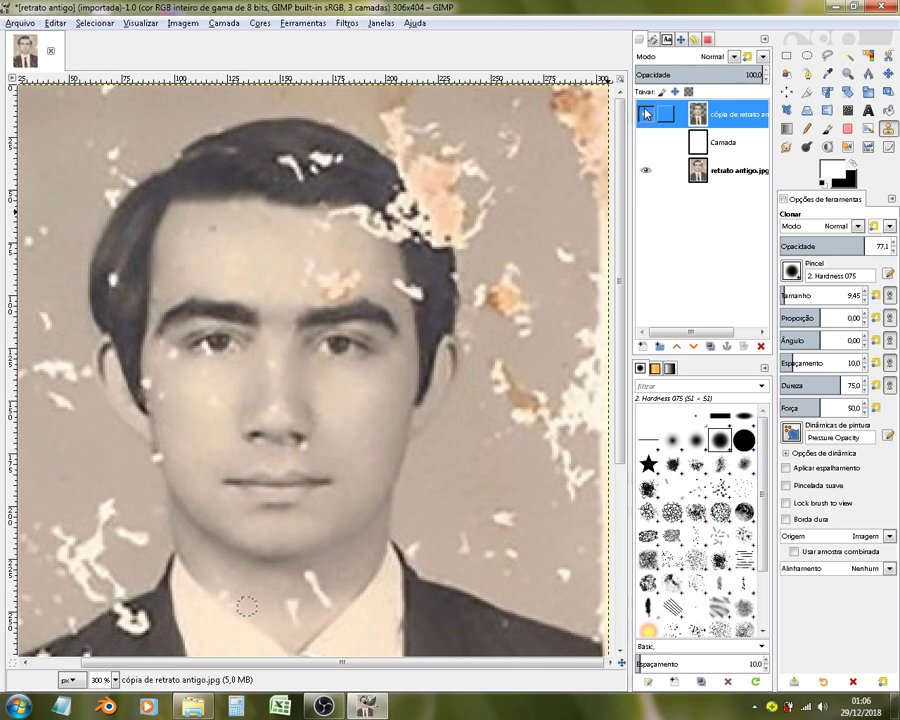
click(646, 113)
click(648, 168)
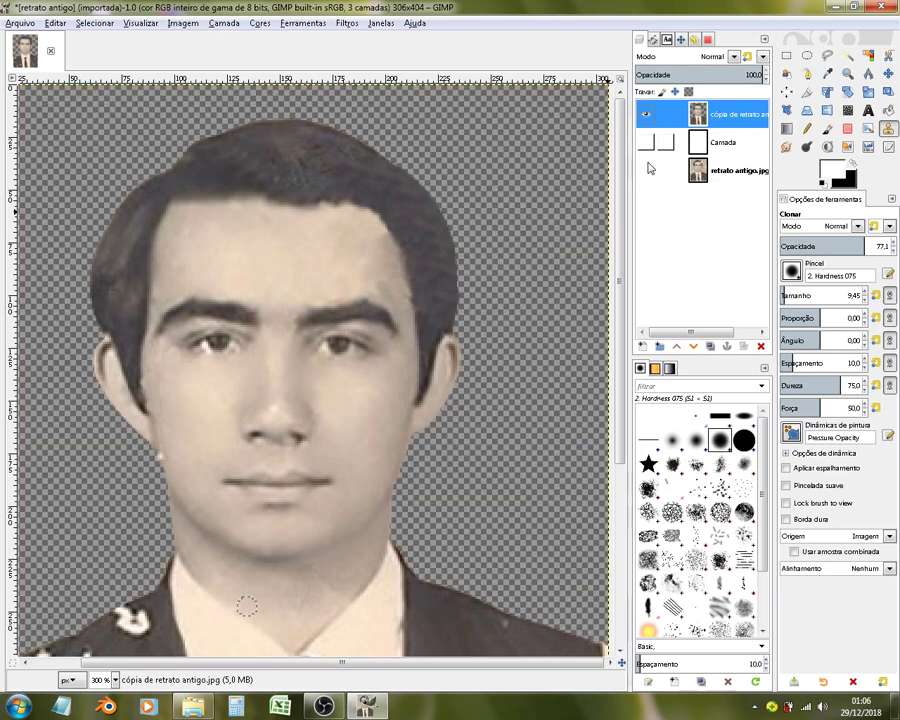
click(646, 142)
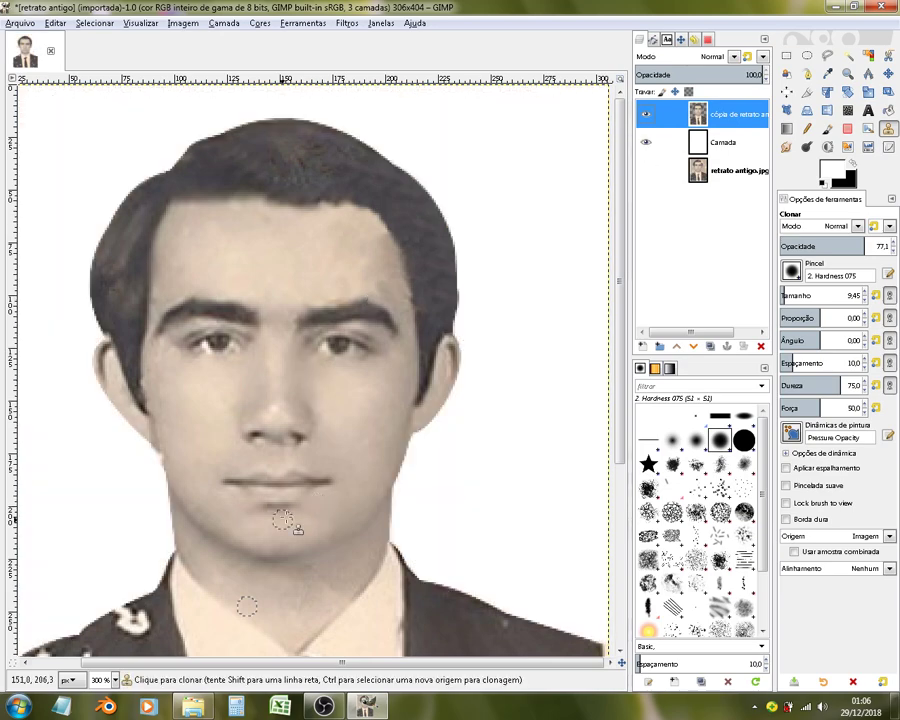
Step: Resize the clone brush and cover the white speck at the jacket's shoulder edge
scroll(220, 515, down, 5)
drag(301, 663, 138, 672)
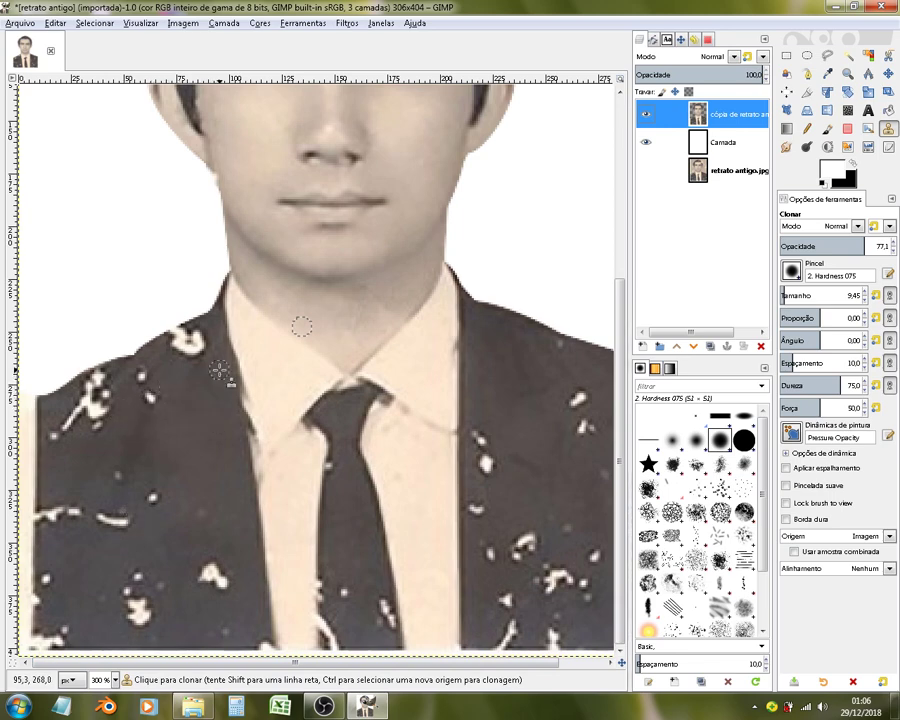
drag(784, 295, 782, 294)
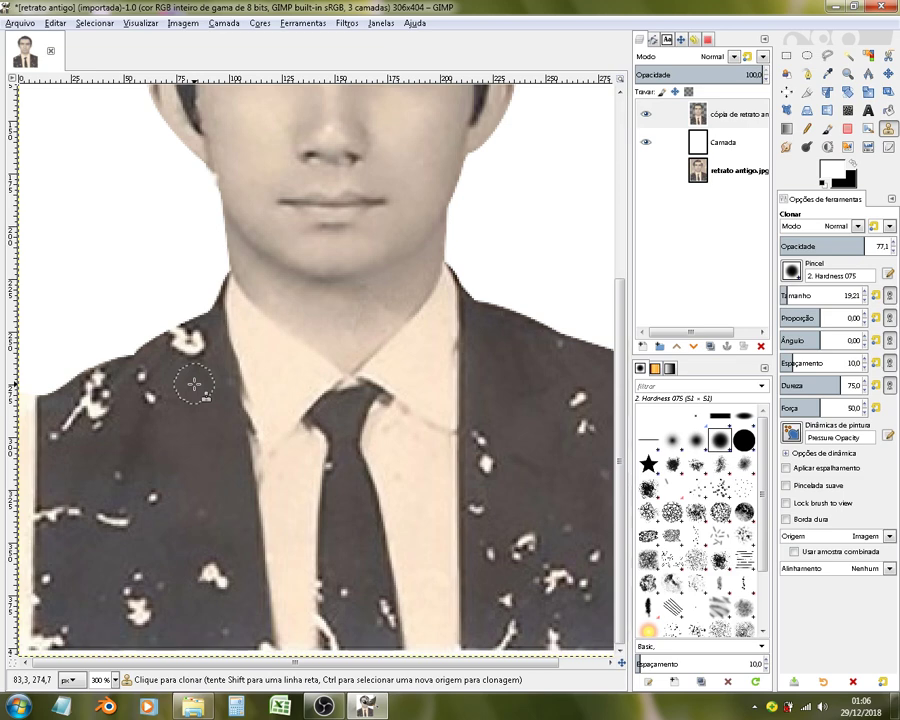
ctrl+click(192, 384)
mouse_move(191, 338)
mouse_down()
mouse_move(172, 347)
mouse_move(180, 345)
mouse_up()
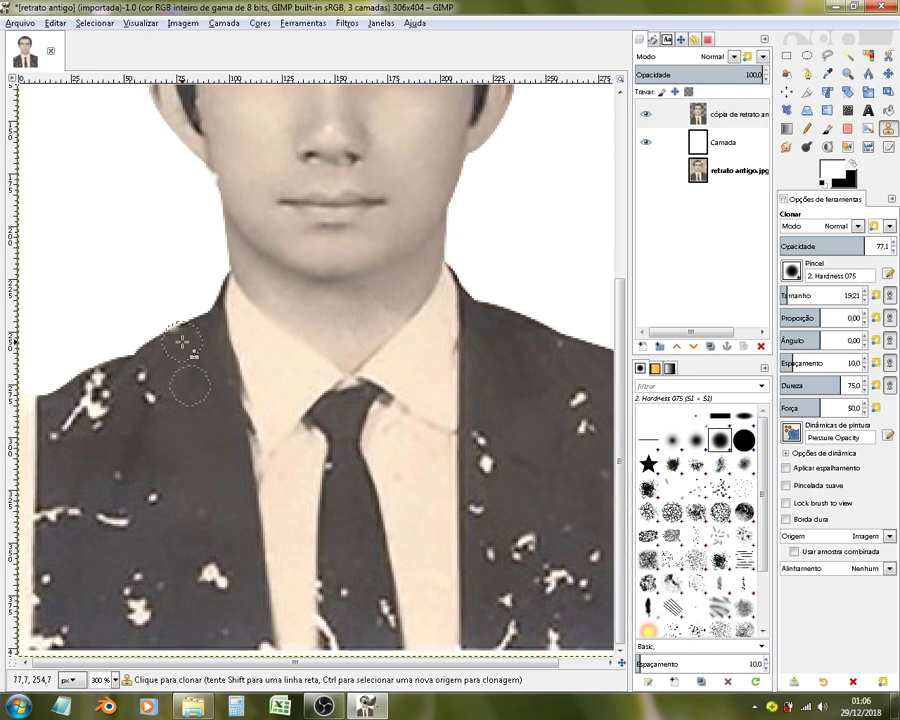
drag(198, 341, 178, 345)
Step: Clone dark fabric over the left-shoulder spot and the white spots on the jacket's left side
ctrl+click(165, 380)
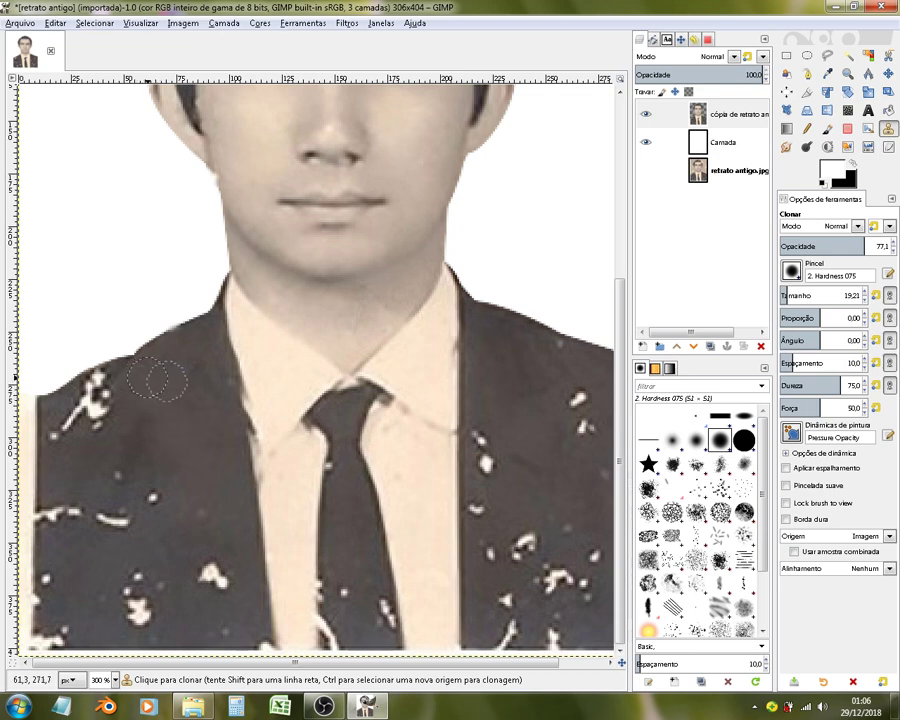
ctrl+click(80, 448)
mouse_move(60, 437)
mouse_down()
mouse_move(97, 404)
mouse_move(100, 376)
mouse_move(103, 391)
mouse_up()
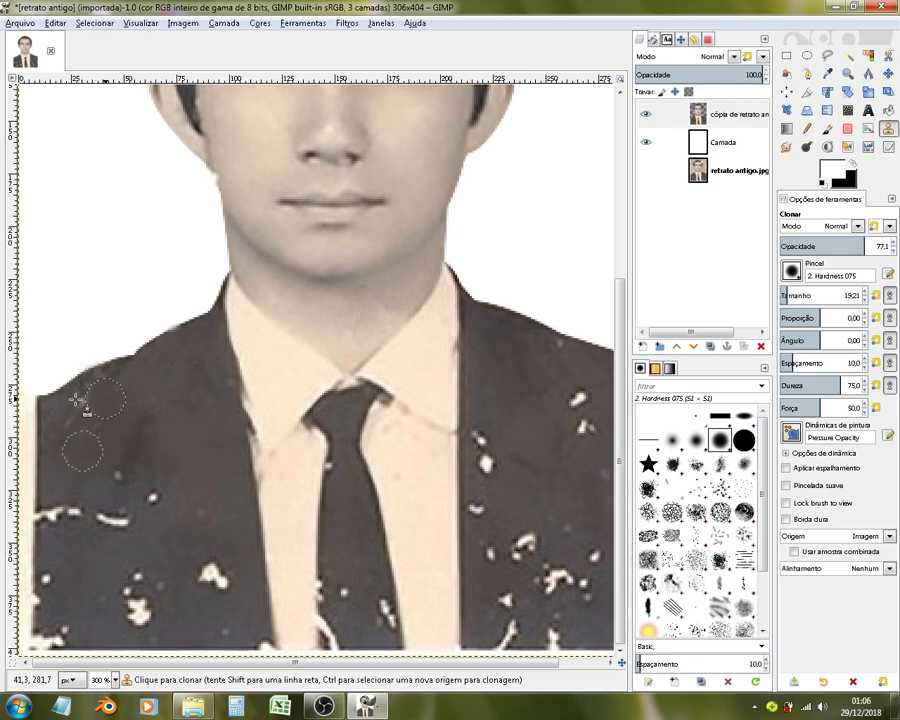
ctrl+click(60, 486)
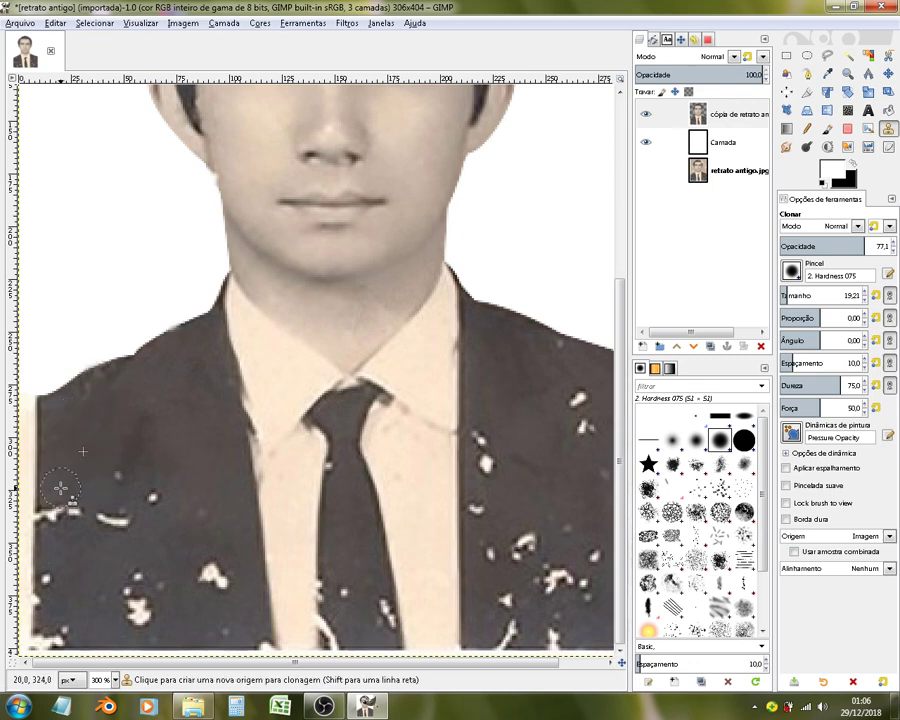
drag(47, 513, 130, 520)
Step: Clone over the small light speck and the white specks at the suit's bottom-left corner
ctrl+click(156, 463)
drag(129, 484, 119, 474)
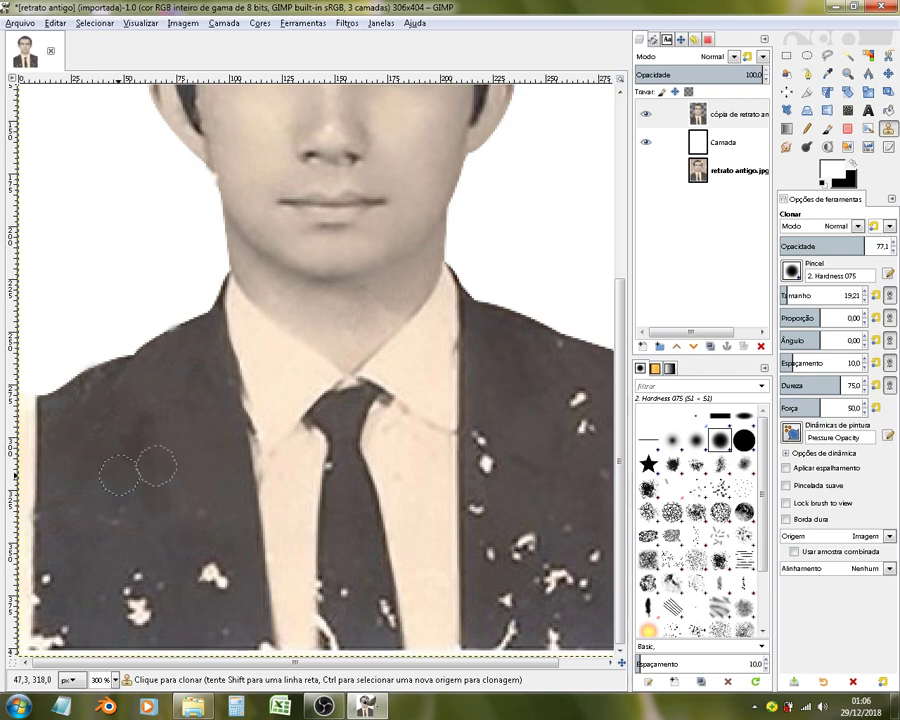
ctrl+click(74, 481)
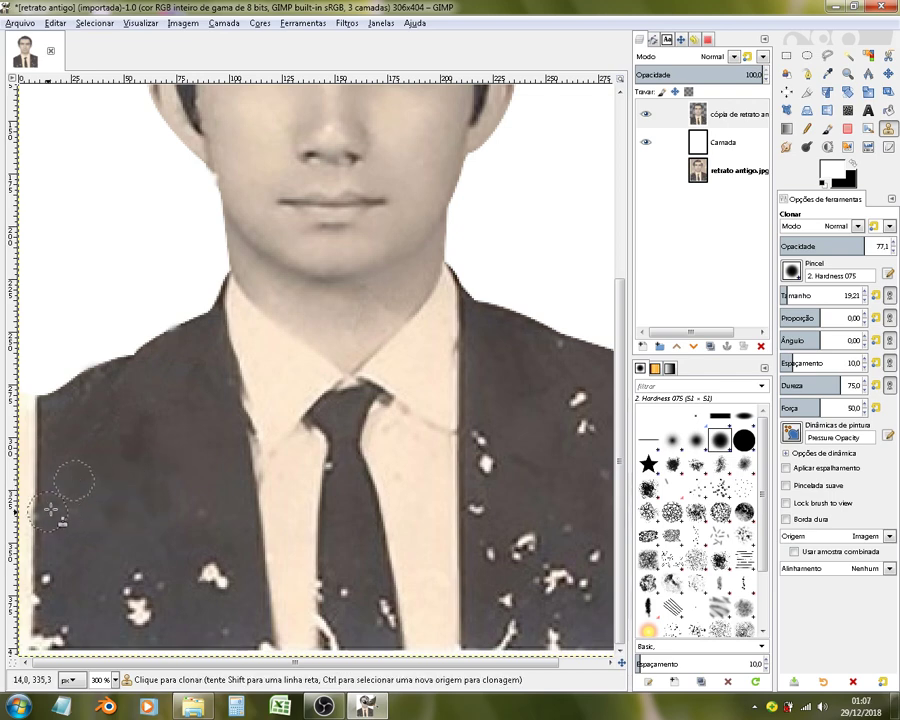
ctrl+click(71, 570)
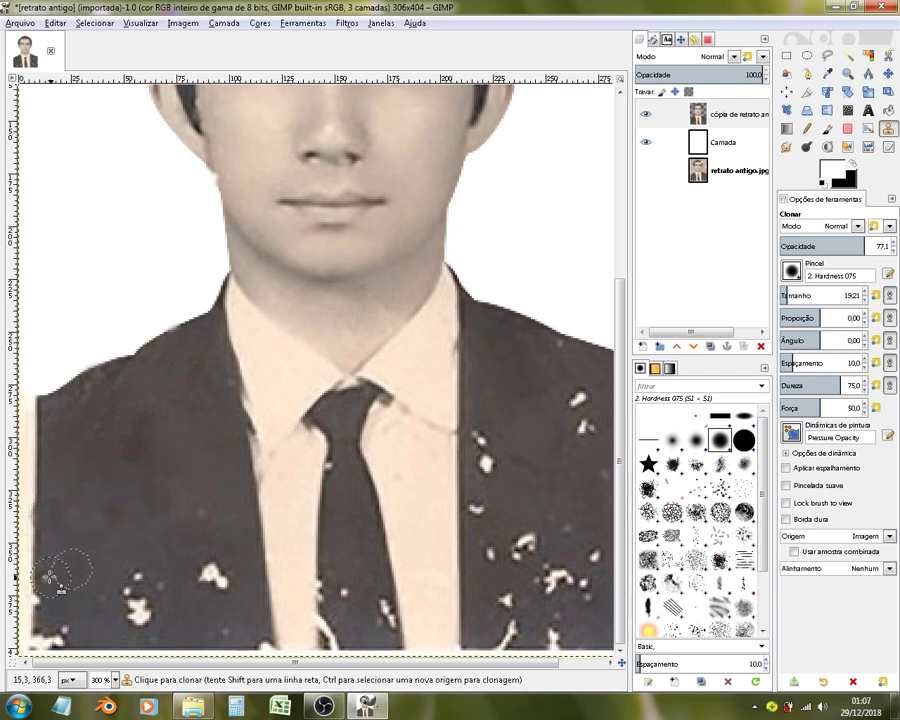
mouse_move(47, 600)
mouse_down()
mouse_move(31, 638)
mouse_move(60, 632)
mouse_up()
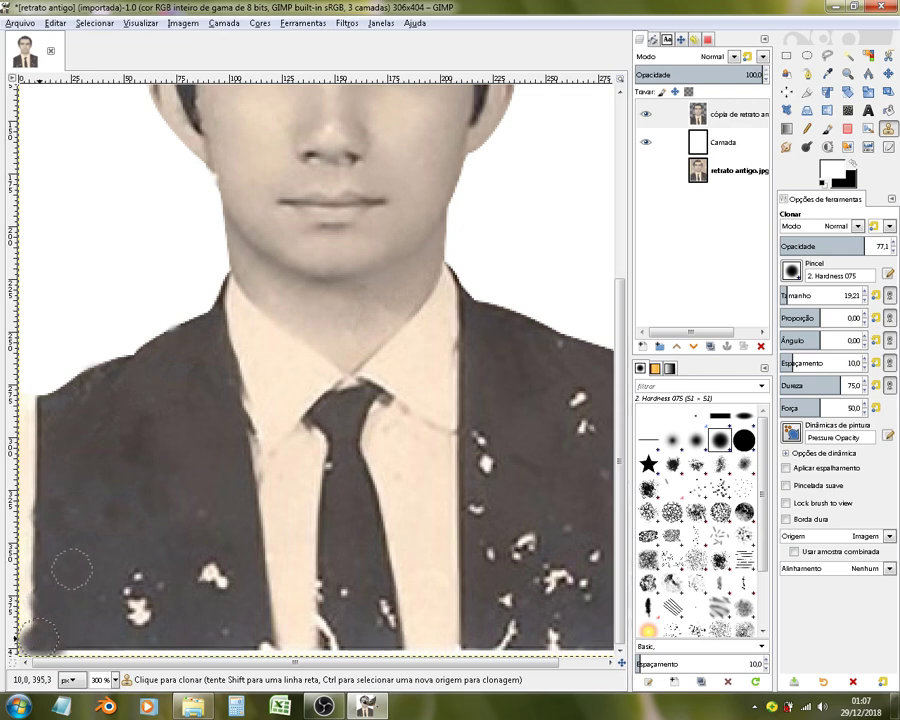
ctrl+click(90, 626)
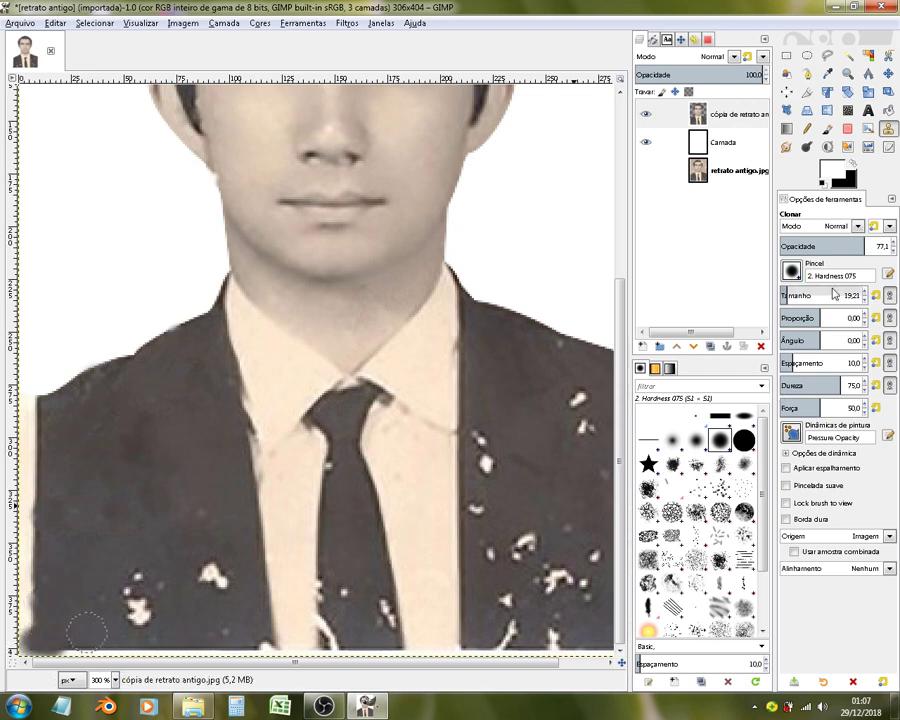
Step: Raise the clone opacity to about 87 and cover the speck patches low on the jacket
drag(878, 245, 878, 245)
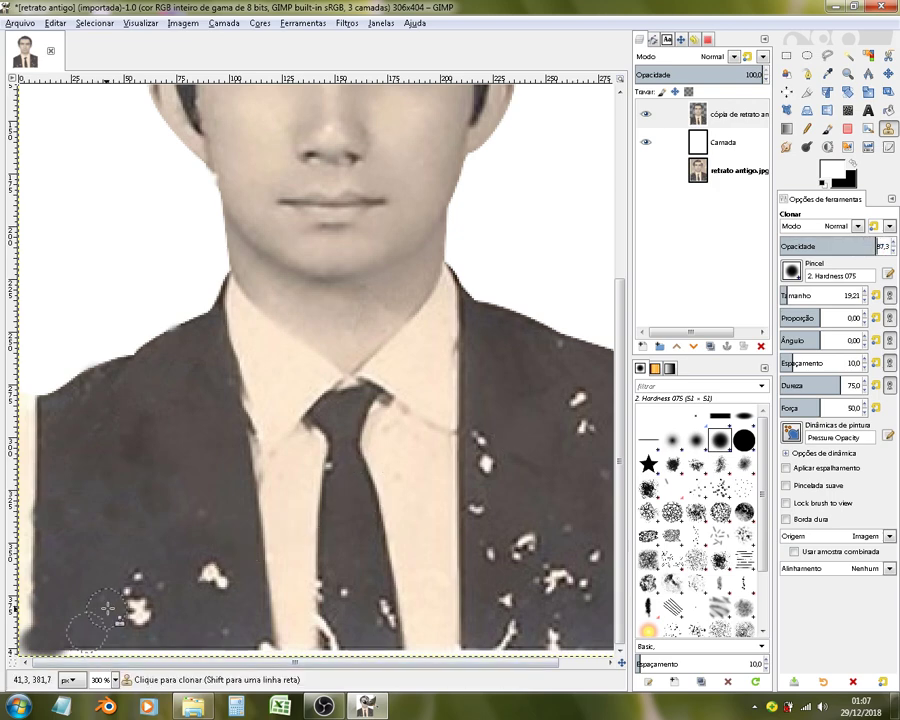
drag(138, 612, 128, 584)
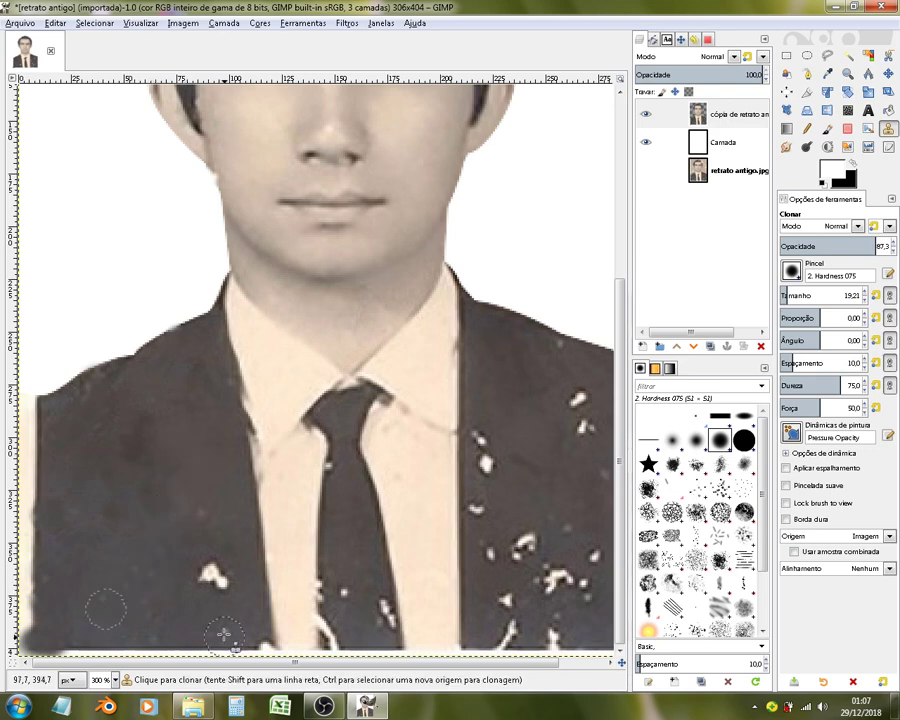
ctrl+click(166, 572)
drag(205, 580, 222, 580)
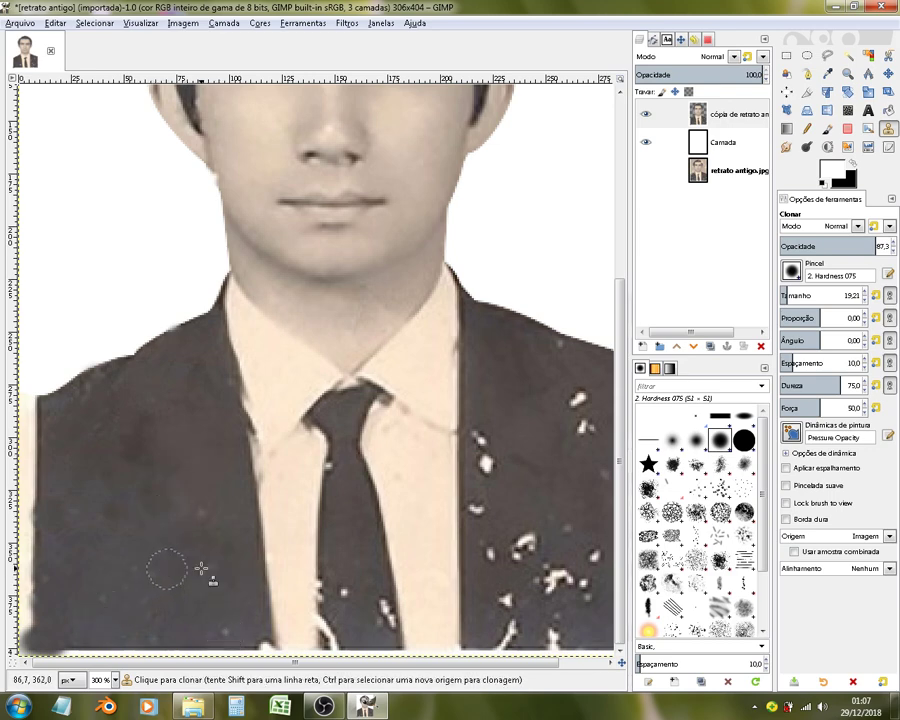
Step: Clone away the remaining specks on the lower-left jacket and down the tie
ctrl+click(207, 503)
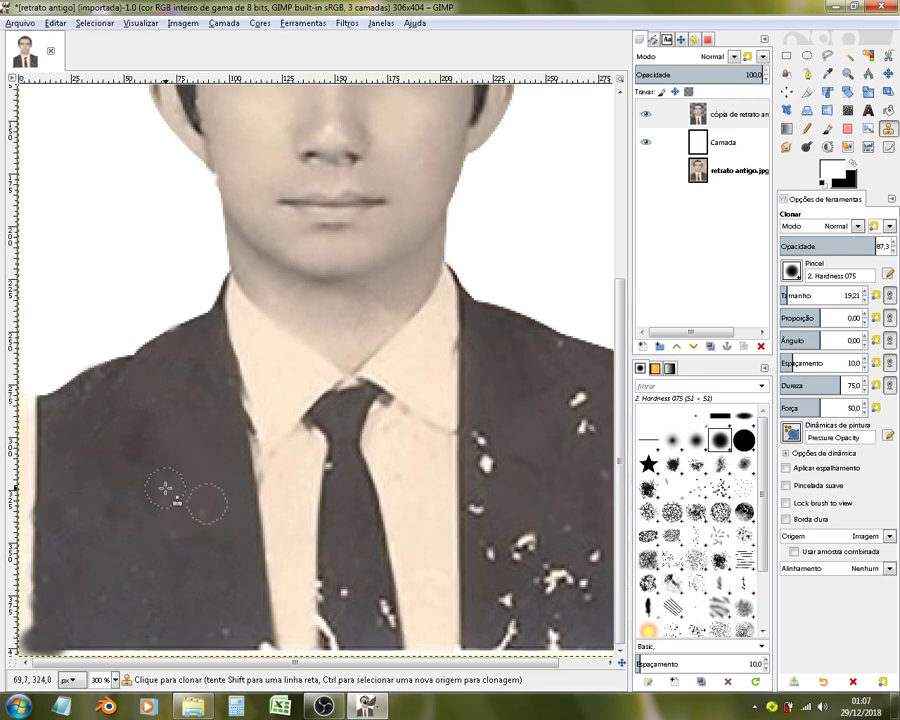
ctrl+click(120, 530)
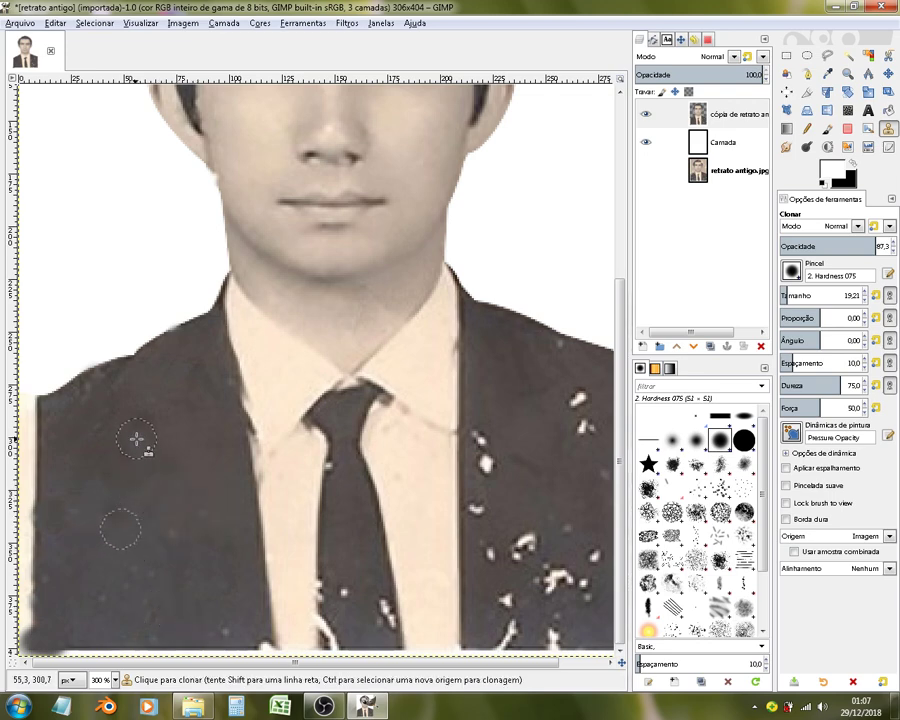
ctrl+click(167, 621)
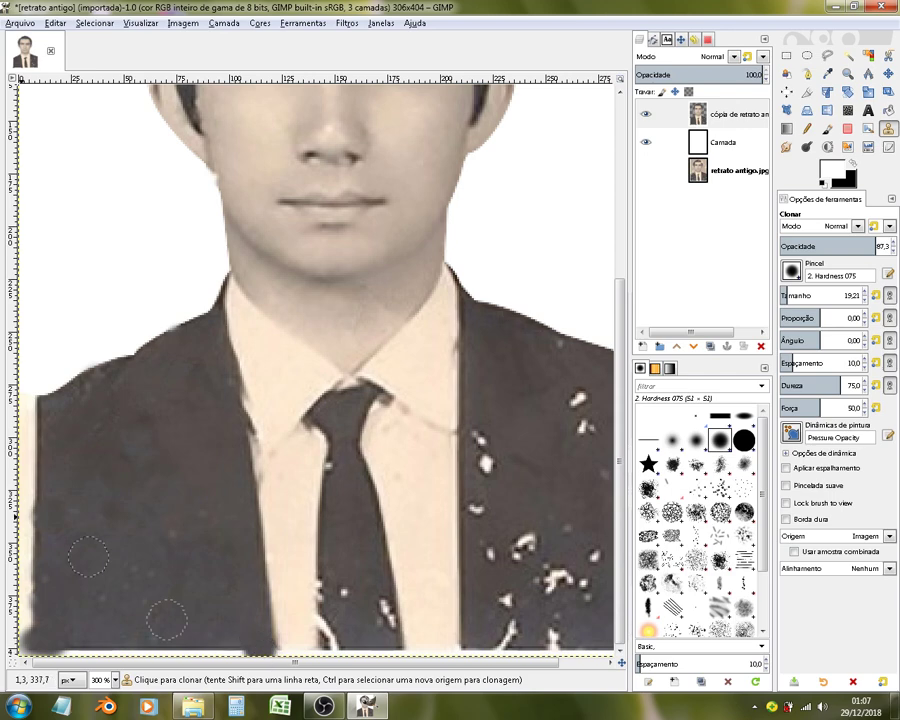
ctrl+click(348, 545)
text(7,5)
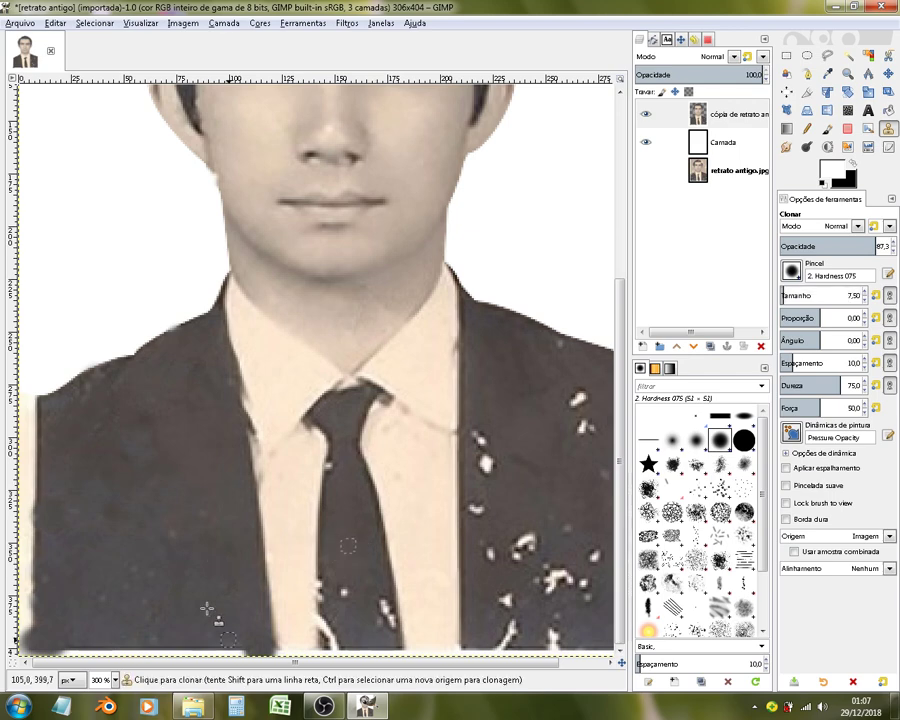
ctrl+click(331, 565)
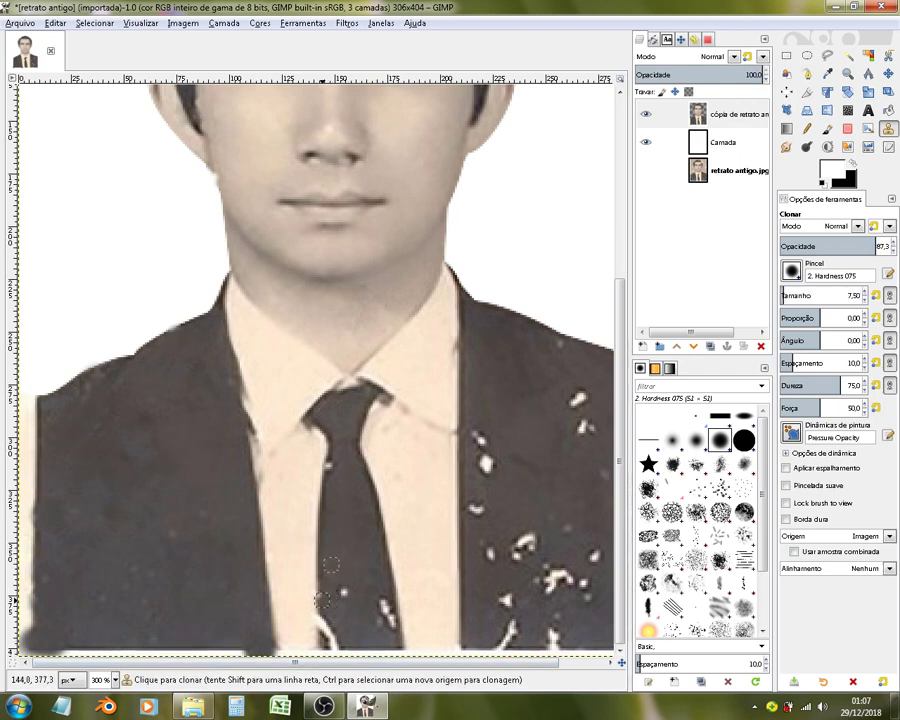
ctrl+click(331, 623)
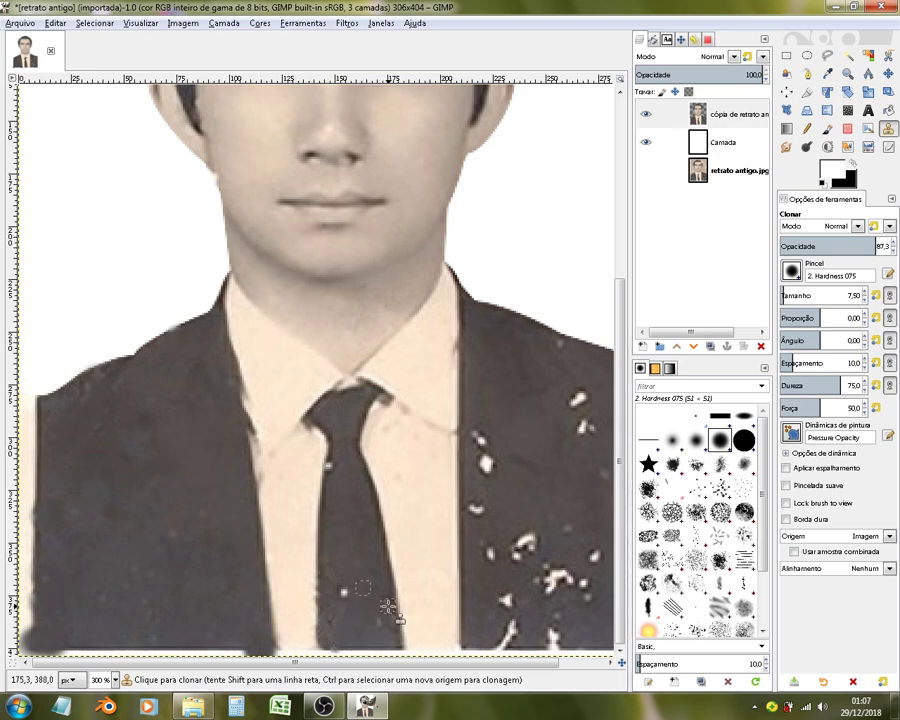
ctrl+click(347, 595)
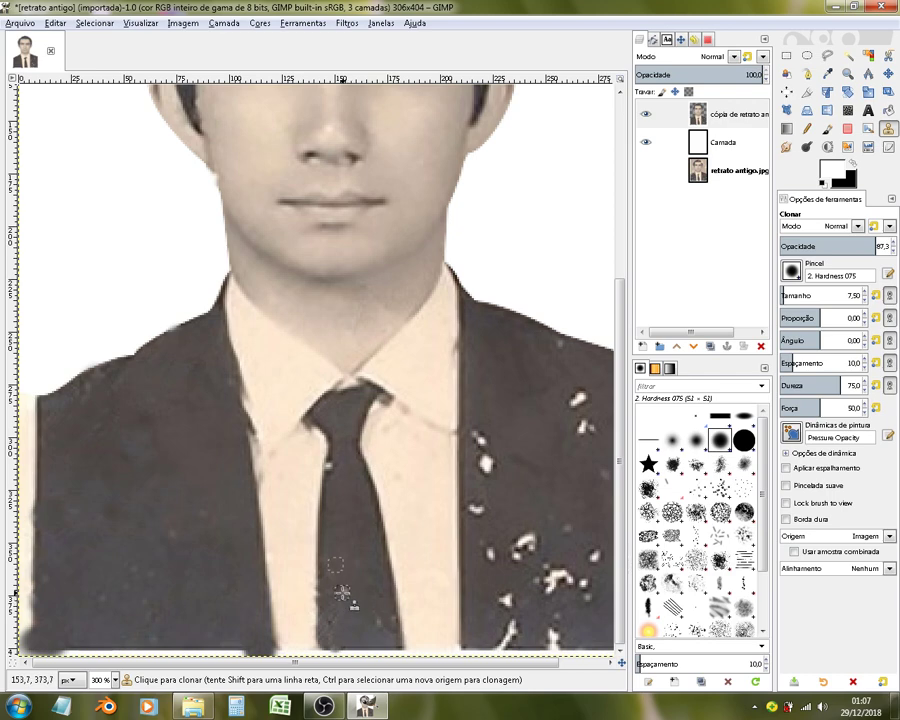
ctrl+click(344, 464)
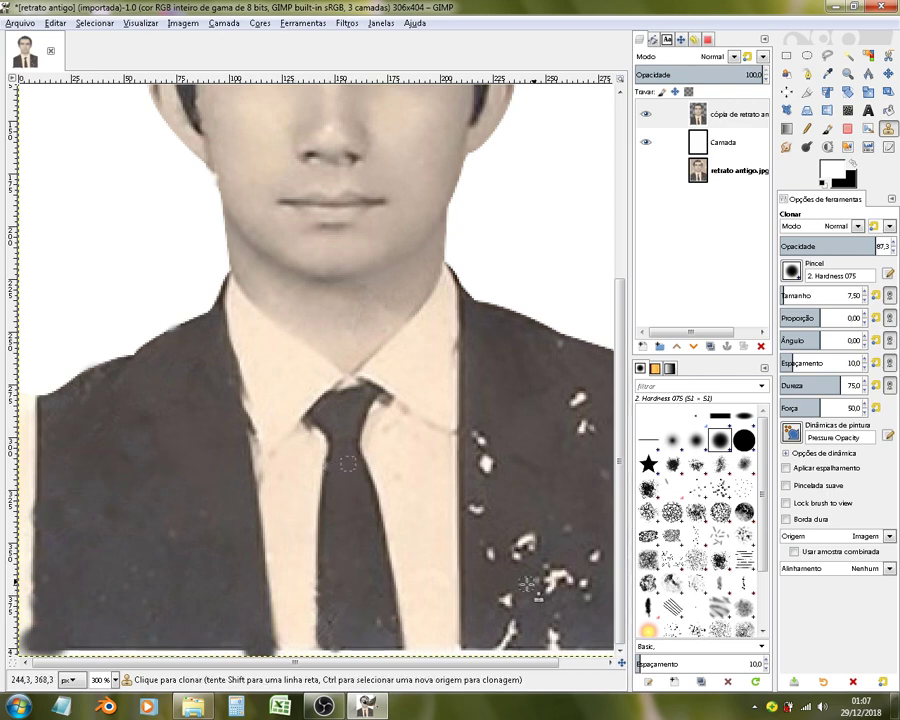
key(bracketright)
key(bracketright)
key(bracketright)
Step: Clone away the white specks on the right jacket and along its bottom edge
ctrl+click(489, 414)
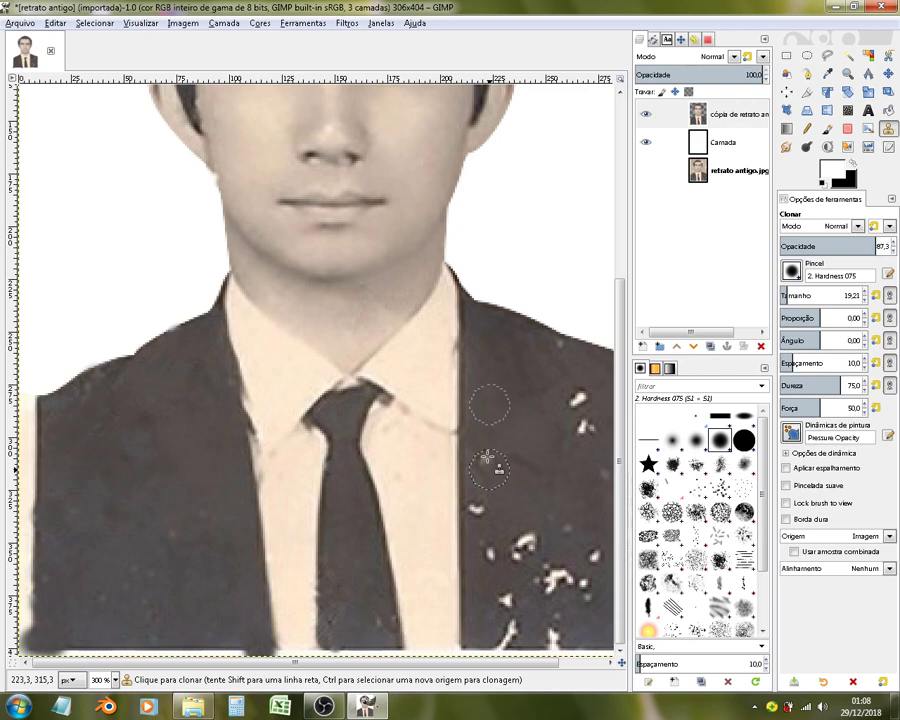
drag(483, 497, 480, 516)
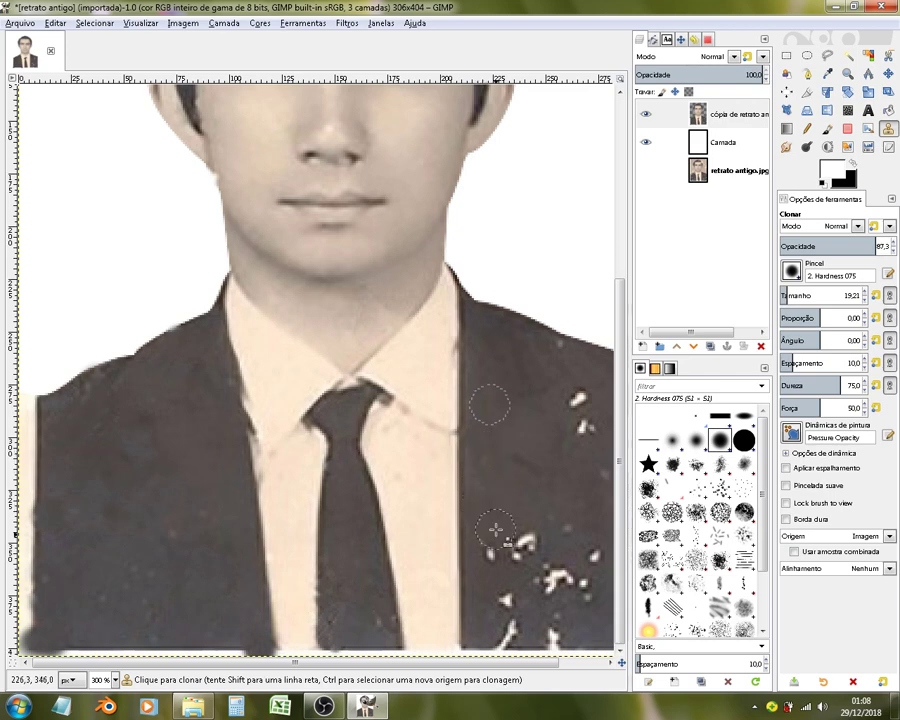
drag(520, 540, 516, 559)
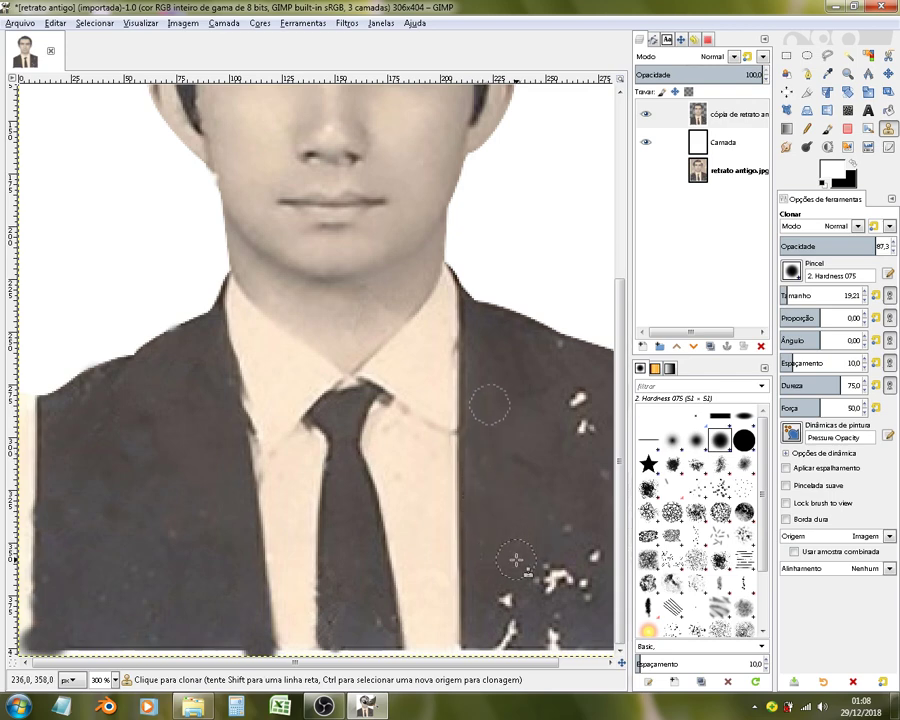
drag(503, 617, 538, 592)
ctrl+click(514, 527)
drag(563, 538, 552, 591)
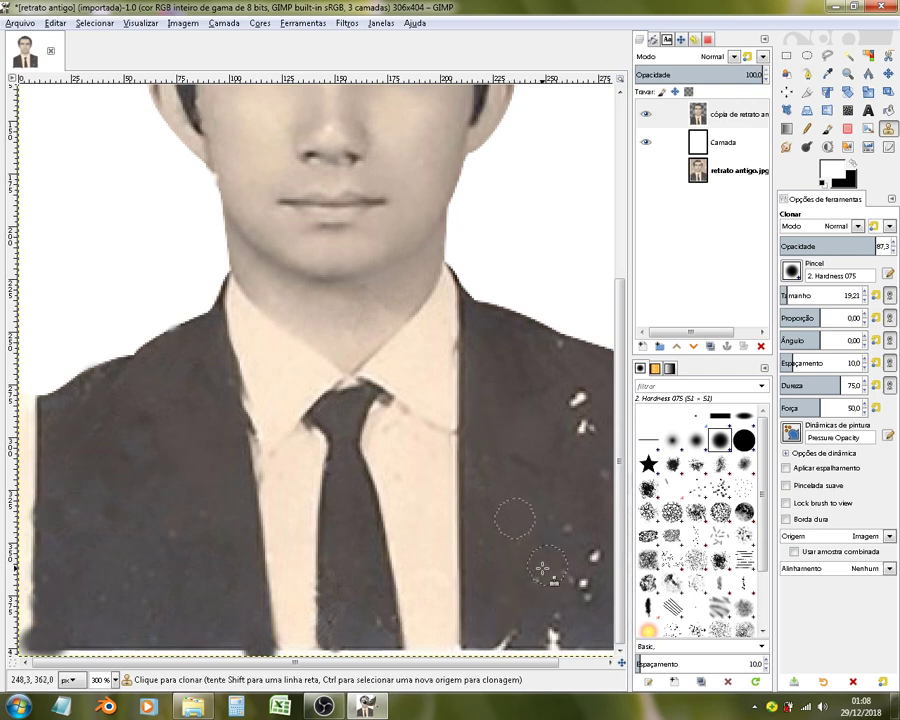
ctrl+click(541, 548)
drag(590, 576, 533, 587)
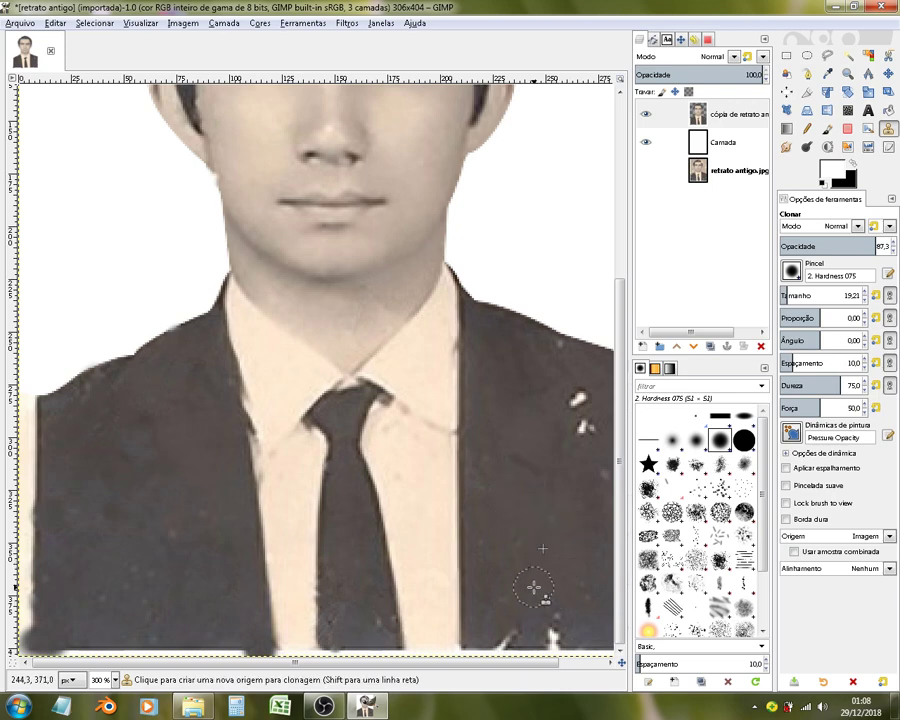
ctrl+click(498, 607)
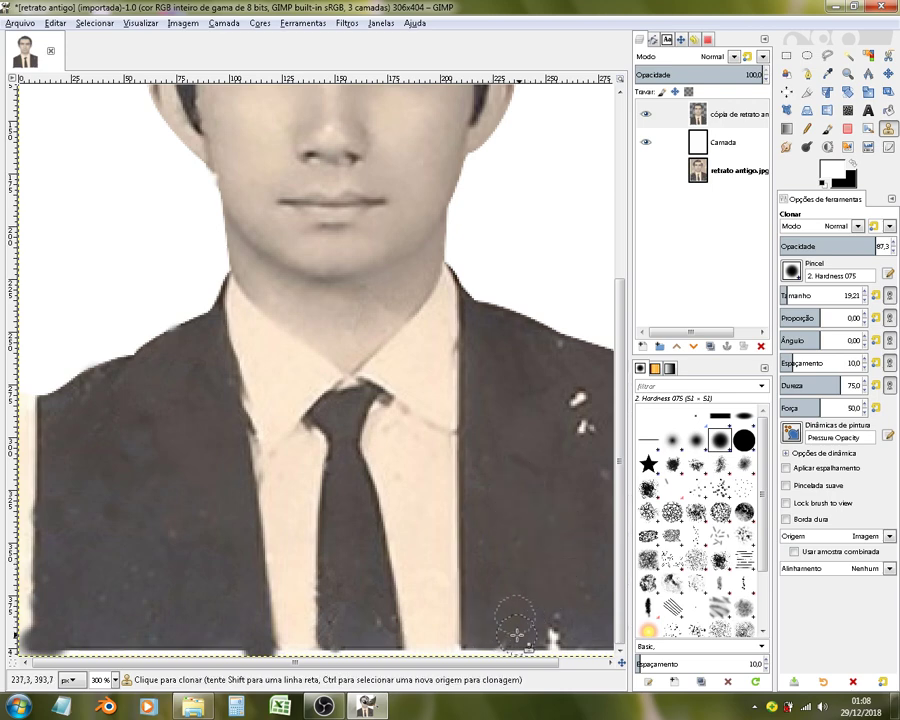
drag(480, 646, 563, 634)
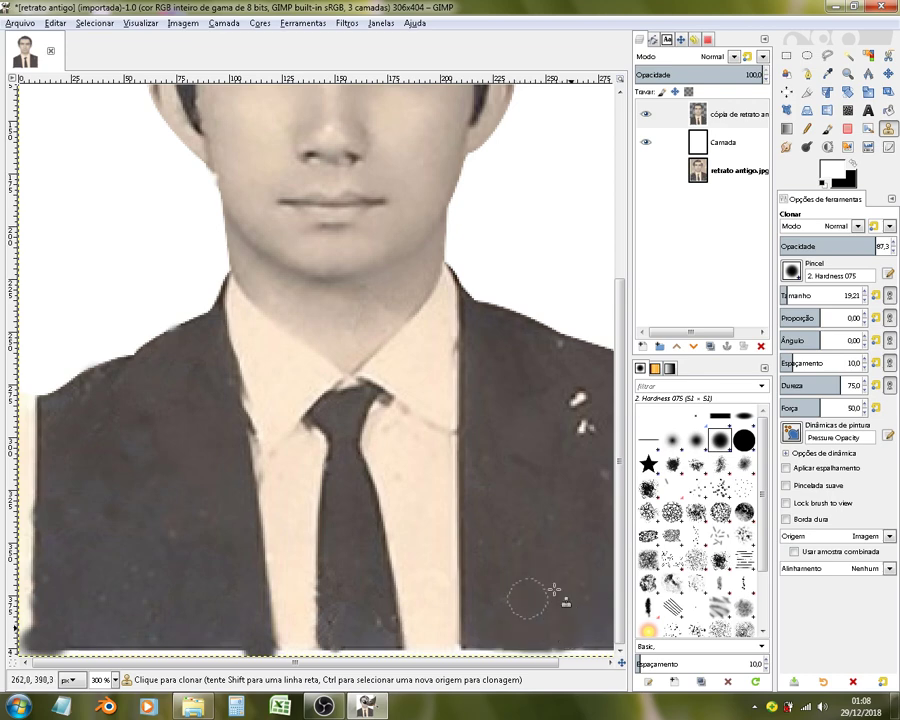
Step: Clone over the lapel specks and the white streak at the jacket's lower-right edge
ctrl+click(570, 460)
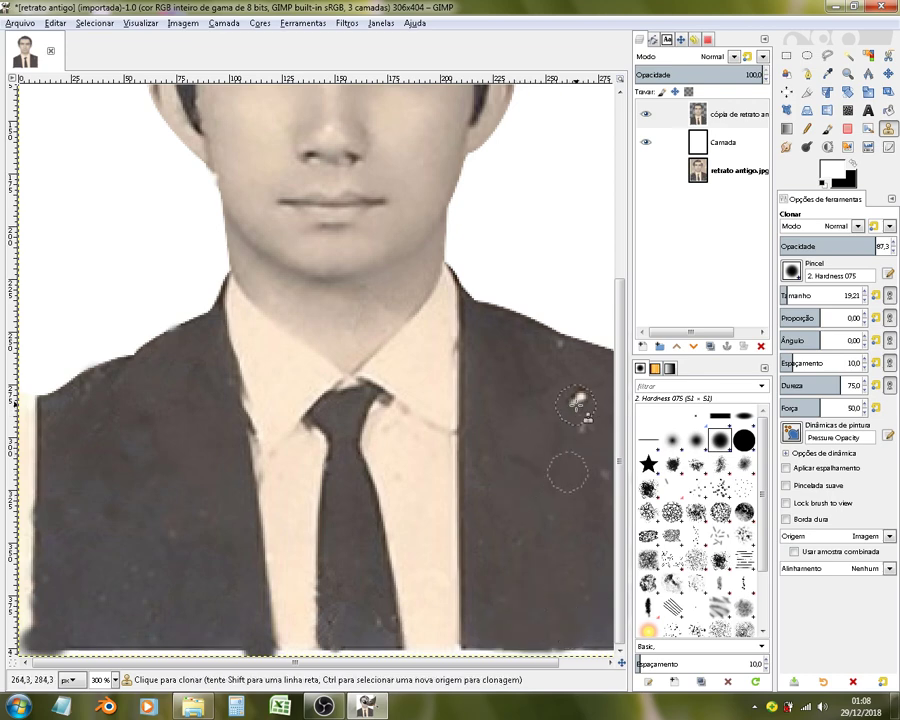
ctrl+click(542, 418)
click(571, 392)
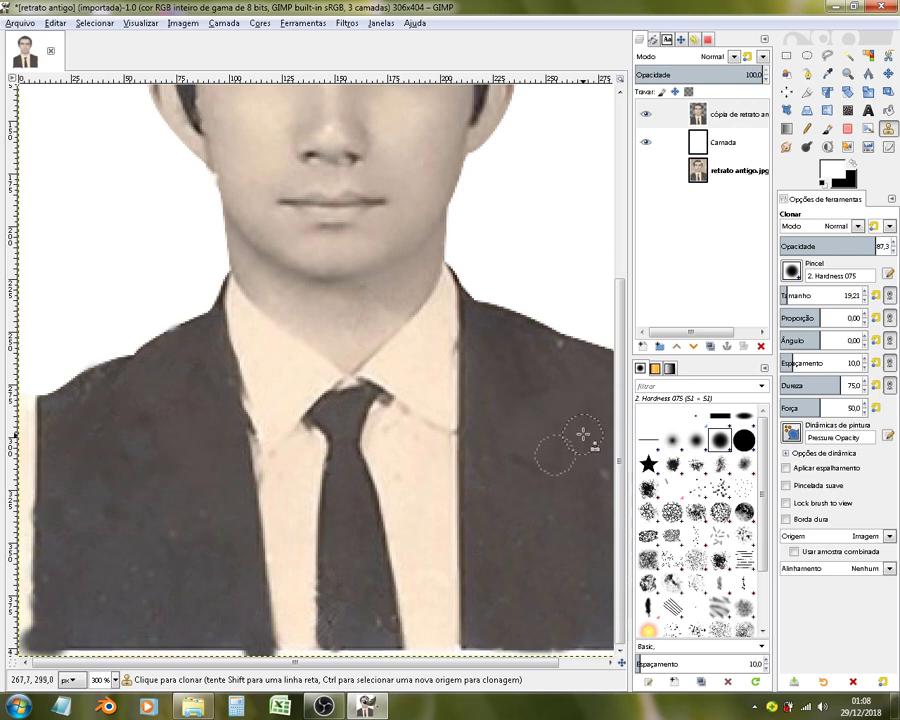
ctrl+click(537, 366)
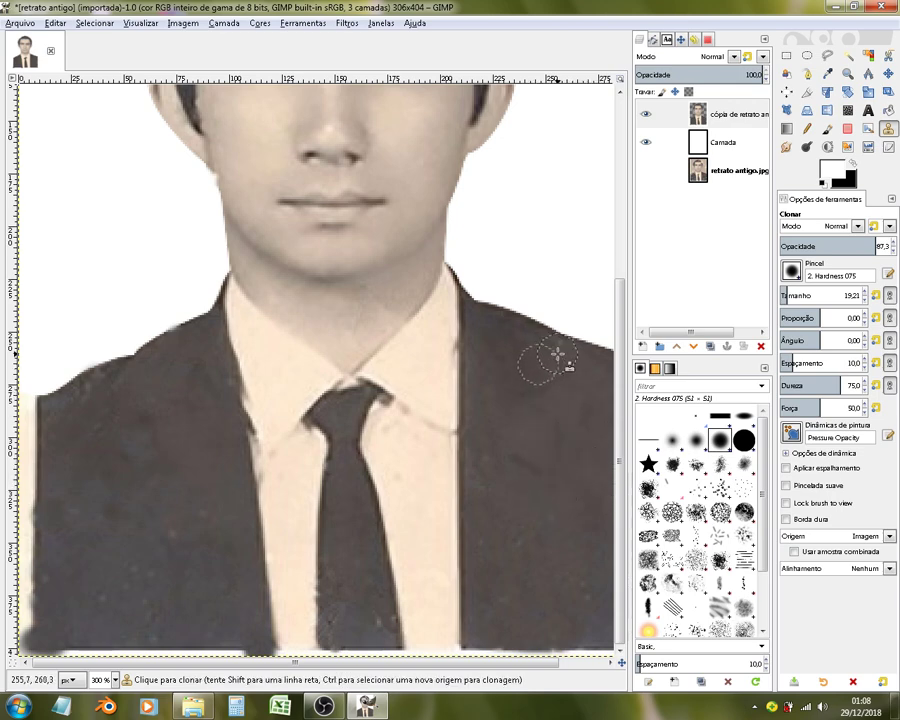
ctrl+scroll(528, 420, down, 3)
ctrl+scroll(535, 443, up, 1)
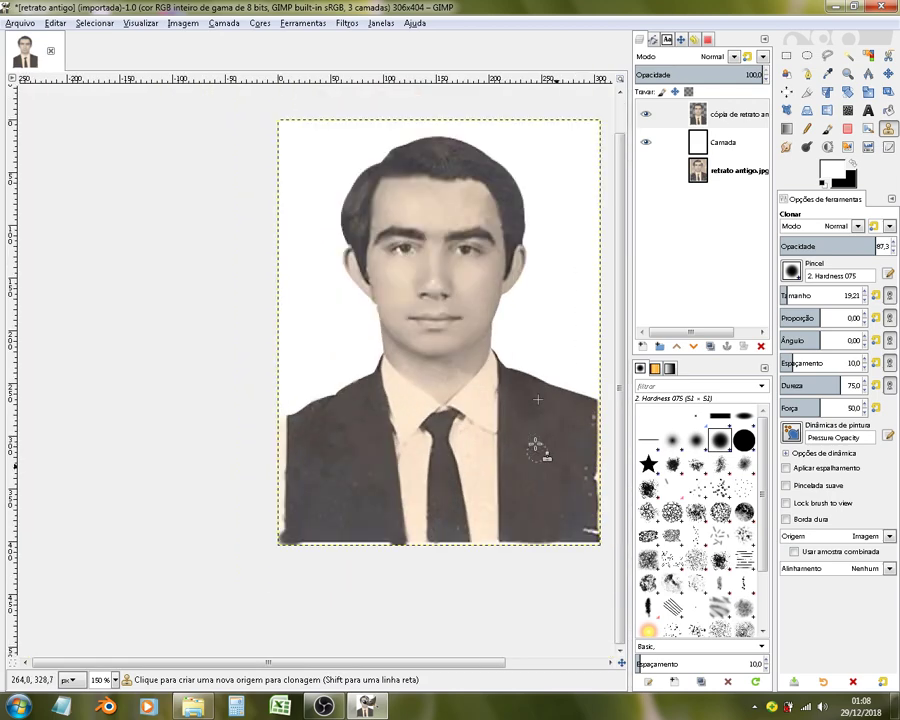
ctrl+scroll(505, 555, up, 3)
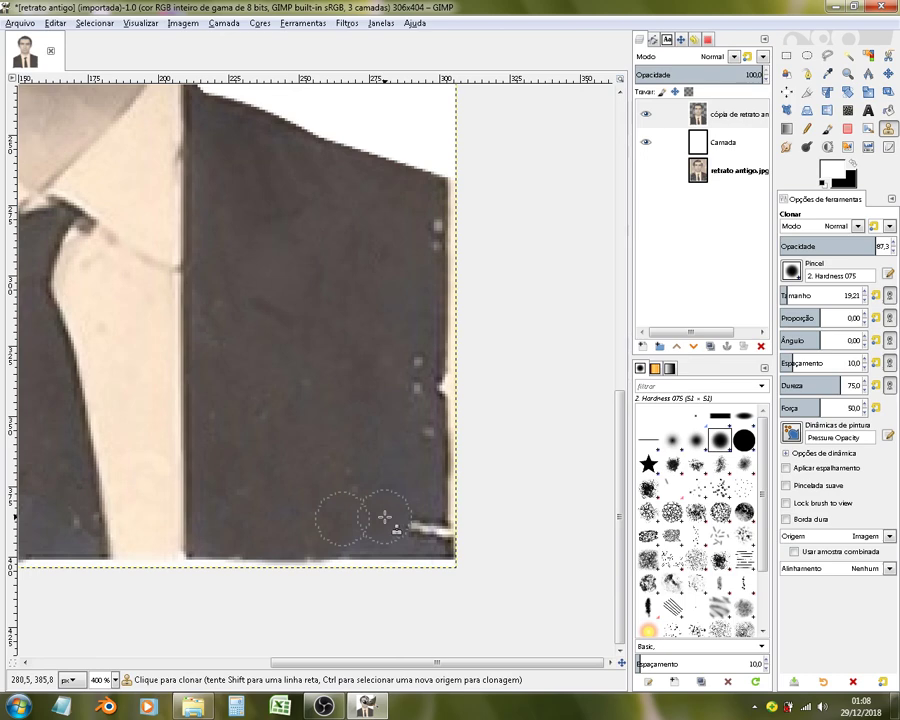
mouse_move(412, 527)
mouse_down()
mouse_move(432, 528)
mouse_move(448, 287)
mouse_move(416, 390)
mouse_up()
Step: Clone over the blemishes near the jacket's top-right edge and shoulder
ctrl+click(372, 310)
ctrl+click(400, 237)
mouse_move(426, 227)
mouse_down()
mouse_move(466, 312)
mouse_move(455, 360)
mouse_move(462, 484)
mouse_move(451, 529)
mouse_up()
ctrl+click(337, 476)
ctrl+click(388, 192)
mouse_move(452, 200)
mouse_down()
mouse_move(458, 281)
mouse_move(456, 195)
mouse_up()
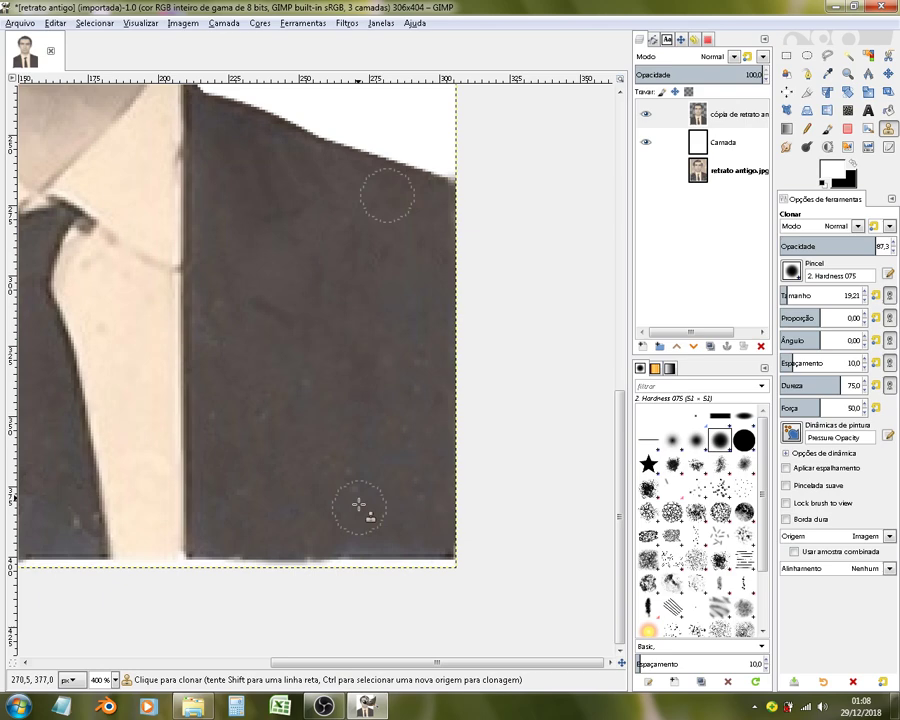
Step: Clone away the shirt specks beside the tie and collar
ctrl+scroll(318, 455, down, 2)
ctrl+scroll(273, 432, up, 2)
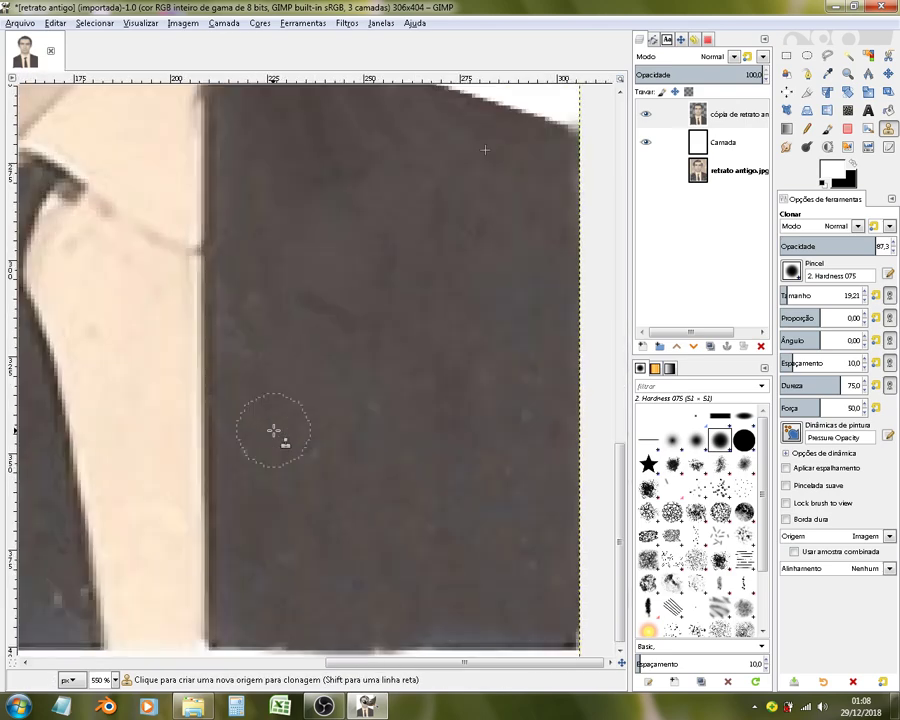
ctrl+scroll(273, 430, down, 1)
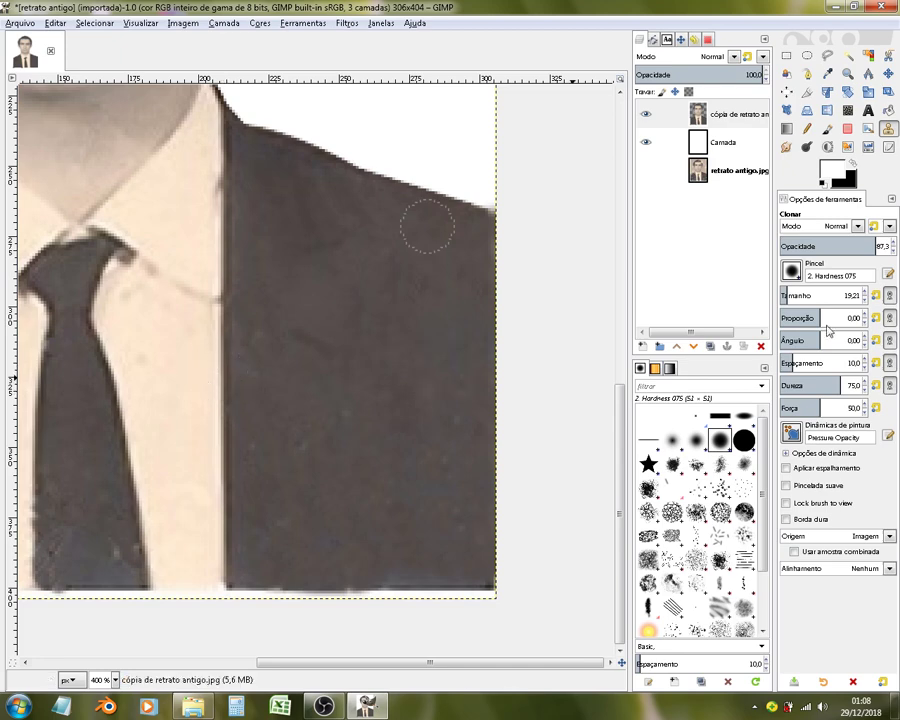
ctrl+scroll(150, 362, down, 1)
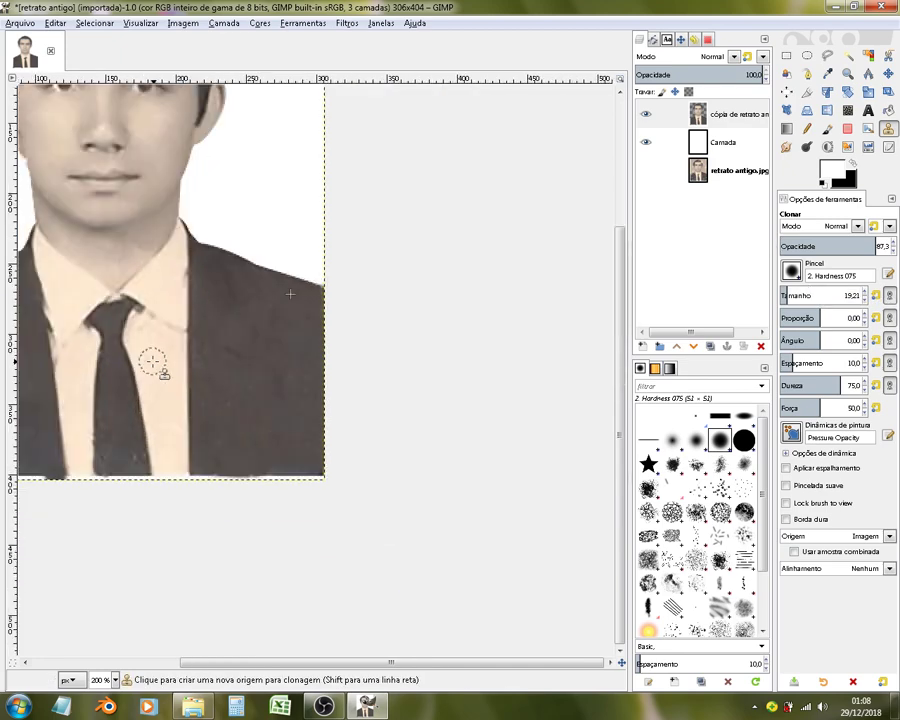
ctrl+scroll(152, 362, down, 1)
ctrl+scroll(152, 362, up, 1)
ctrl+scroll(152, 362, up, 3)
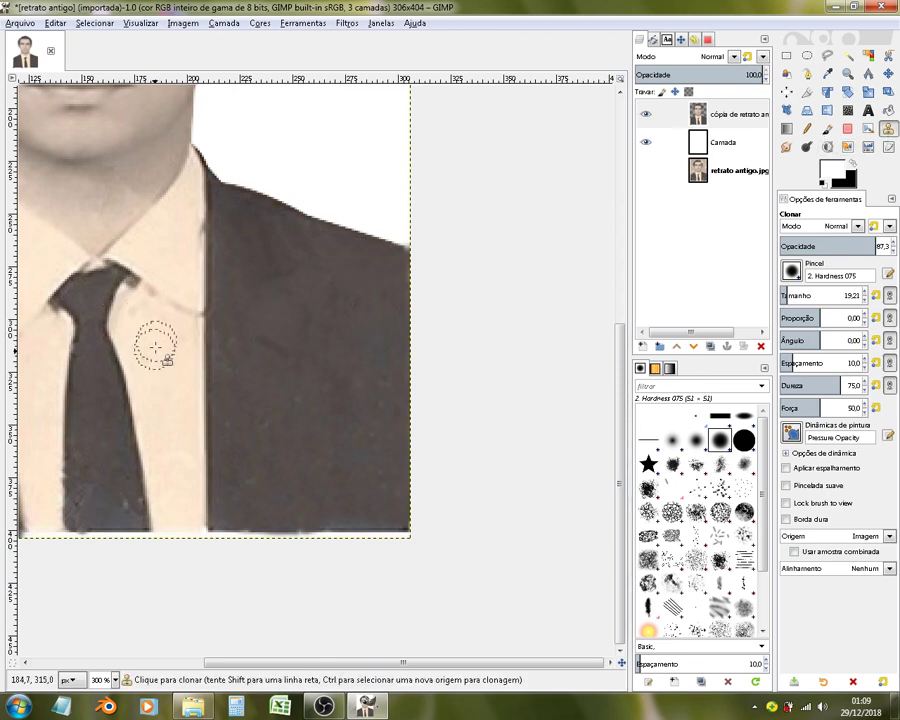
ctrl+click(136, 312)
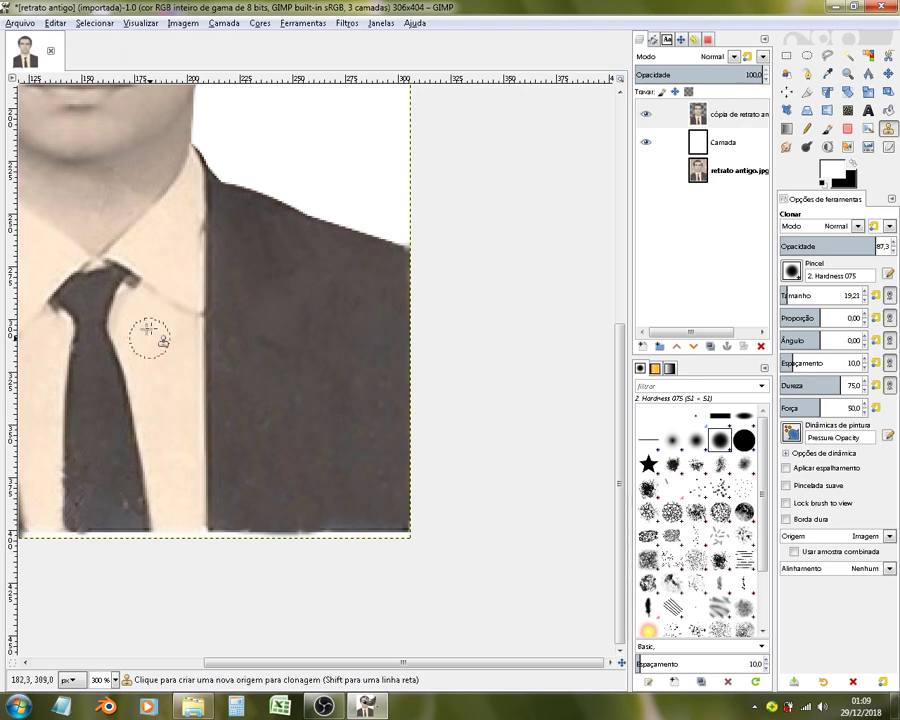
ctrl+scroll(150, 336, down, 2)
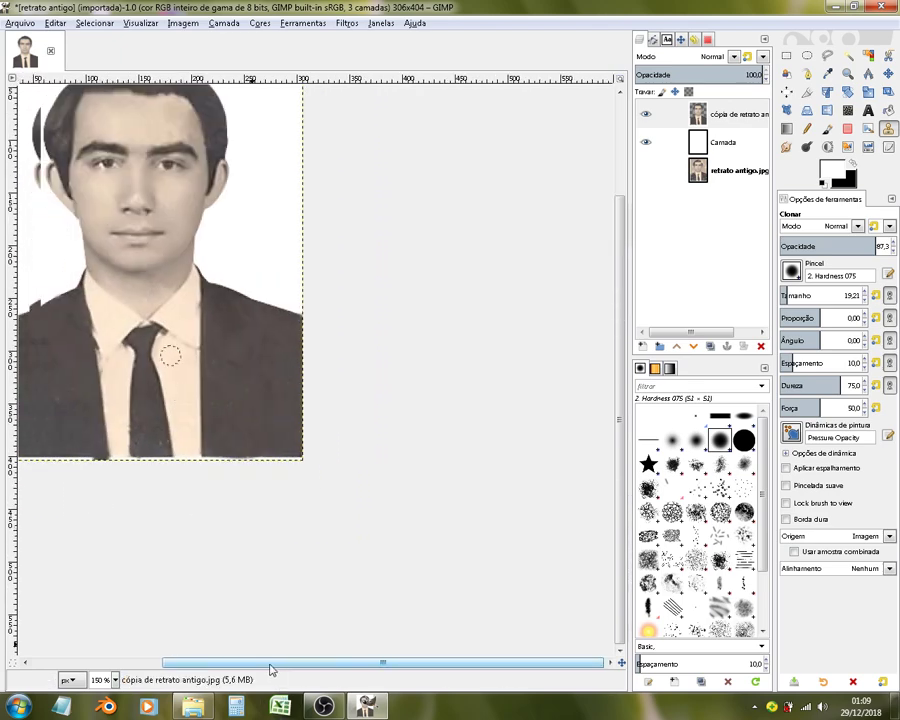
ctrl+scroll(228, 350, up, 1)
ctrl+scroll(215, 350, up, 1)
ctrl+scroll(215, 350, up, 1)
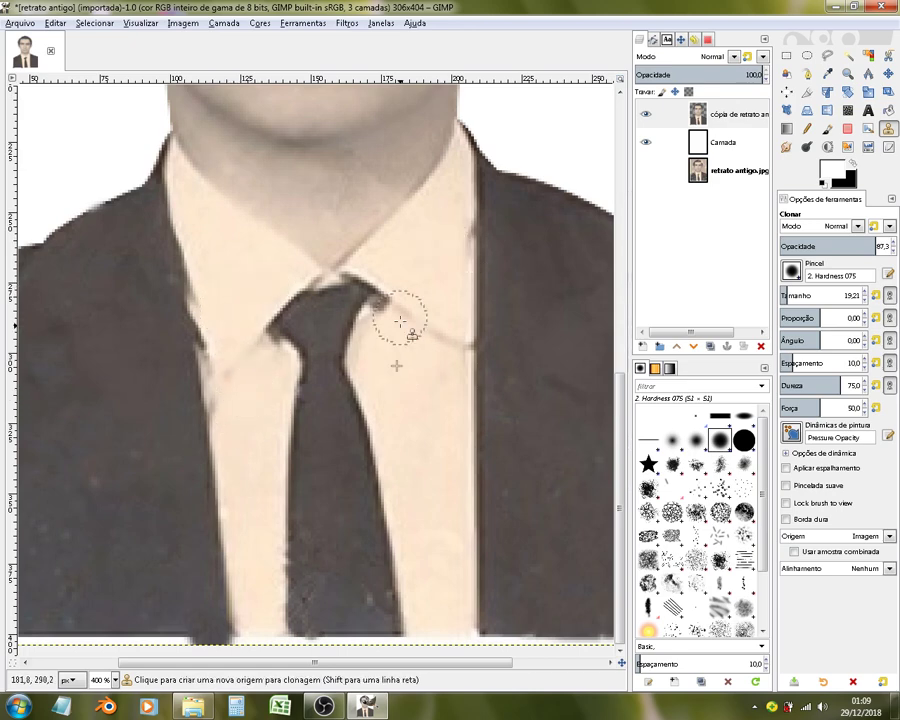
scroll(400, 330, down, 4)
scroll(400, 370, down, 2)
scroll(400, 375, up, 3)
scroll(392, 375, up, 2)
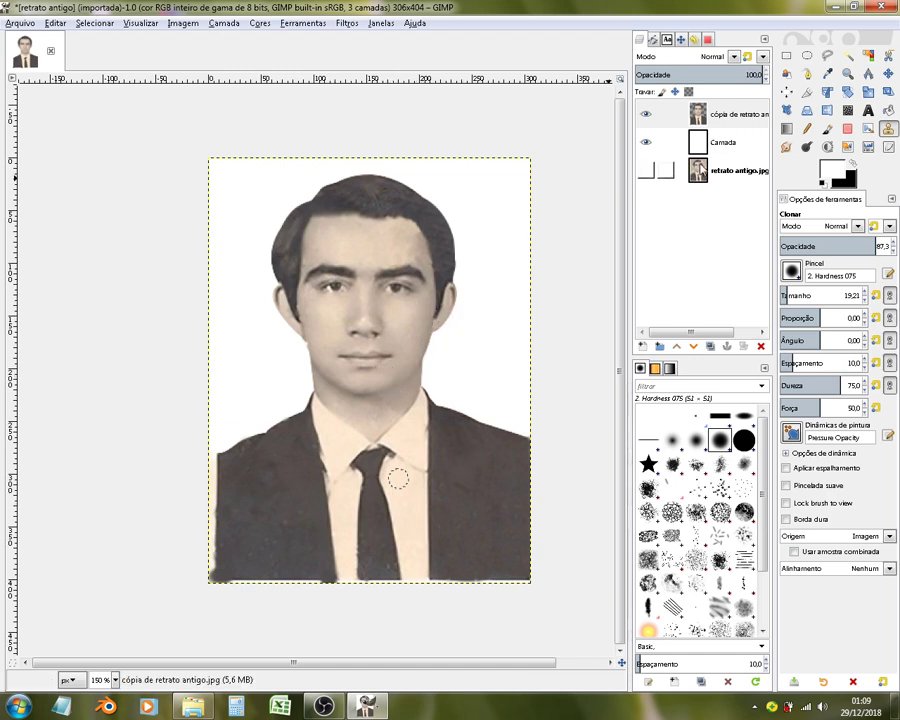
Step: Hide the Camada layer and show the damaged retrato antigo.jpg layer
click(660, 171)
click(645, 143)
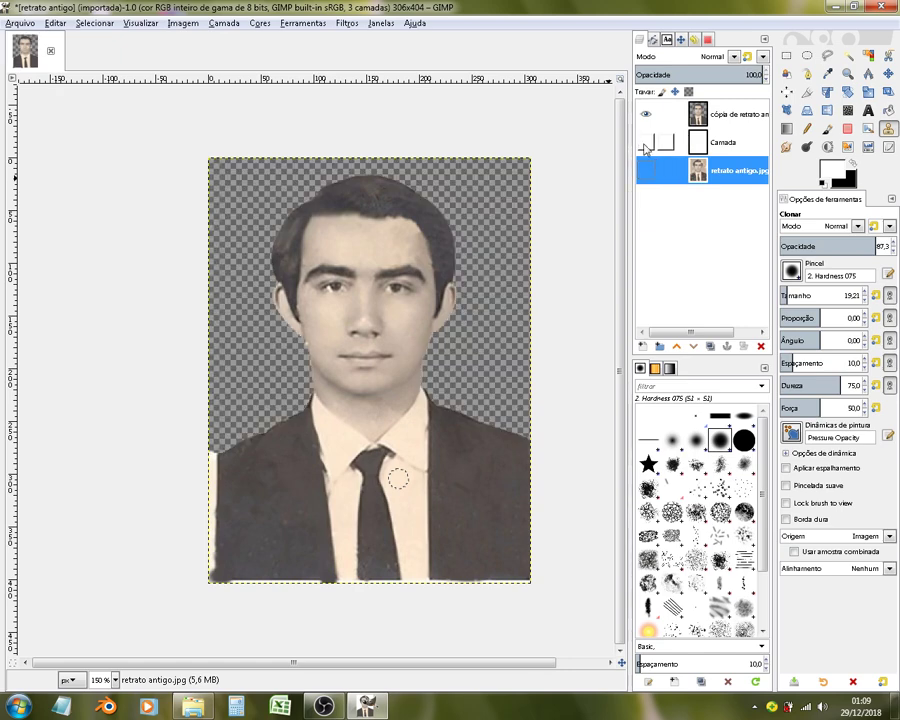
click(646, 171)
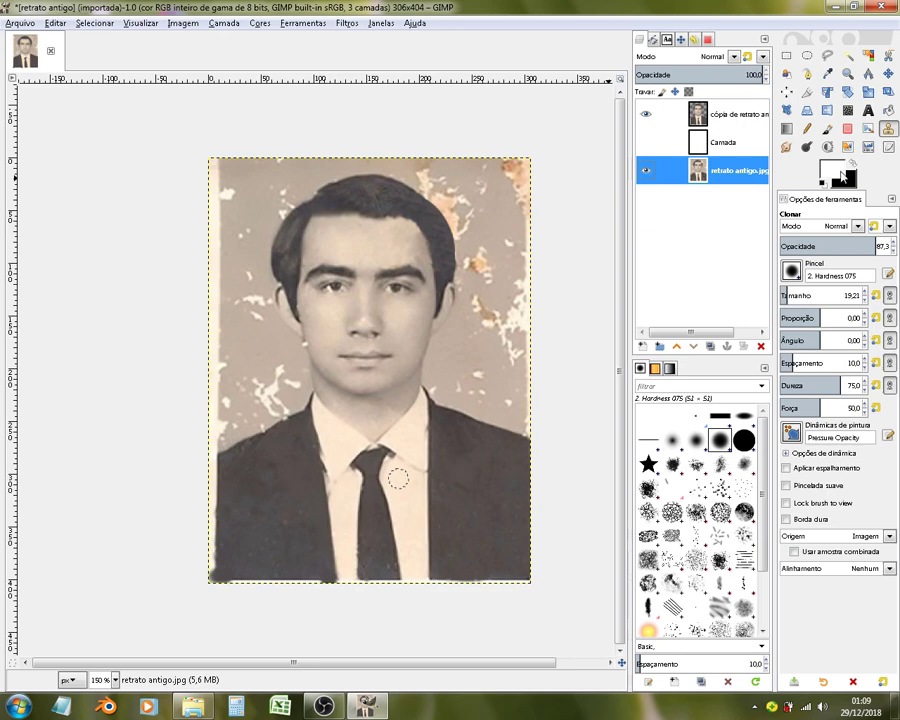
Step: Eyedrop foreground c2afa0 and background b6a595 beige tones from the old photo
click(843, 174)
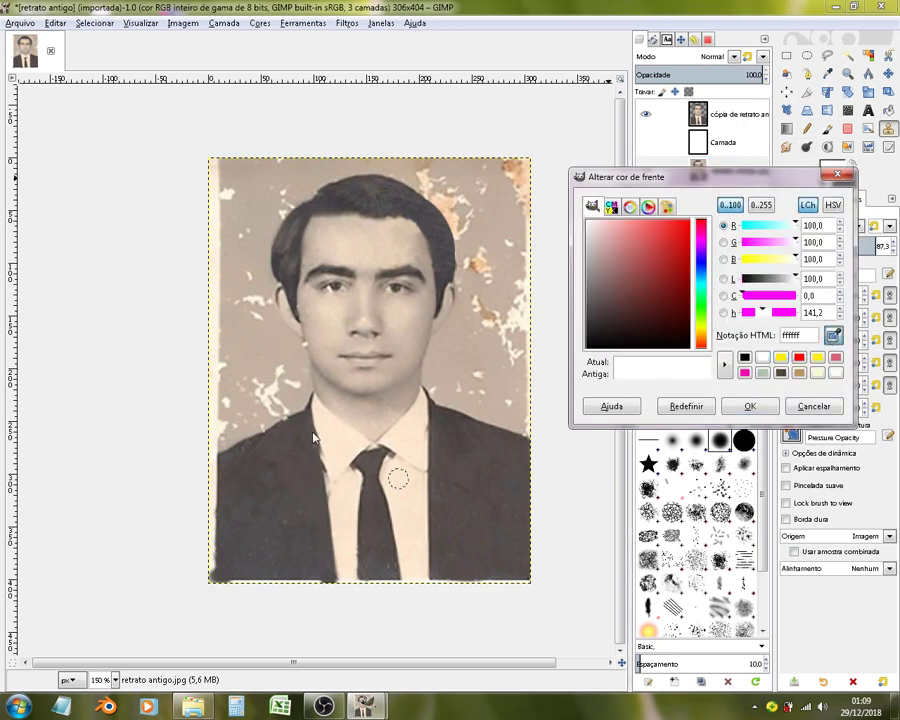
click(214, 281)
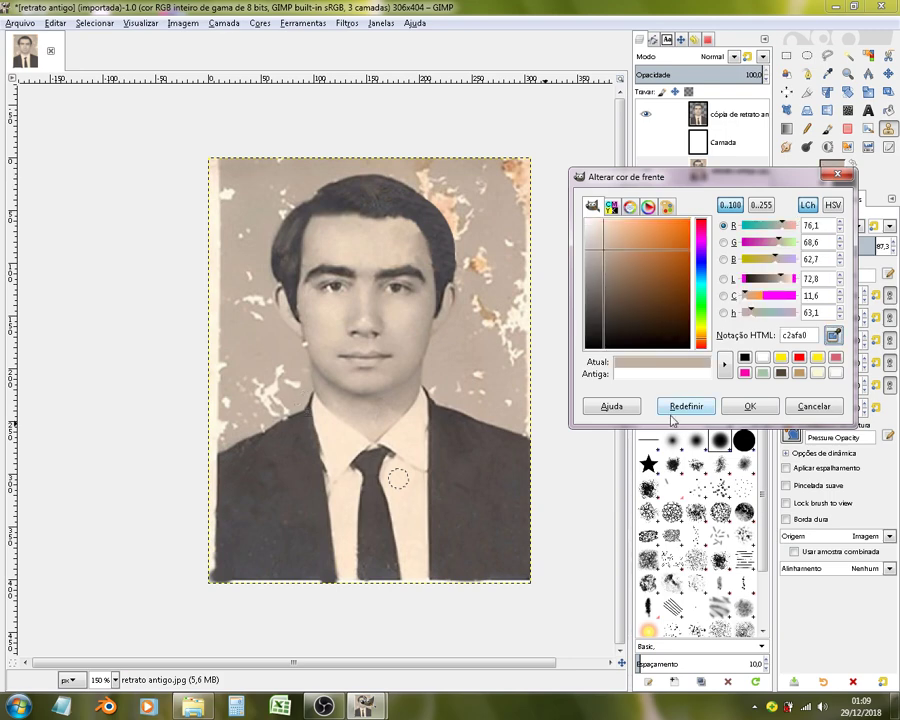
click(748, 406)
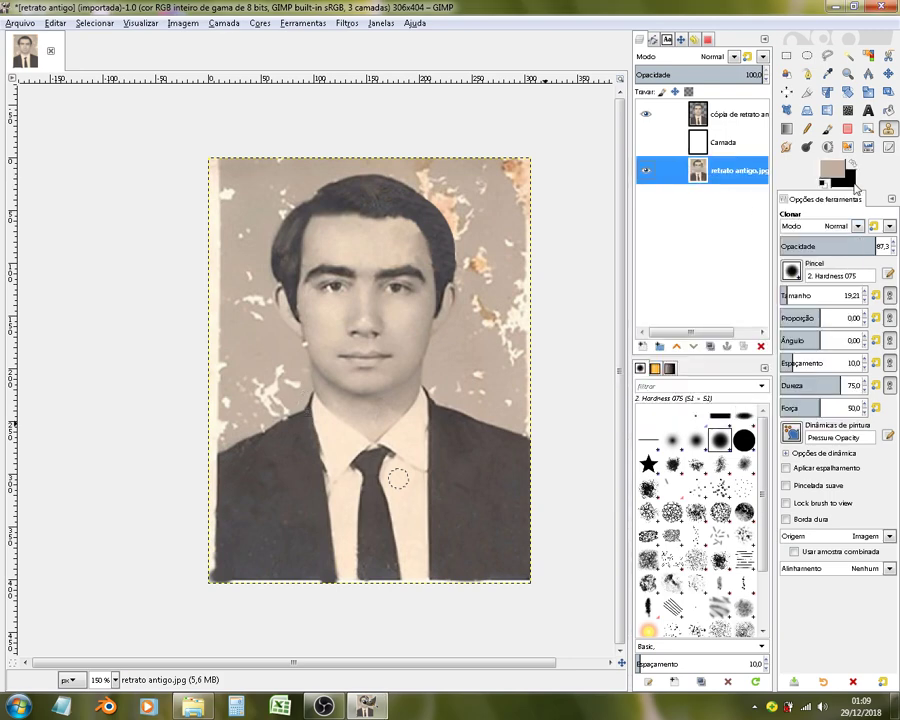
click(852, 184)
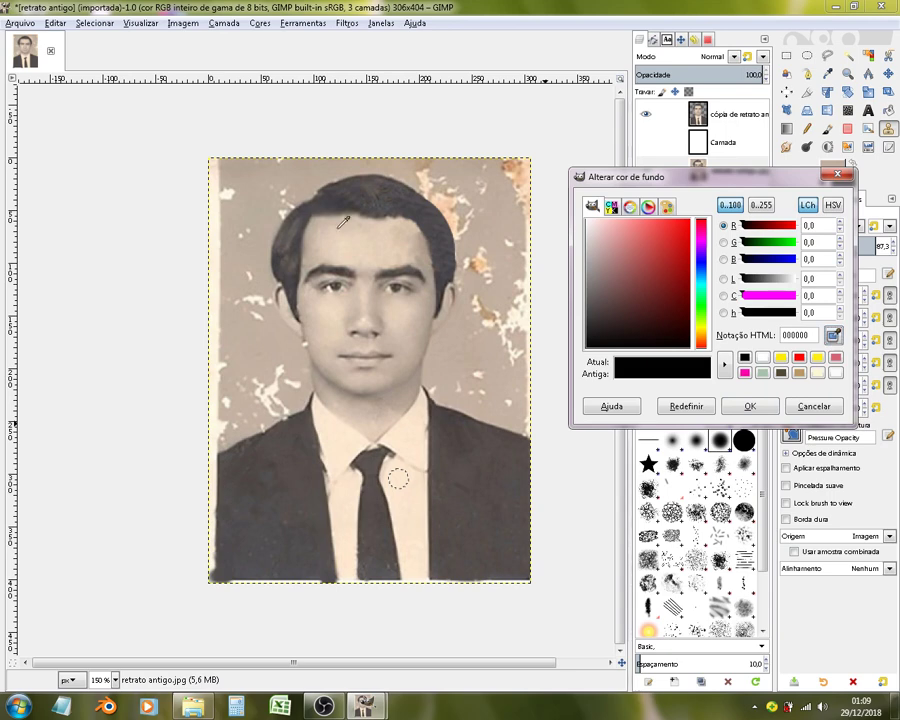
click(799, 373)
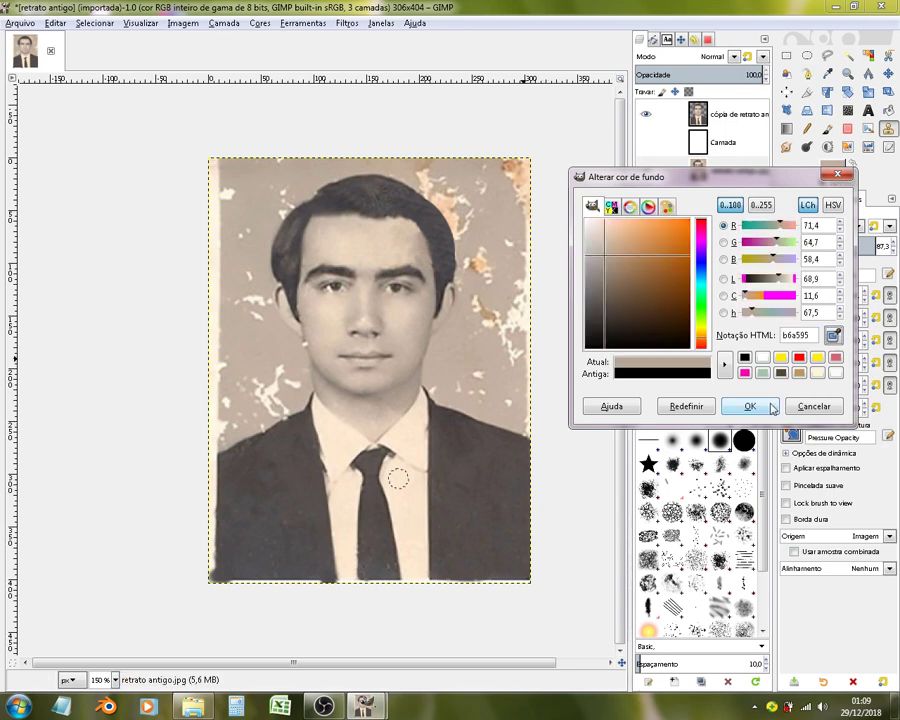
click(772, 407)
click(725, 143)
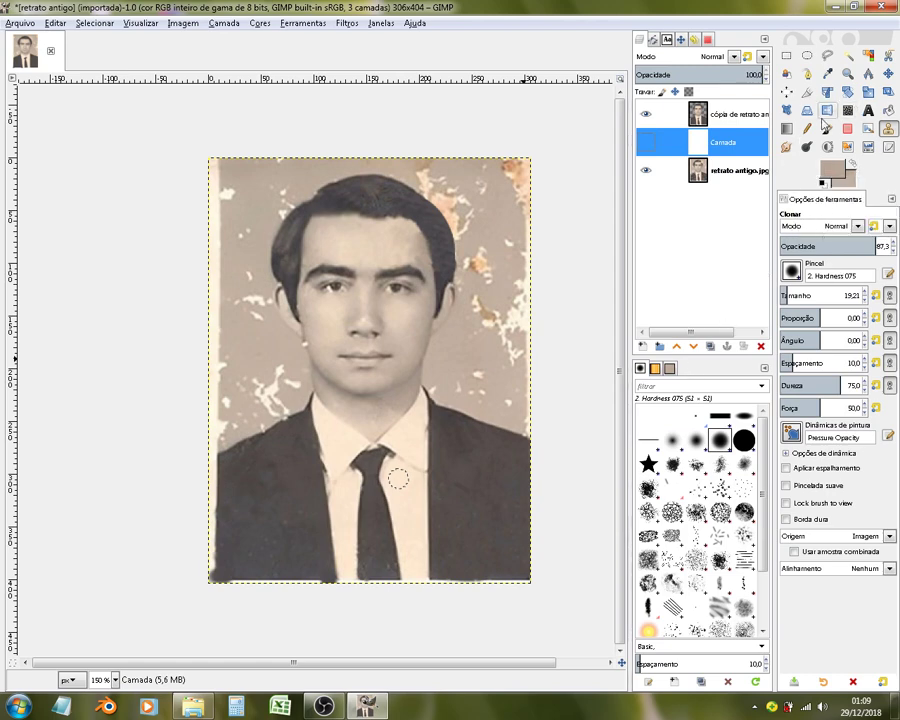
Step: Fill the Camada layer with a vertical beige gradient and show the portrait copy over it
key(g)
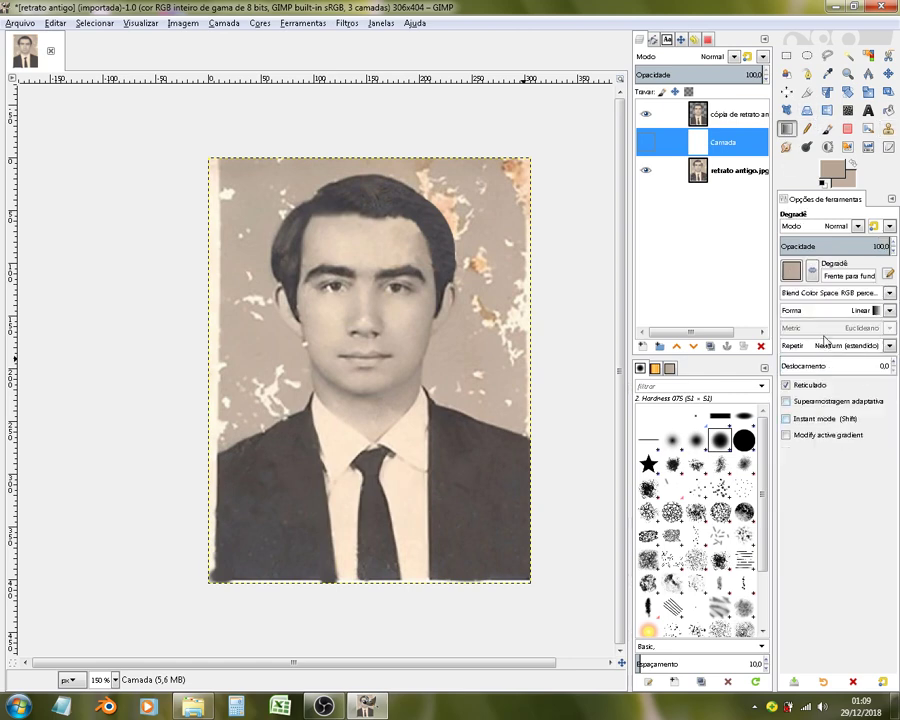
click(811, 281)
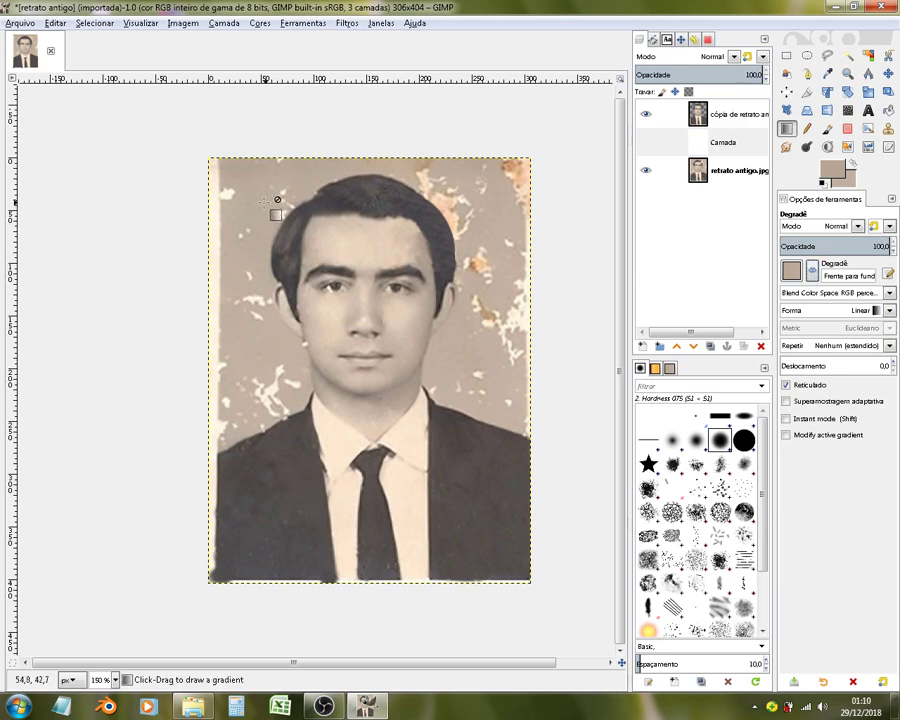
click(645, 115)
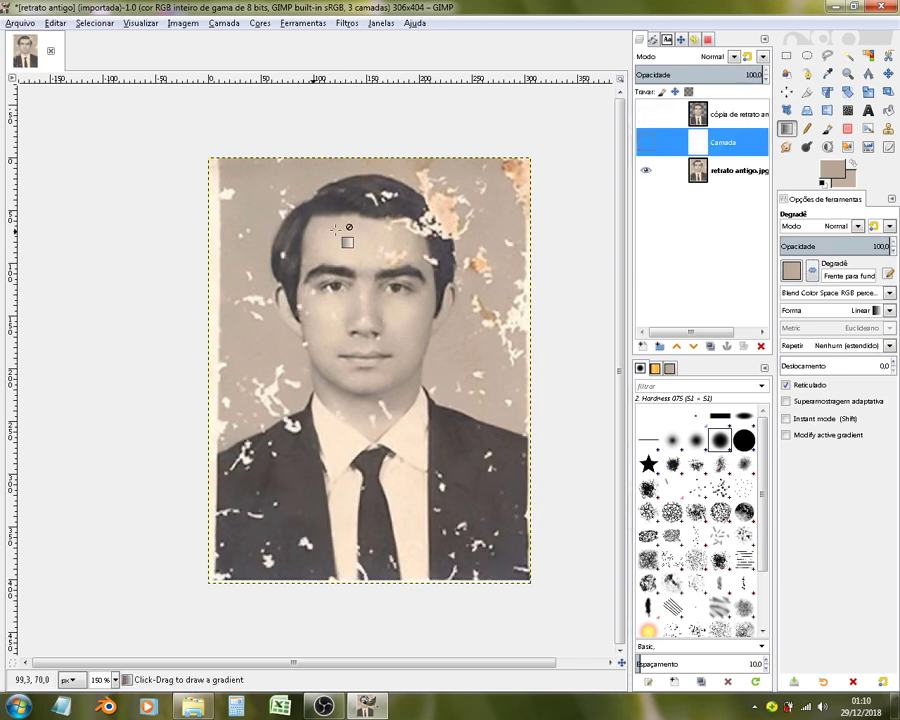
click(650, 144)
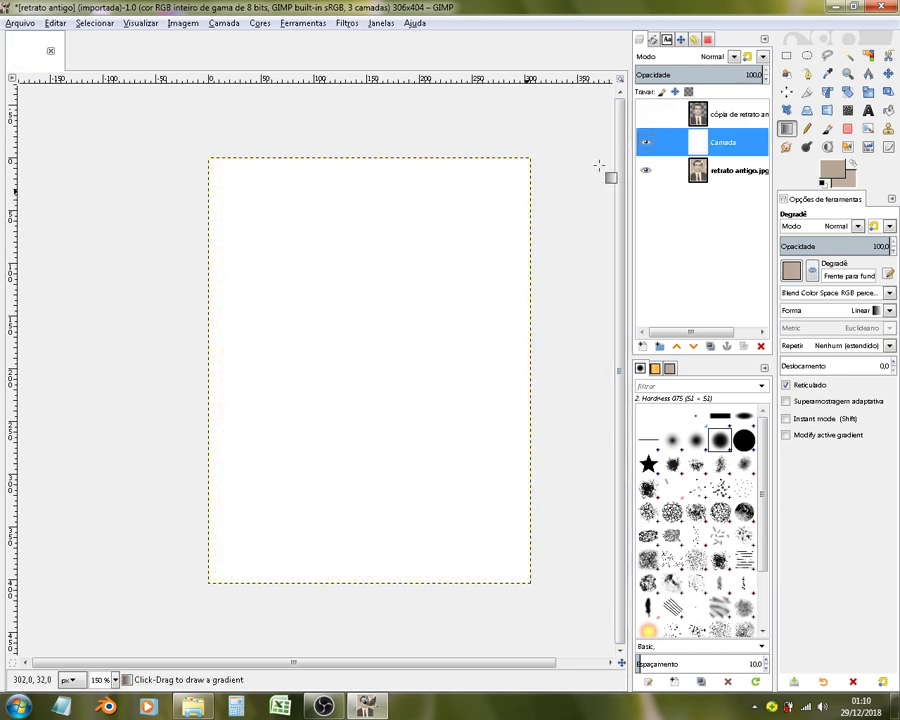
drag(362, 165, 362, 540)
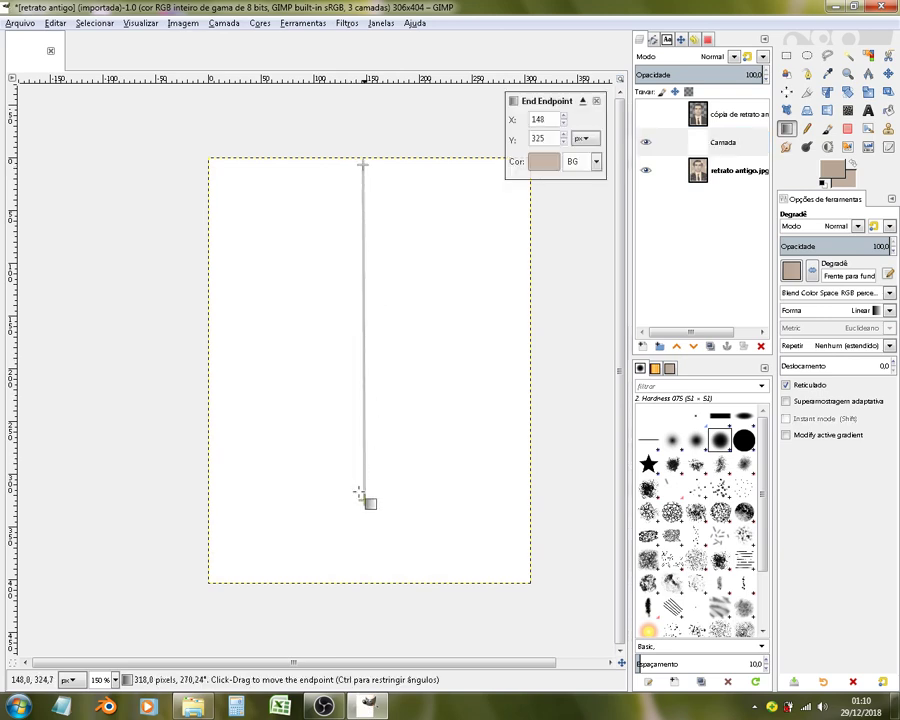
mouse_move(362, 540)
mouse_down()
mouse_move(462, 548)
mouse_move(532, 462)
mouse_move(285, 460)
mouse_move(360, 512)
mouse_move(362, 531)
mouse_up()
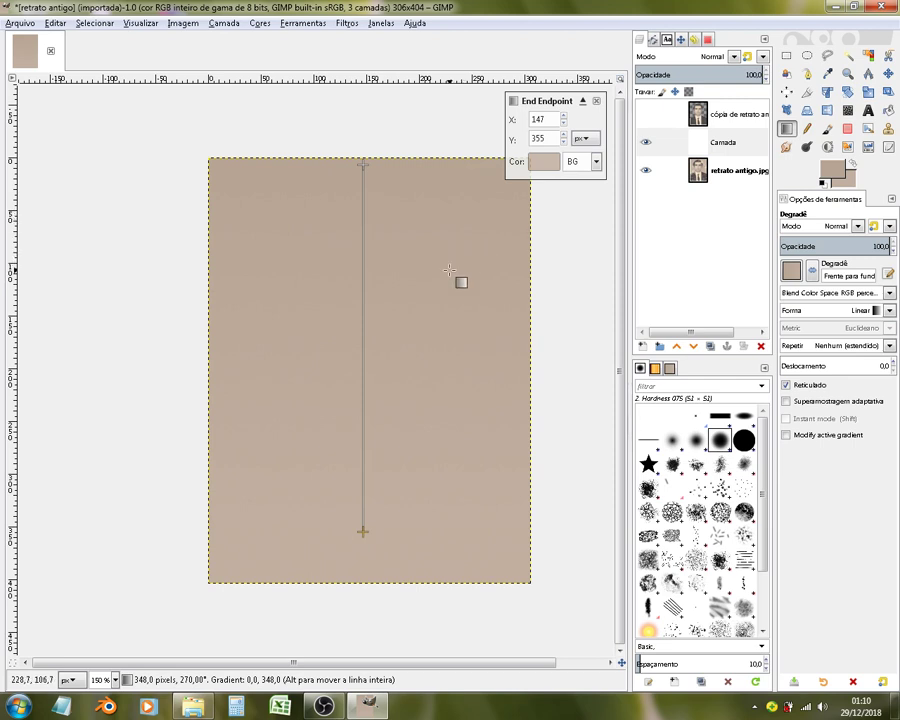
key(Return)
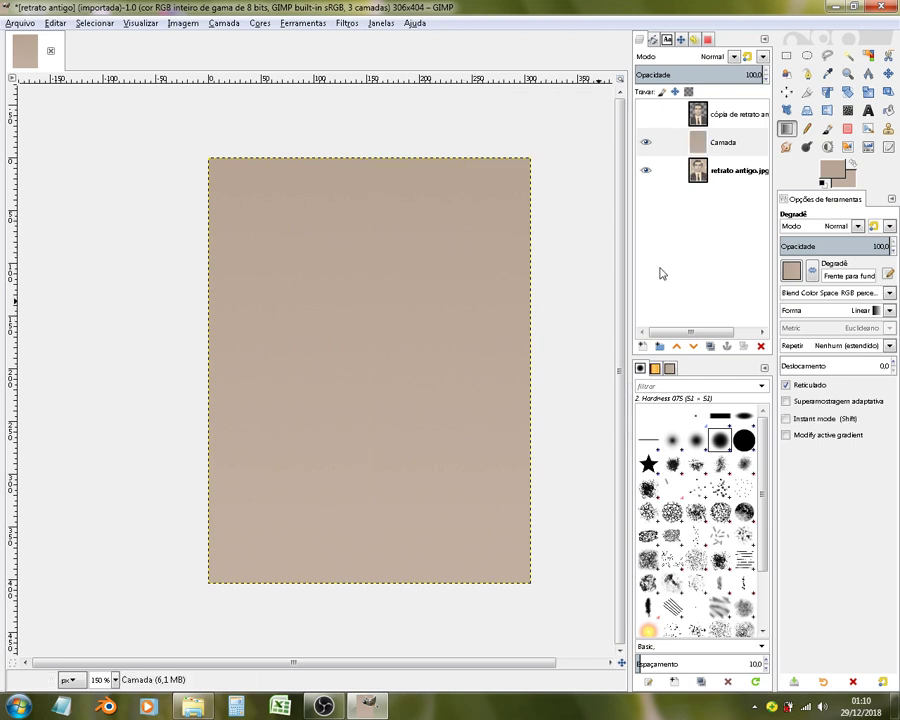
click(645, 115)
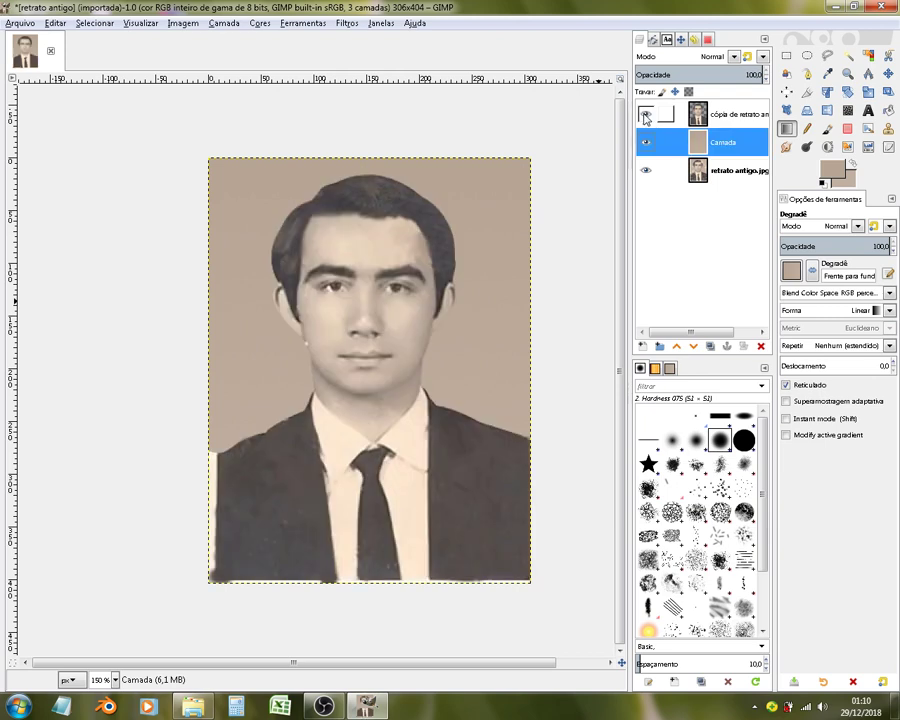
Step: Crop the image to 288×393 px inside the ragged left and bottom edges
click(807, 92)
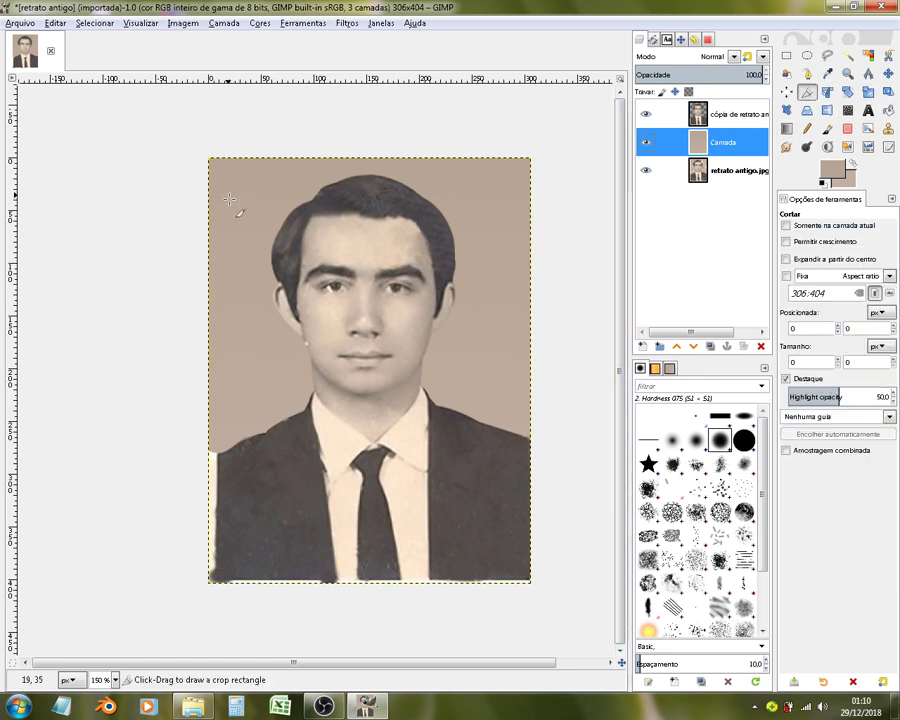
drag(222, 157, 590, 582)
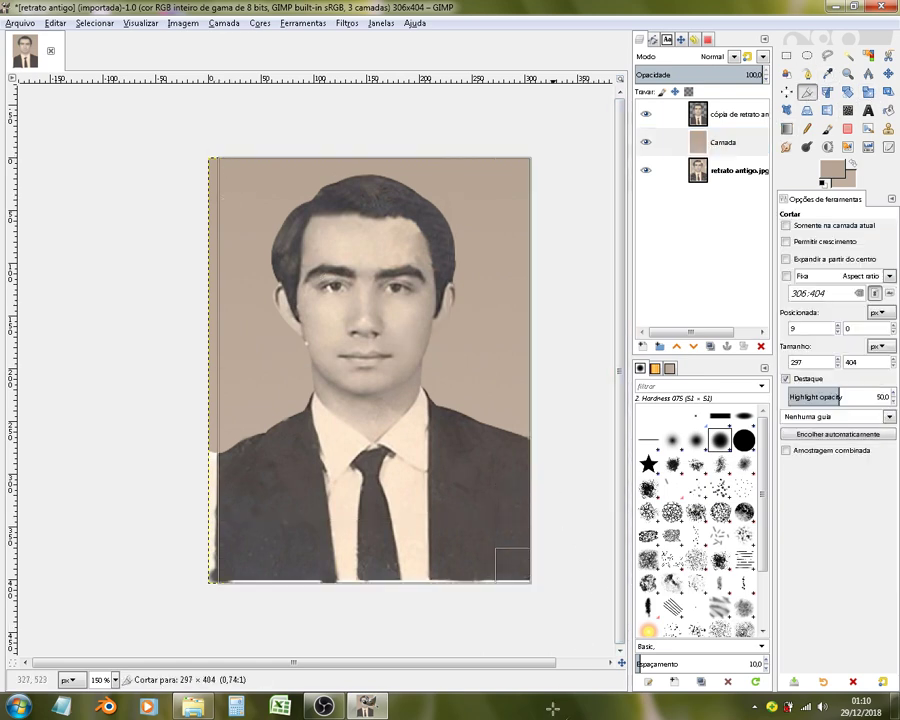
drag(396, 576, 389, 564)
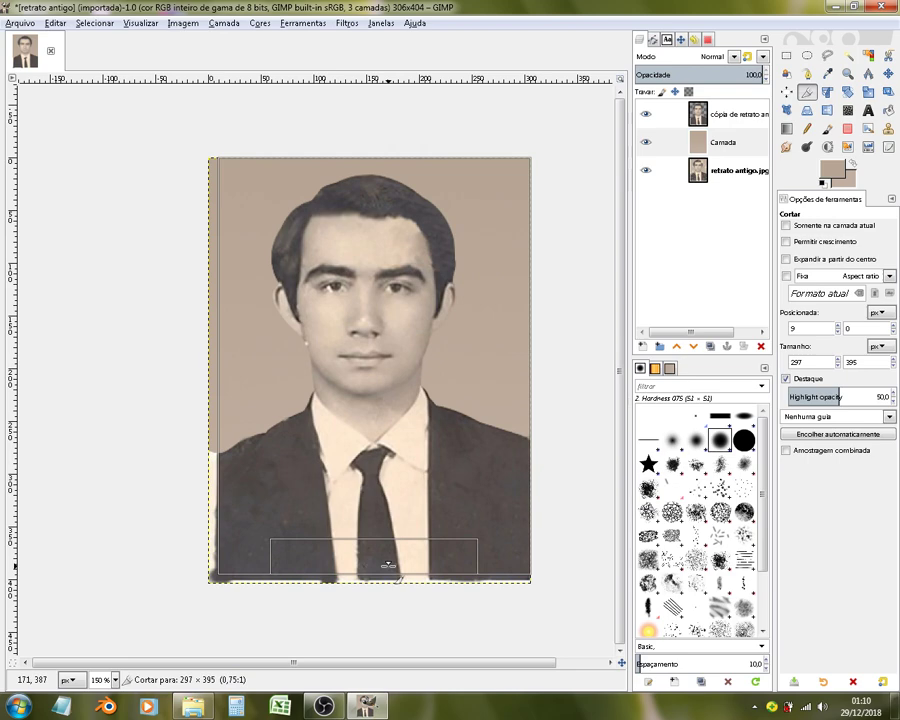
mouse_move(523, 185)
mouse_down()
mouse_move(507, 188)
mouse_move(497, 176)
mouse_up()
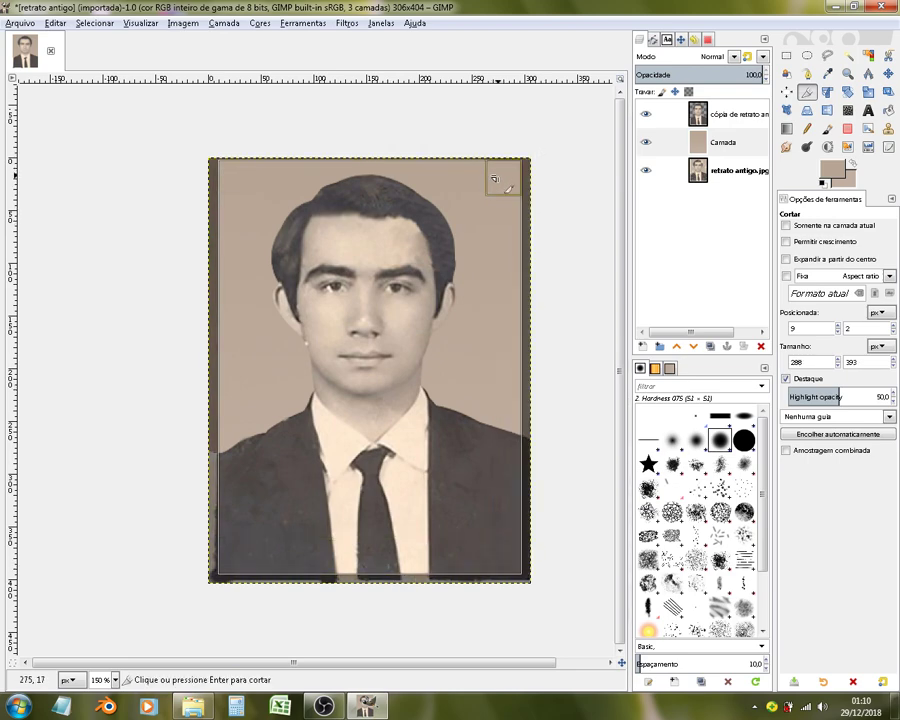
drag(462, 250, 476, 271)
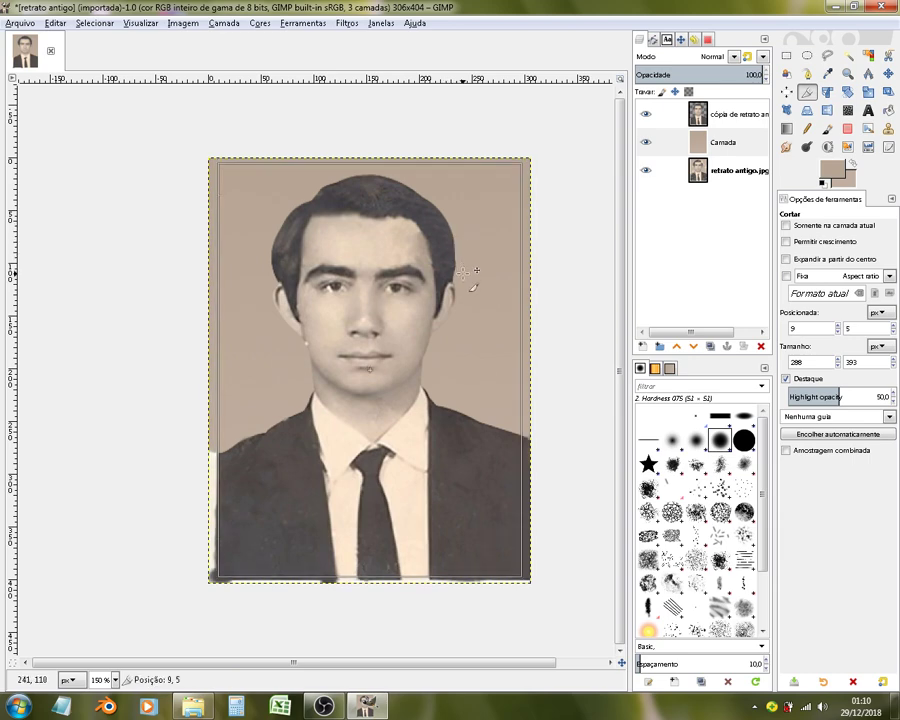
key(Return)
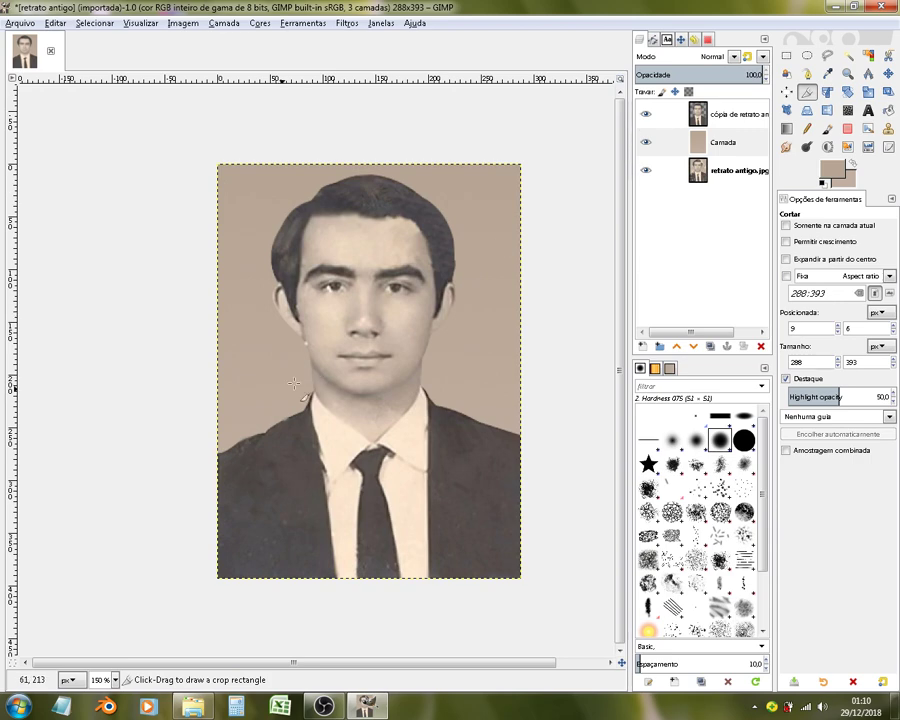
Step: Zoom in and clone skin tone over the bright speck beside the face with a 5.77 brush
scroll(293, 383, up, 2)
scroll(300, 368, up, 2)
scroll(300, 368, up, 2)
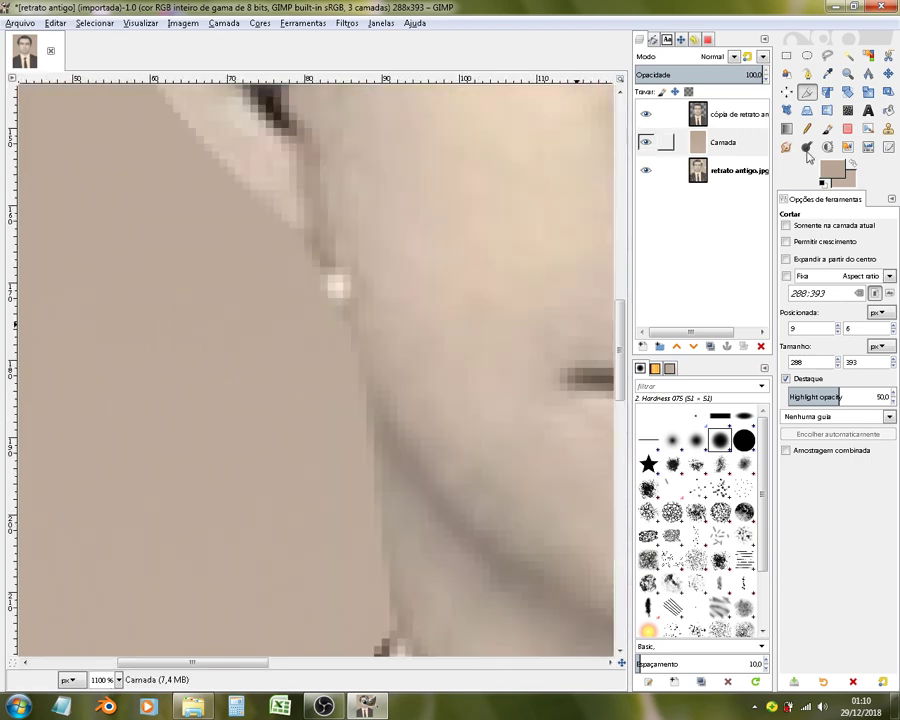
click(887, 128)
click(730, 114)
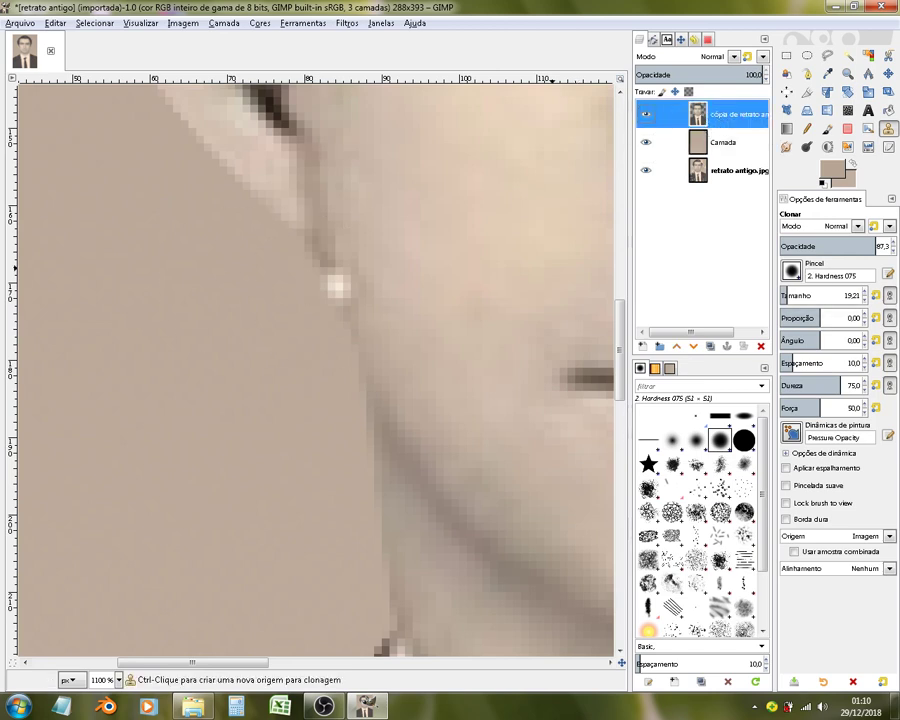
click(785, 295)
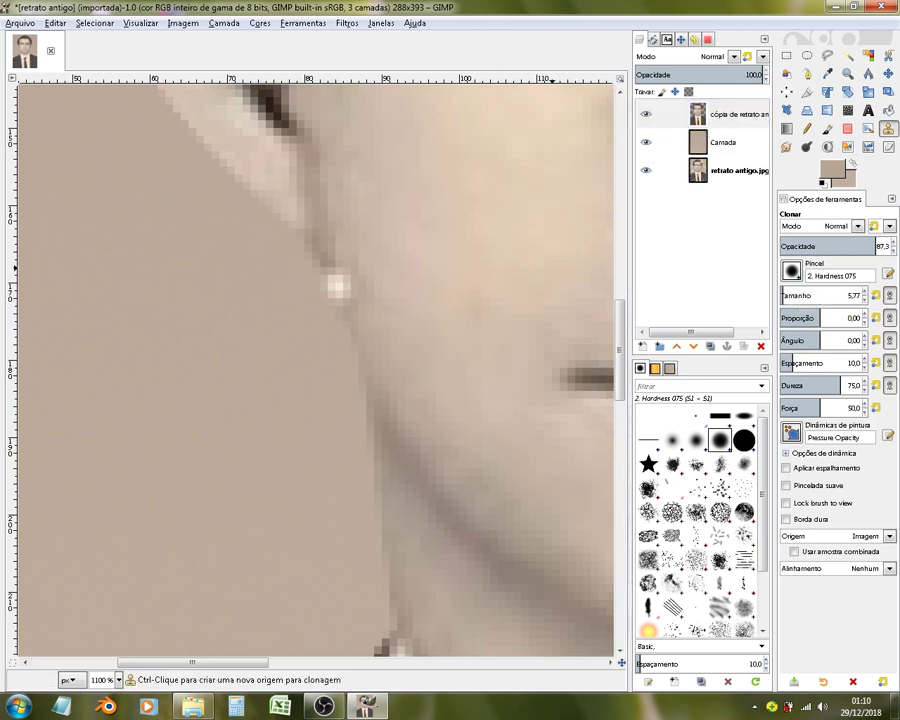
ctrl+click(328, 256)
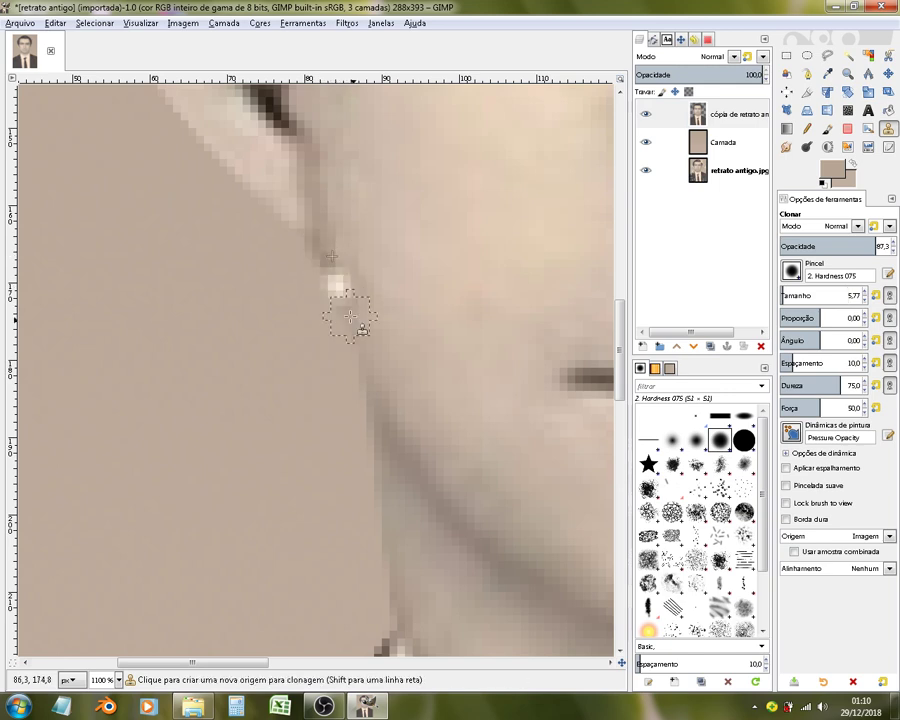
click(340, 289)
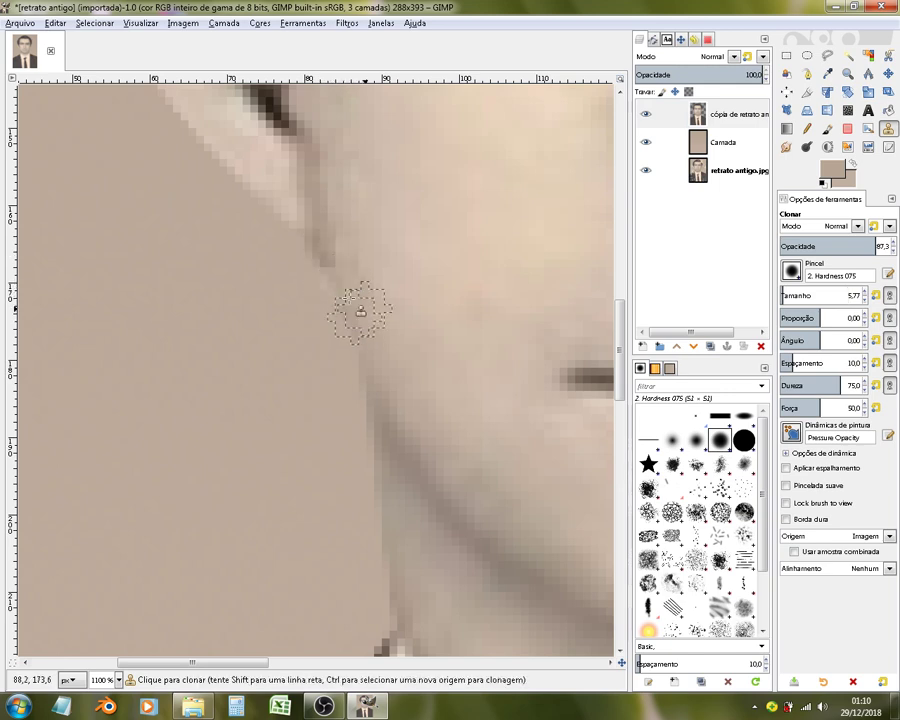
Step: Zoom back out and briefly check the original layer before reselecting the portrait copy
scroll(360, 310, down, 4)
scroll(480, 450, down, 3)
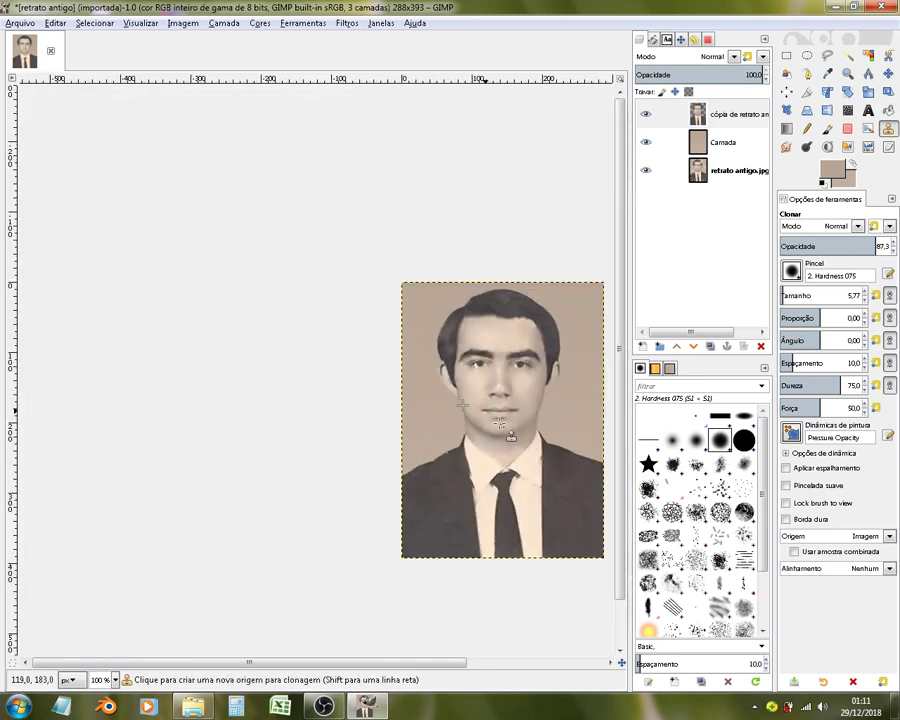
scroll(505, 385, up, 1)
drag(386, 666, 527, 668)
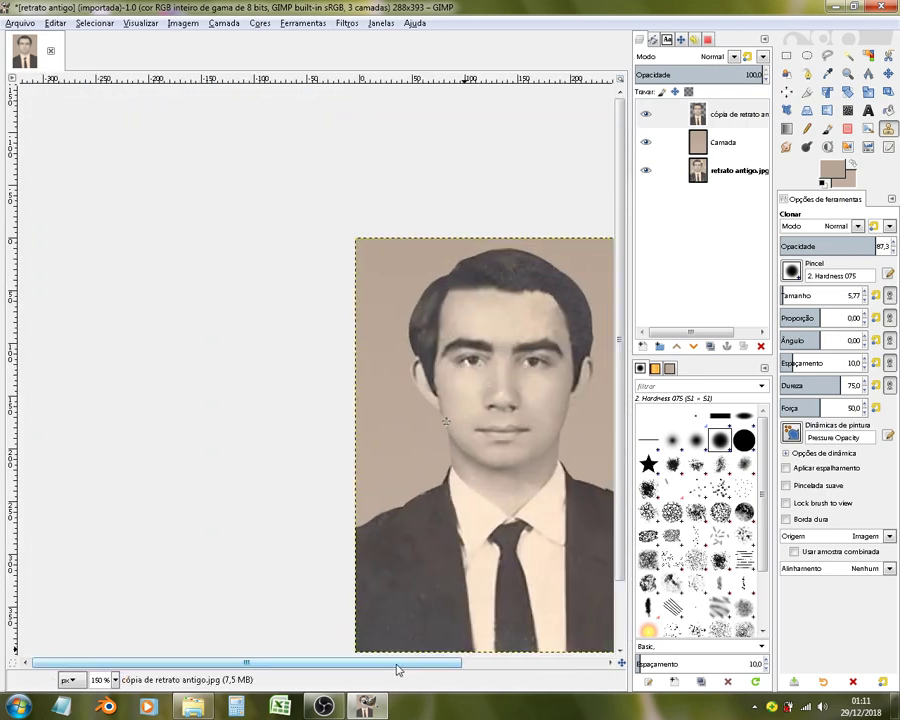
click(705, 171)
click(713, 118)
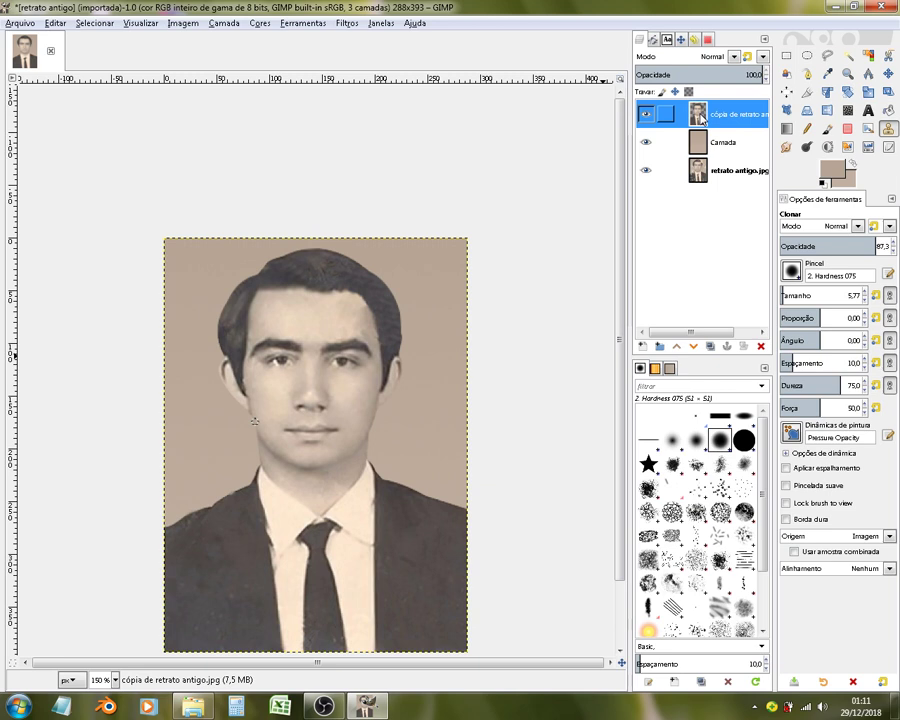
Step: Create a Visível layer from the visible image and hide the layers beneath it
right_click(702, 118)
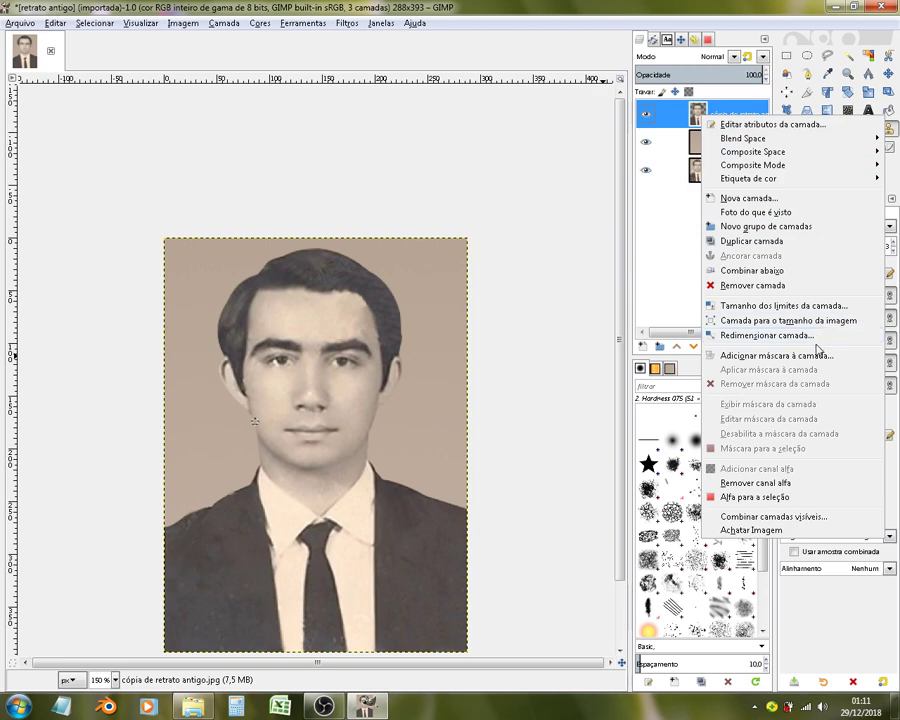
click(745, 214)
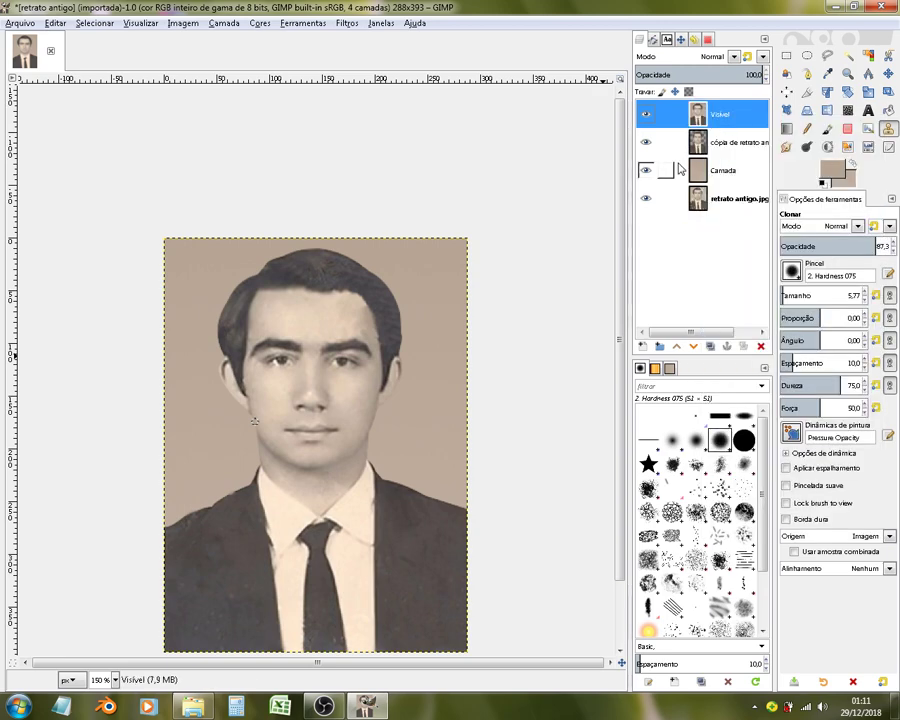
shift+click(646, 116)
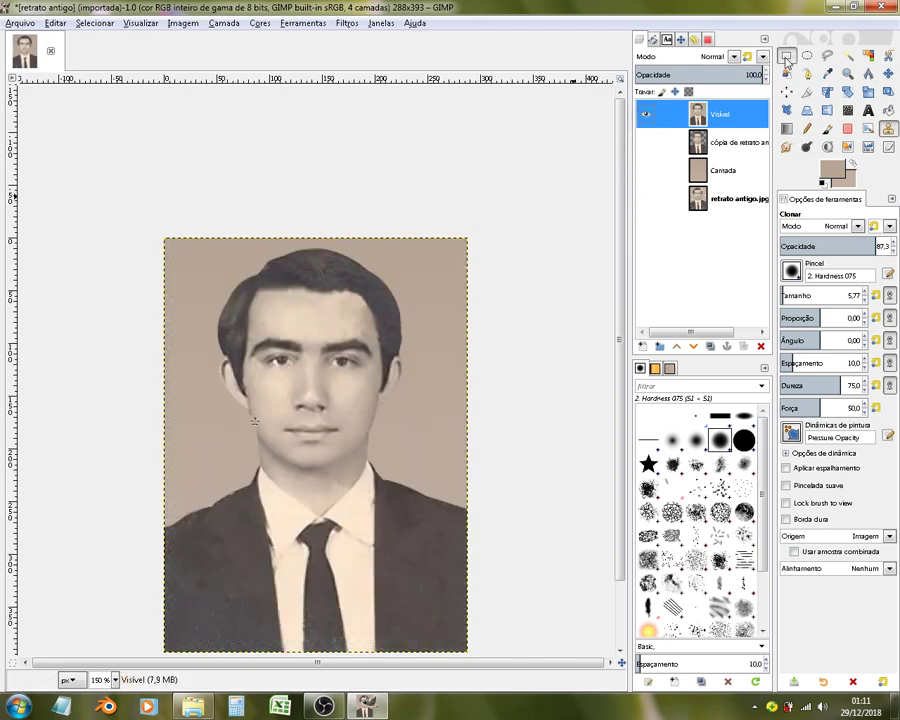
key(r)
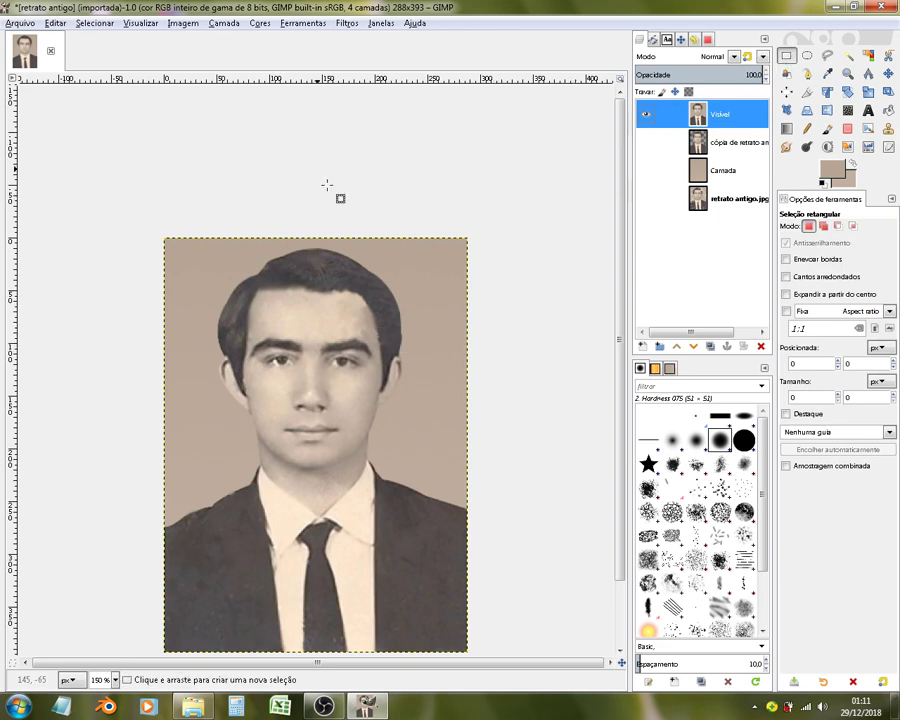
click(341, 24)
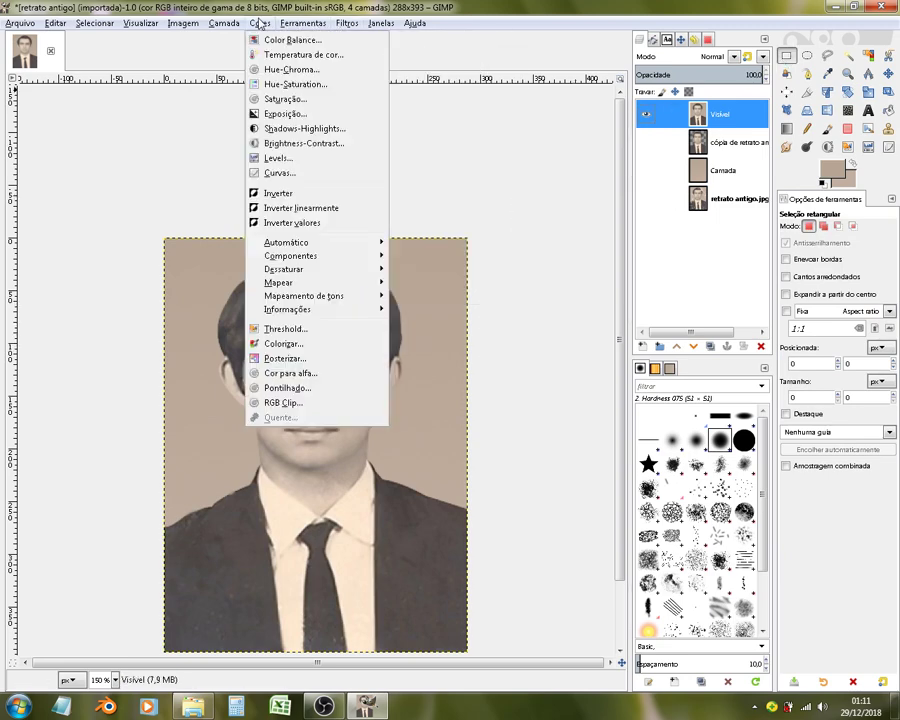
mouse_move(259, 23)
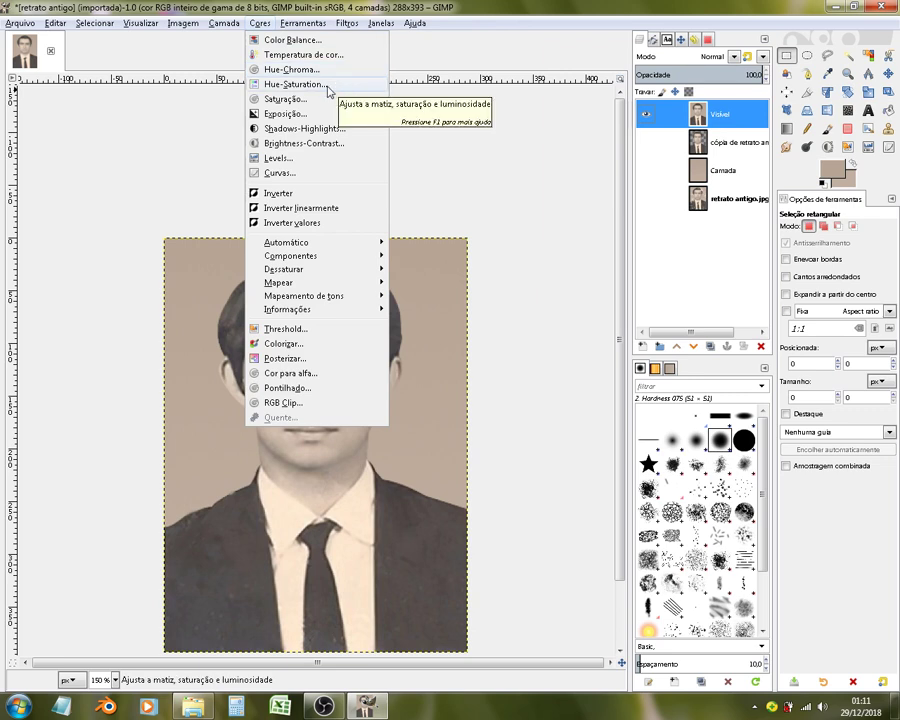
Step: Preview hue shifts on all colours, then yellow and green tones, resetting each
click(328, 88)
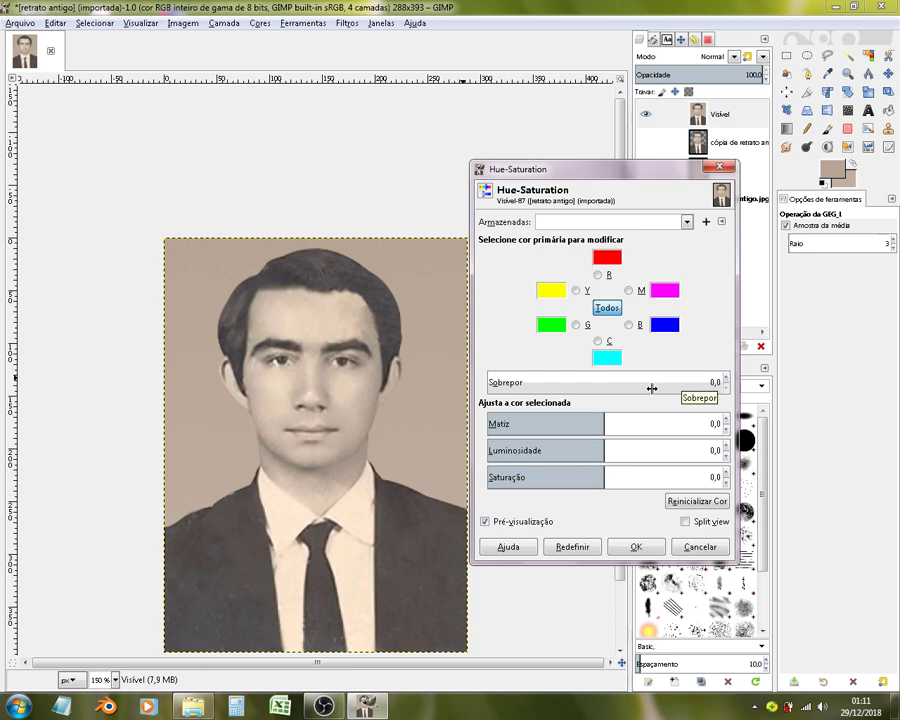
mouse_move(562, 423)
mouse_down()
mouse_move(587, 424)
mouse_move(566, 424)
mouse_up()
click(713, 502)
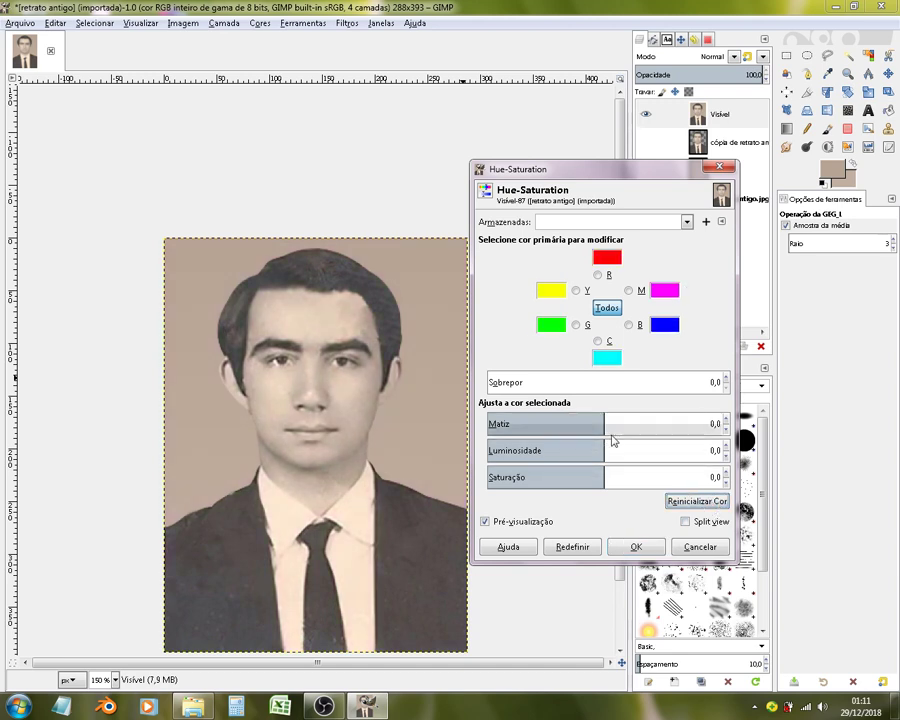
click(576, 290)
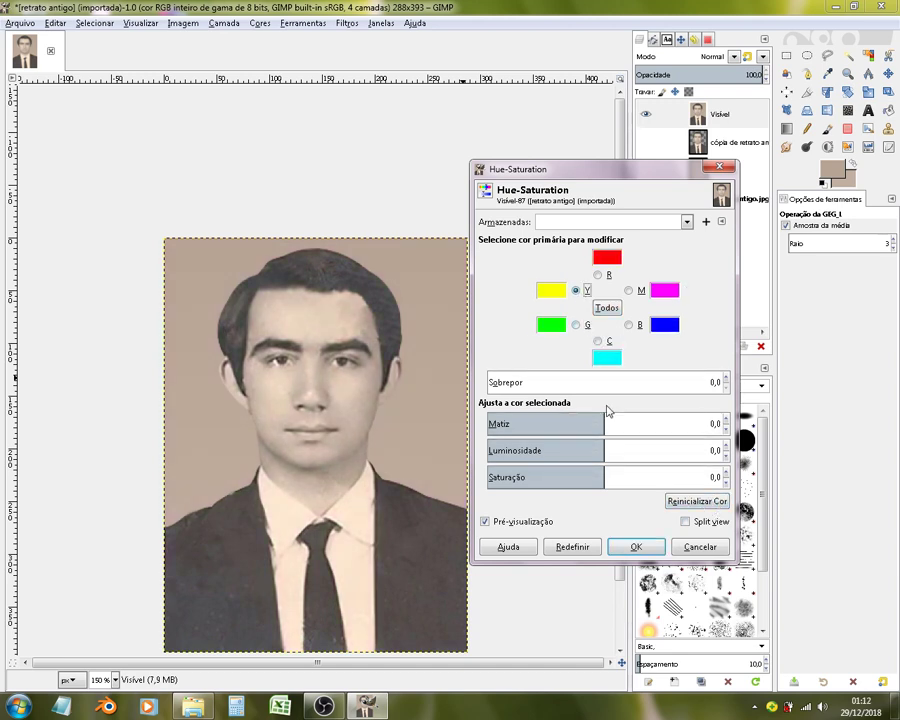
mouse_move(592, 424)
mouse_down()
mouse_move(535, 424)
mouse_move(672, 424)
mouse_up()
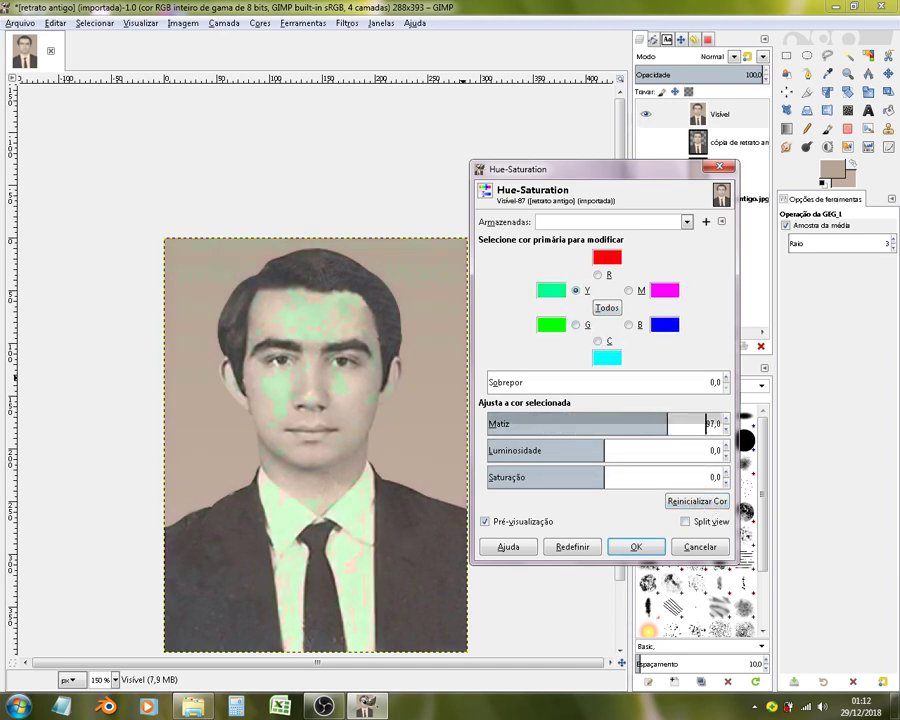
click(697, 501)
click(576, 325)
mouse_move(606, 424)
mouse_down()
mouse_move(539, 424)
mouse_move(685, 424)
mouse_up()
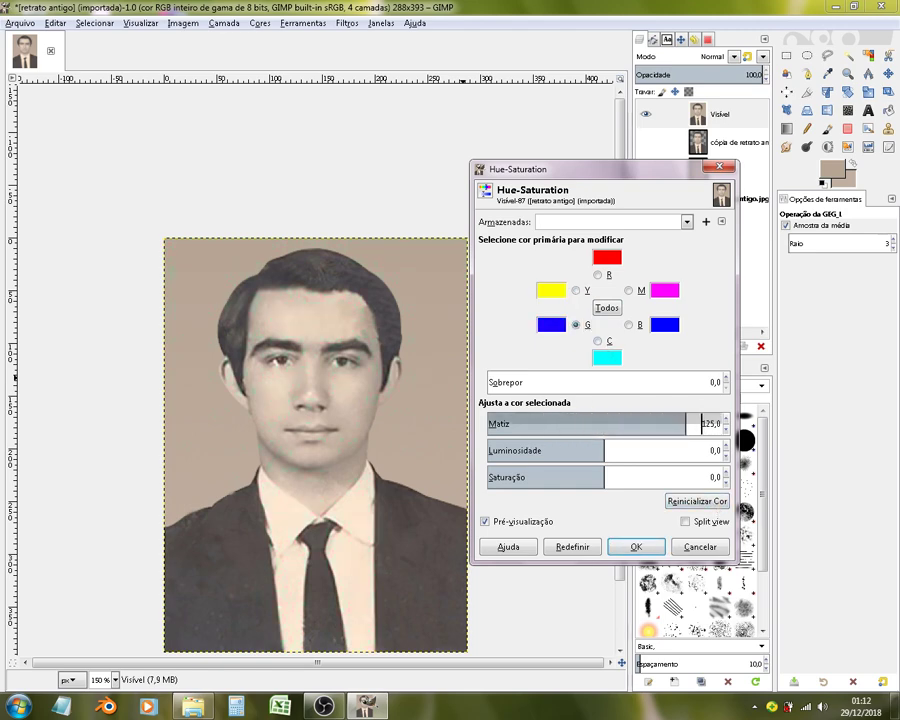
click(717, 503)
Step: Test hue, saturation and lightness changes on magenta and red tones, then reset them
click(628, 290)
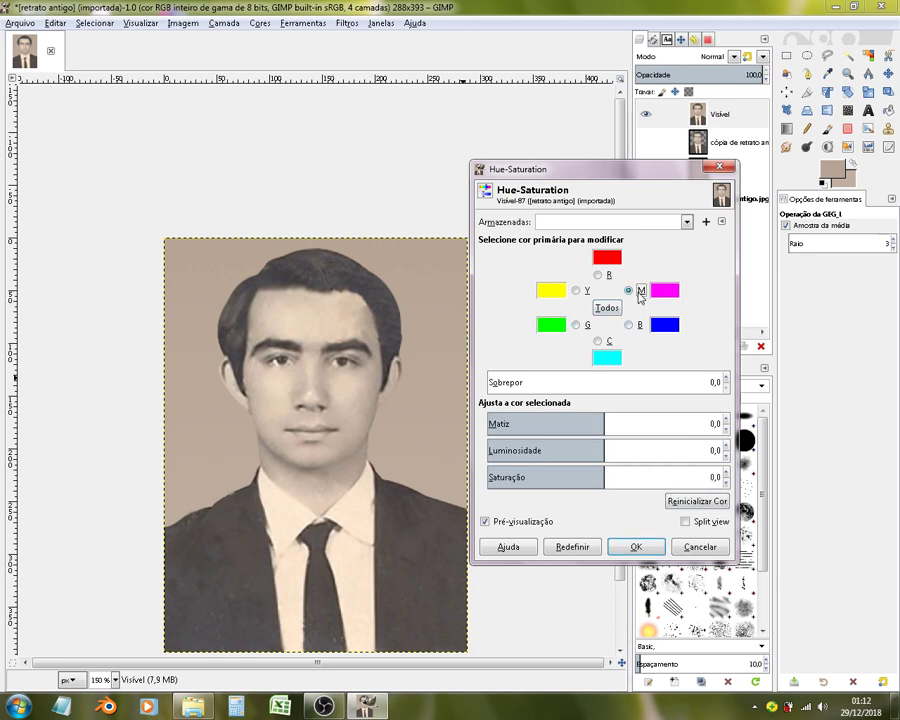
mouse_move(603, 424)
mouse_down()
mouse_move(548, 424)
mouse_move(613, 424)
mouse_up()
click(697, 501)
click(597, 274)
drag(605, 424, 640, 418)
click(680, 500)
mouse_move(614, 477)
mouse_down()
mouse_move(677, 477)
mouse_move(542, 472)
mouse_move(632, 477)
mouse_move(703, 450)
mouse_up()
mouse_move(545, 450)
mouse_down()
mouse_move(644, 450)
mouse_move(572, 424)
mouse_move(693, 427)
mouse_move(630, 432)
mouse_up()
click(686, 501)
Step: With all colours targeted, lower saturation by about 54.5 and apply
click(607, 307)
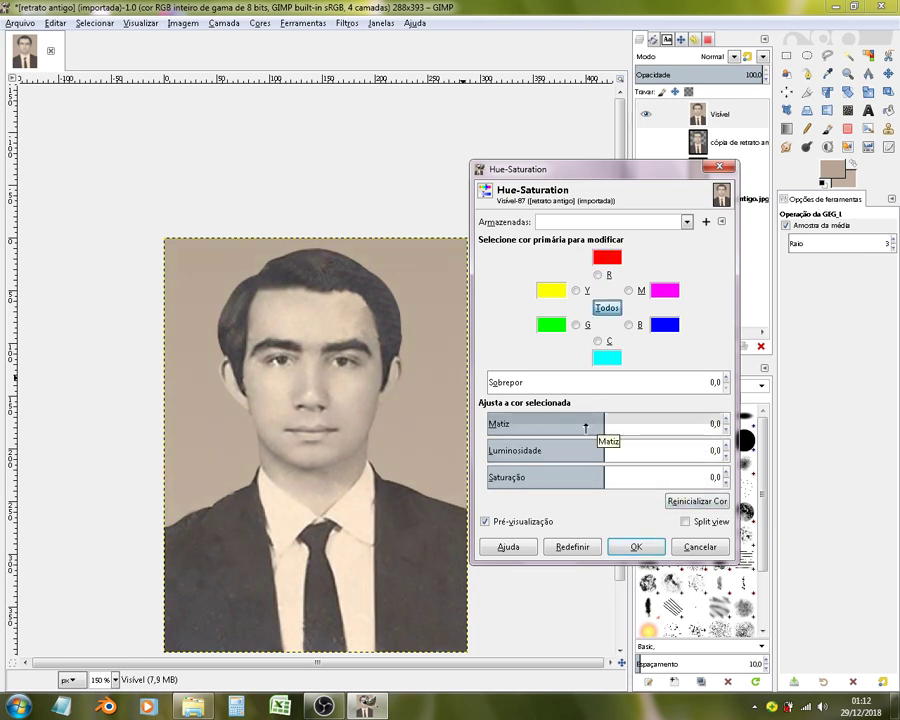
click(601, 477)
drag(645, 481, 657, 482)
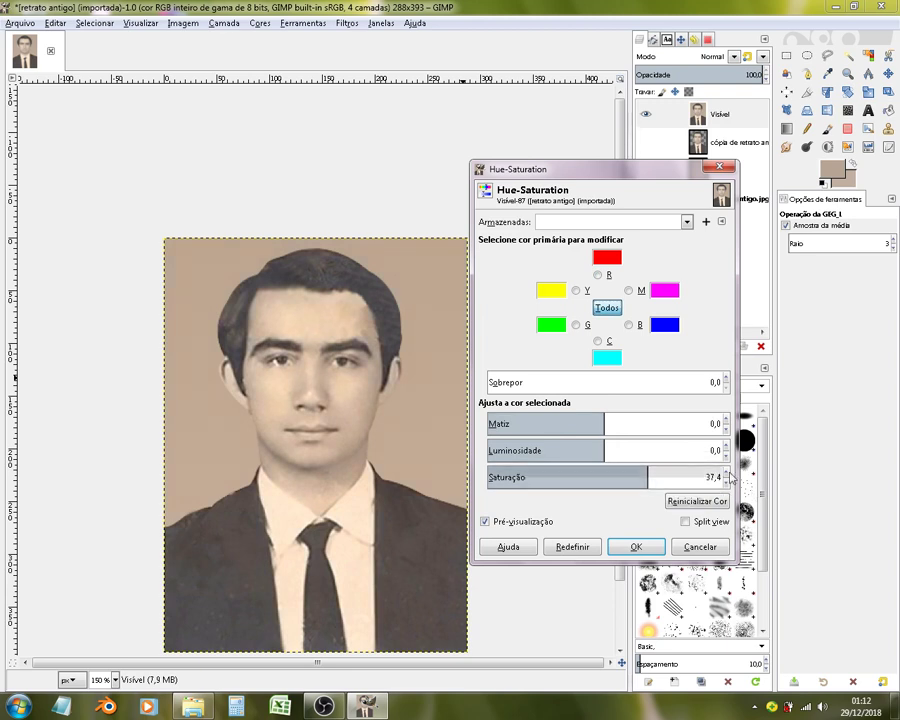
drag(650, 473, 523, 477)
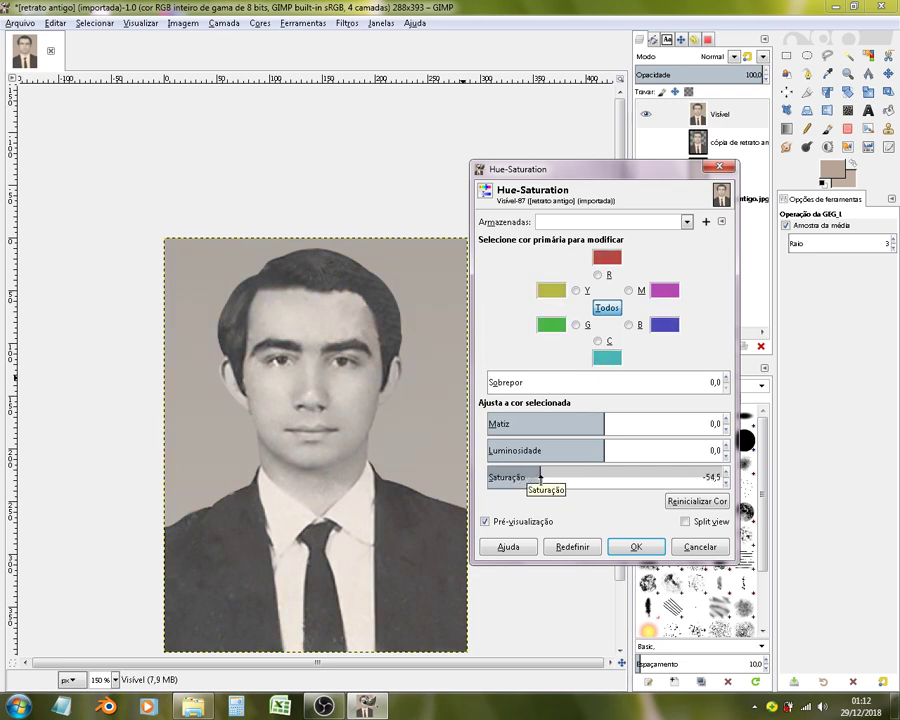
click(634, 546)
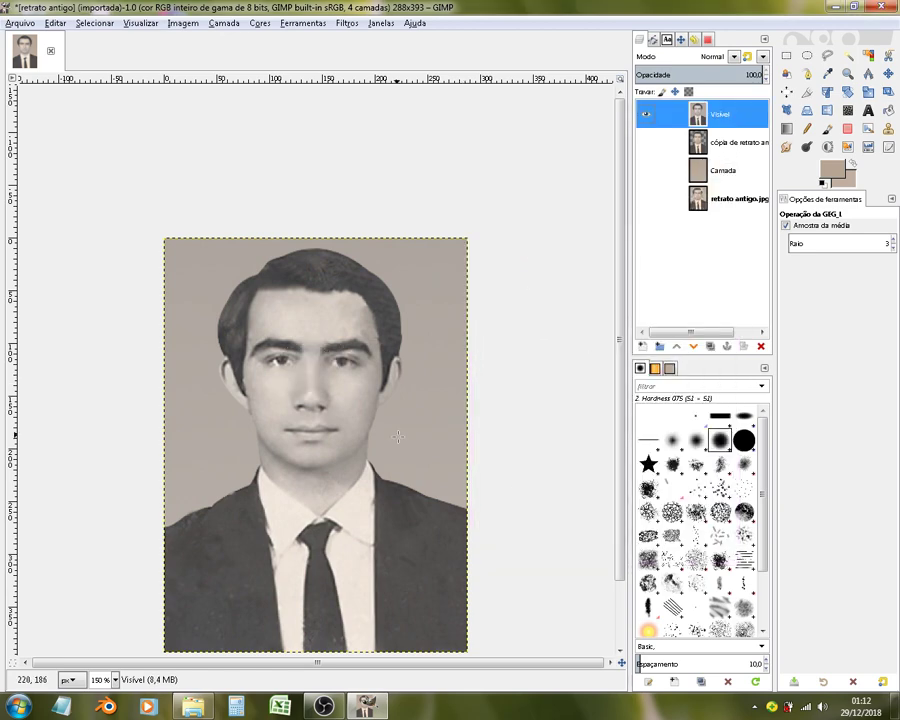
Step: Brighten the grey portrait with a two-point Value curve, raising the upper part and nudging a lower point
scroll(466, 422, down, 2)
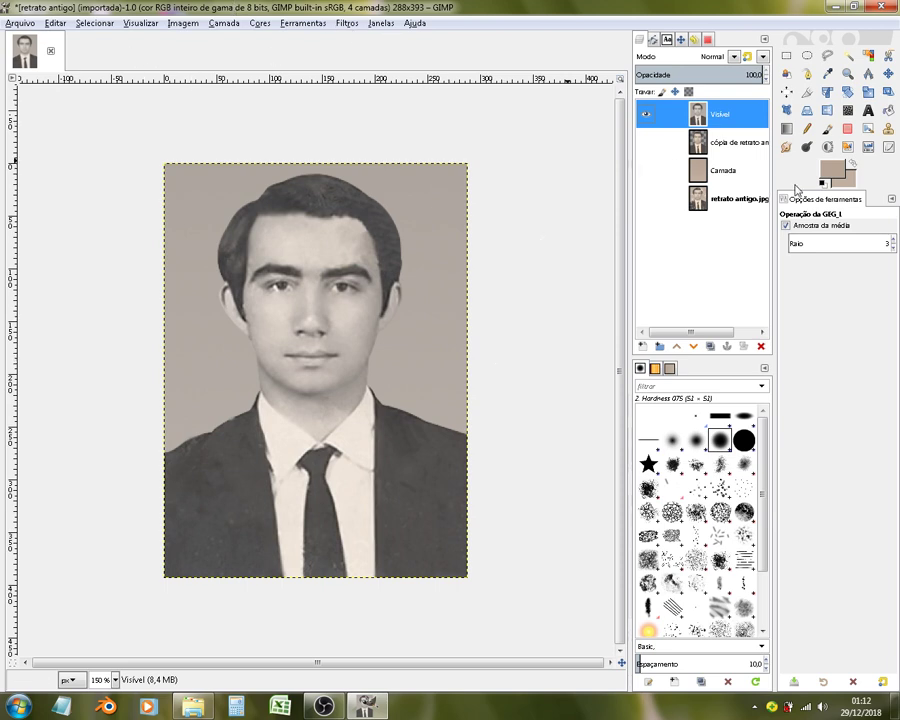
click(888, 147)
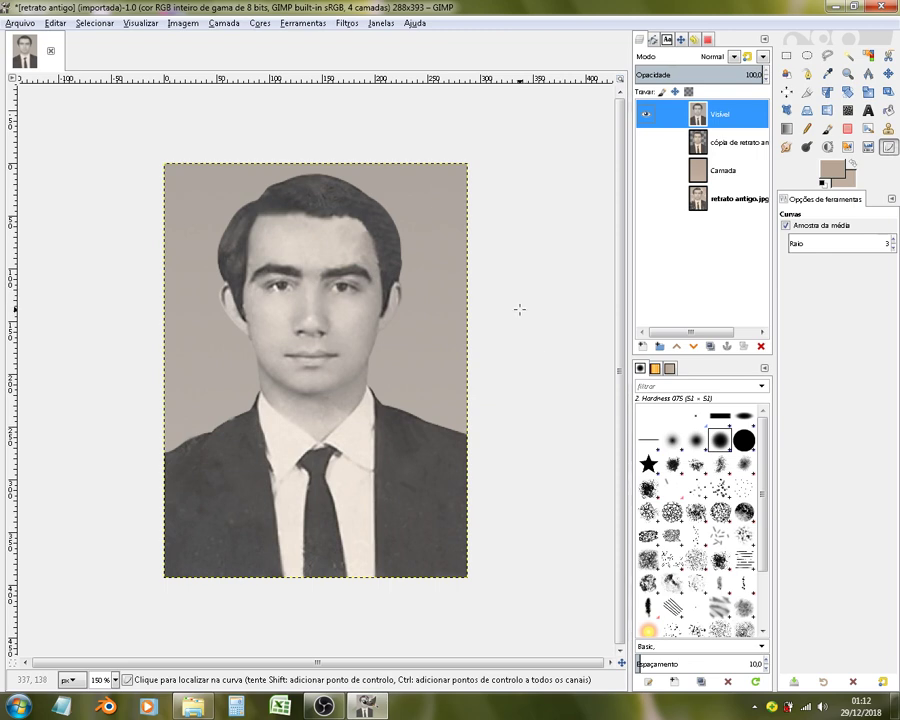
click(519, 310)
mouse_move(648, 397)
mouse_down()
mouse_move(661, 430)
mouse_move(627, 394)
mouse_move(633, 380)
mouse_move(666, 367)
mouse_move(680, 343)
mouse_up()
click(606, 425)
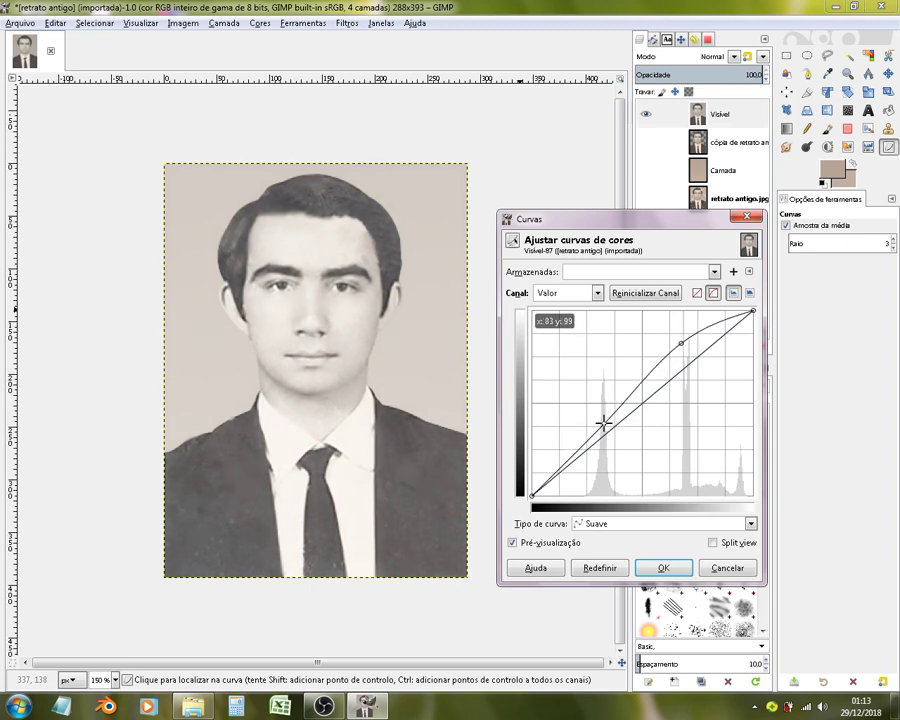
drag(607, 428, 602, 426)
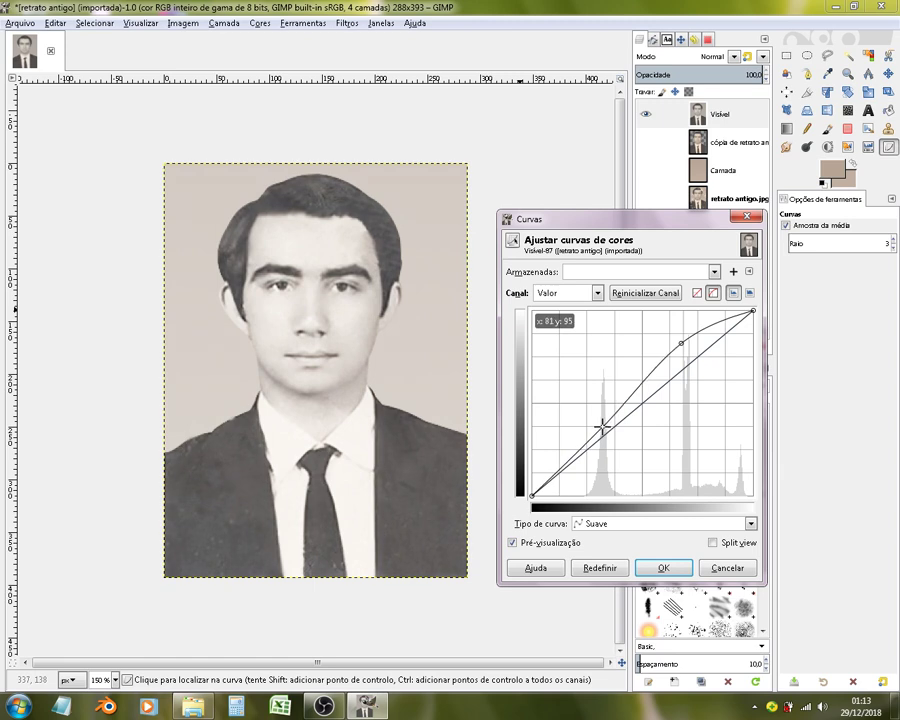
drag(602, 427, 605, 428)
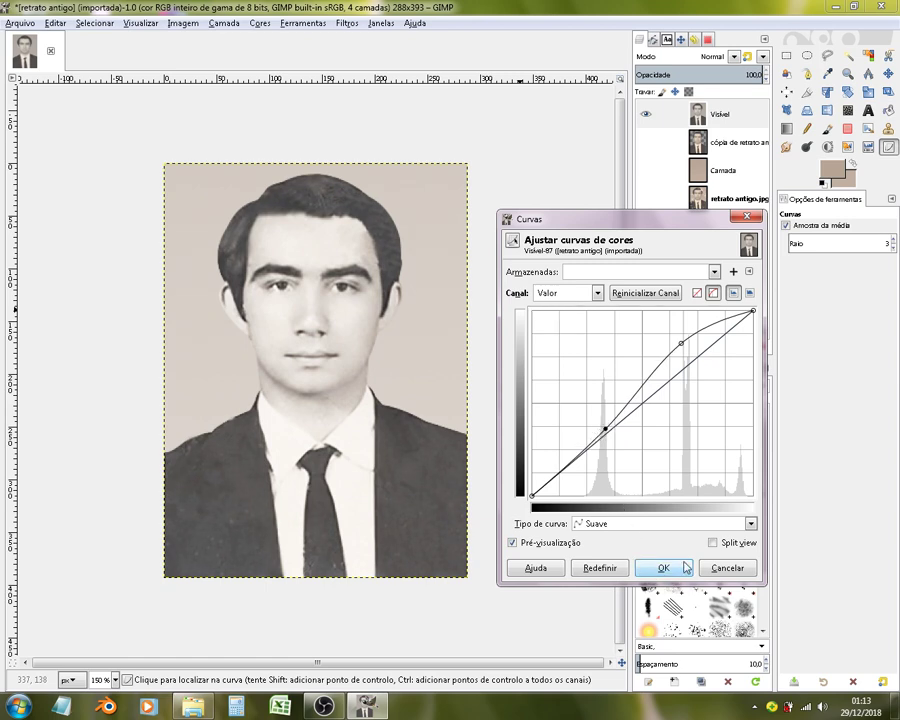
click(686, 567)
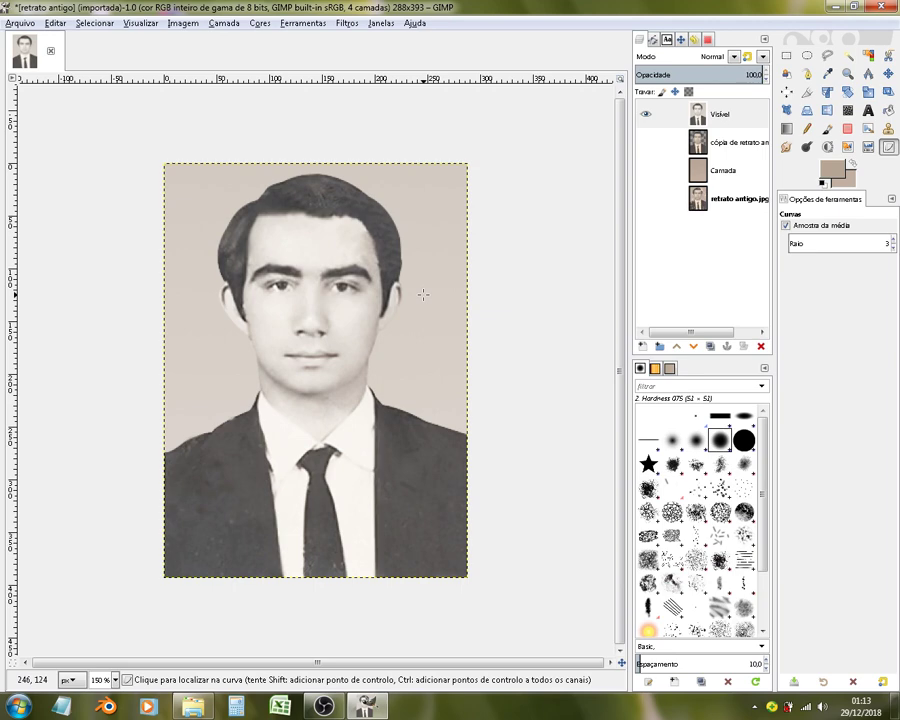
Step: Turn on retrato antigo.jpg under Visível, toggle Visível to compare versions, and reselect Visível
scroll(300, 273, up, 3)
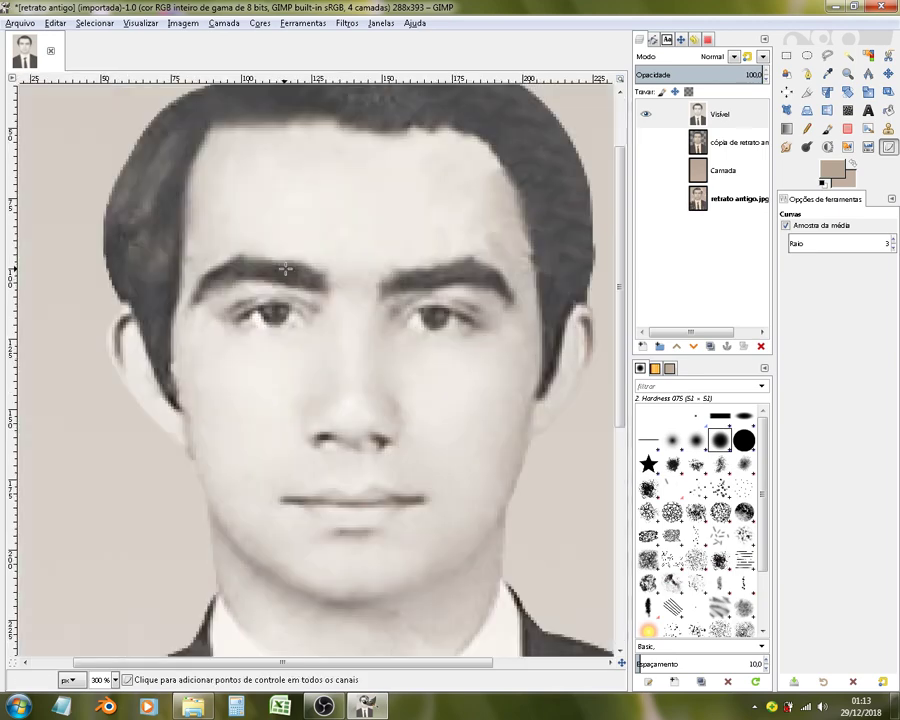
scroll(286, 262, down, 3)
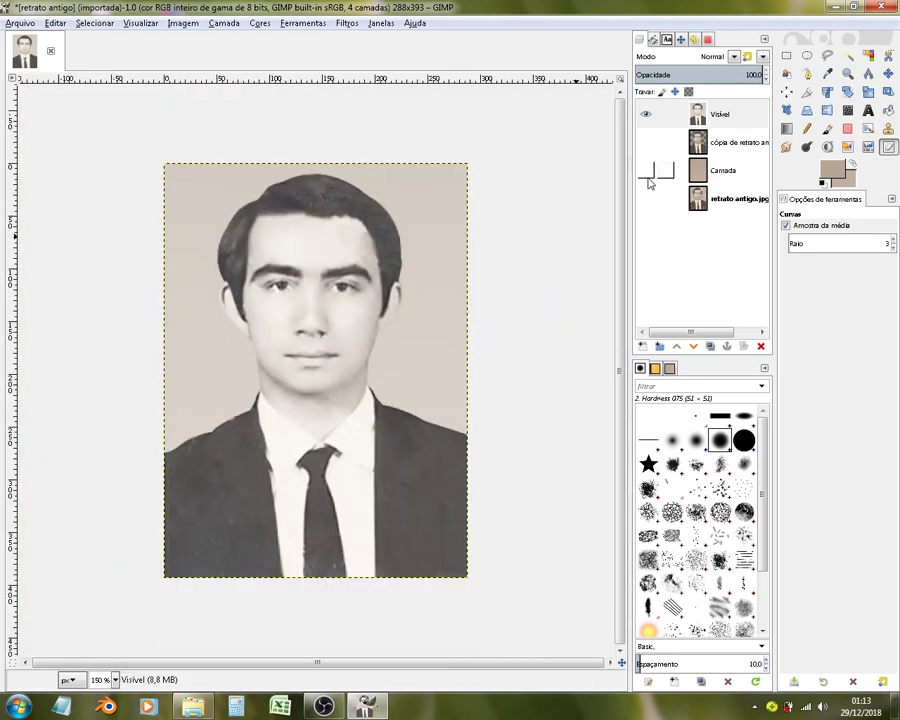
click(645, 198)
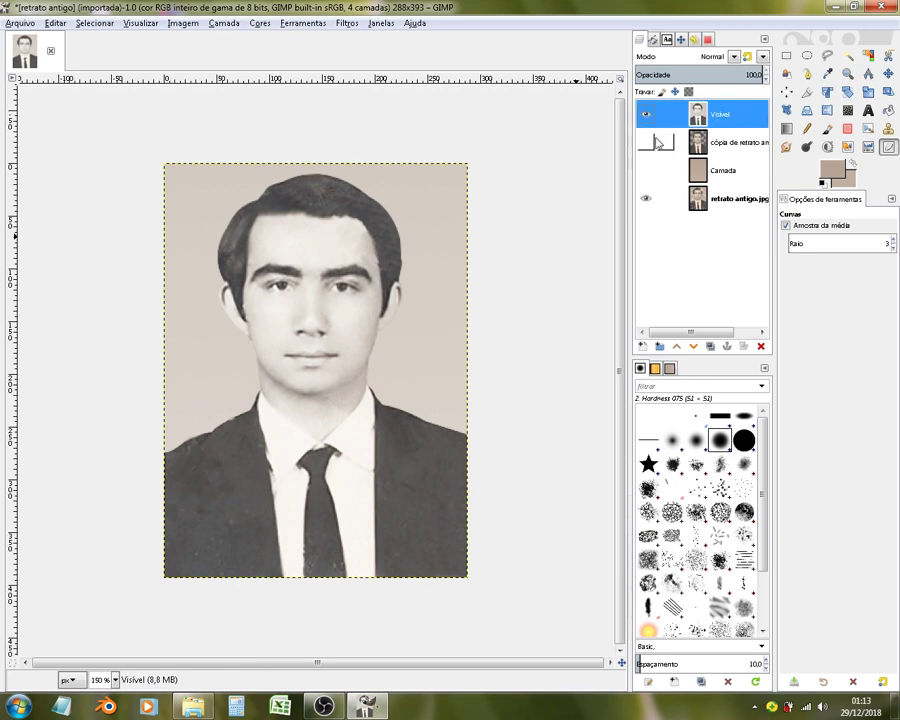
click(646, 114)
click(646, 114)
click(646, 114)
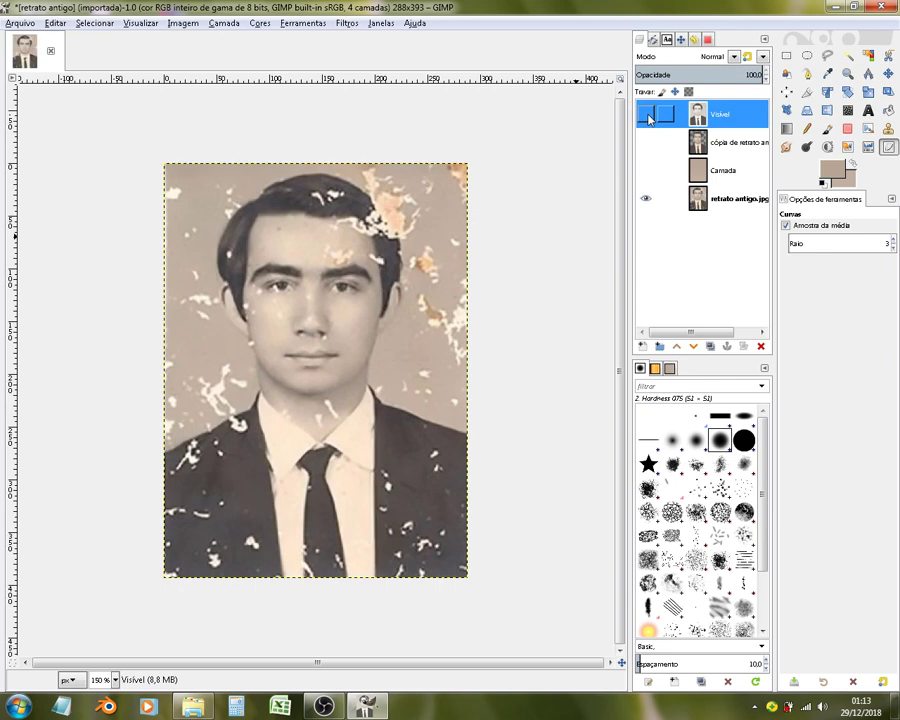
click(646, 114)
click(646, 114)
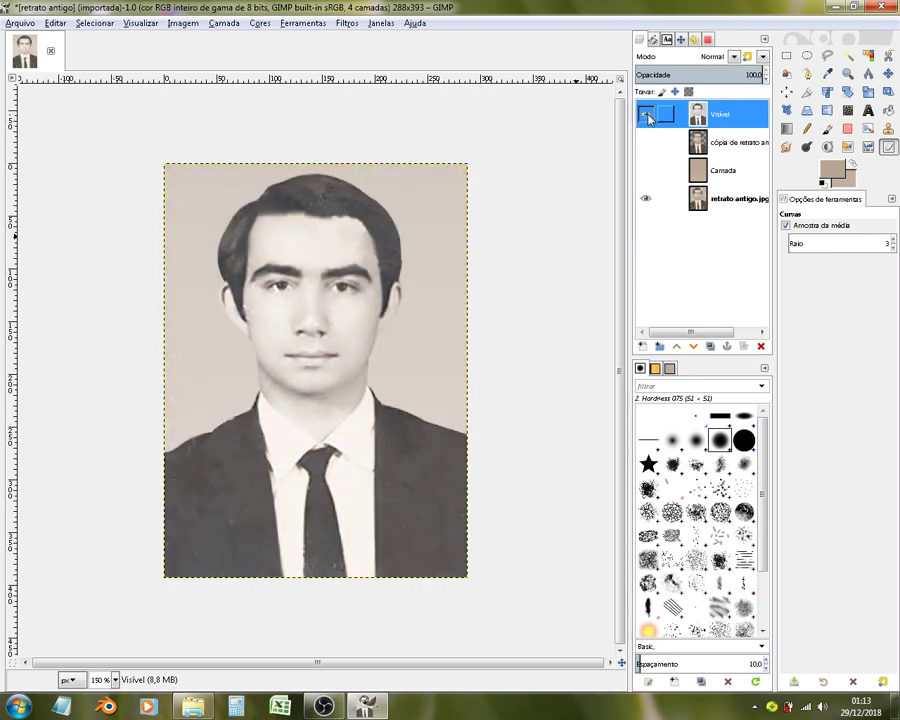
click(668, 198)
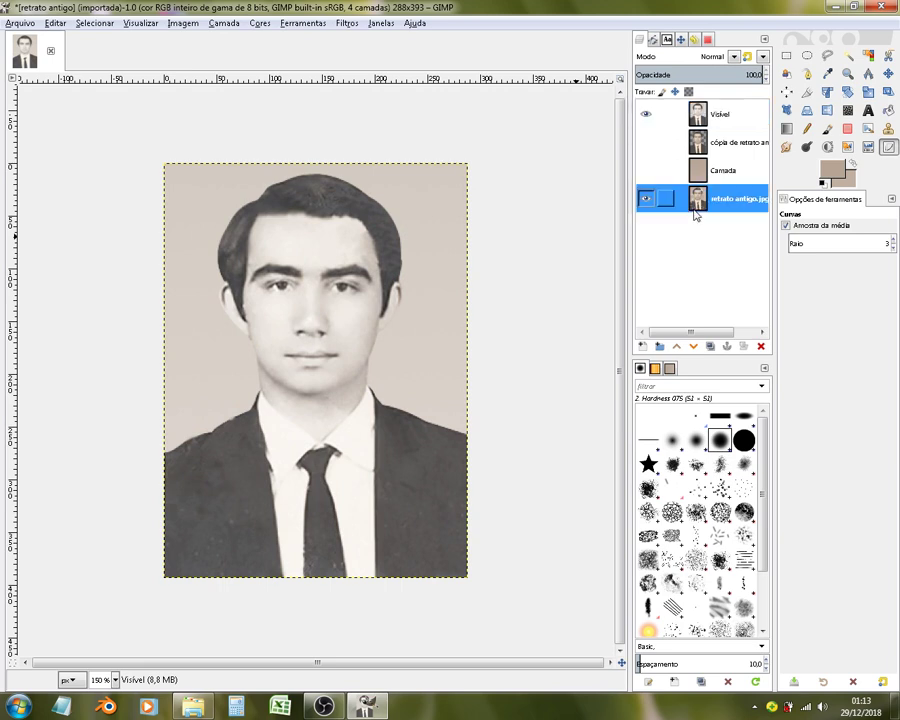
click(668, 116)
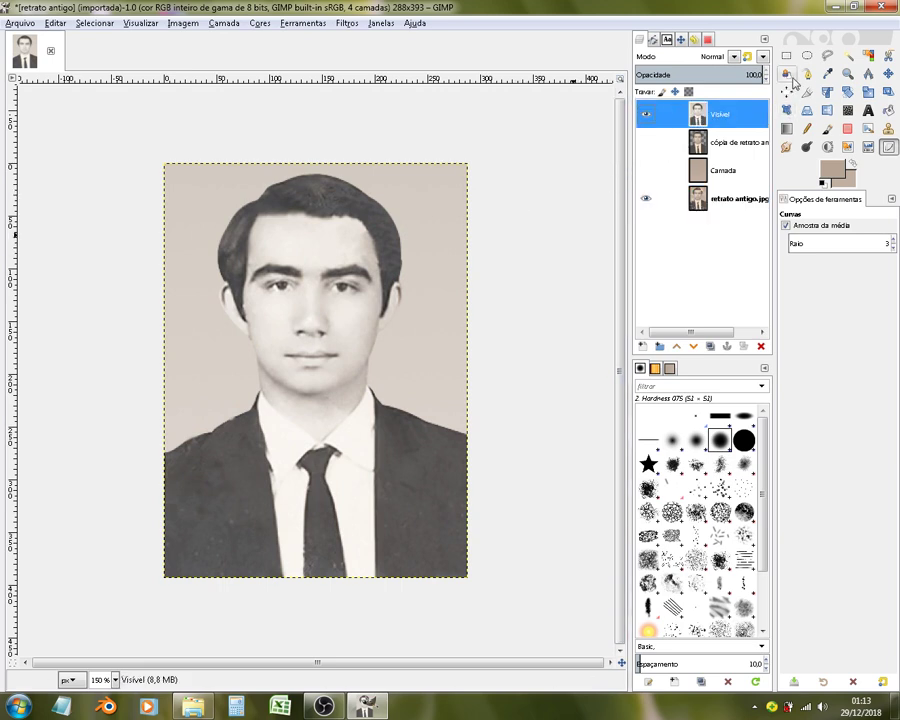
click(887, 73)
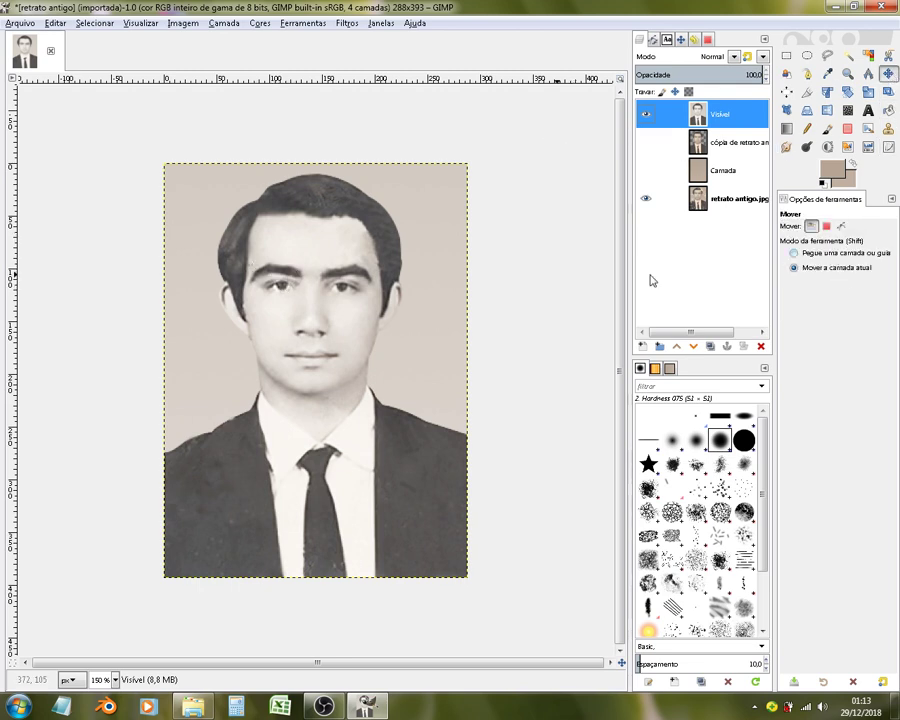
Step: Drag the restored portrait to the right of the original, trying and undoing a crop to content
mouse_move(297, 281)
mouse_down()
mouse_move(597, 284)
mouse_move(588, 287)
mouse_up()
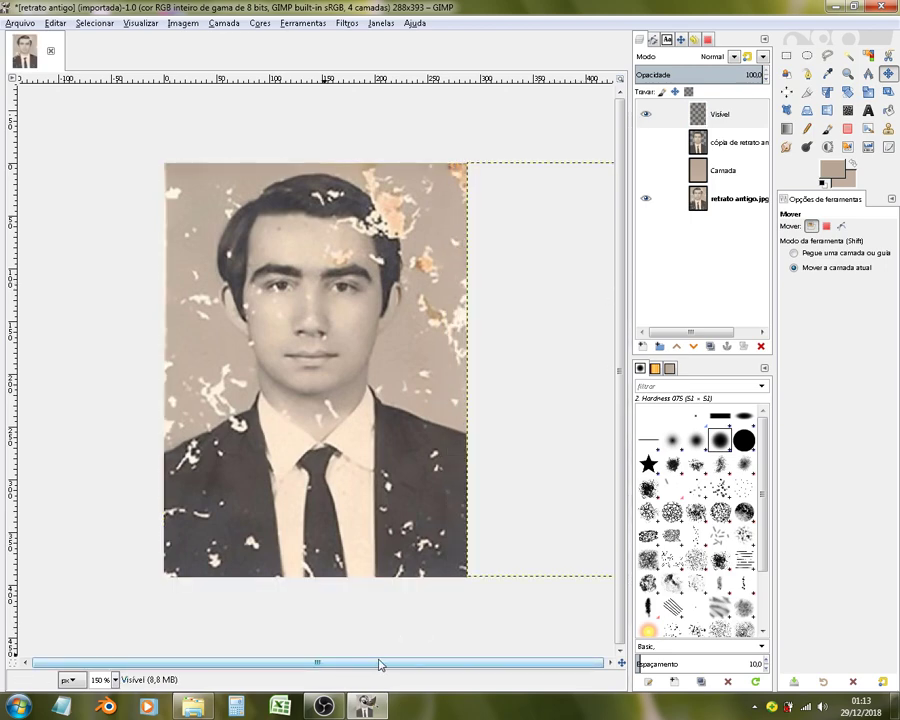
click(182, 23)
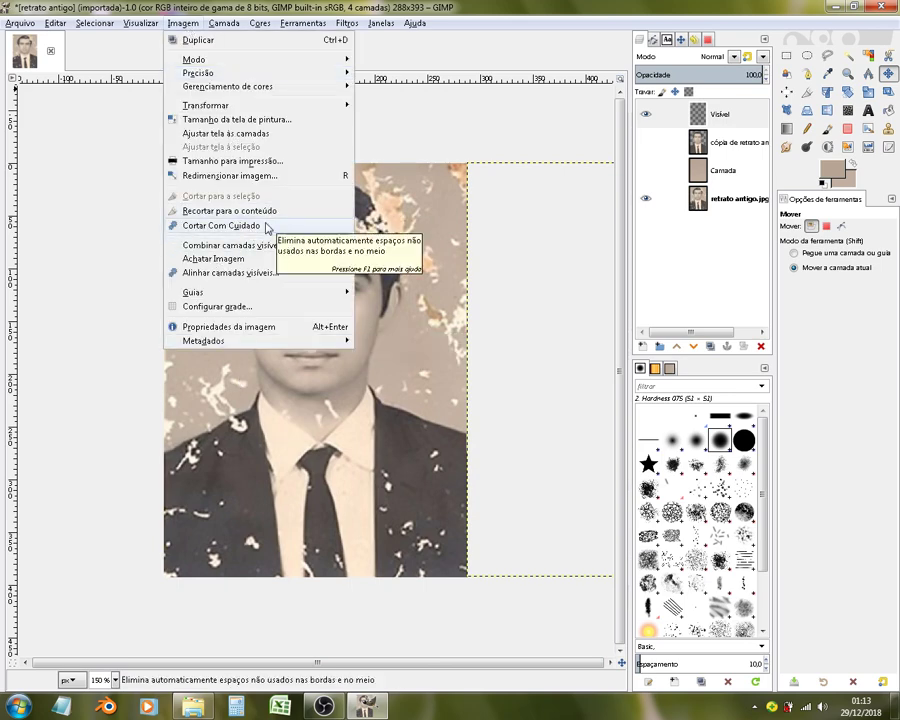
click(266, 226)
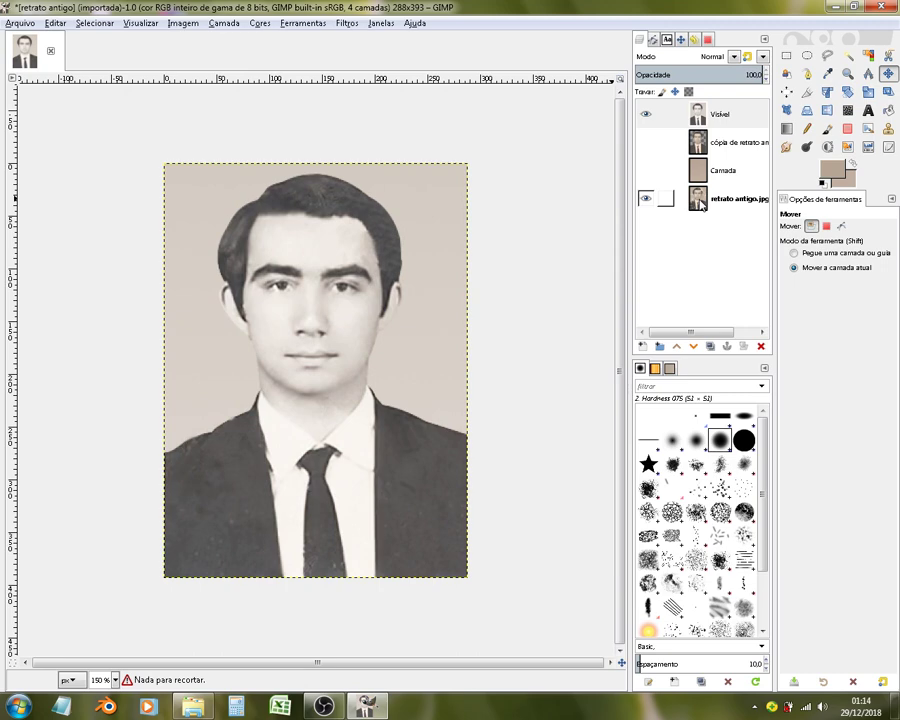
key(ctrl+z)
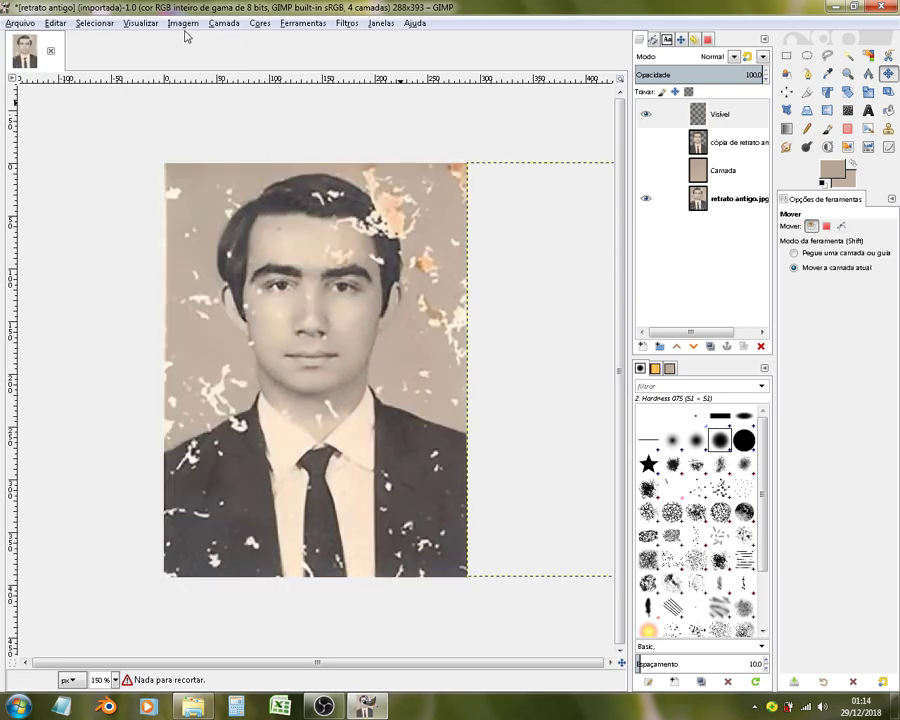
Step: Fit the canvas to all layers at 575×394 and nudge the restored portrait two pixels right
click(183, 22)
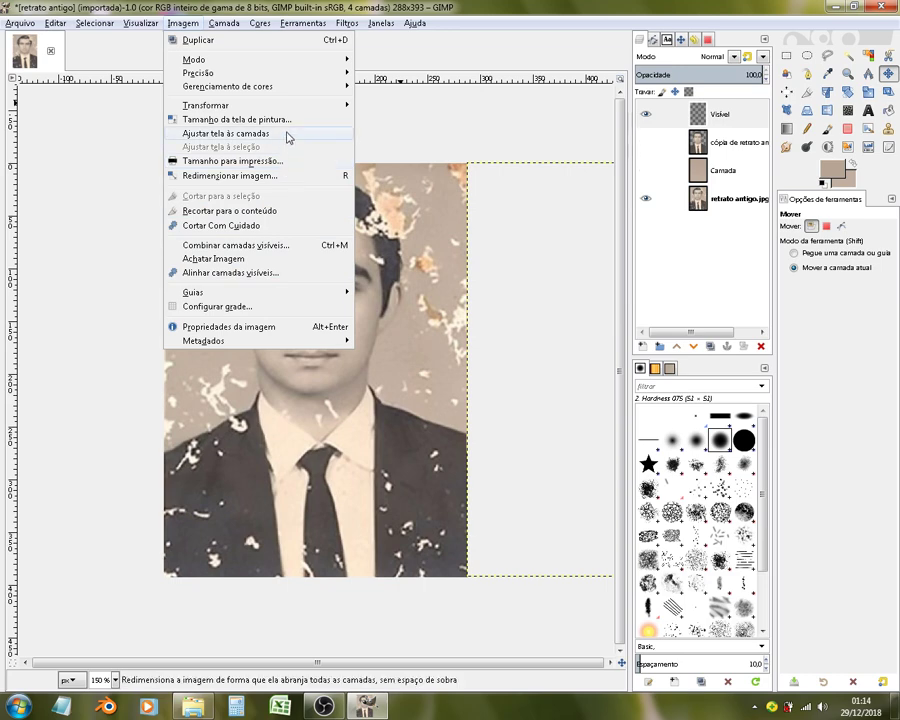
click(287, 135)
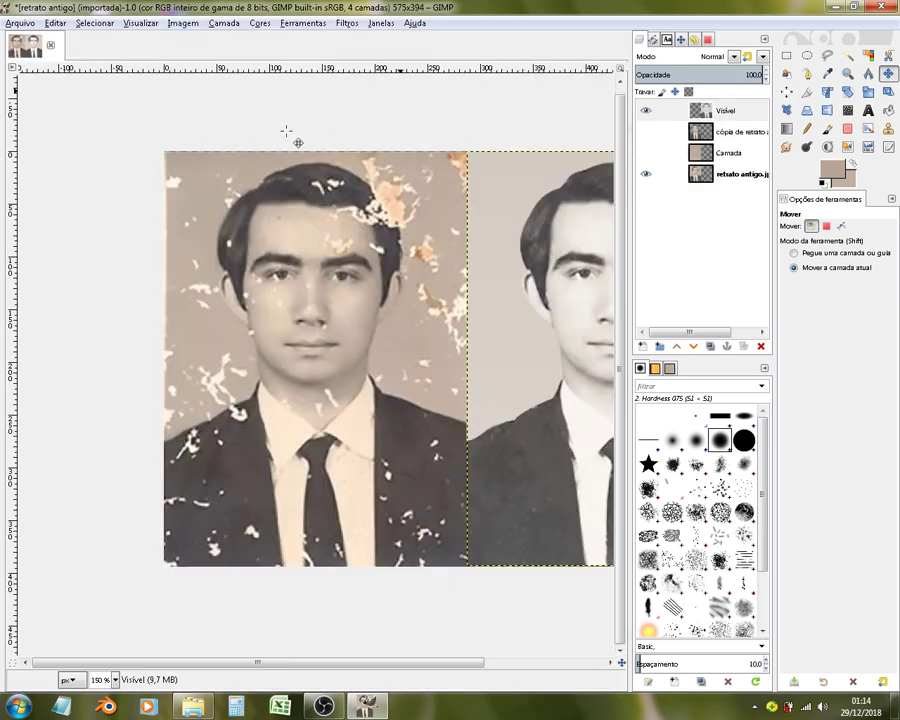
drag(412, 665, 490, 665)
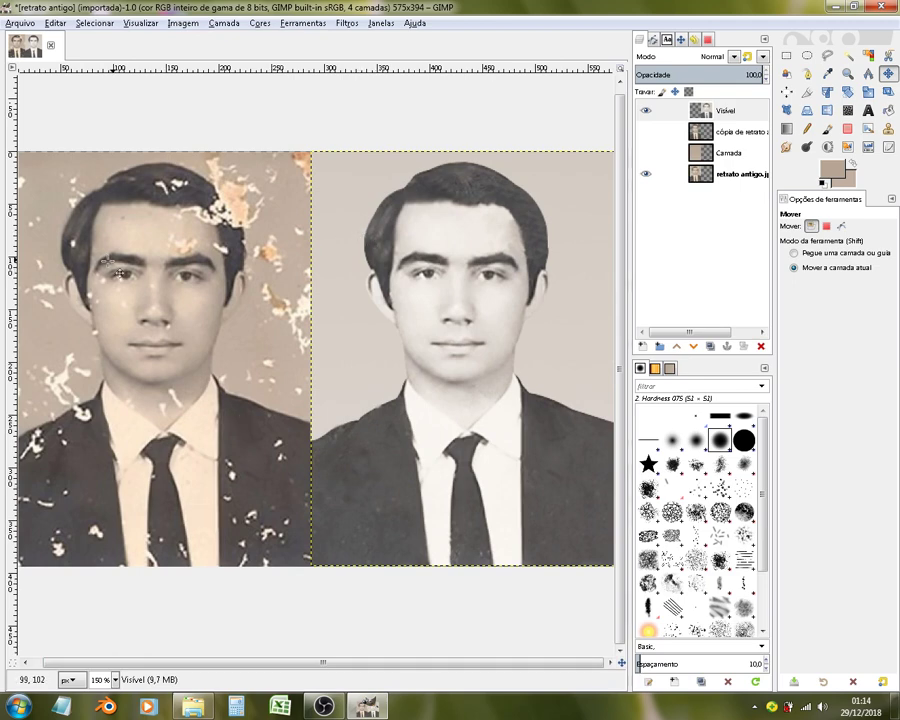
key(1)
scroll(222, 291, up, 1)
scroll(222, 291, down, 1)
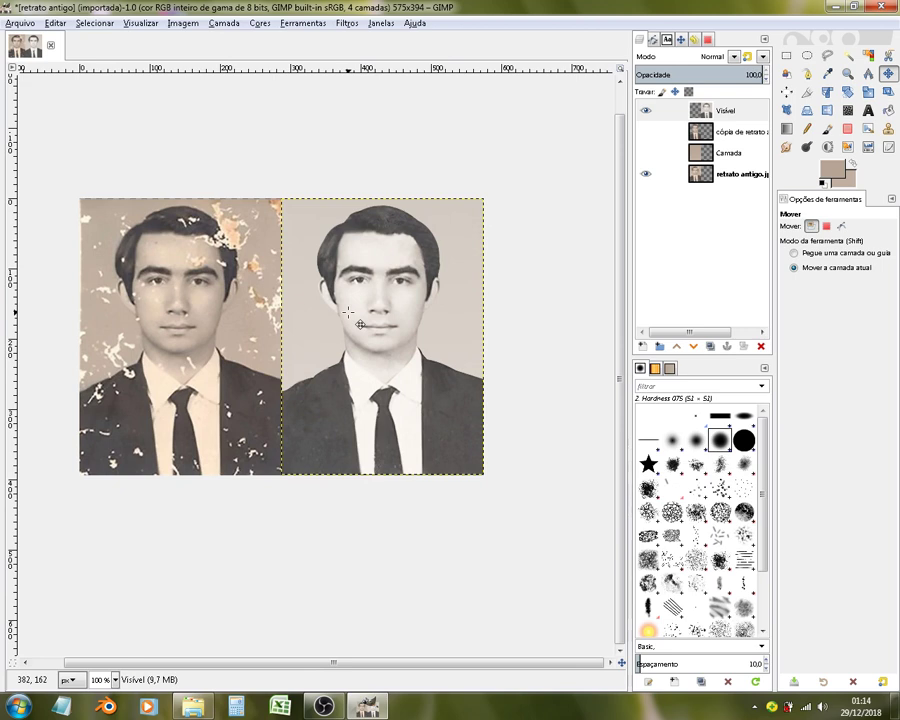
key(Right)
key(Right)
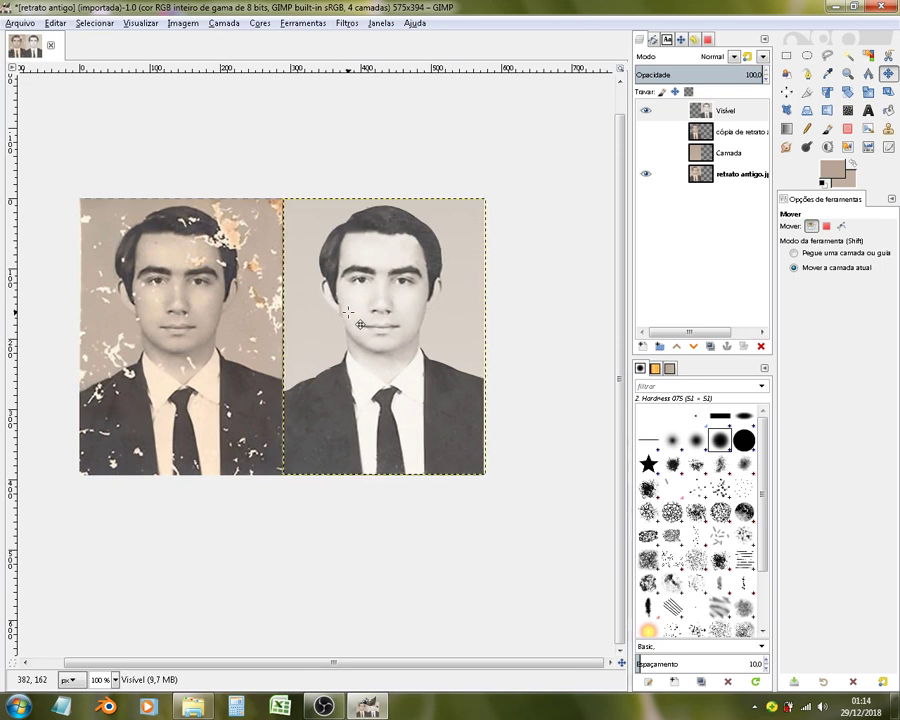
key(Right)
key(Right)
key(Right)
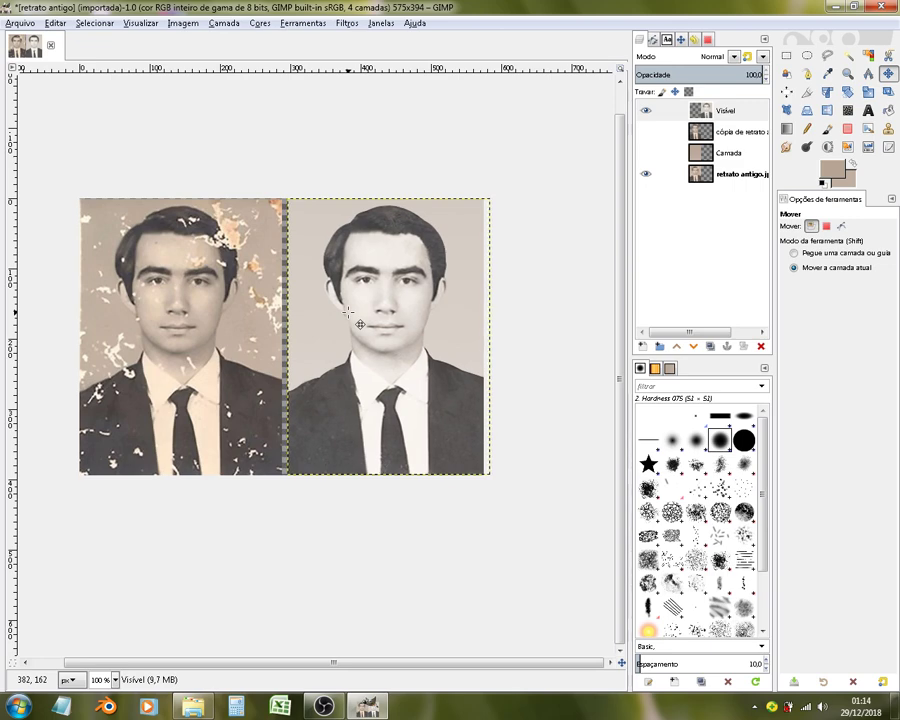
click(183, 23)
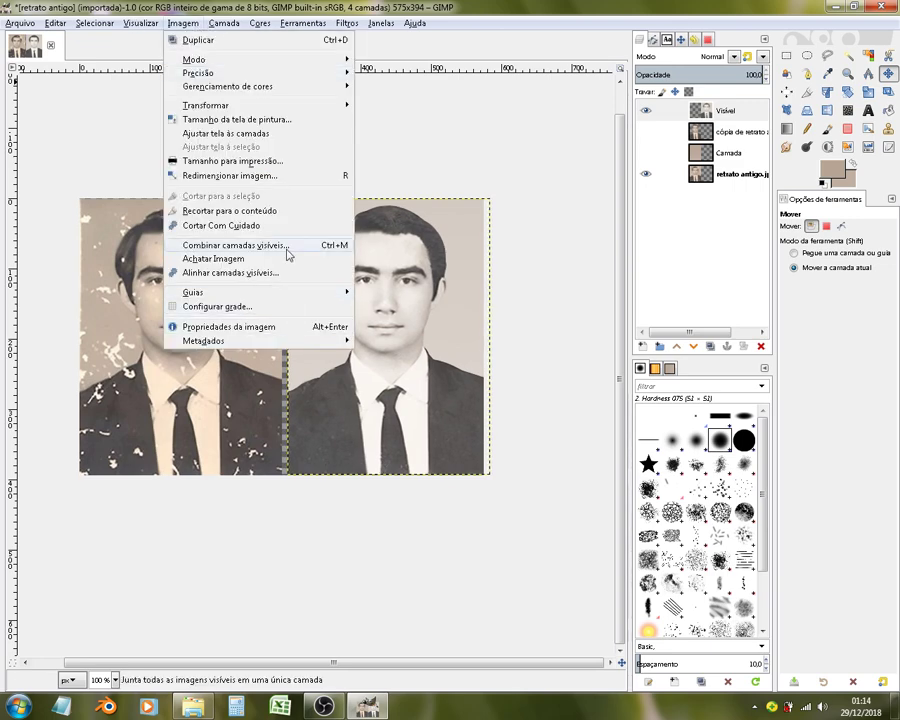
Step: Fit the canvas to layers at 584×394 and add a new layer beneath the portraits
click(264, 136)
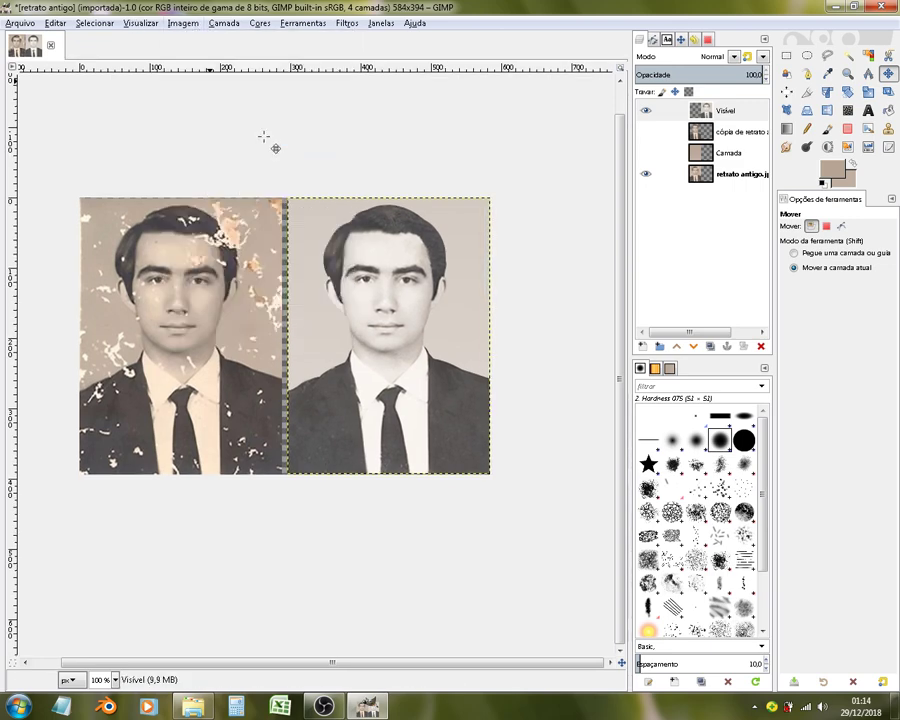
shift+click(662, 346)
click(693, 346)
click(693, 346)
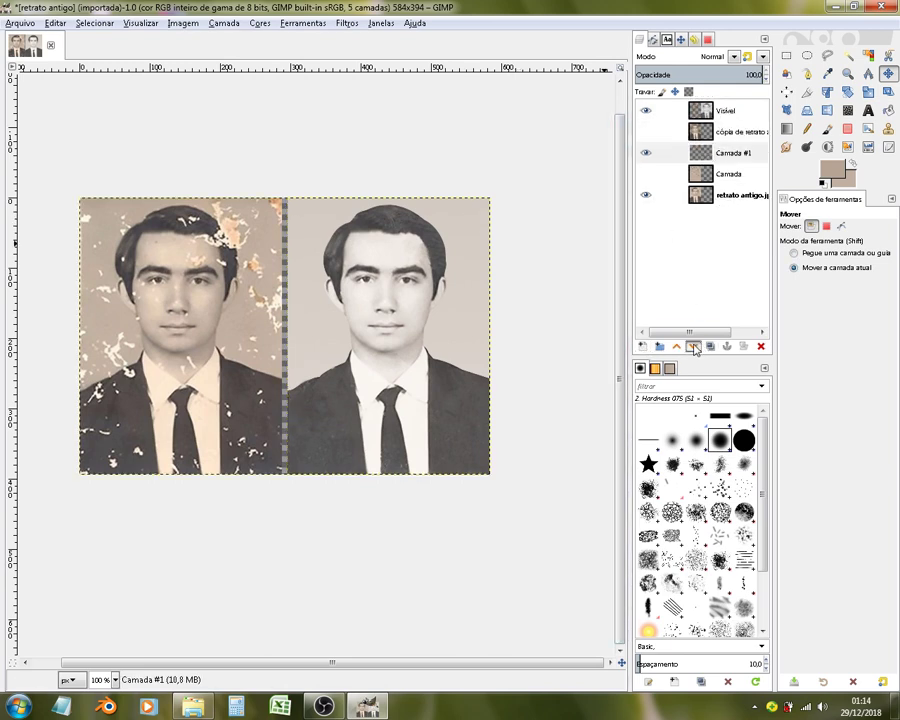
Step: Bucket-fill the new Camada #1 layer with white after resetting default colours
click(887, 110)
click(824, 185)
click(851, 163)
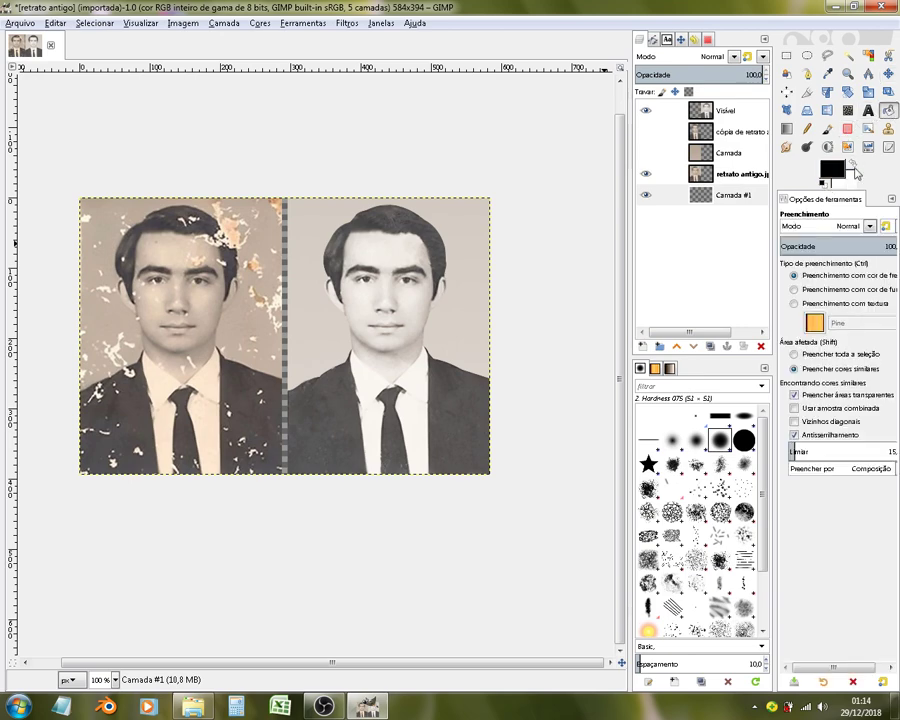
click(365, 286)
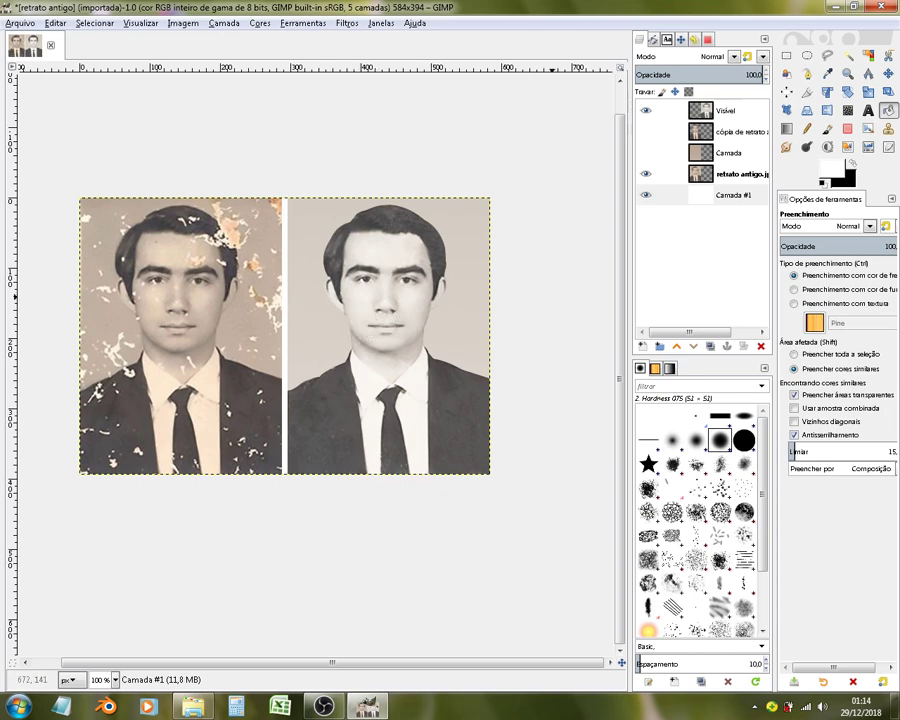
Step: Enlarge Camada #1 by percentage to roughly 108 percent
right_click(693, 200)
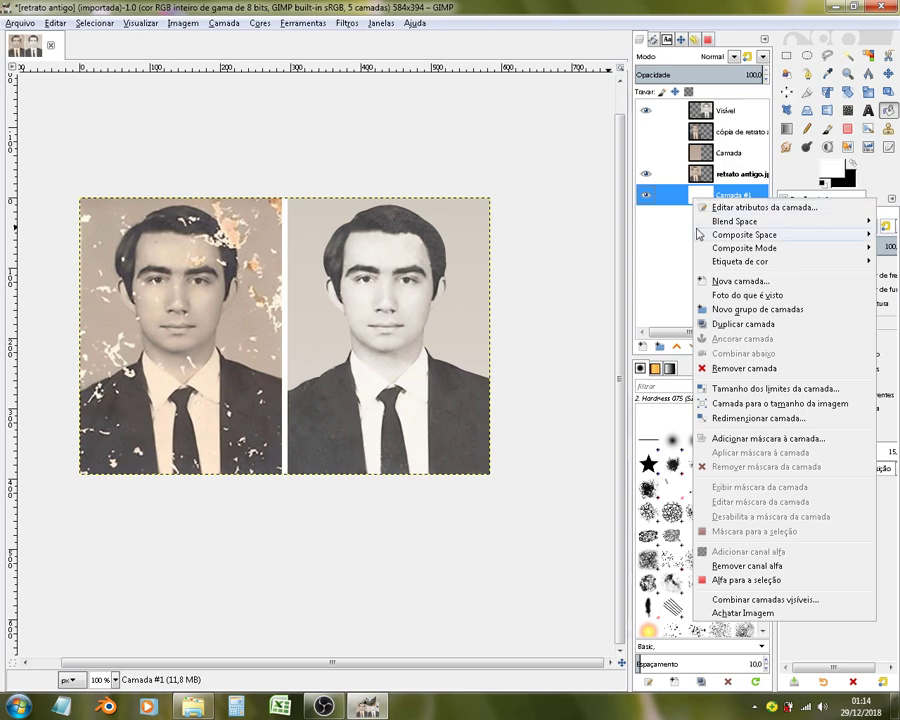
click(745, 418)
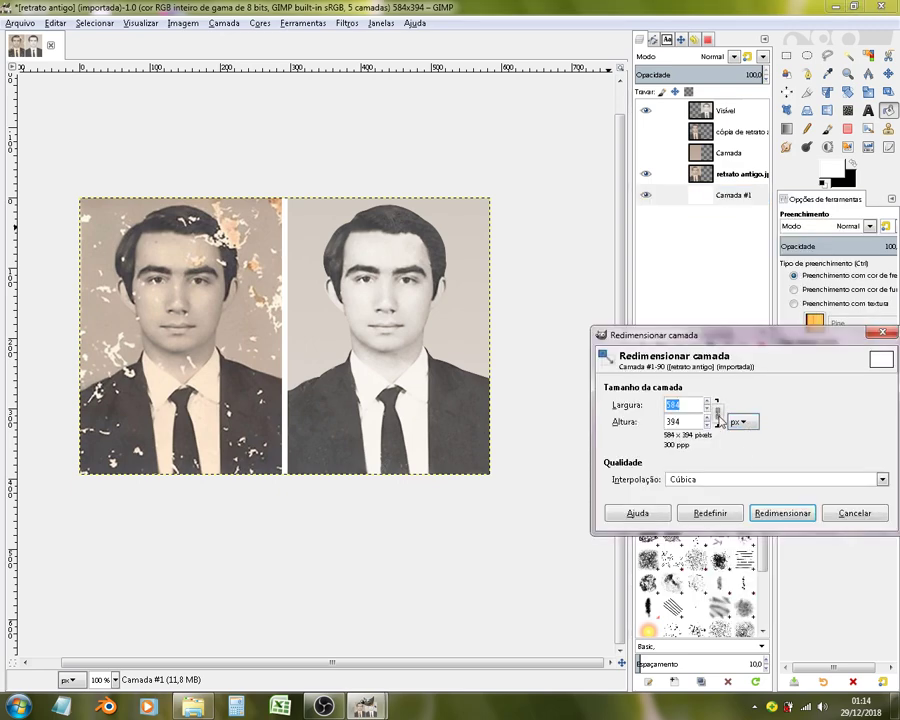
click(740, 423)
click(752, 424)
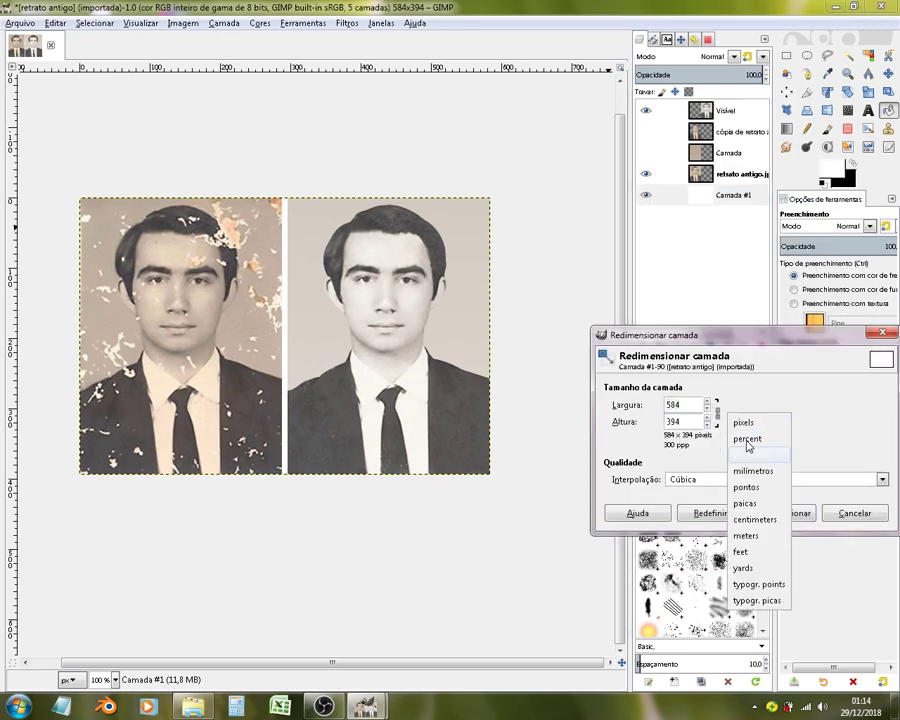
click(748, 439)
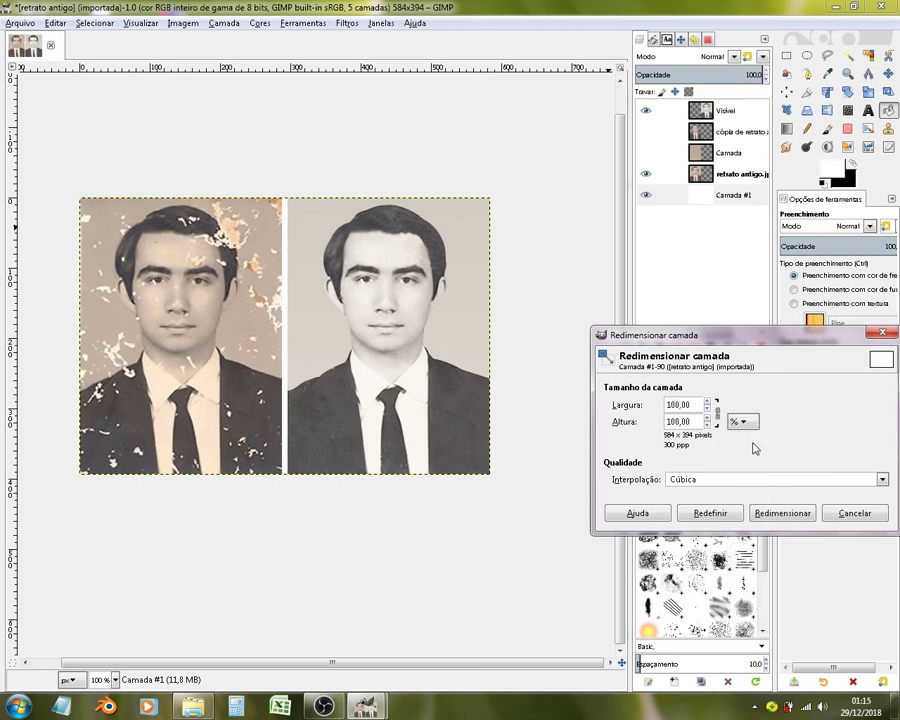
click(708, 402)
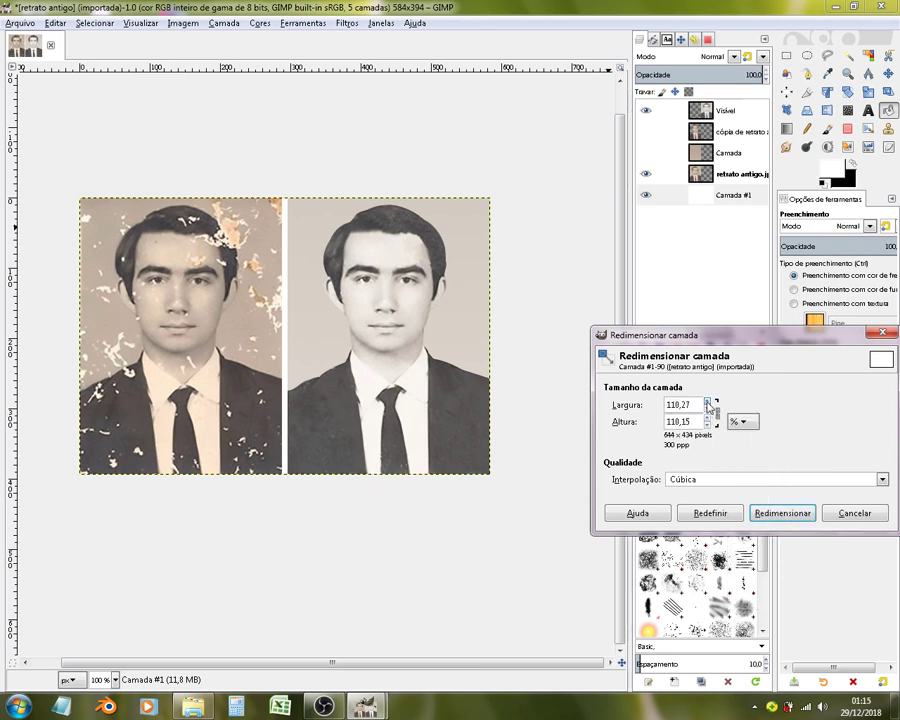
click(784, 513)
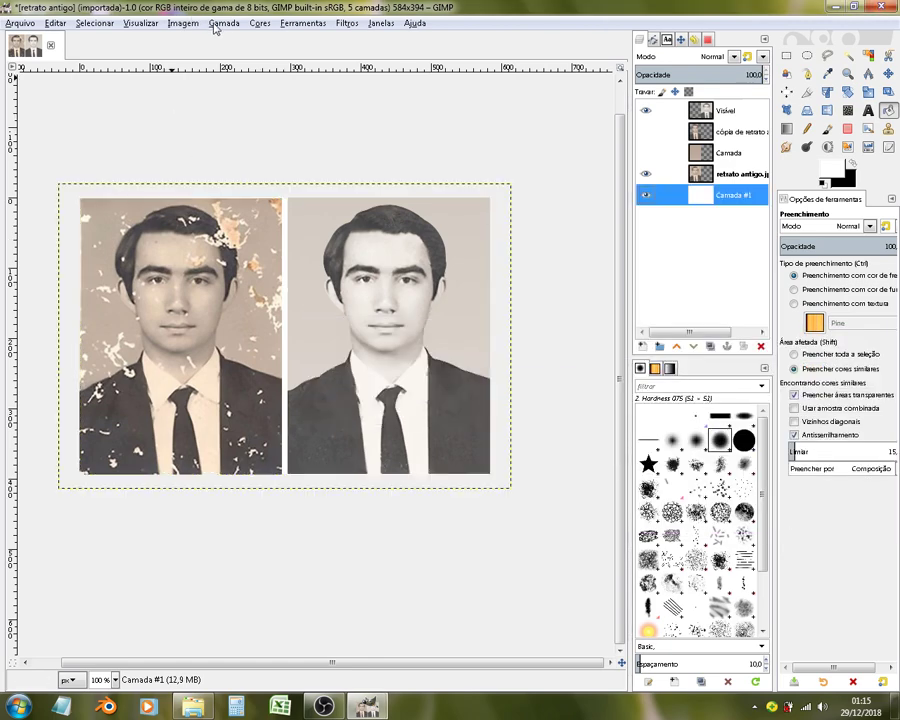
Step: Resize Camada #1 again, adjusting the scale percentage to reach 614×414
right_click(734, 195)
click(585, 420)
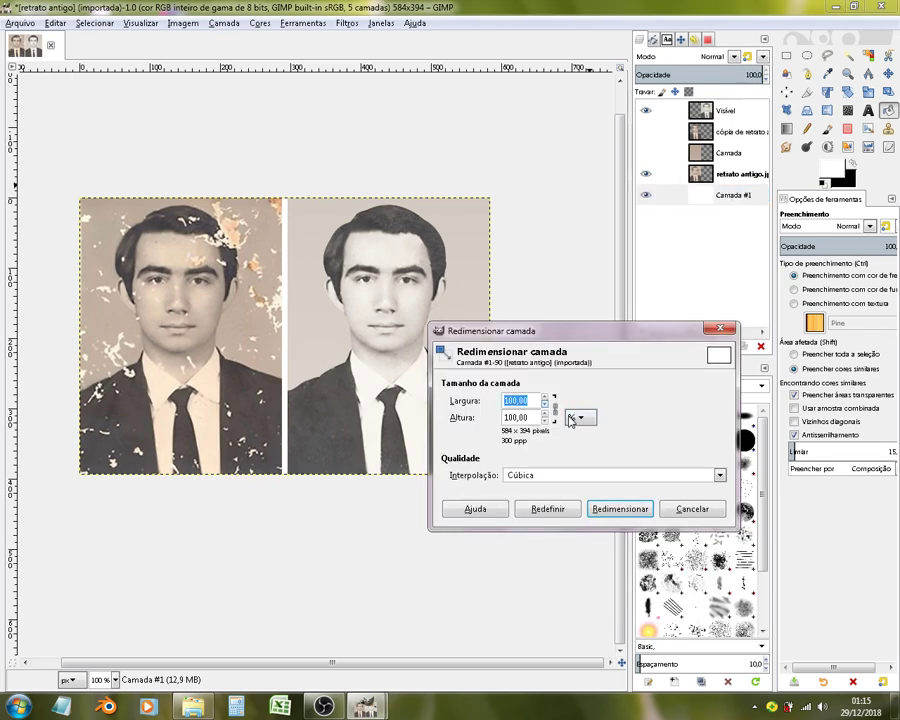
click(546, 408)
click(546, 398)
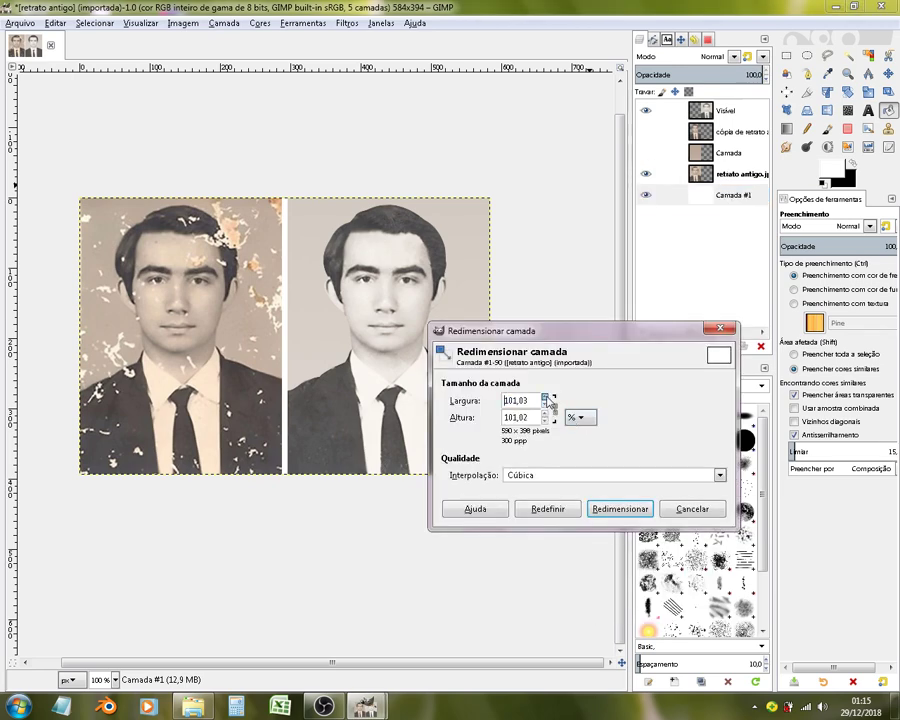
click(619, 508)
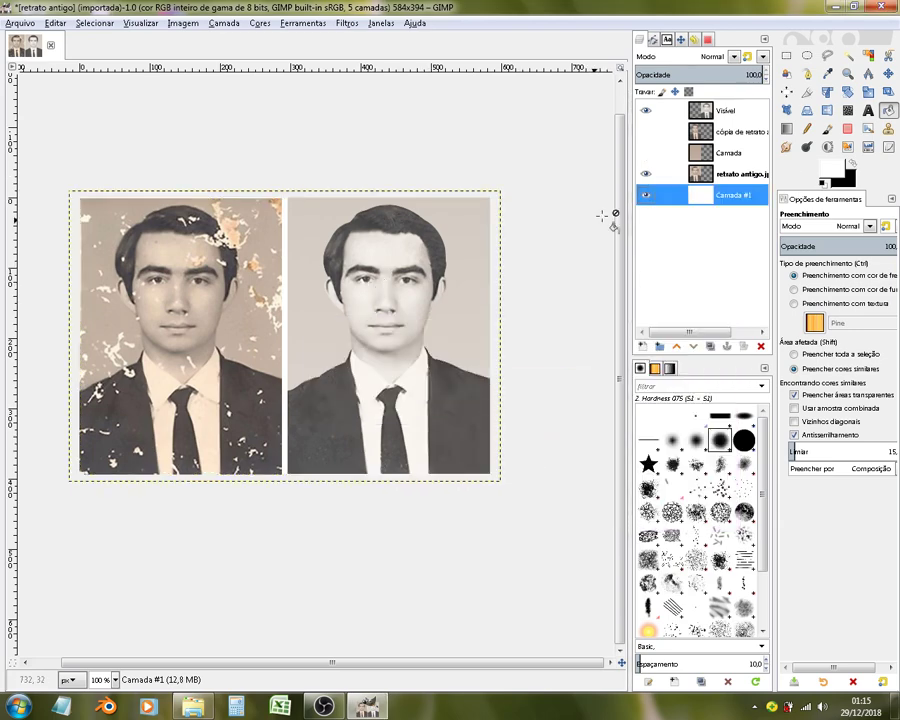
Step: Fill the enlarged Camada #1 white and fit the canvas to layers at 614×414
click(262, 294)
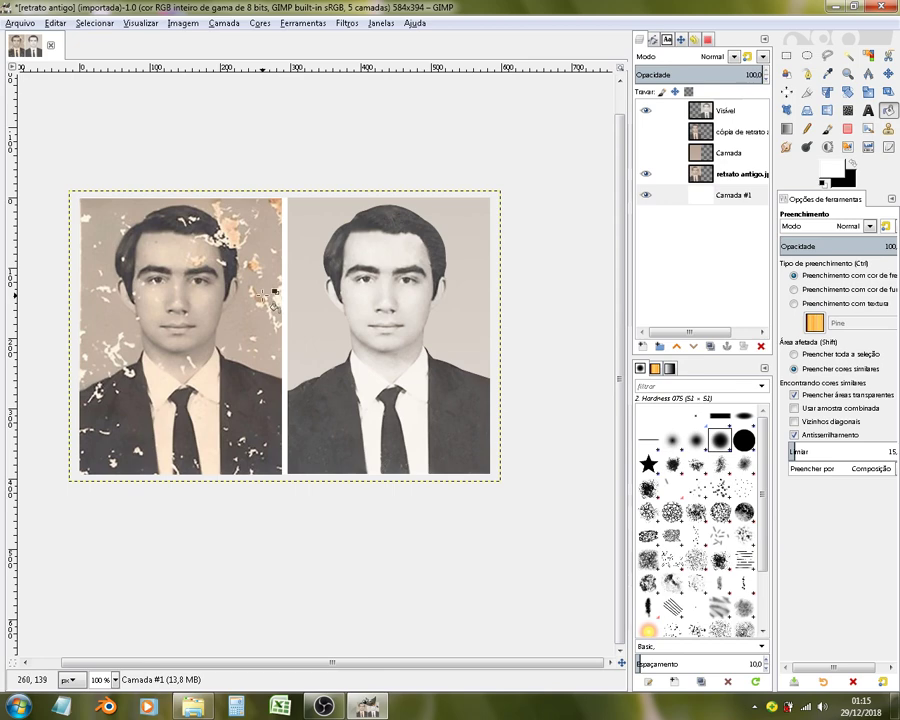
click(183, 23)
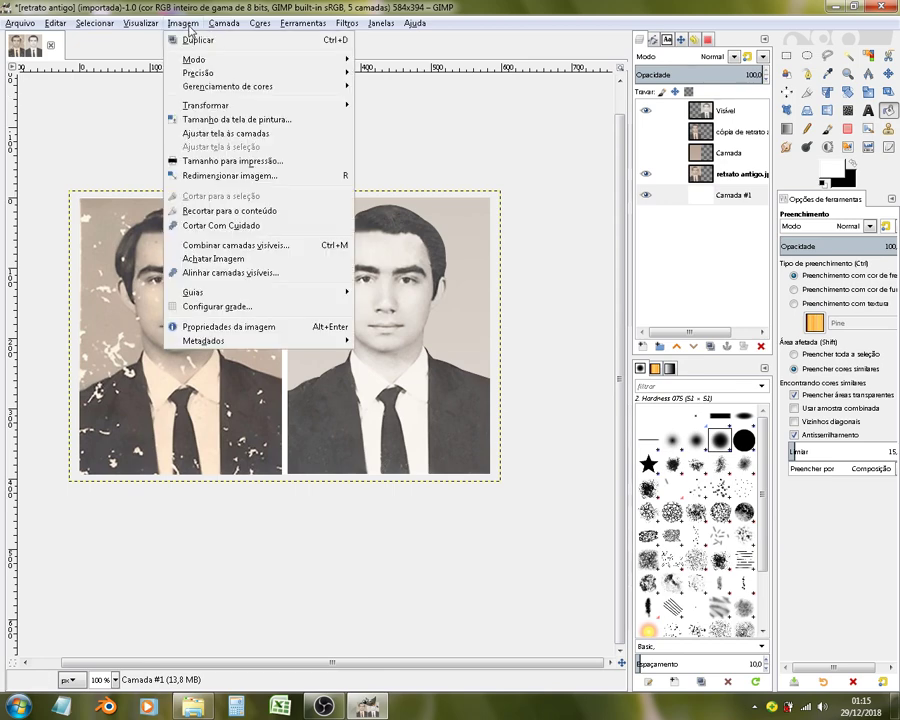
click(248, 139)
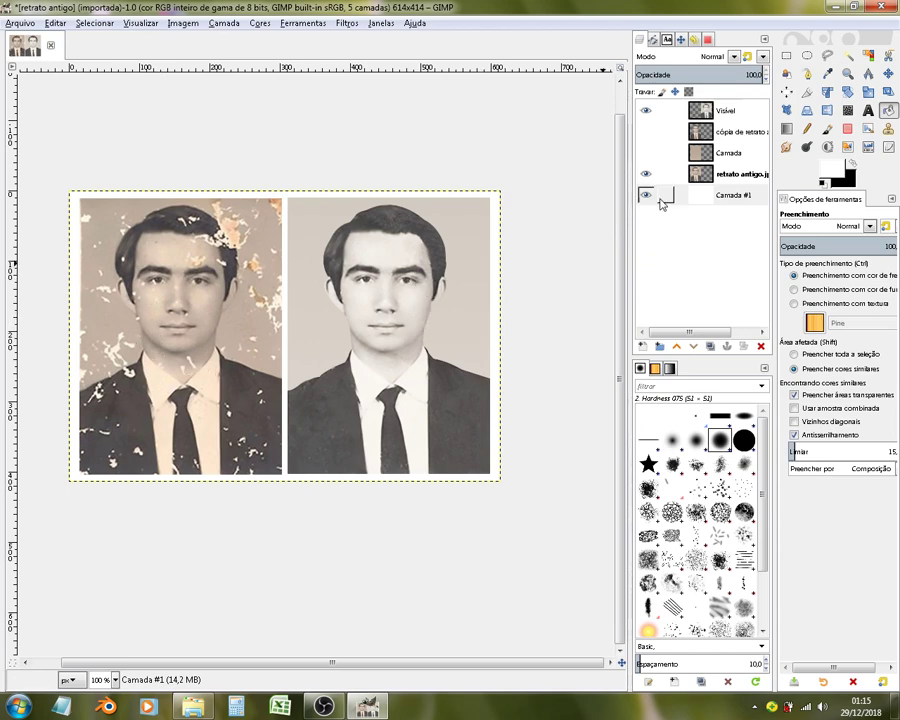
click(708, 177)
right_click(708, 177)
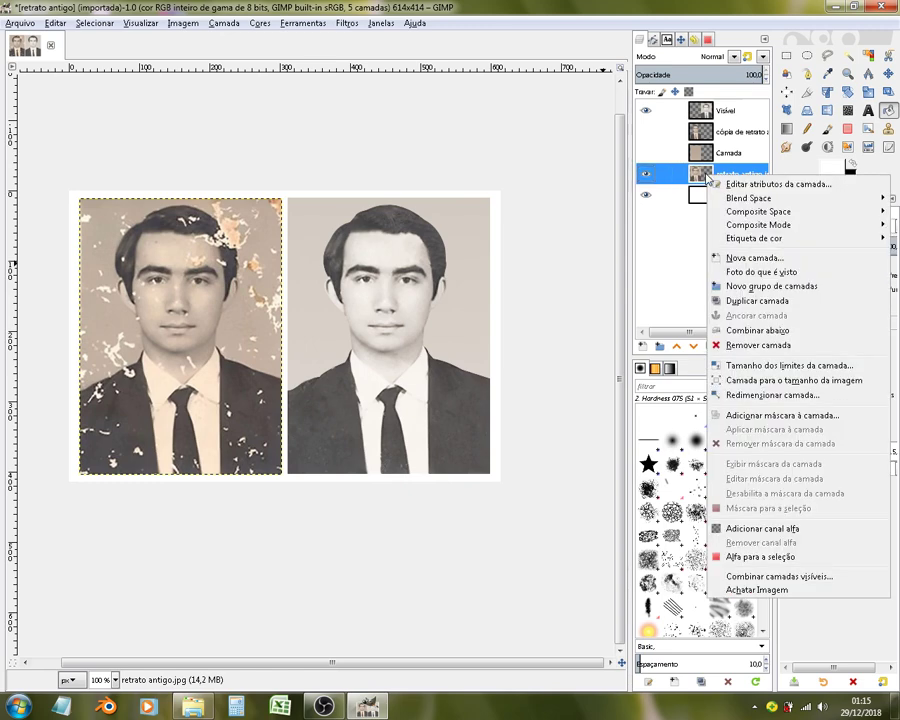
Step: Add an alpha channel to retrato antigo.jpg and rotate it by -8.72°
click(786, 532)
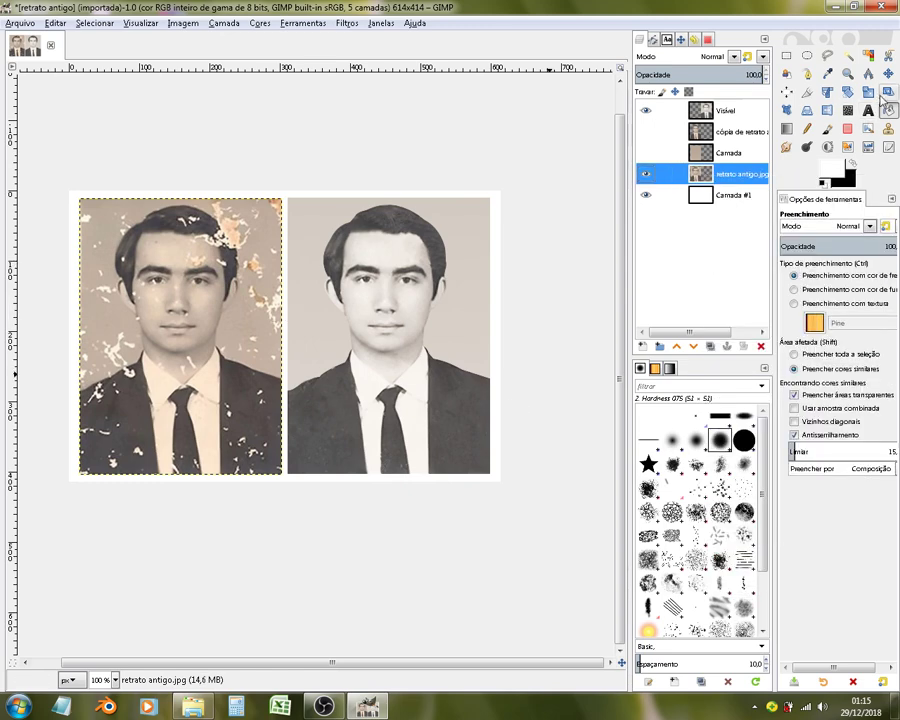
click(847, 91)
mouse_move(252, 431)
mouse_down()
mouse_move(241, 400)
mouse_move(285, 385)
mouse_up()
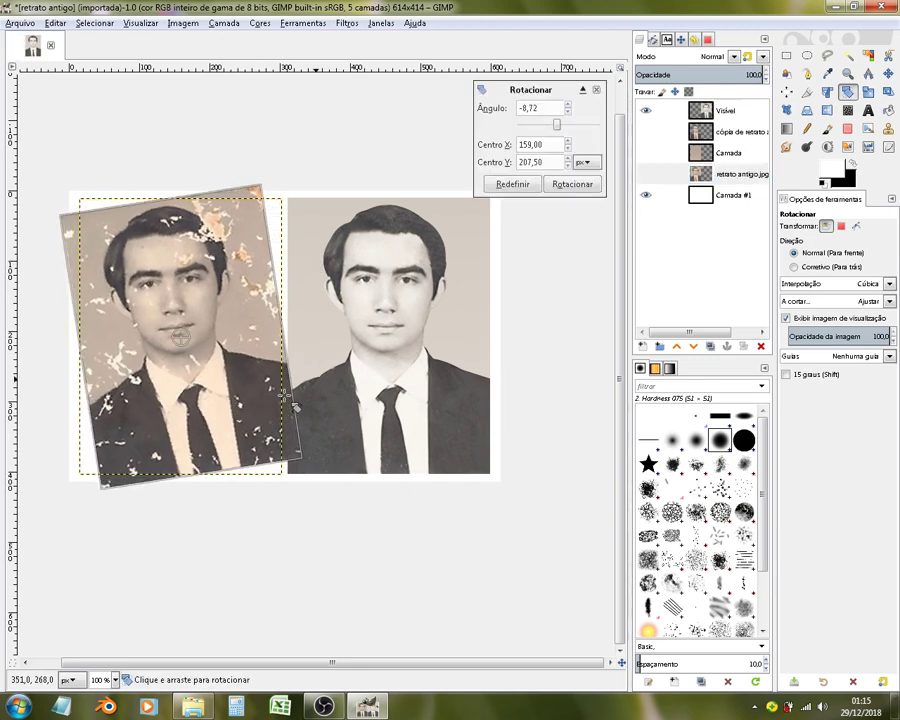
click(574, 184)
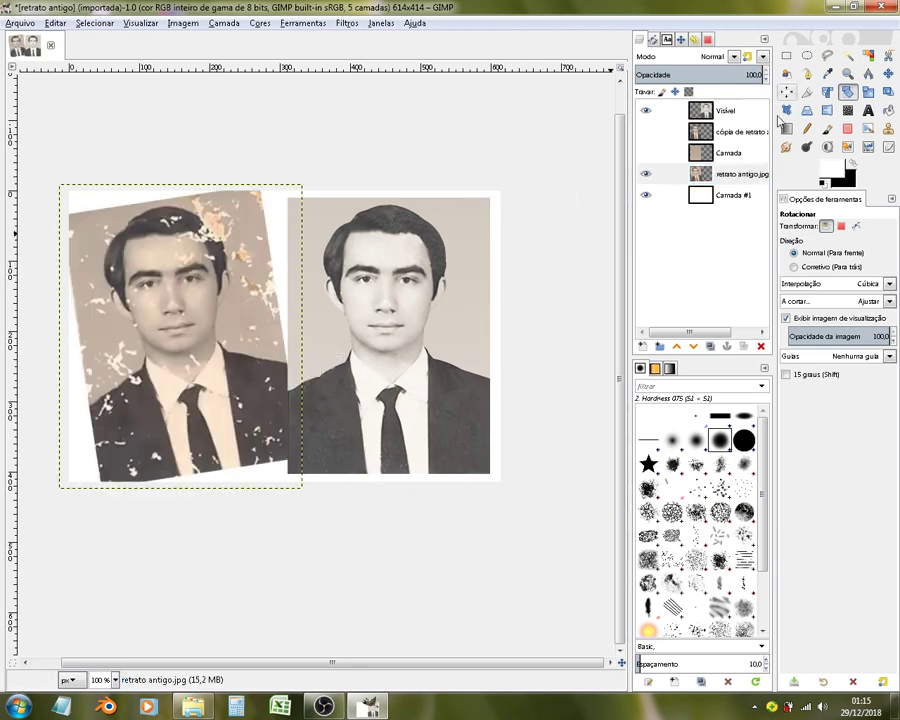
Step: Scale the tilted original to 288×361 and centre it in the left white area
click(868, 92)
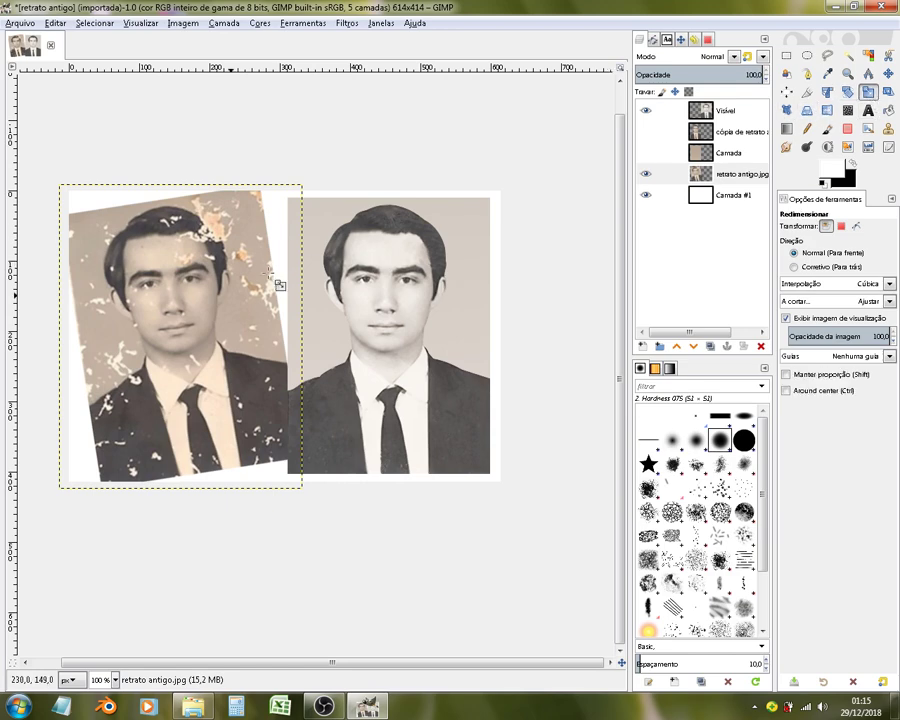
click(262, 258)
mouse_move(301, 185)
mouse_down()
mouse_move(237, 190)
mouse_move(307, 218)
mouse_up()
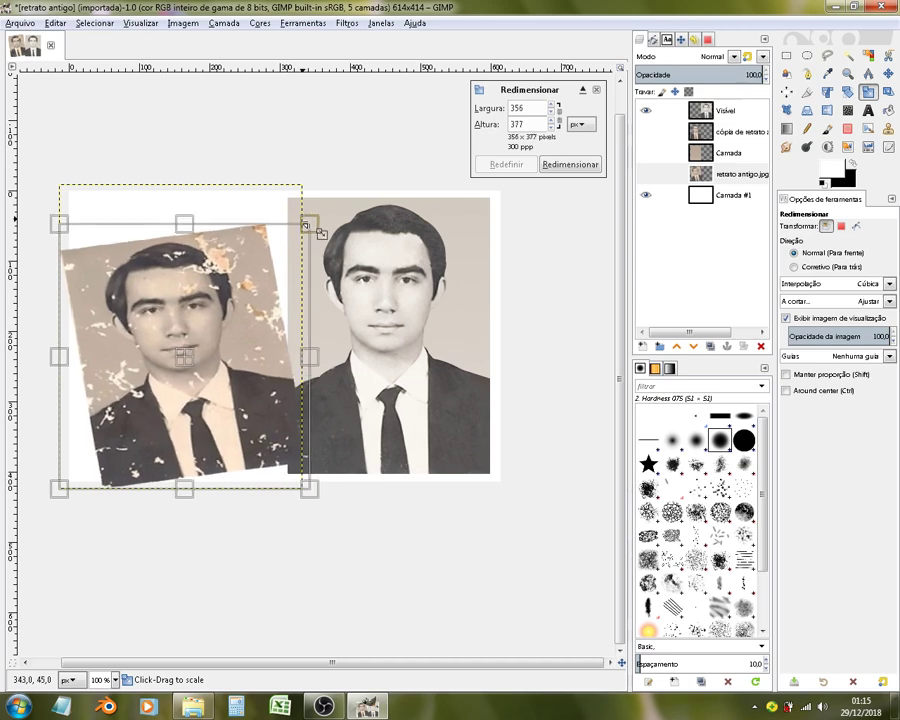
click(570, 164)
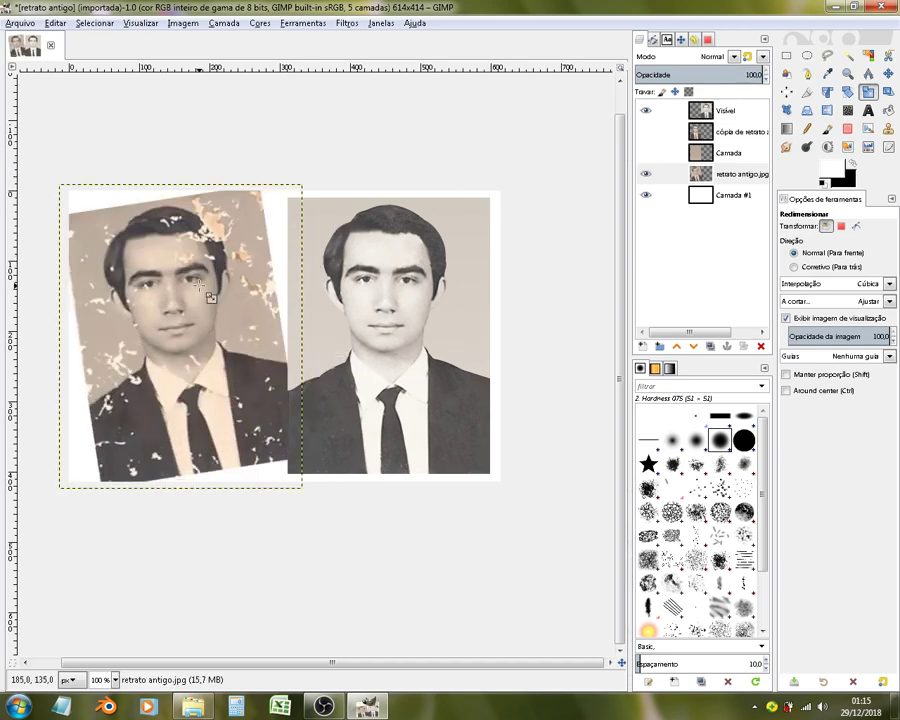
click(211, 290)
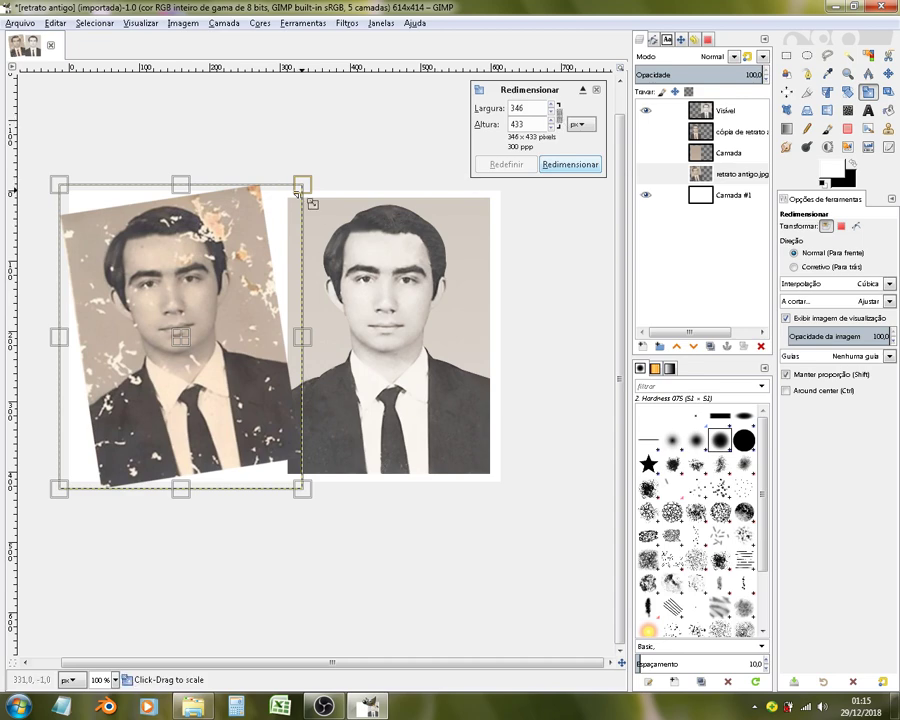
drag(303, 186, 262, 233)
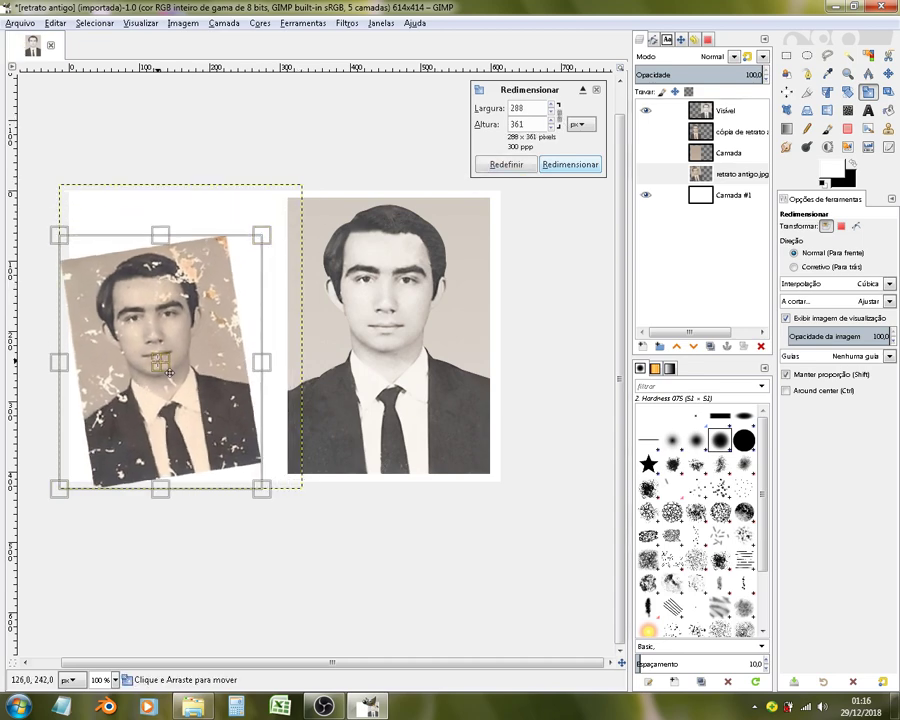
drag(163, 363, 202, 348)
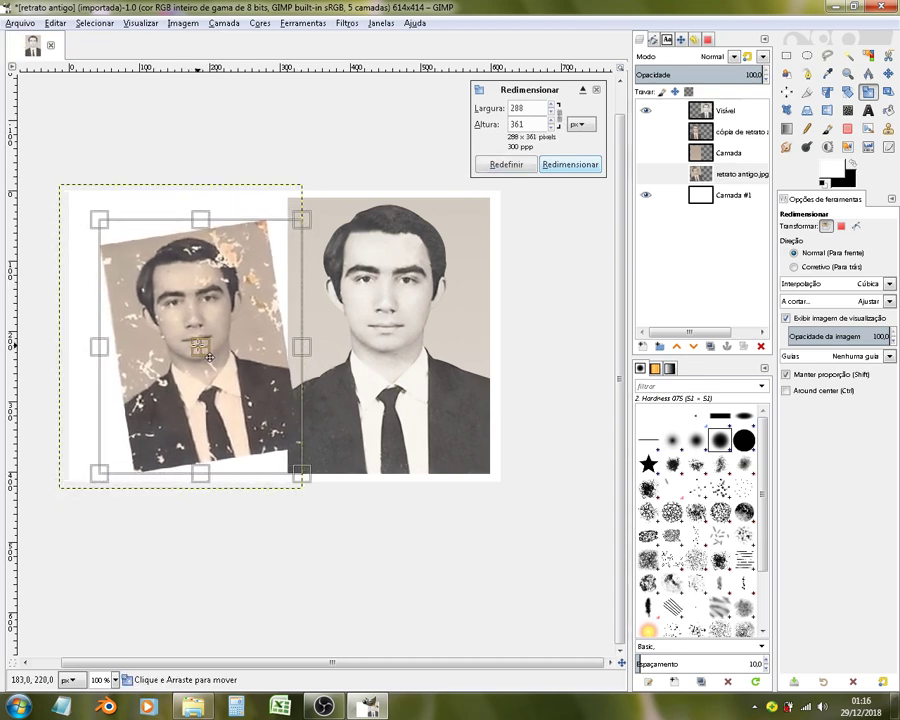
click(556, 164)
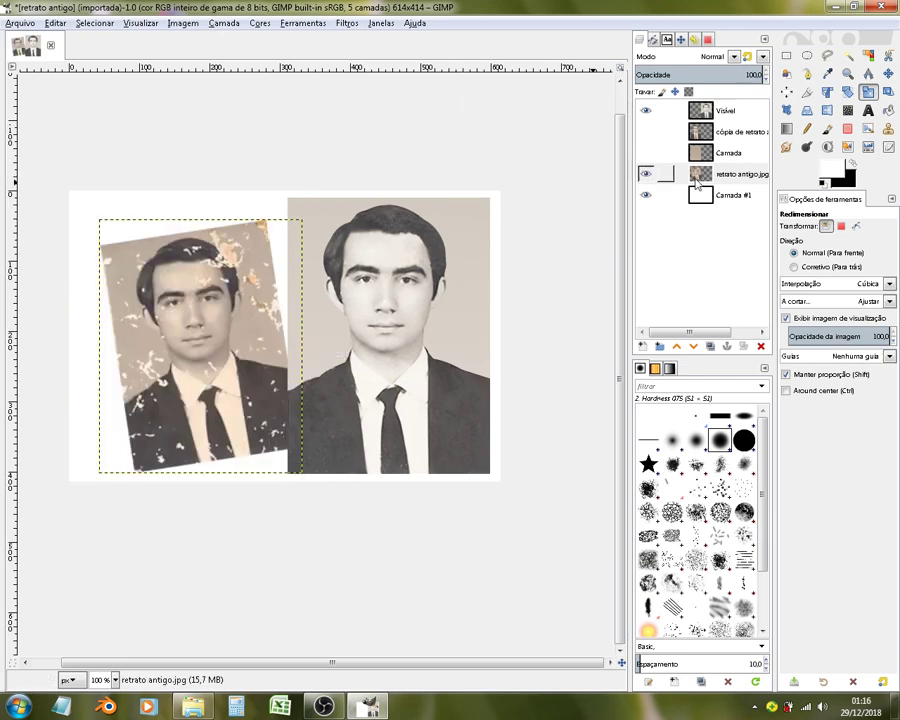
click(705, 176)
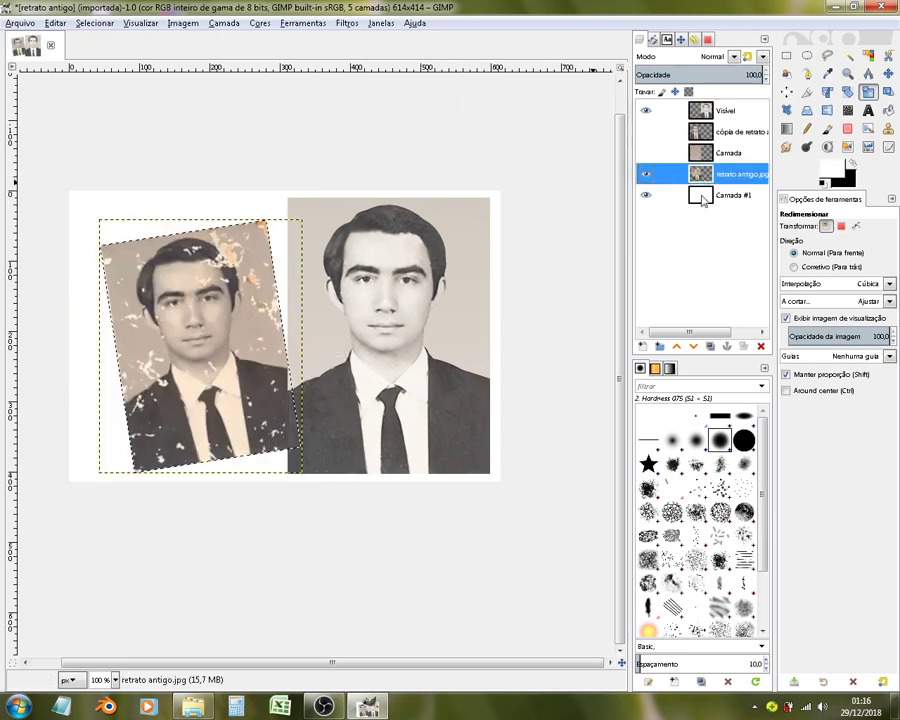
Step: Add a new transparent layer and grow the selection by 8 pixels around the tilted photo
key(ctrl+shift+n)
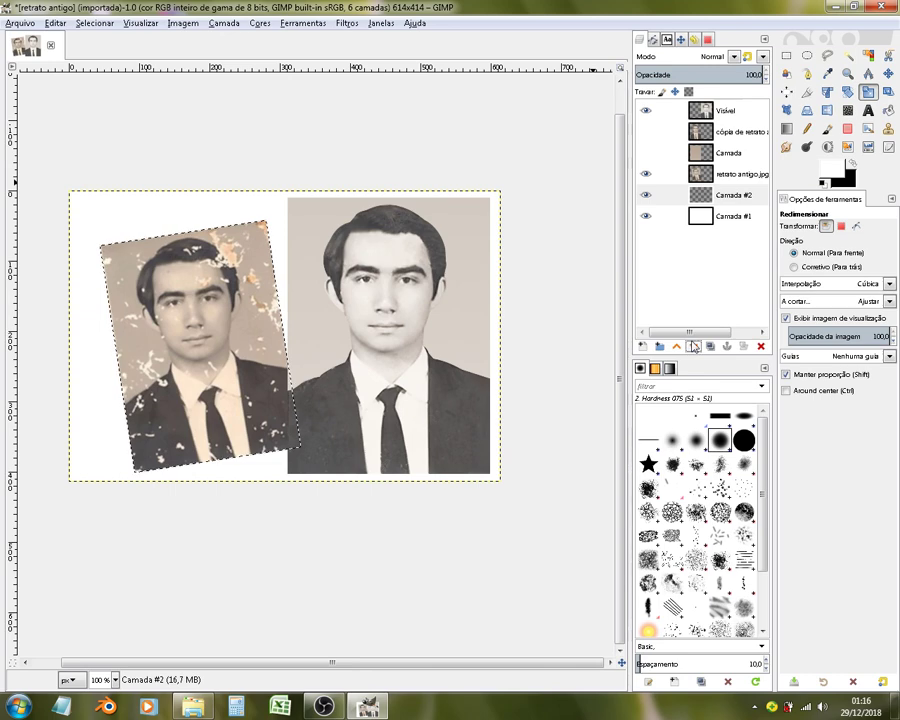
click(95, 22)
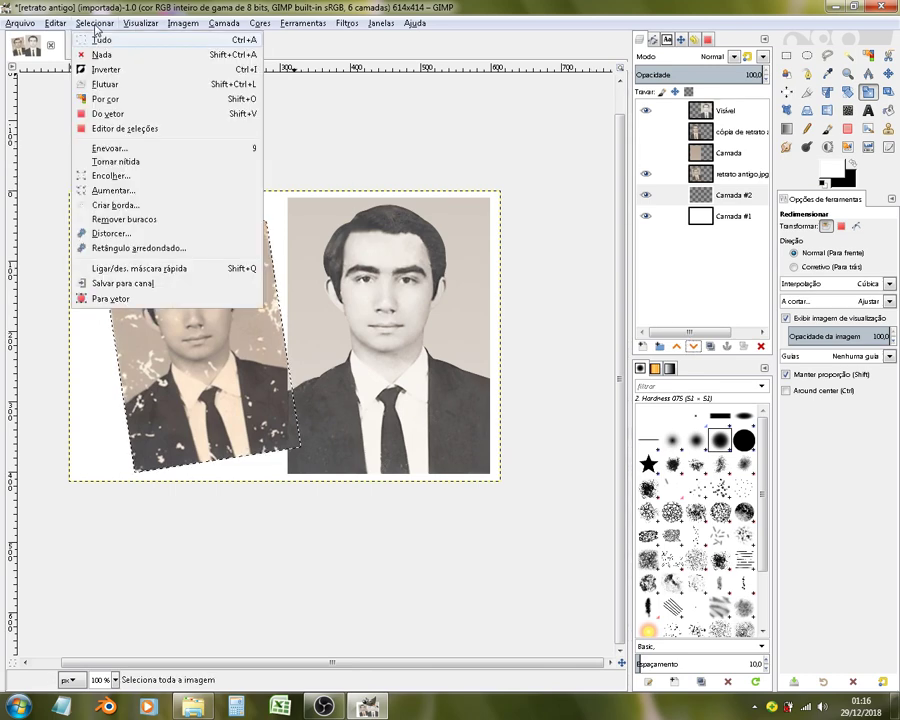
click(130, 193)
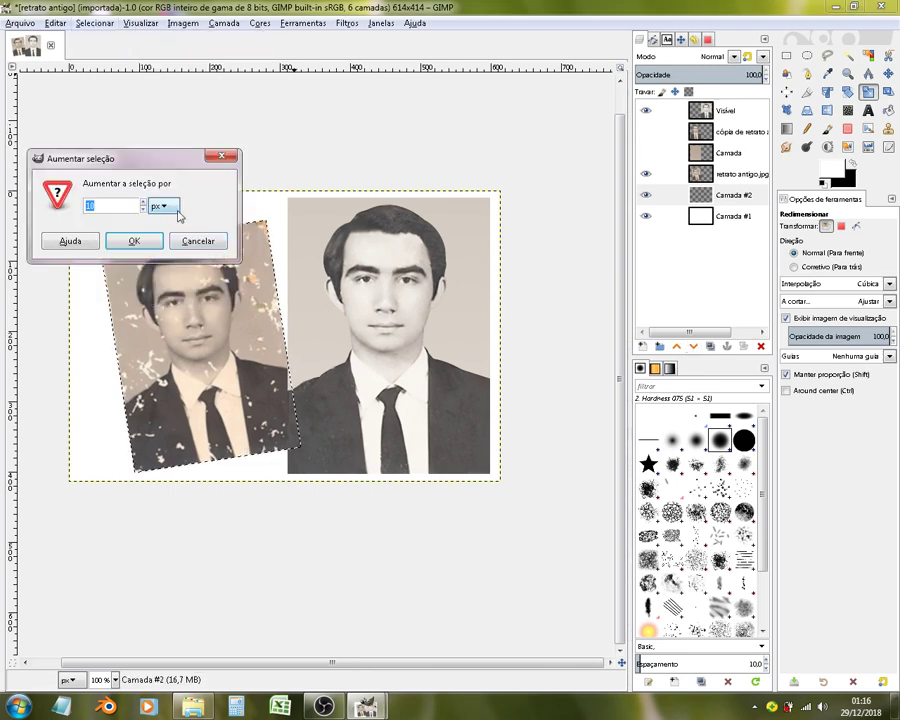
text(8)
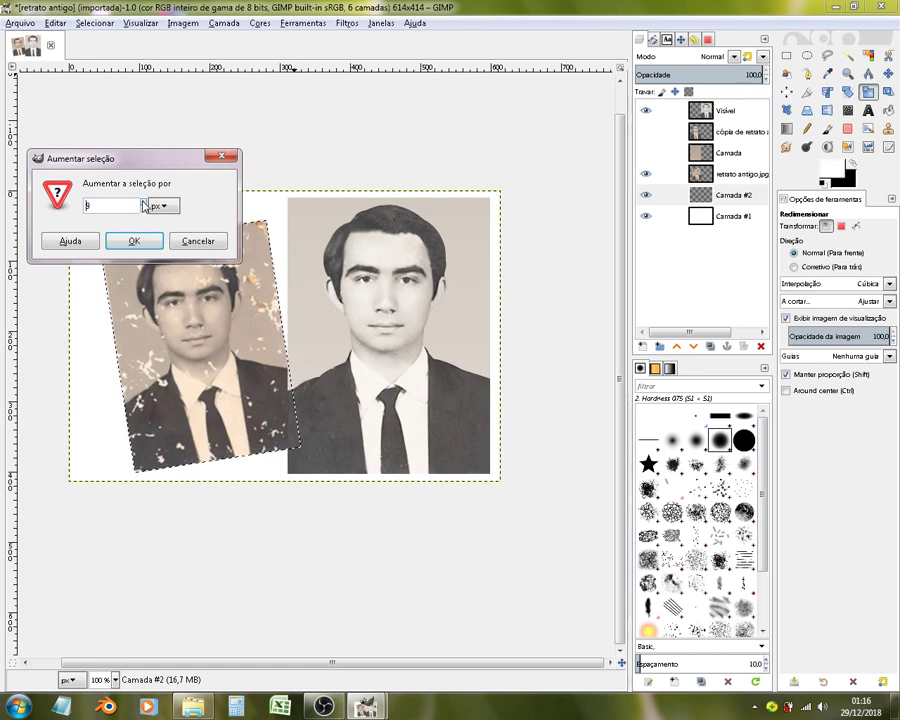
click(133, 240)
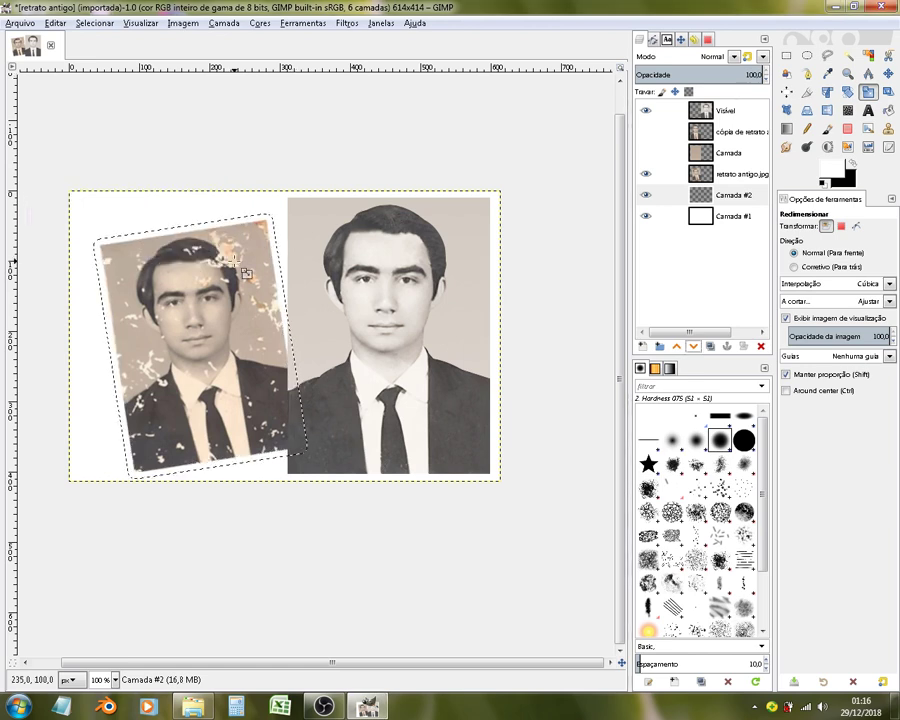
Step: Try Border and rounded corners on the selection, cancelling and undoing both
click(94, 22)
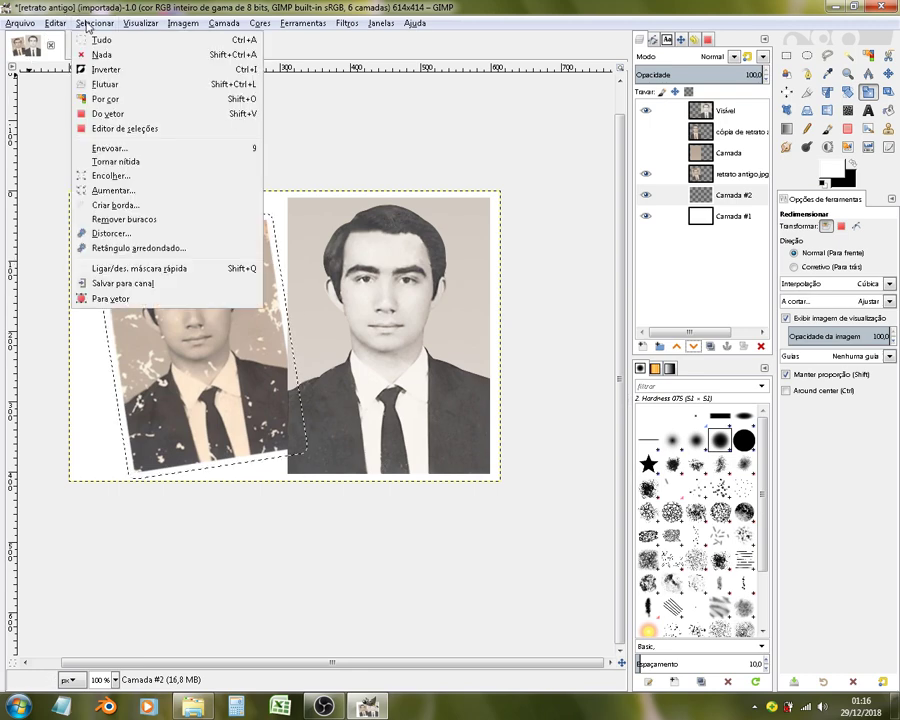
click(161, 207)
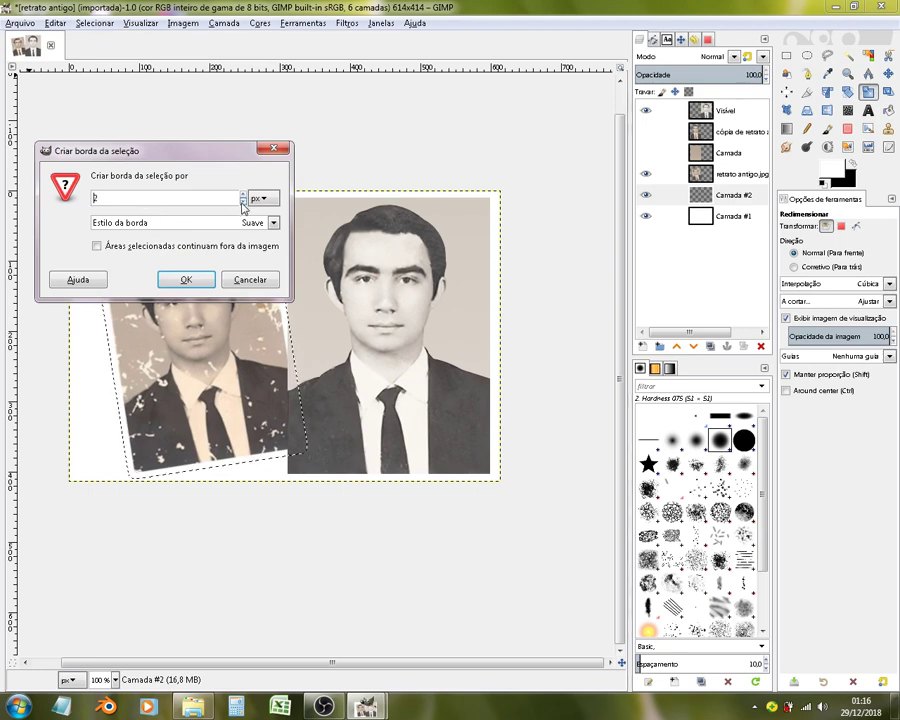
click(249, 280)
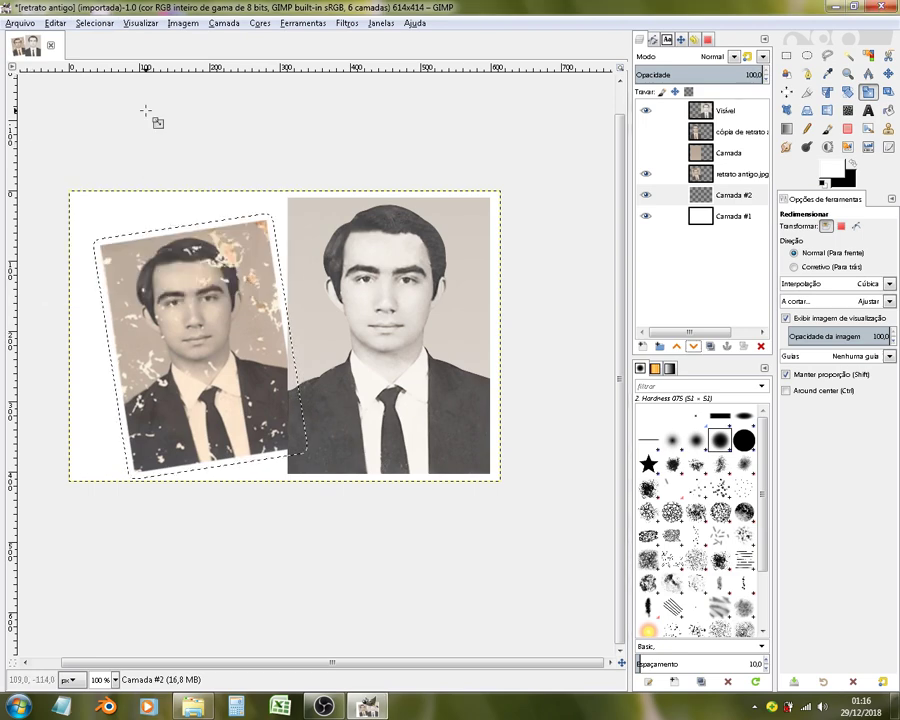
click(94, 22)
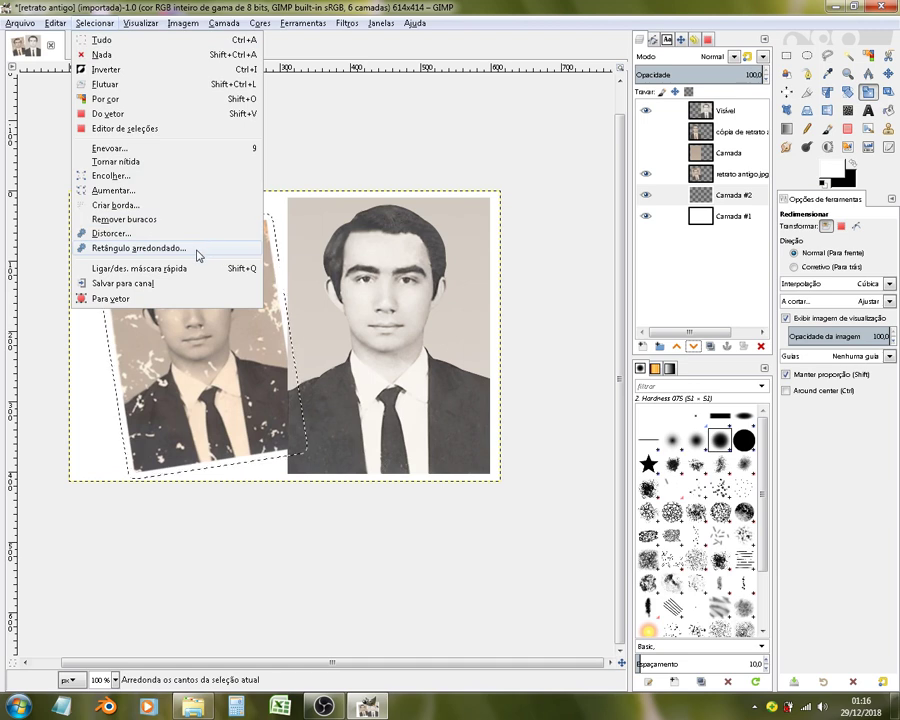
mouse_move(139, 248)
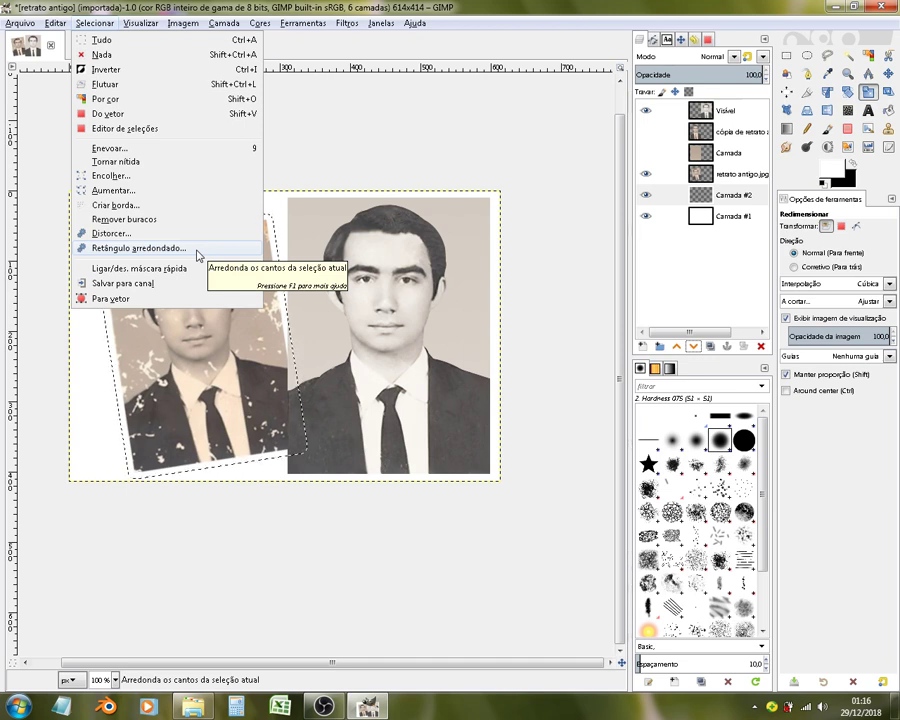
click(197, 256)
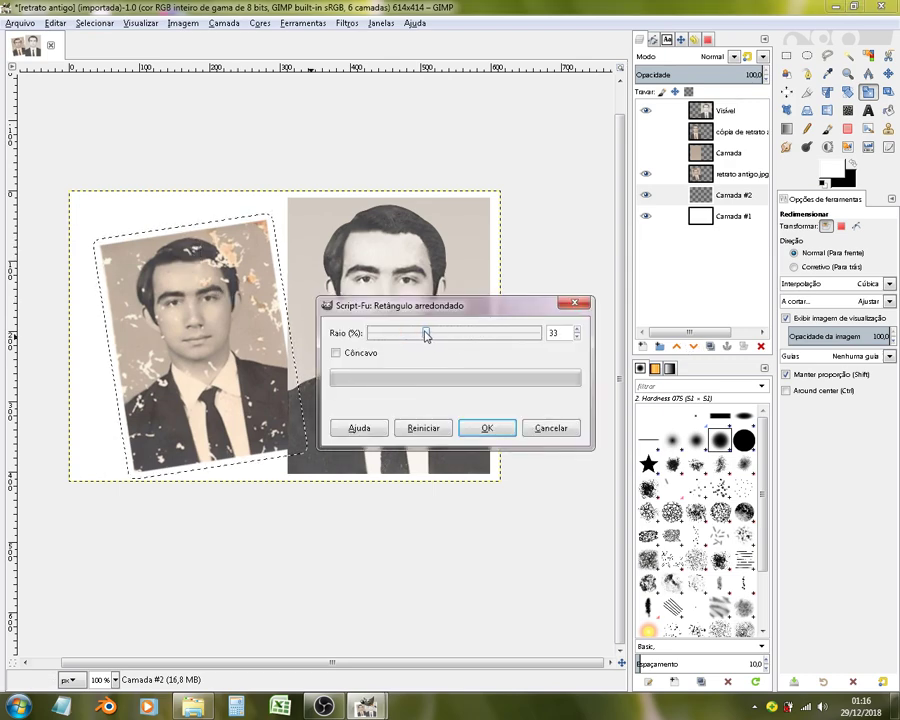
click(486, 427)
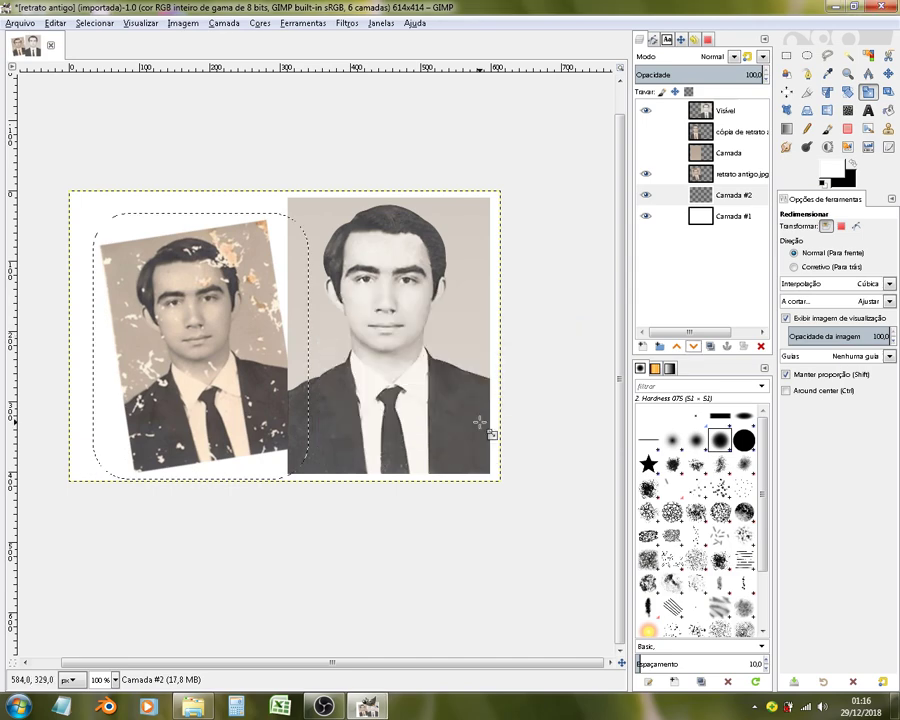
key(ctrl+z)
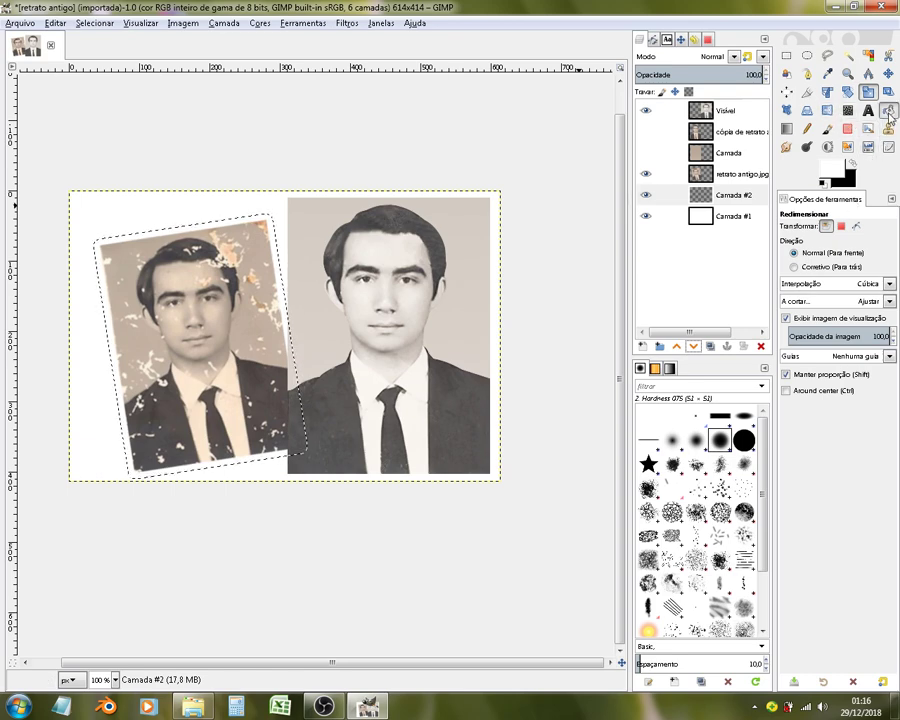
Step: Clear the selection and test raising the frame layer, returning it below the photo
click(886, 111)
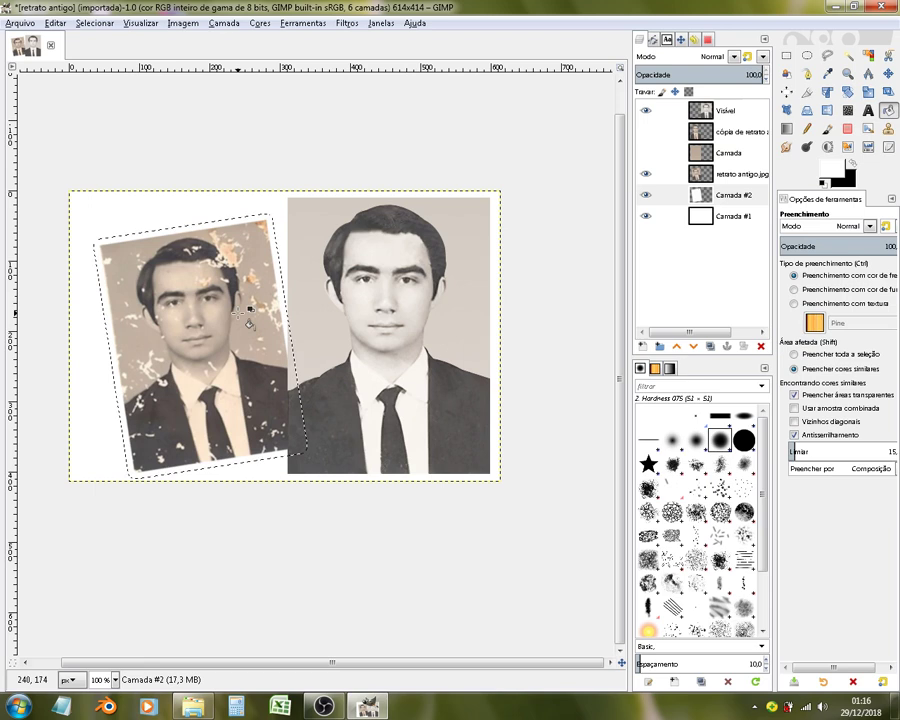
key(ctrl+shift+a)
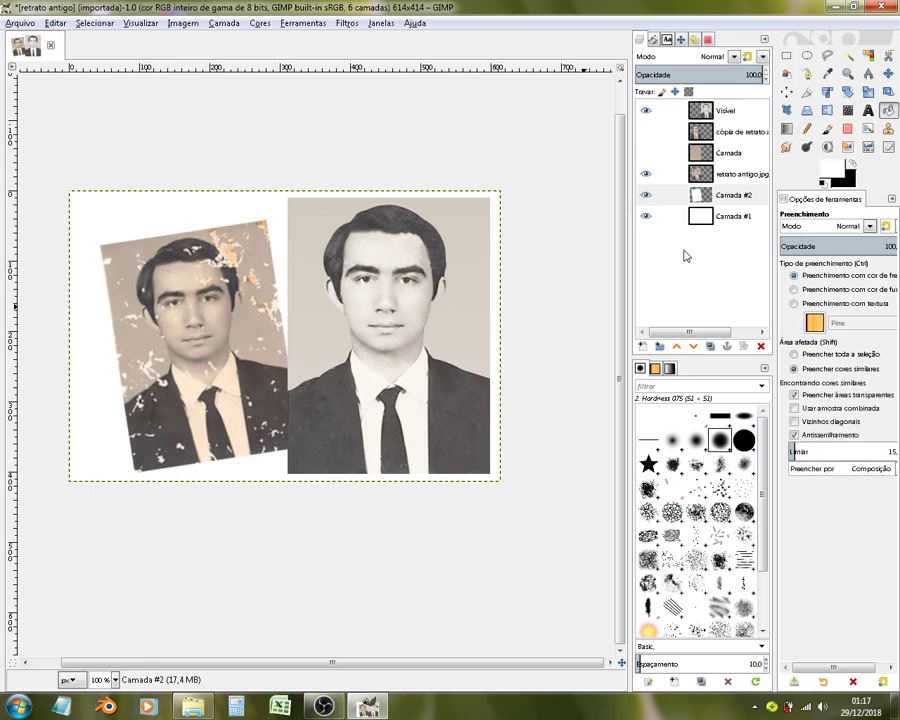
click(677, 347)
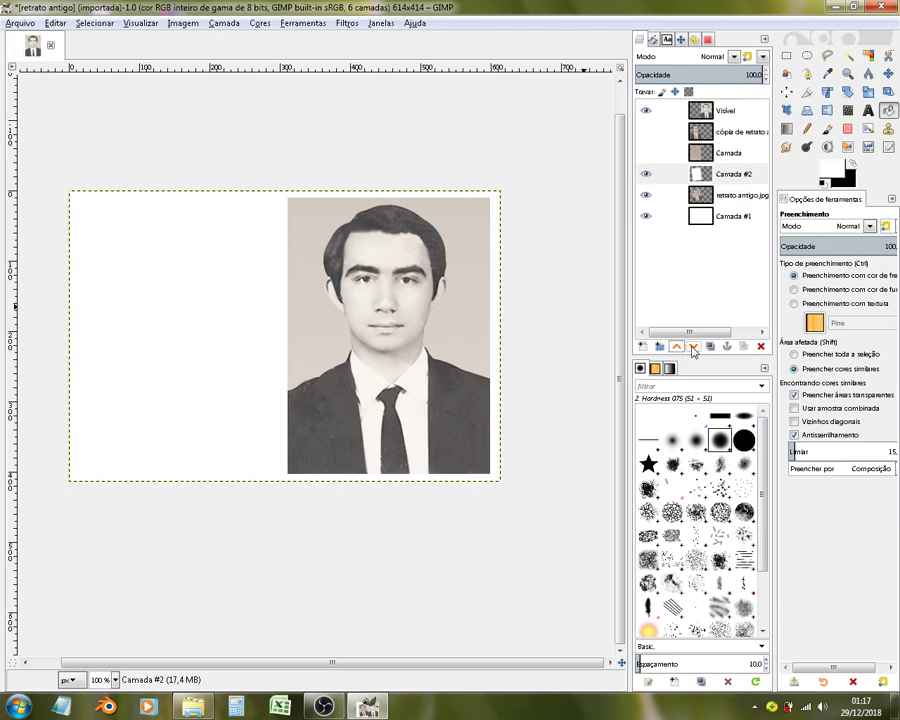
click(693, 347)
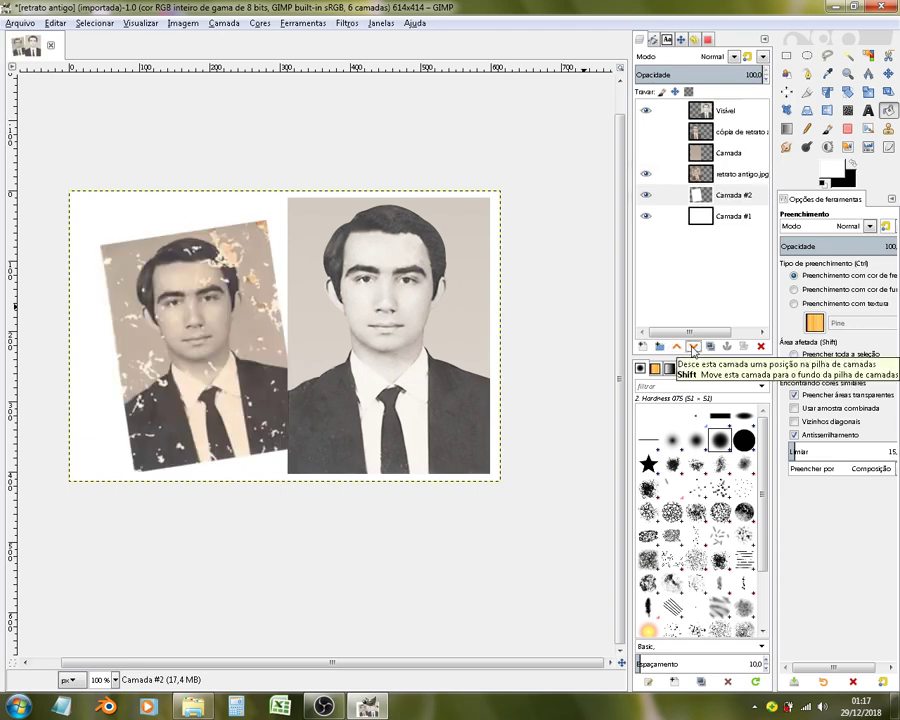
Step: Lower Visível to sit just above Camada #1, then select the background layer
click(725, 111)
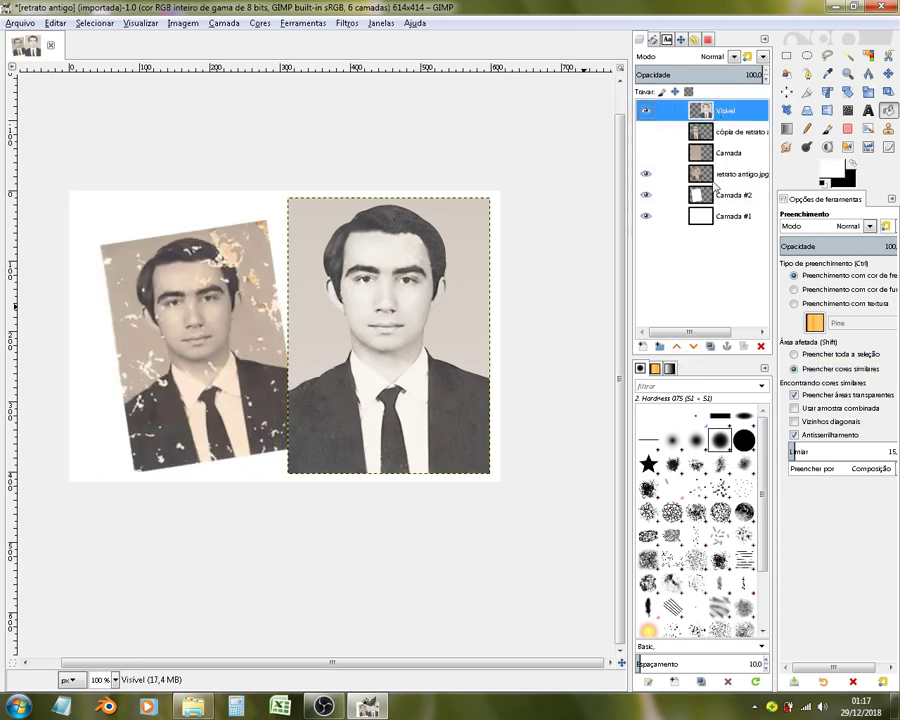
click(693, 347)
click(693, 347)
click(693, 347)
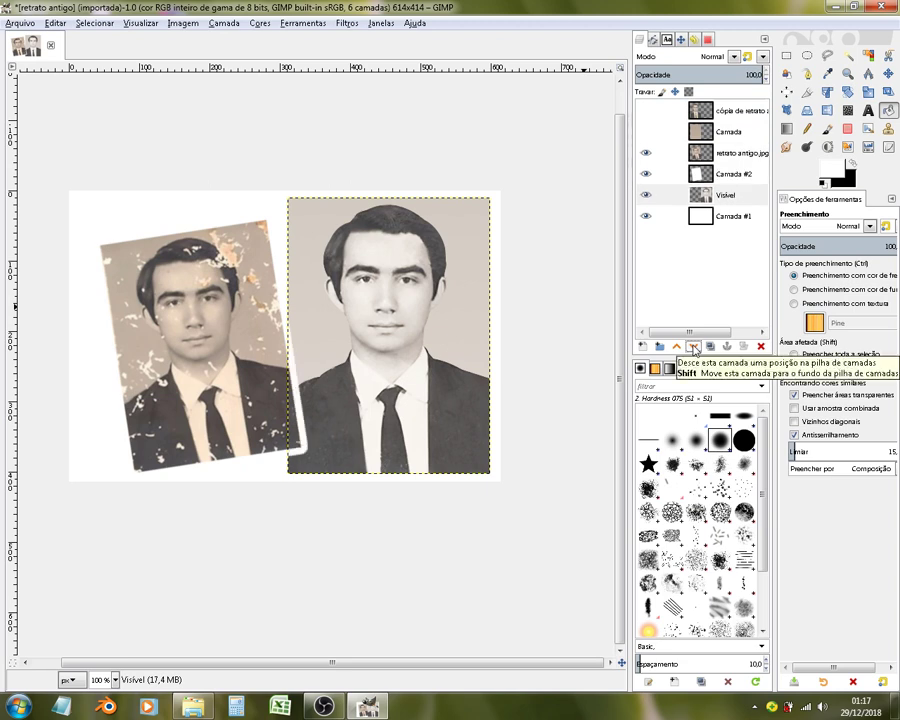
click(693, 347)
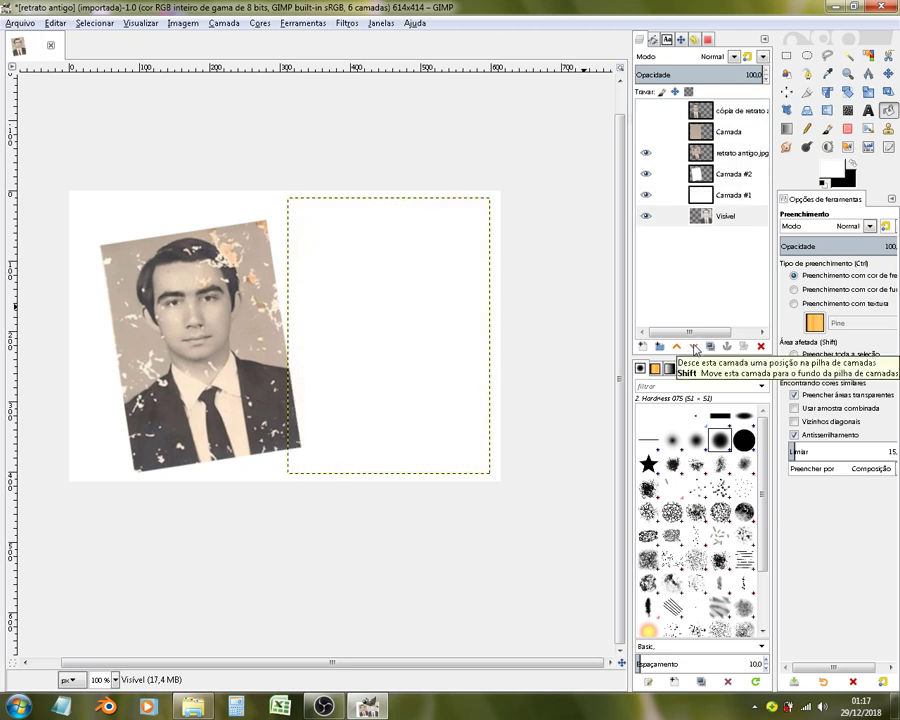
click(676, 347)
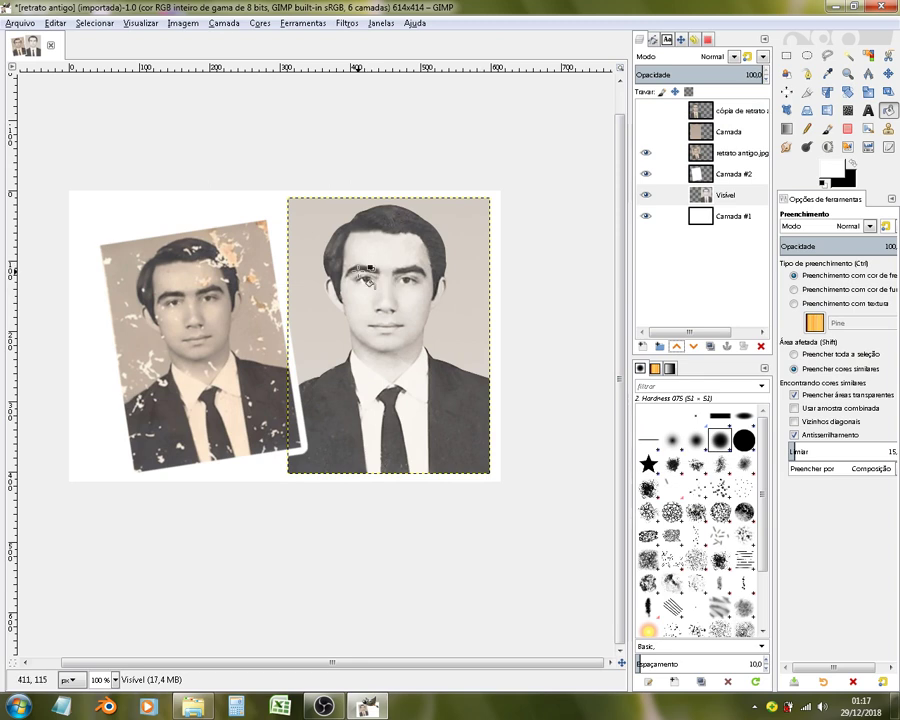
click(690, 216)
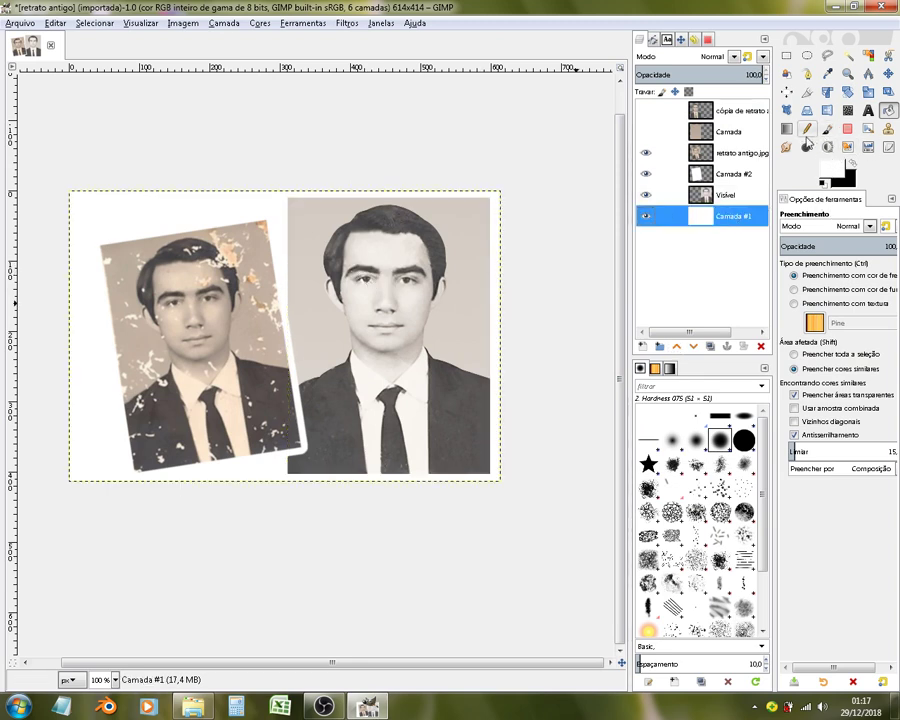
click(787, 130)
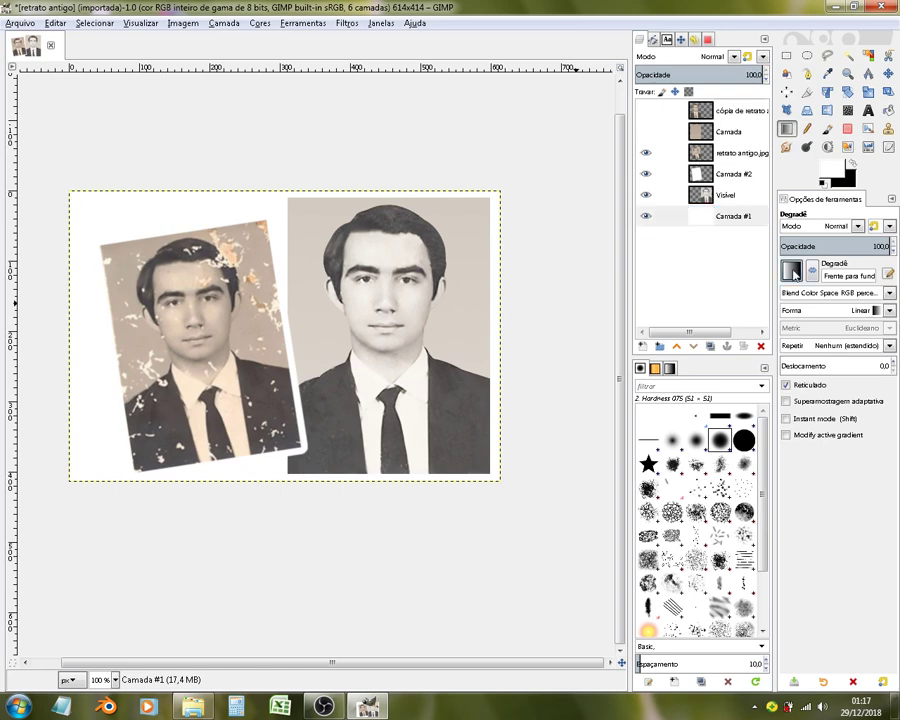
Step: Draw a diagonal Yellow Orange gradient across Camada #1, redoing the first attempt
click(791, 271)
drag(797, 319, 799, 453)
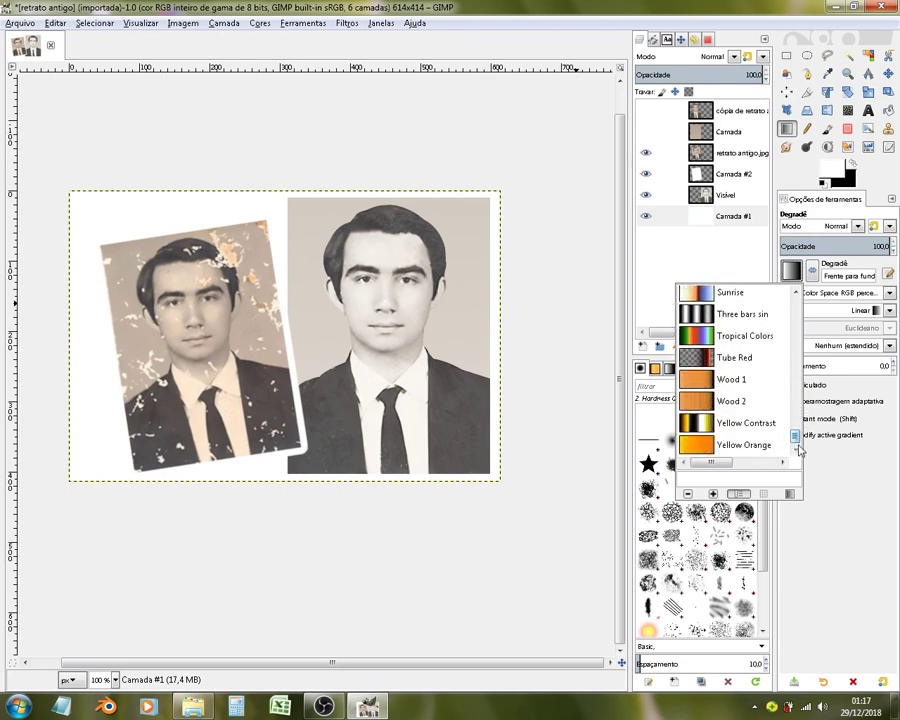
click(745, 446)
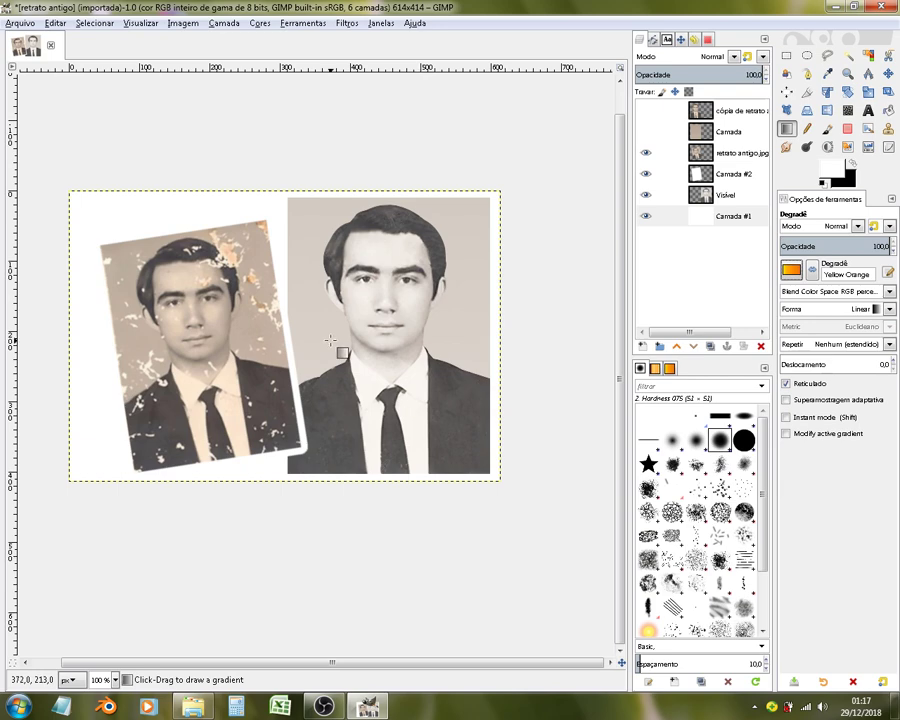
mouse_move(226, 214)
mouse_down()
mouse_move(352, 416)
mouse_move(412, 464)
mouse_move(467, 461)
mouse_move(350, 502)
mouse_move(502, 453)
mouse_move(476, 448)
mouse_up()
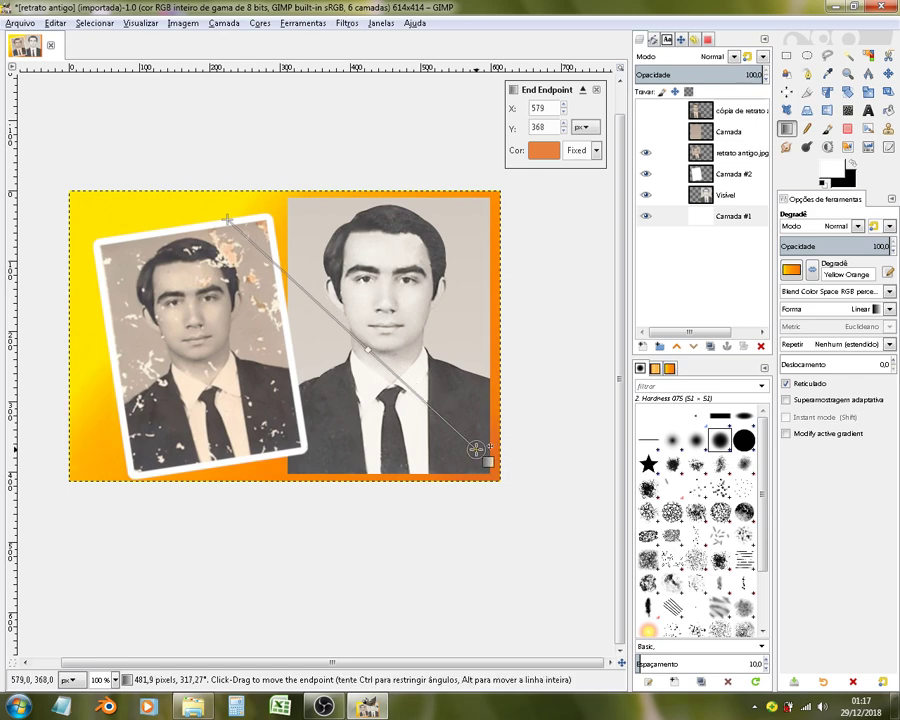
key(Escape)
mouse_move(203, 234)
mouse_down()
mouse_move(360, 356)
mouse_move(440, 460)
mouse_up()
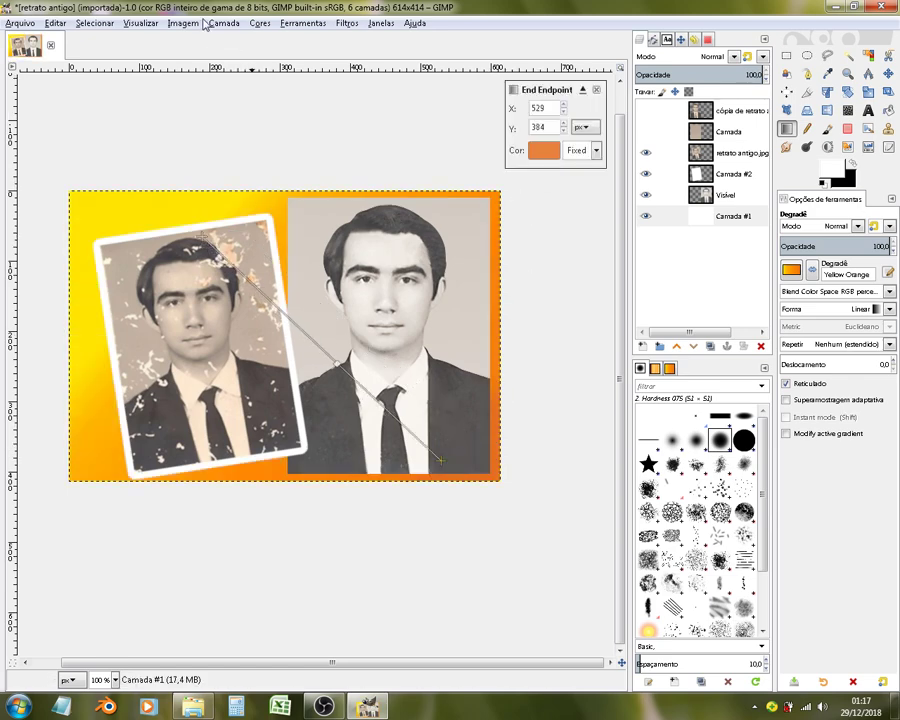
click(259, 23)
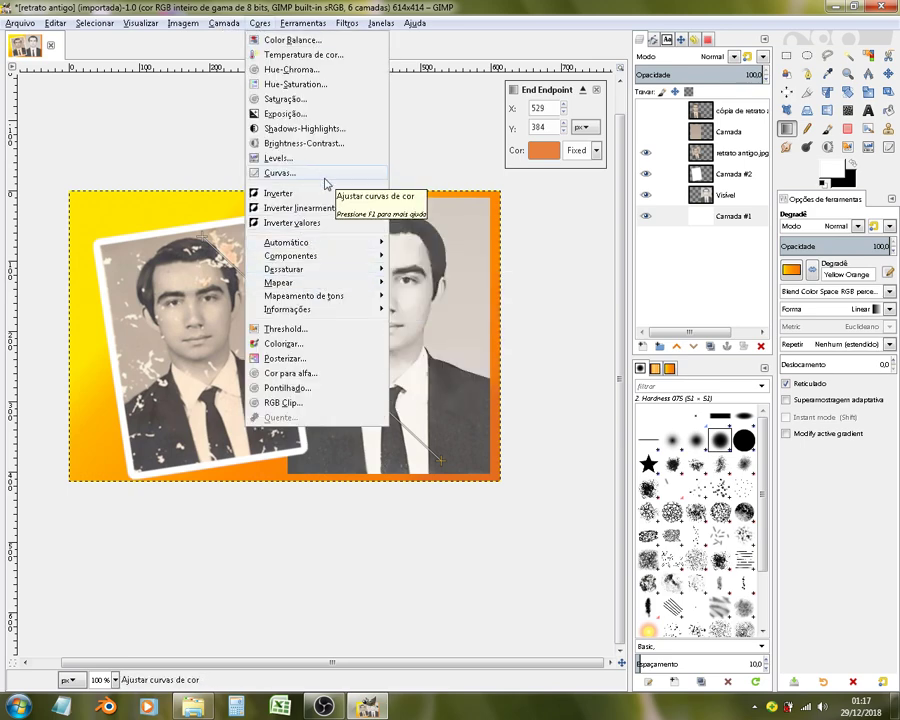
Step: Drain the gradient background's saturation to about 0.08
click(330, 100)
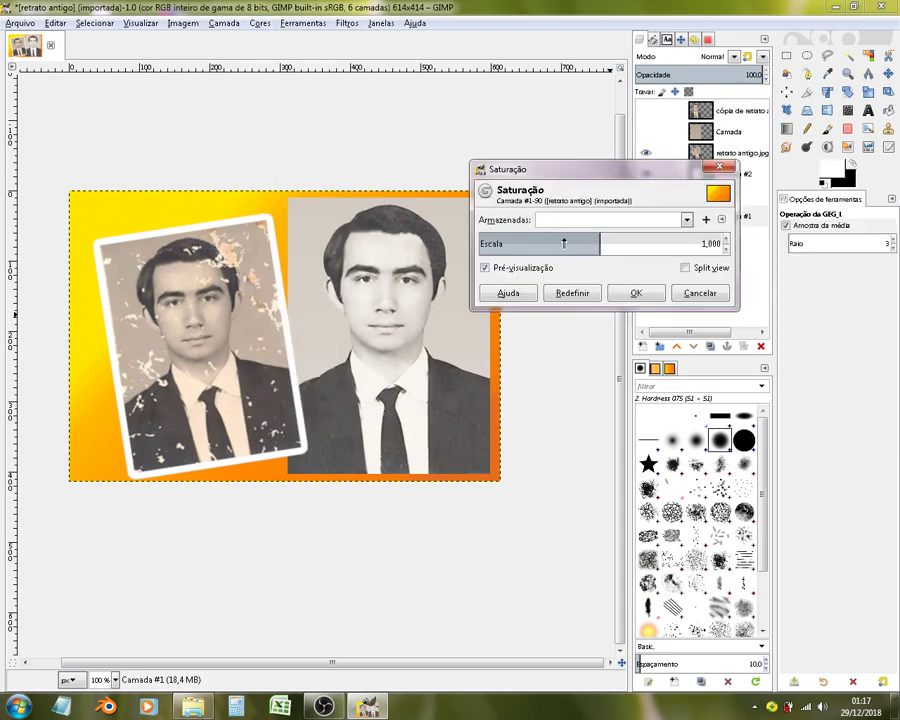
drag(603, 170, 583, 459)
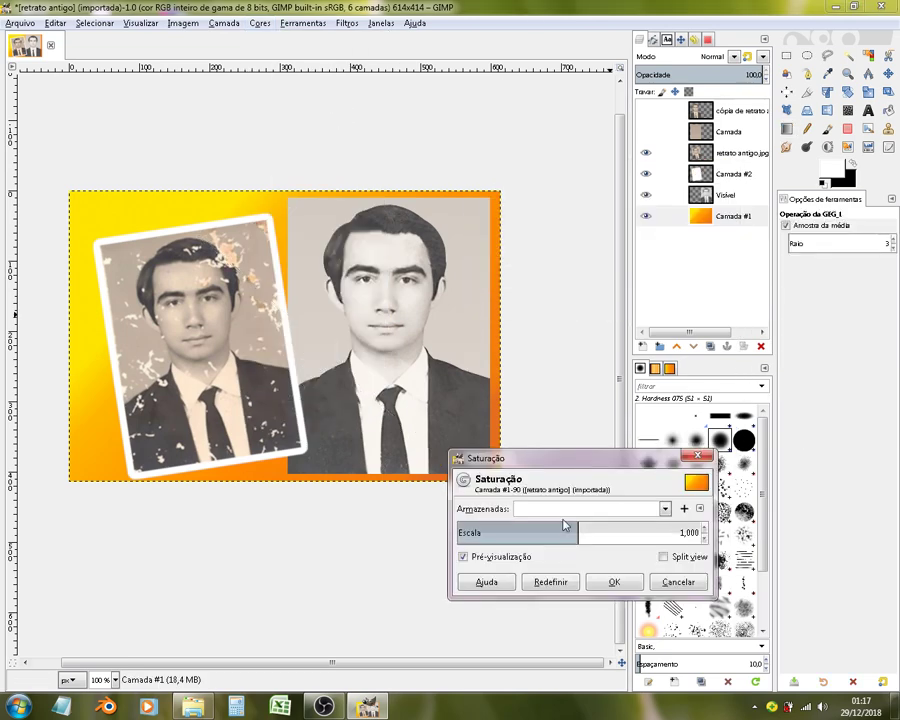
mouse_move(577, 530)
mouse_down()
mouse_move(452, 523)
mouse_move(527, 560)
mouse_move(491, 541)
mouse_up()
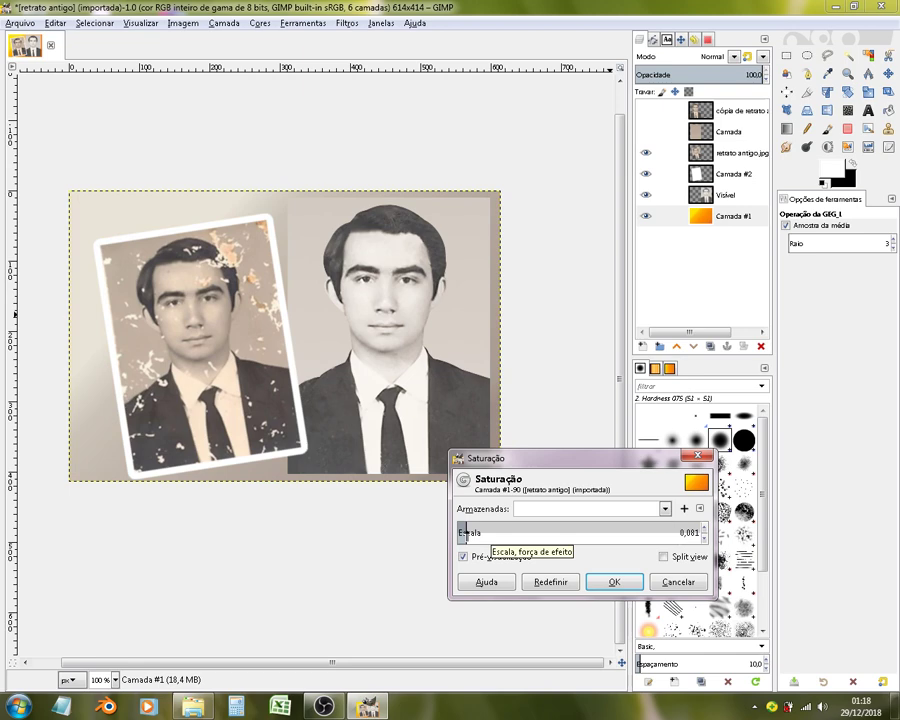
click(630, 581)
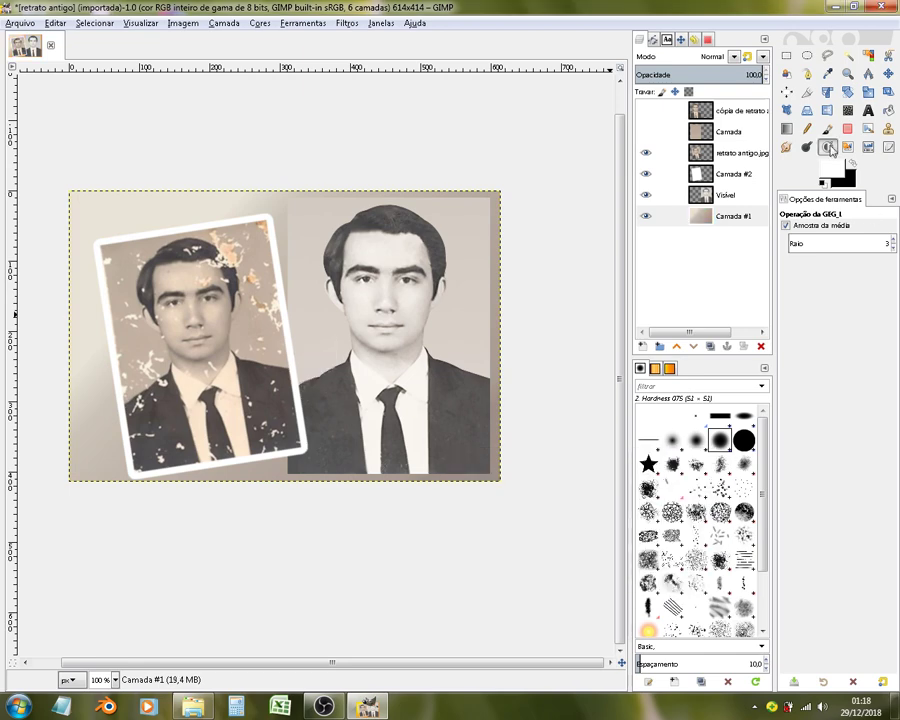
Step: Adjust the background's brightness and contrast, cutting its contrast
click(830, 150)
click(474, 312)
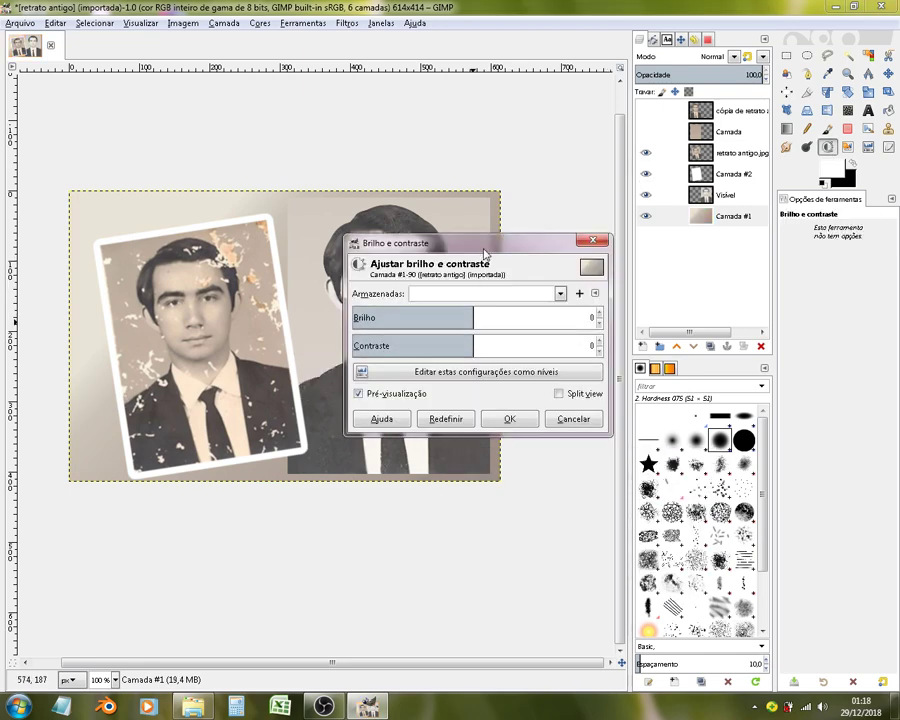
drag(484, 252, 722, 286)
mouse_move(732, 380)
mouse_down()
mouse_move(620, 380)
mouse_move(785, 380)
mouse_move(746, 380)
mouse_up()
mouse_move(702, 350)
mouse_down()
mouse_move(623, 352)
mouse_move(709, 352)
mouse_move(737, 376)
mouse_move(639, 371)
mouse_move(675, 377)
mouse_up()
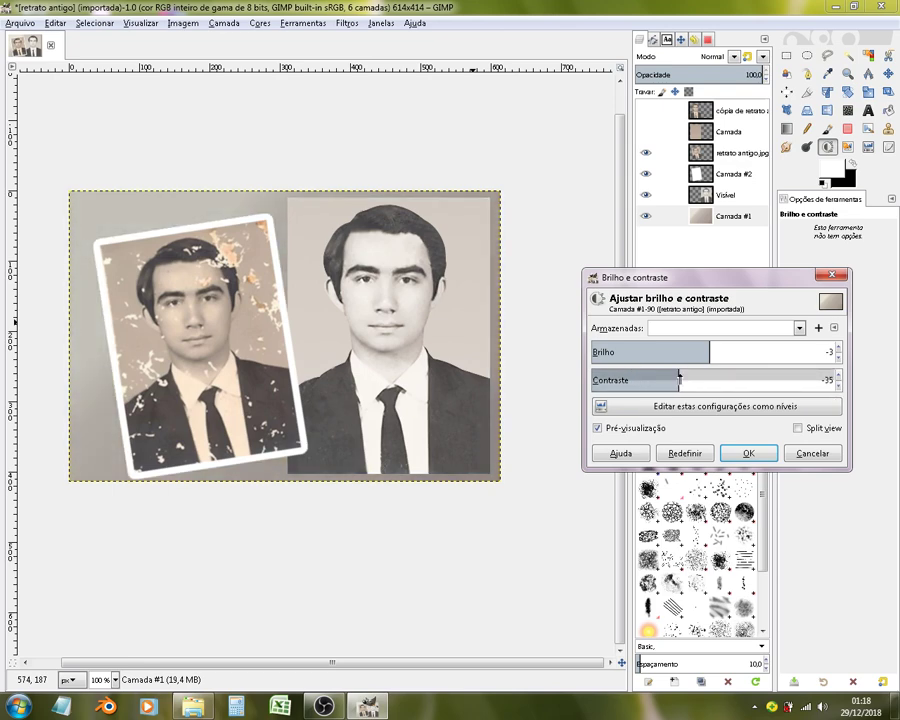
click(750, 455)
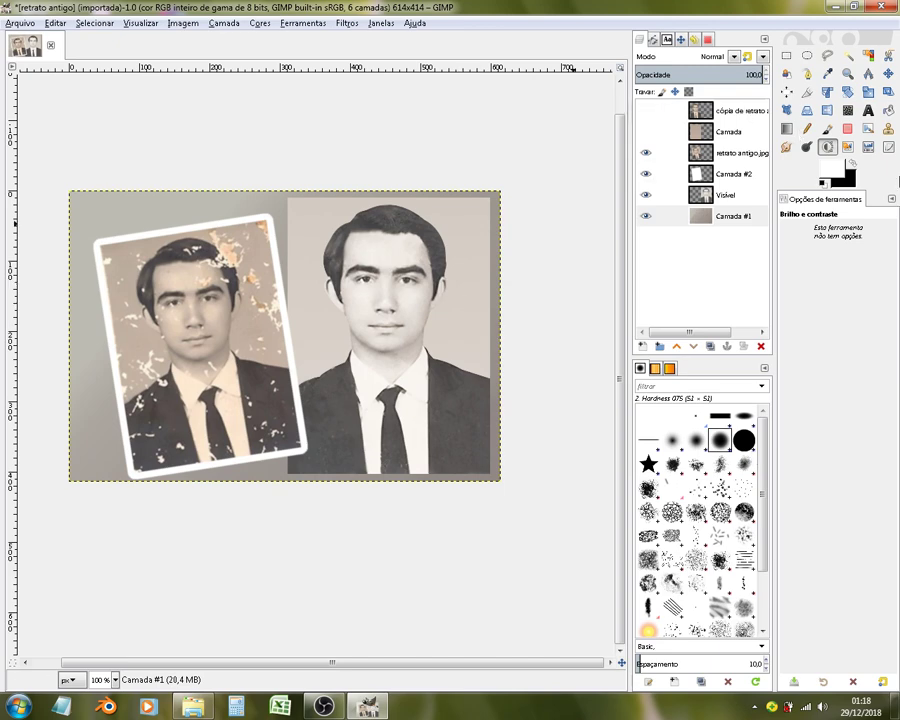
Step: Lighten the background to near-white by raising the Value curve
click(888, 147)
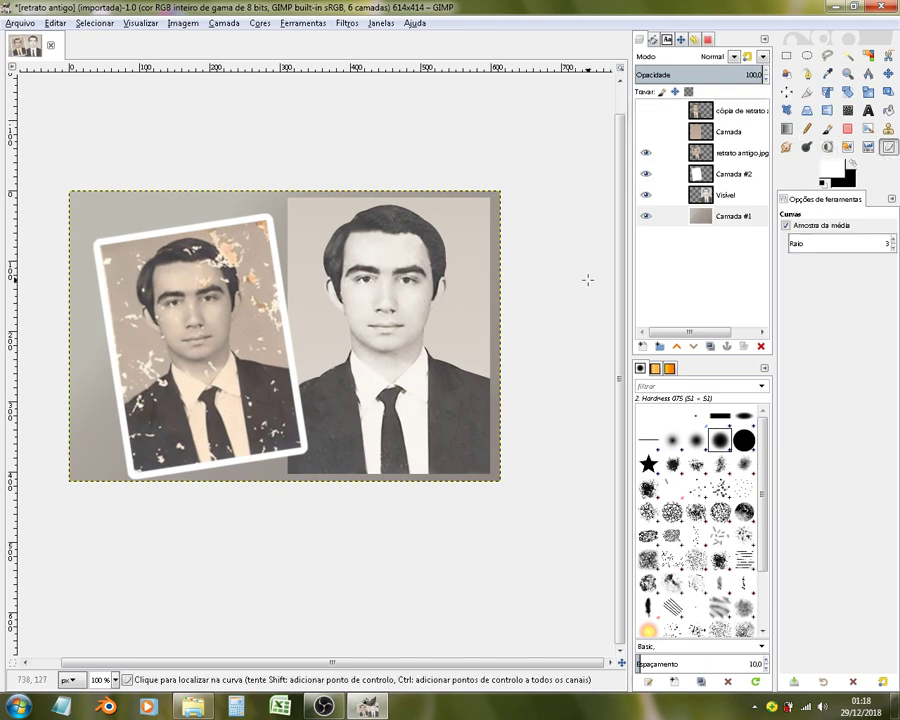
click(588, 279)
mouse_move(663, 416)
mouse_down()
mouse_move(693, 452)
mouse_move(605, 353)
mouse_up()
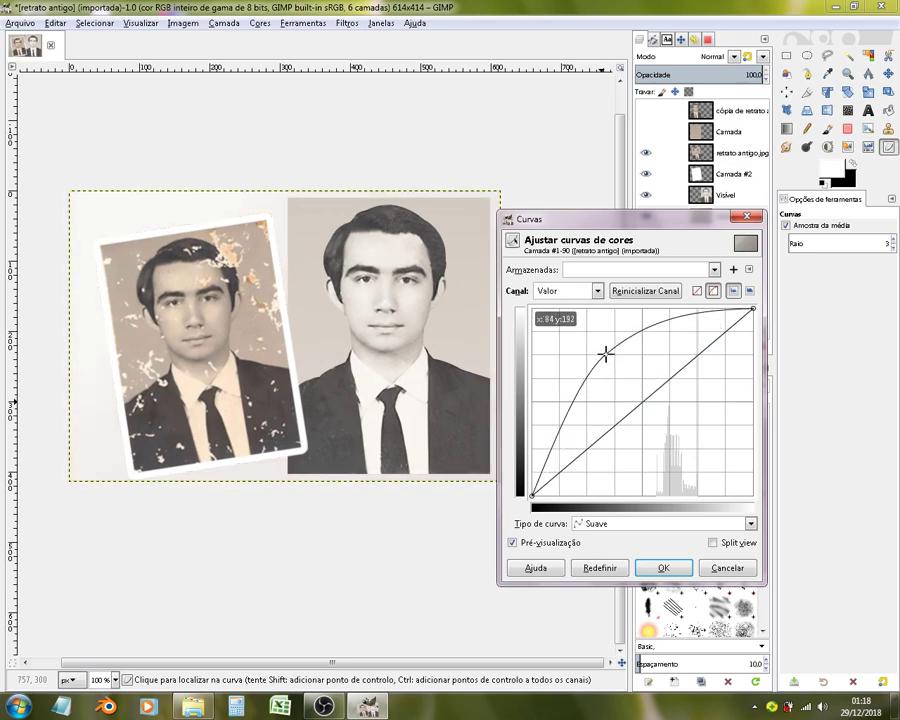
drag(605, 353, 597, 347)
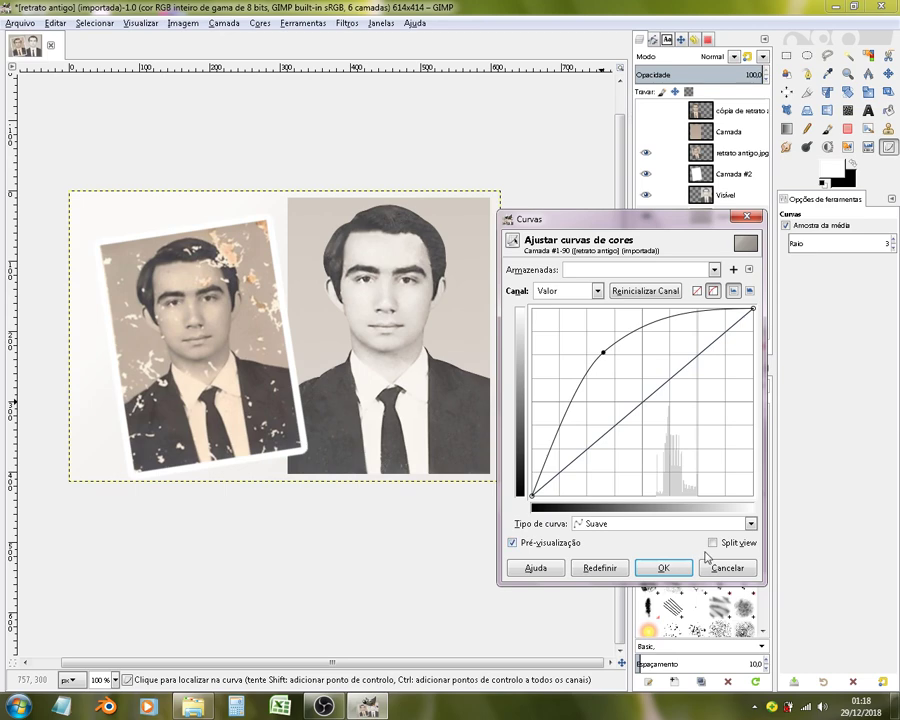
click(663, 567)
click(704, 177)
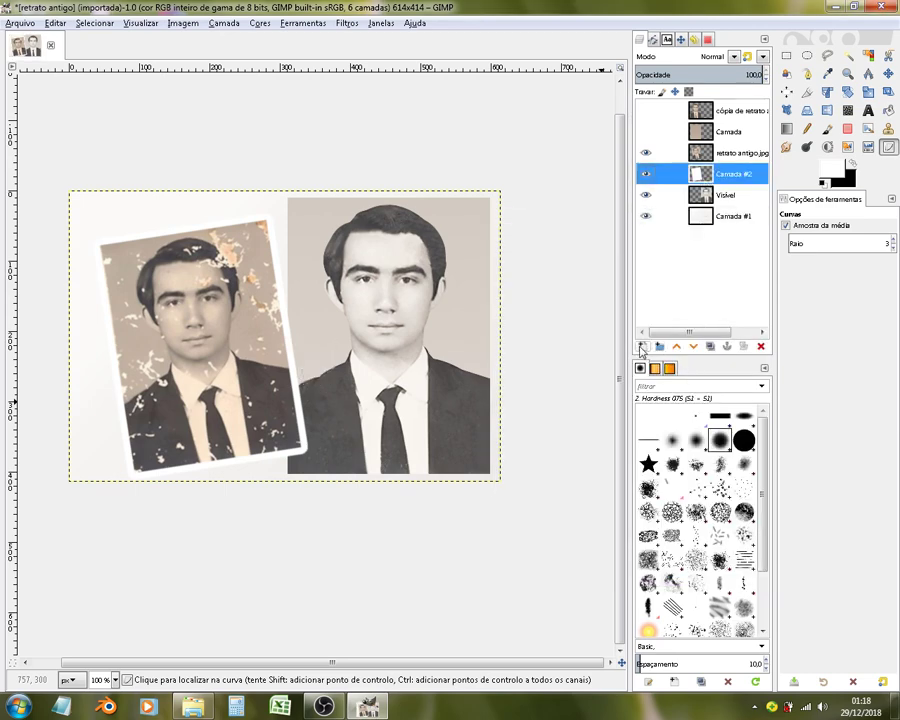
Step: Create a new layer beneath the frame and fill the frame's outline with black
alt+click(700, 177)
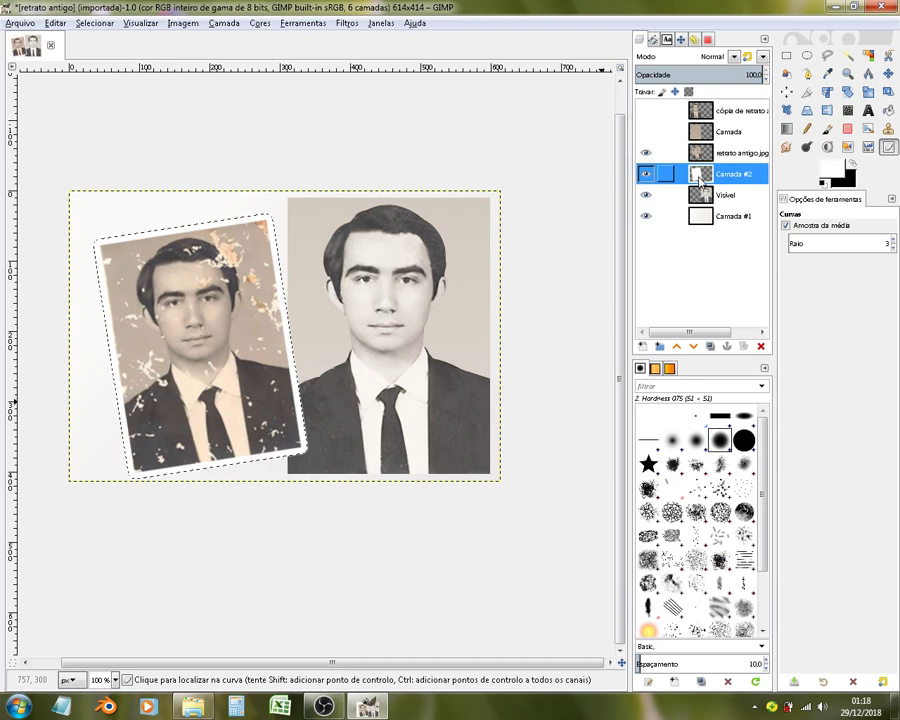
shift+click(648, 346)
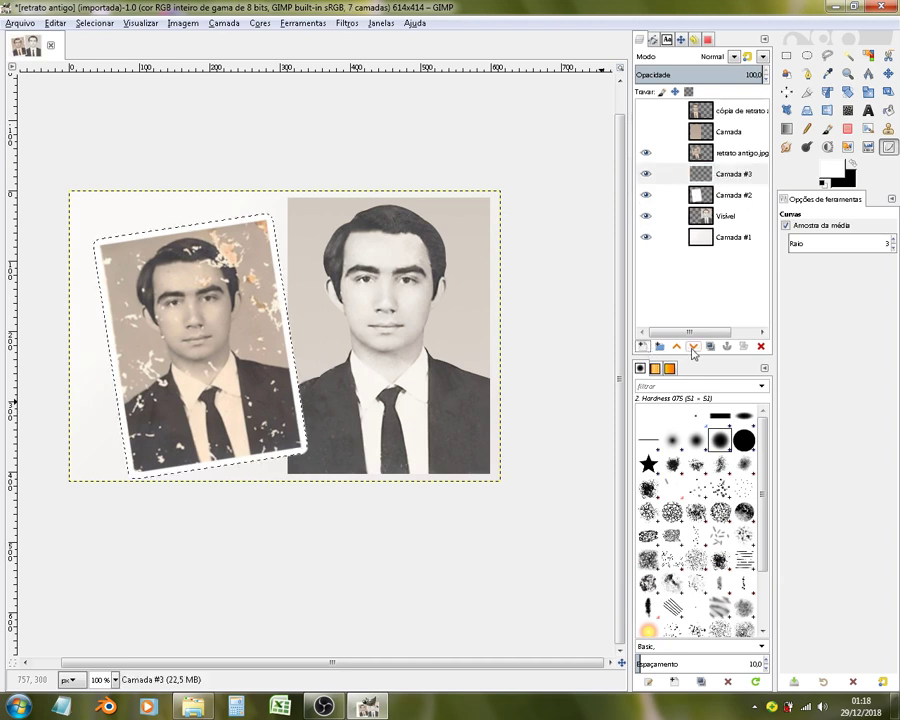
click(692, 346)
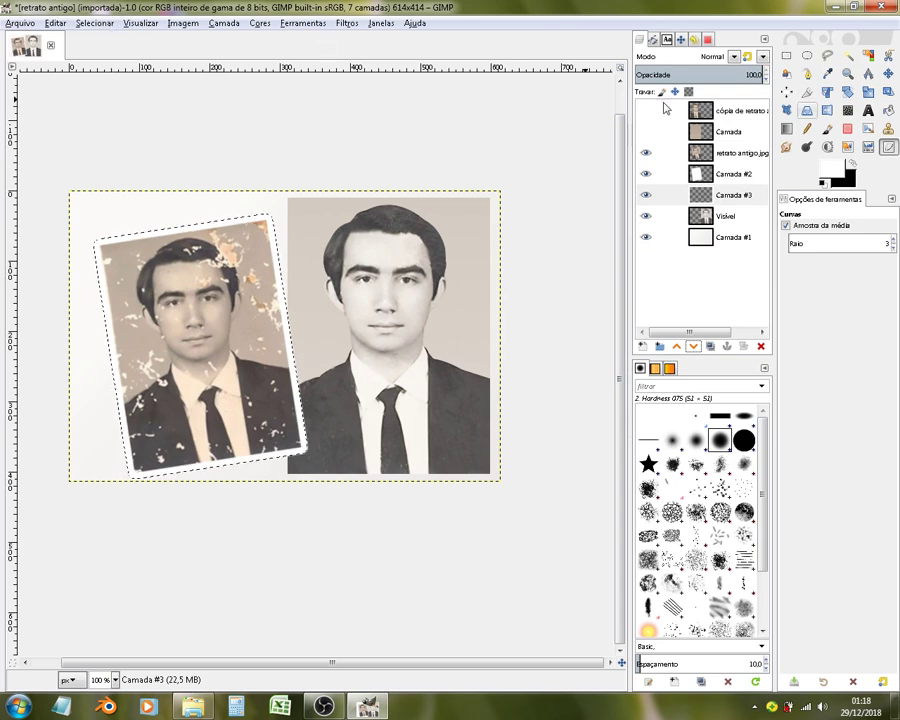
click(852, 165)
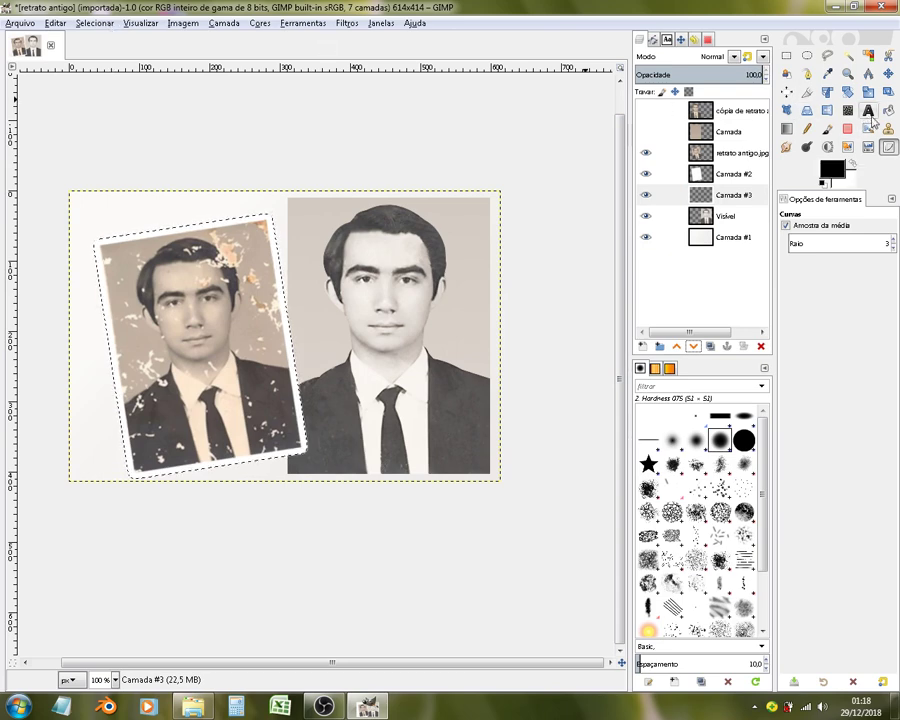
key(shift+b)
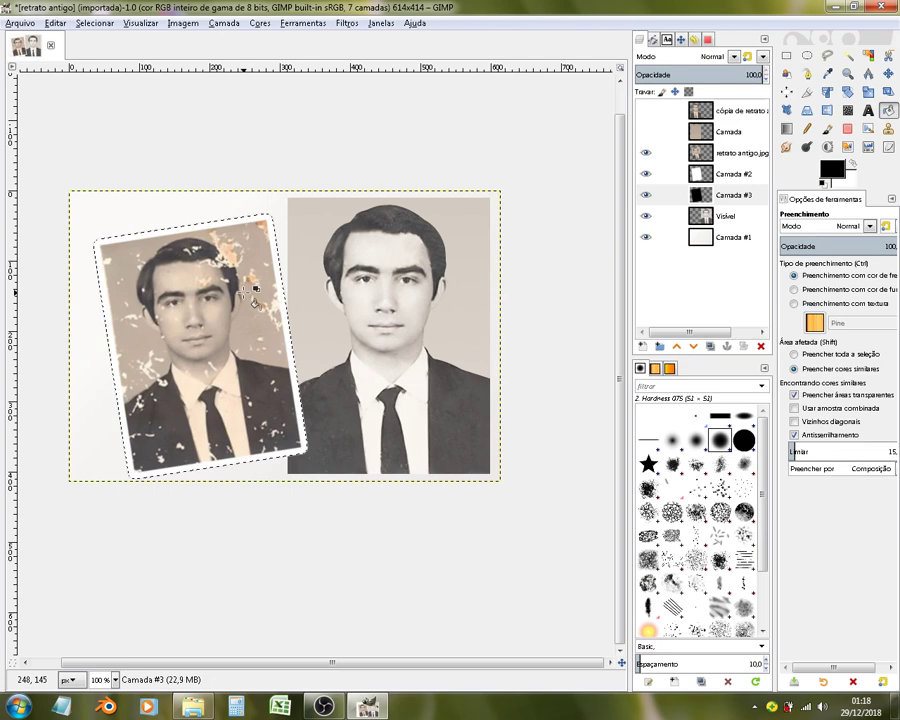
ctrl+shift+click(251, 290)
key(ctrl+shift+a)
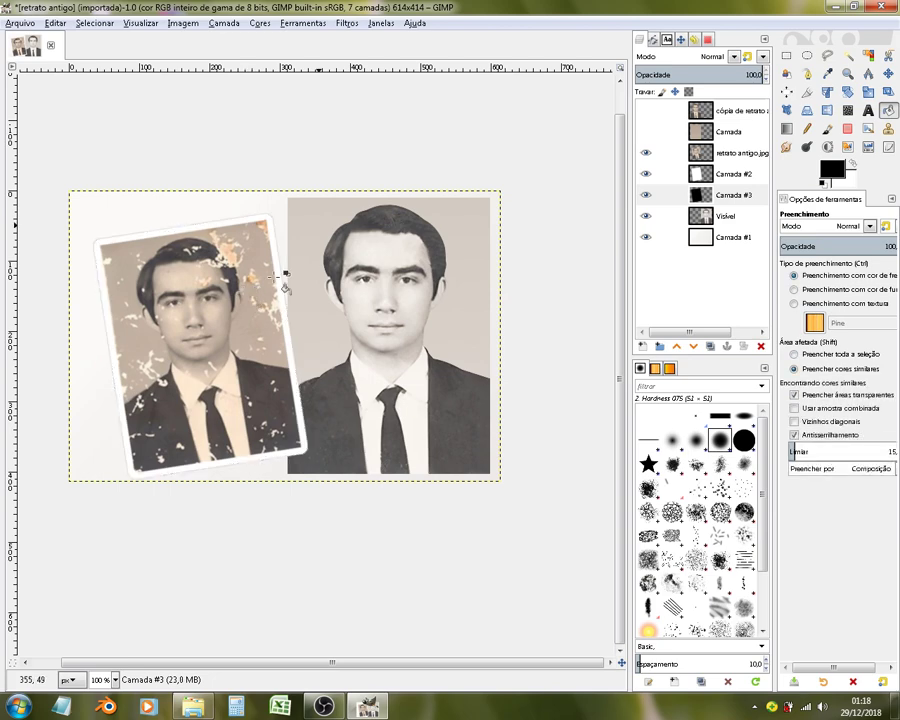
Step: Apply a Gaussian blur of 9.50 px to the black shadow layer
click(347, 23)
mouse_move(367, 102)
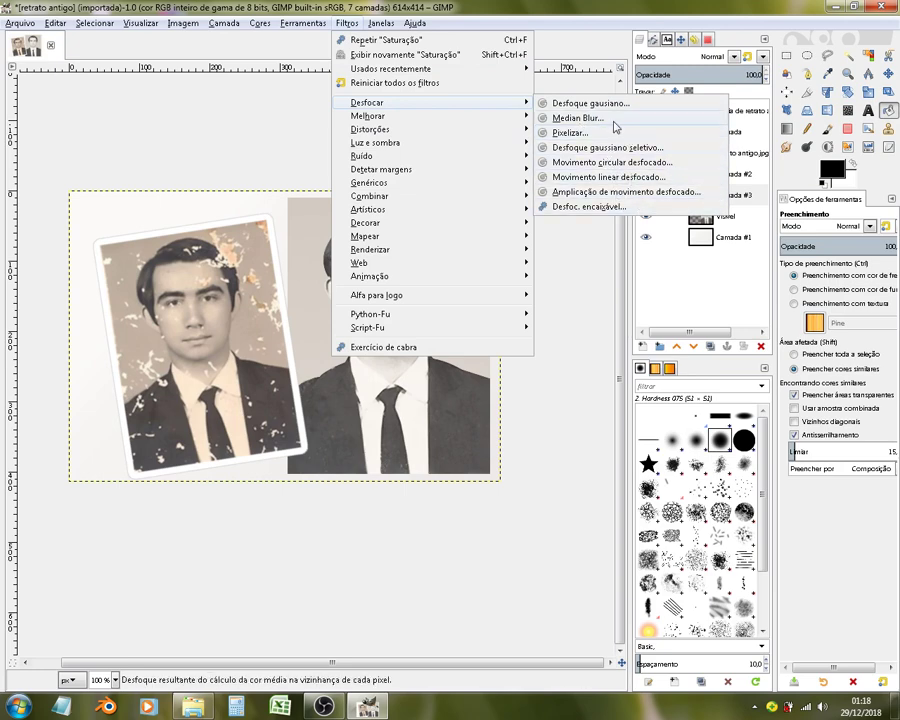
click(650, 103)
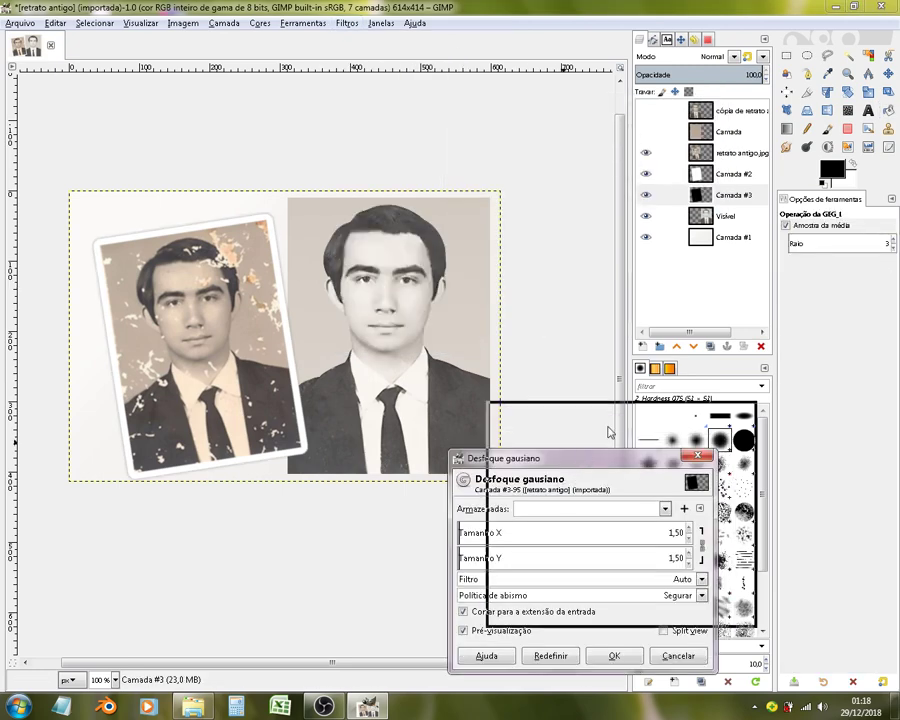
drag(580, 462, 690, 324)
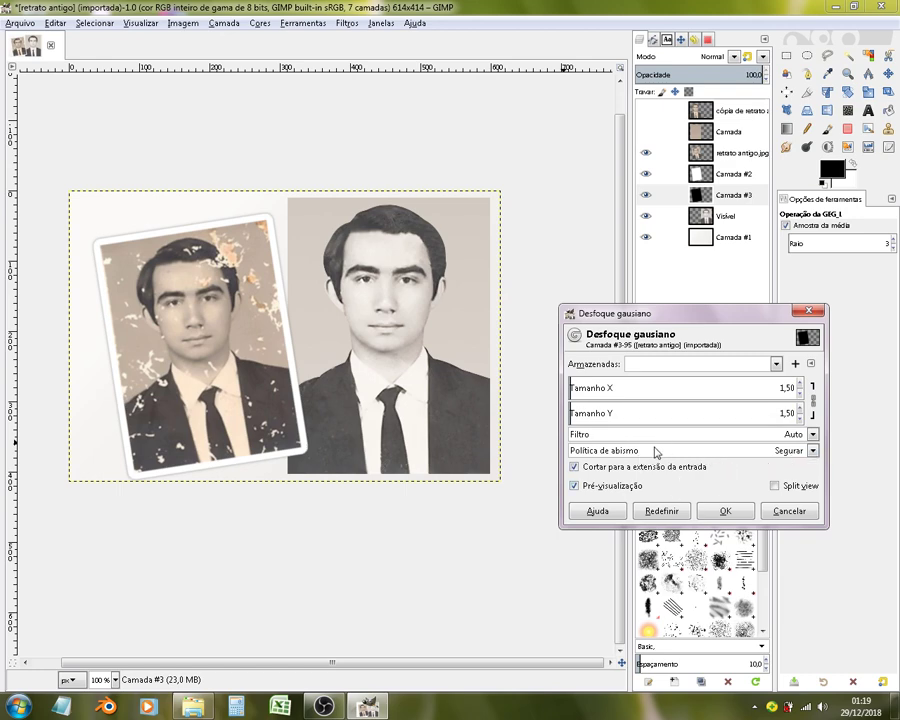
scroll(672, 388, up, 4)
scroll(672, 388, up, 1)
scroll(672, 388, up, 2)
scroll(672, 388, up, 1)
scroll(672, 388, up, 1)
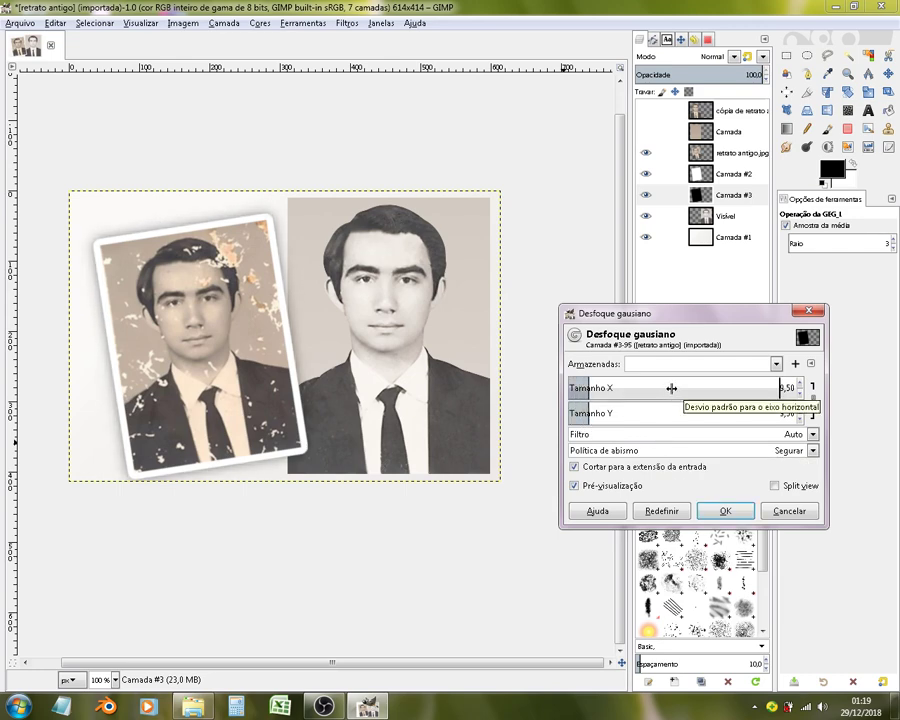
scroll(672, 388, up, 1)
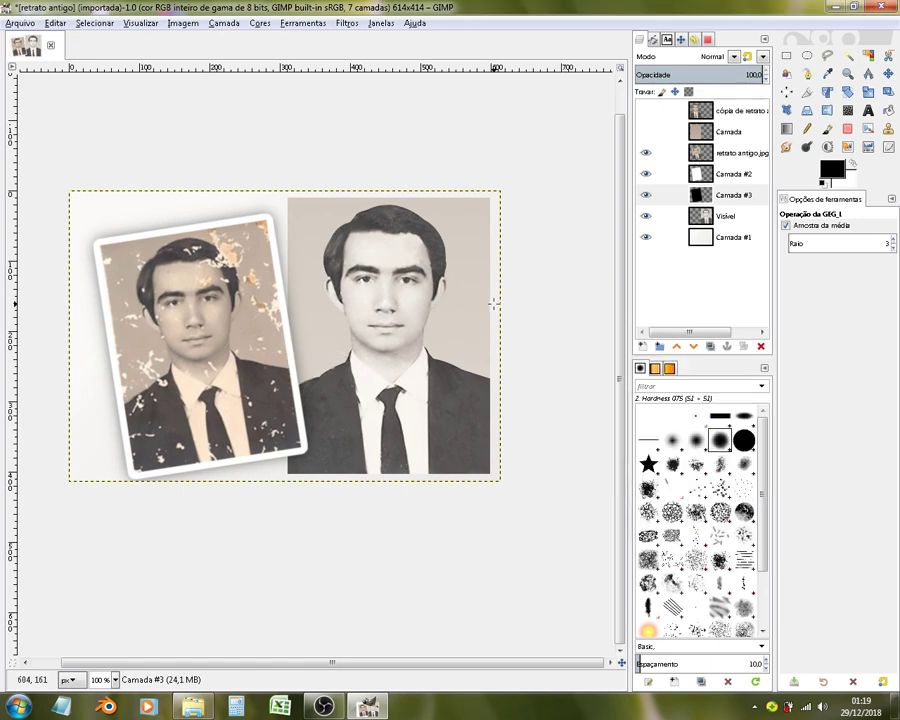
click(887, 74)
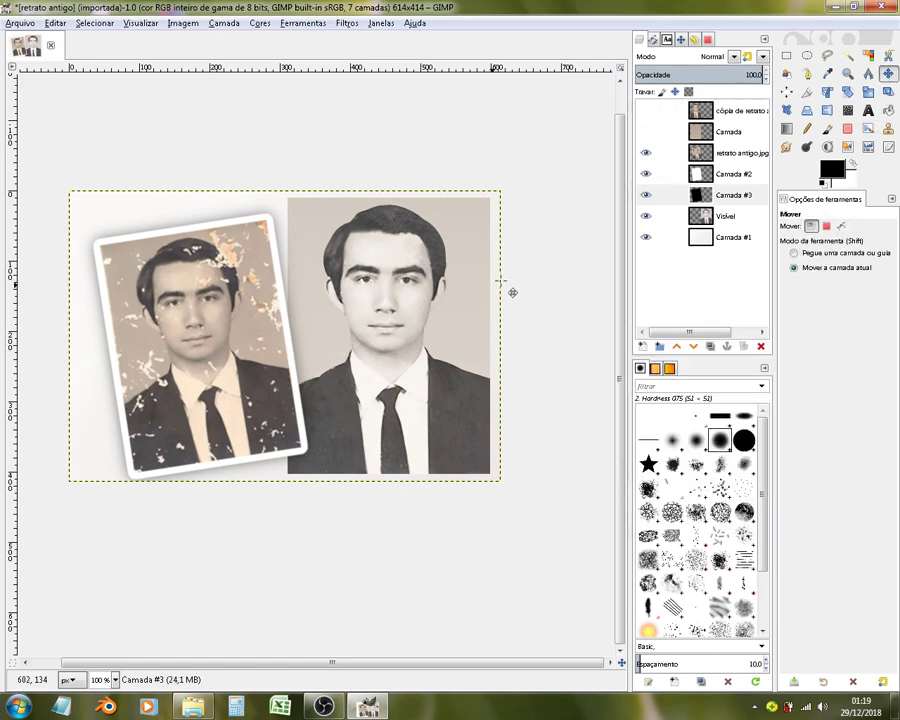
Step: Offset the shadow layer down-right and expand it to the full image size
drag(539, 357, 552, 366)
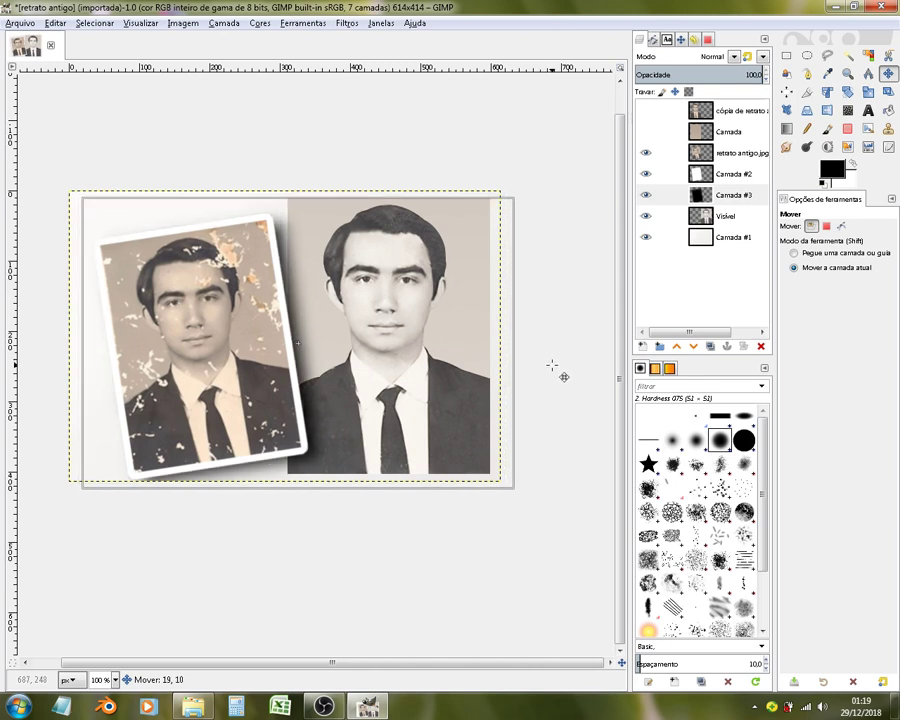
drag(552, 366, 552, 367)
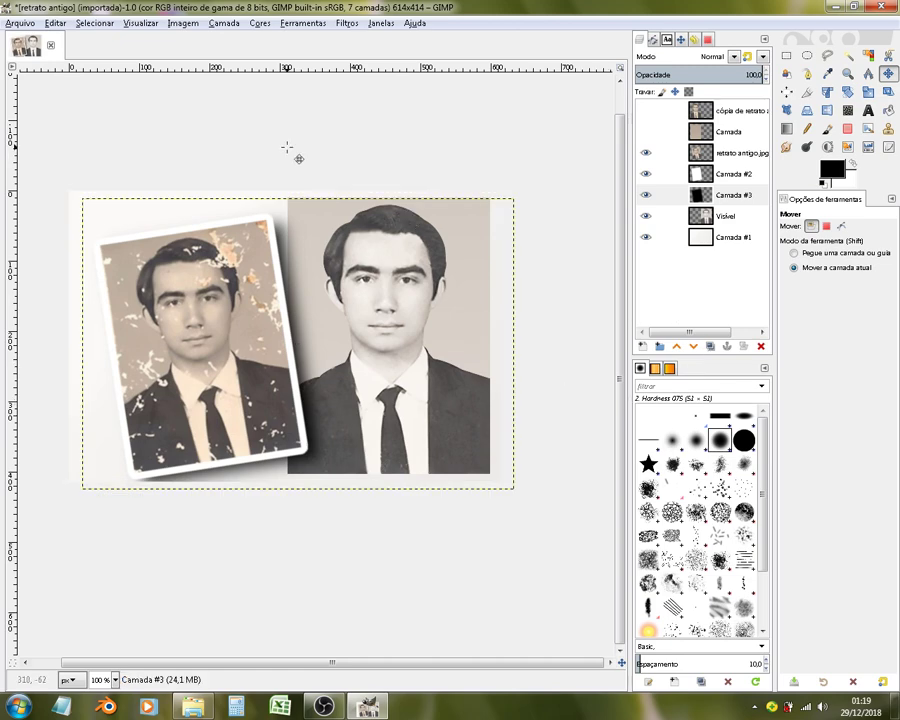
right_click(695, 197)
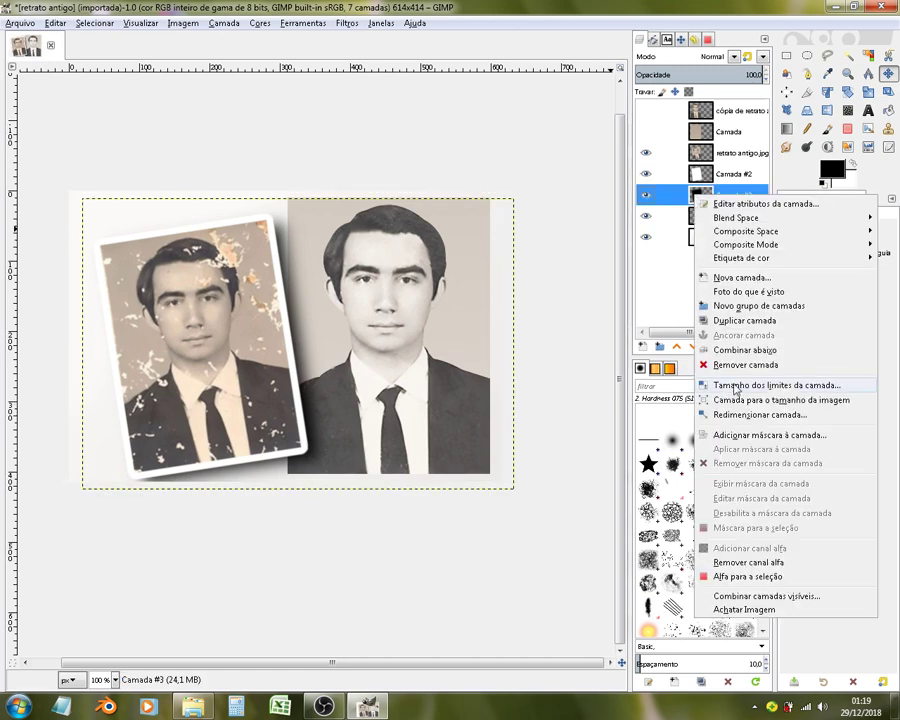
click(712, 399)
Step: Add a merged Visível #1 layer from the visible composition at the top
right_click(703, 113)
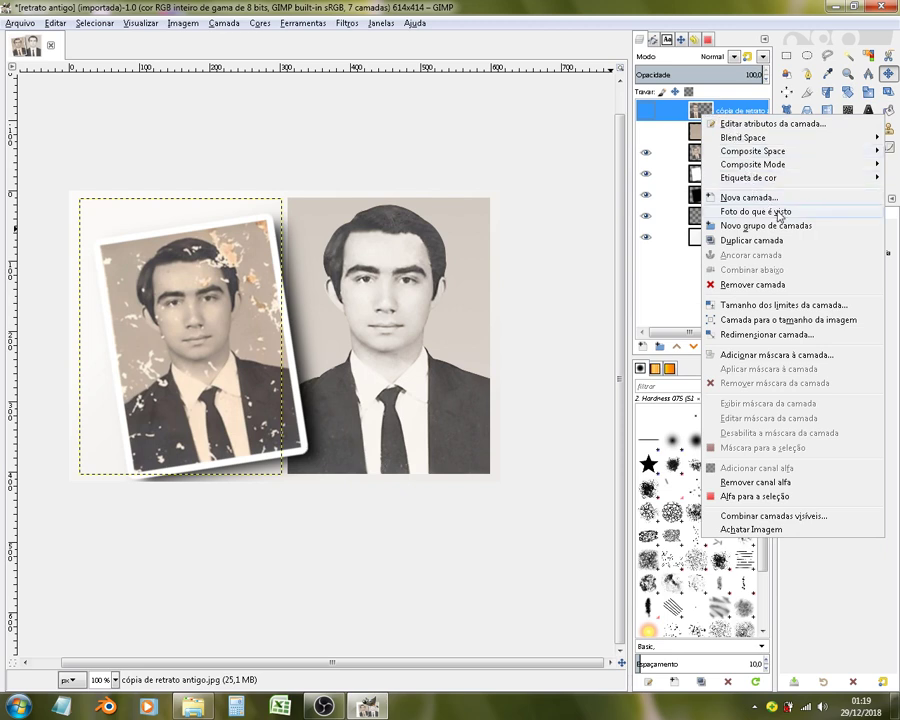
click(770, 211)
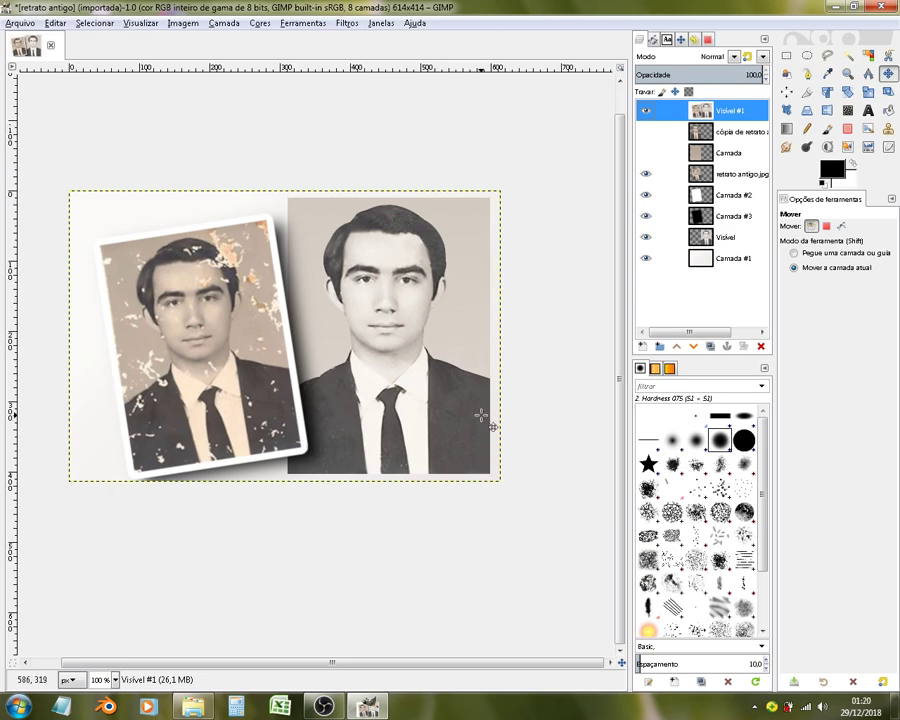
click(19, 22)
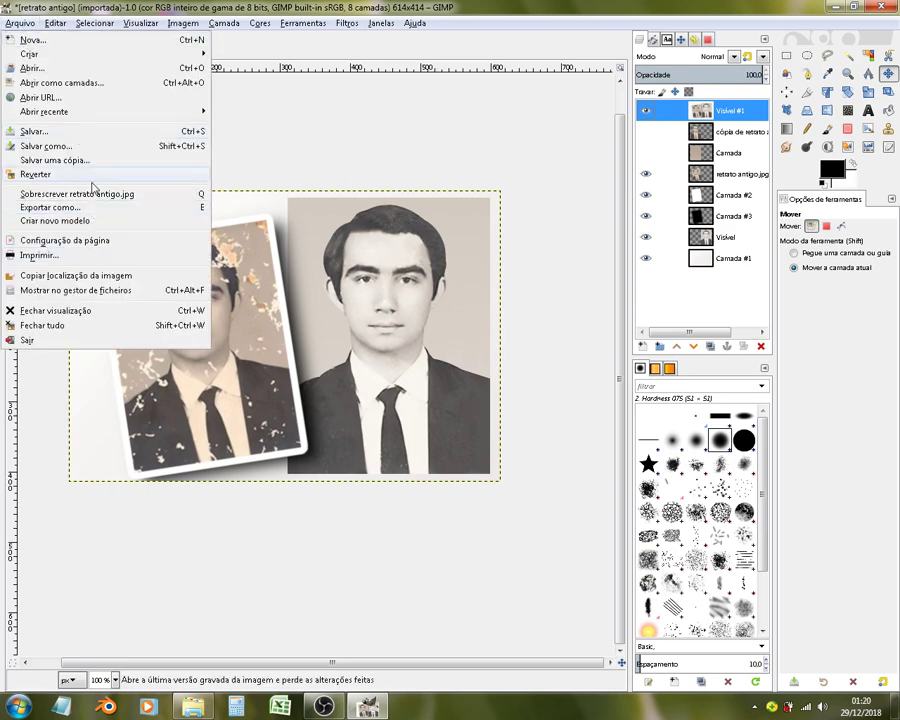
Step: Name the export file retrato antigo ok.jpg on the Desktop
click(100, 207)
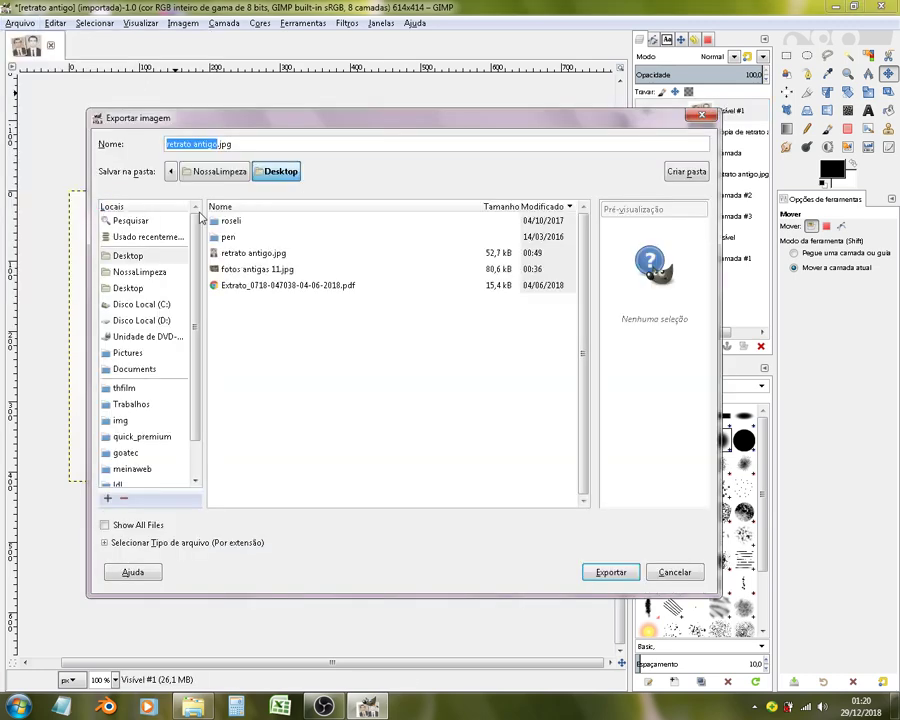
click(215, 145)
double_click(219, 144)
click(219, 144)
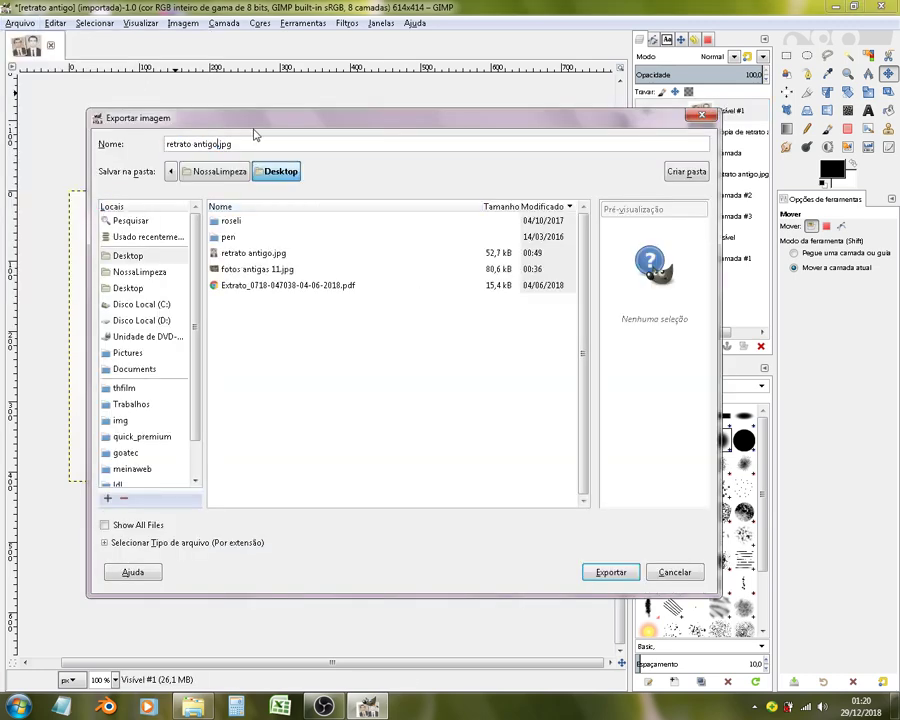
text(ok)
key(Return)
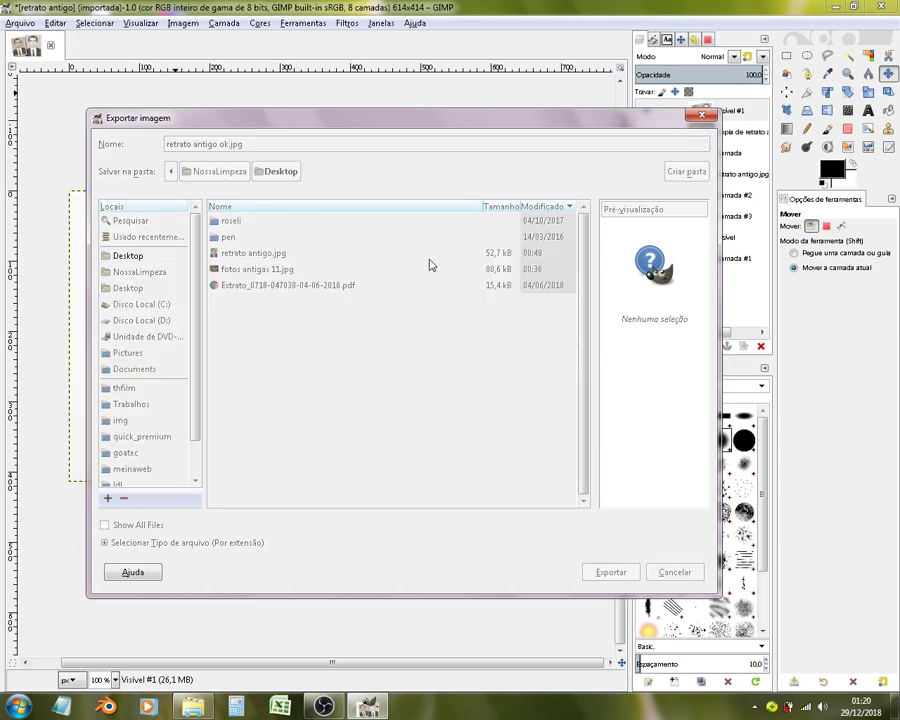
Step: Export it as JPEG at quality 98
drag(517, 310, 521, 314)
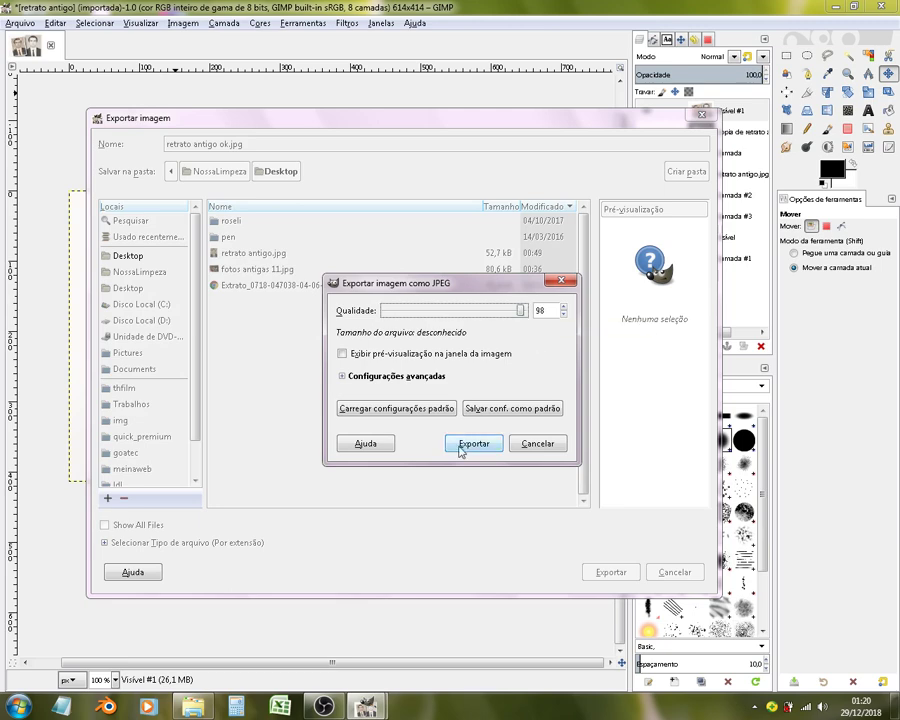
click(463, 447)
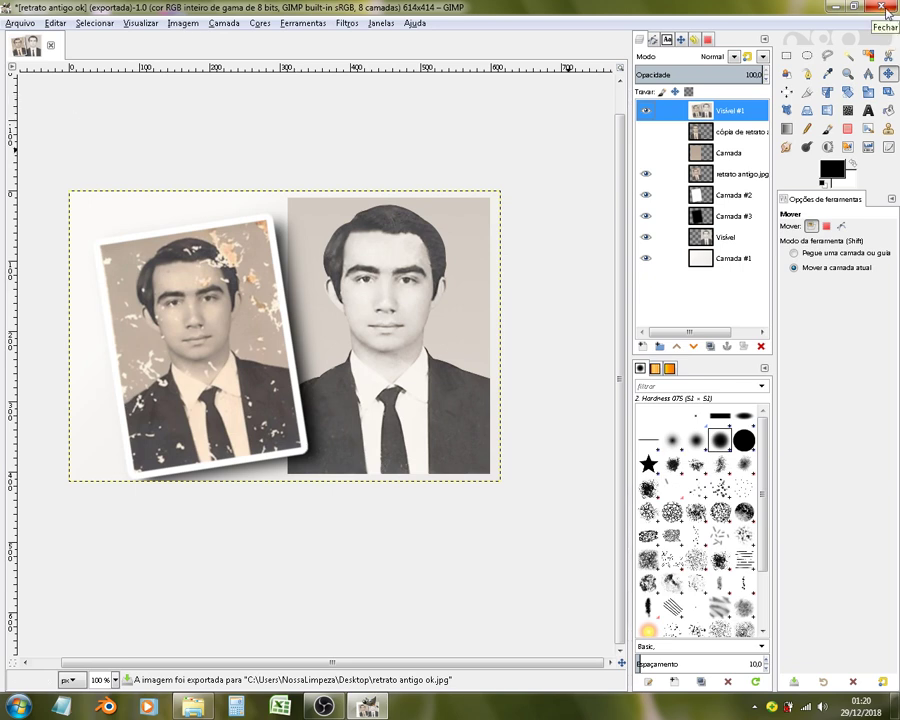
click(835, 8)
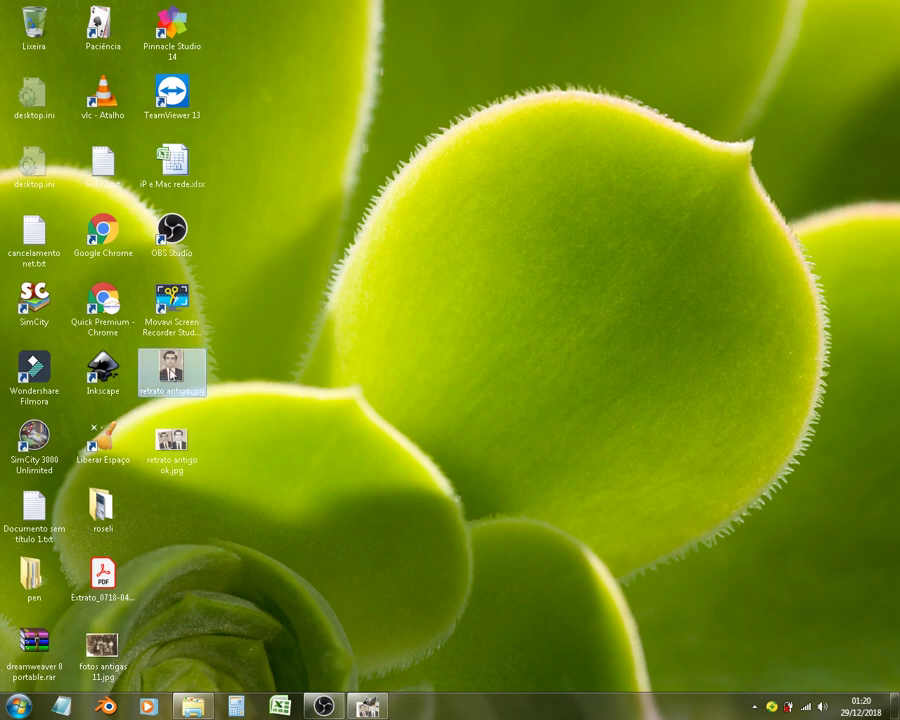
Step: Open retrato antigo.jpg and retrato antigo ok.jpg together in a maximised Windows Photo Viewer
click(171, 445)
click(170, 373)
right_click(174, 372)
click(512, 164)
drag(260, 494, 140, 345)
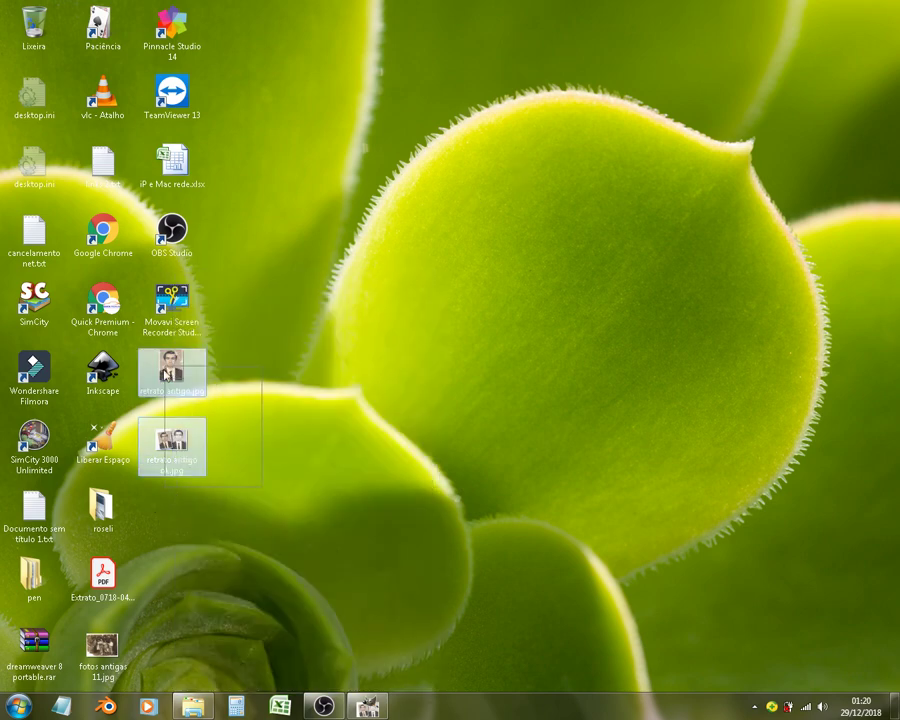
right_click(168, 380)
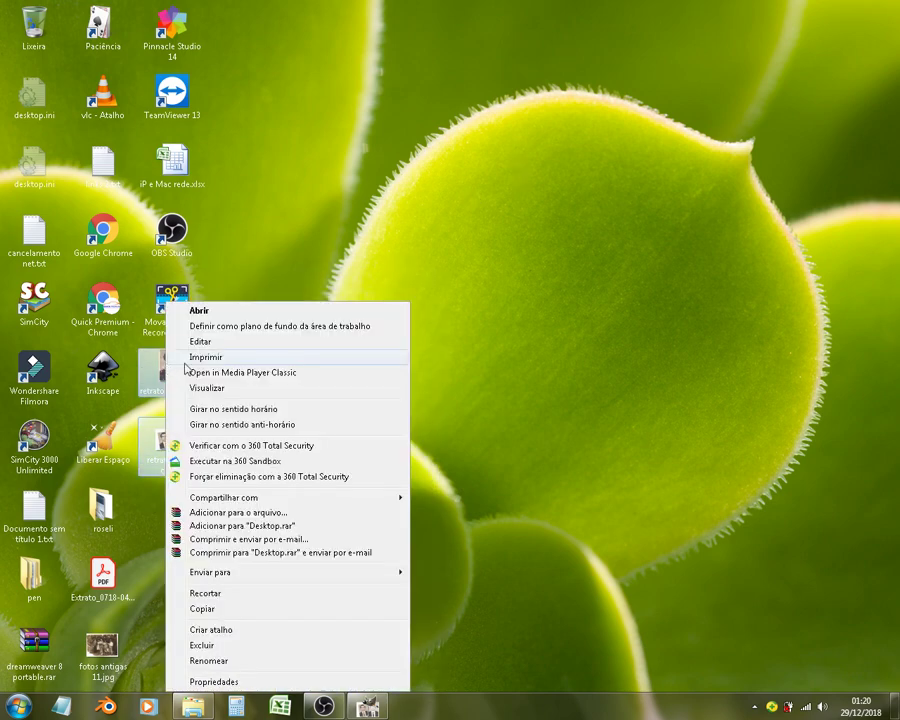
click(291, 389)
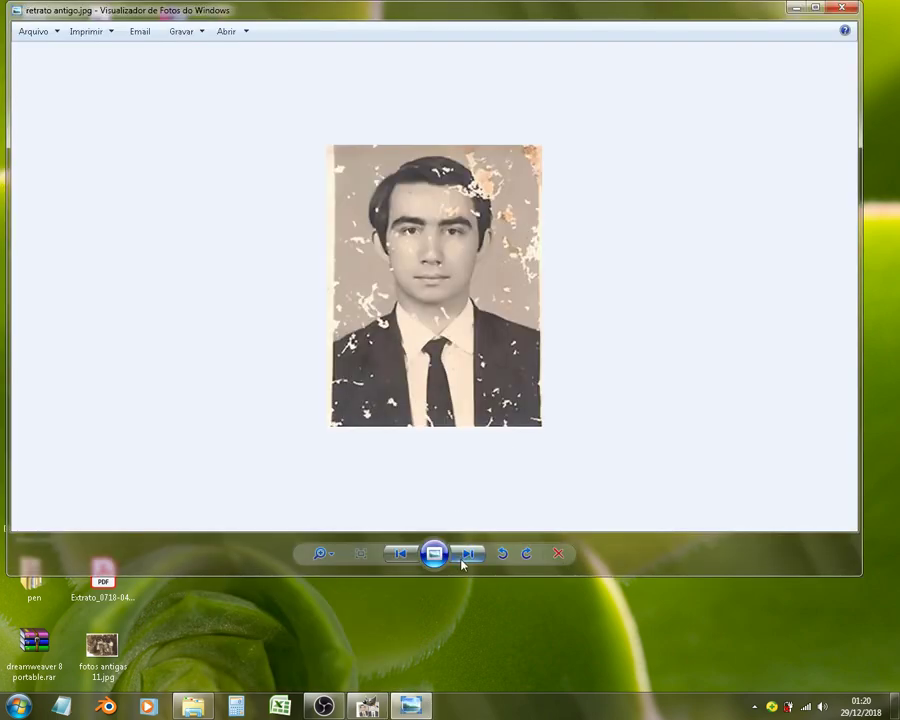
click(465, 558)
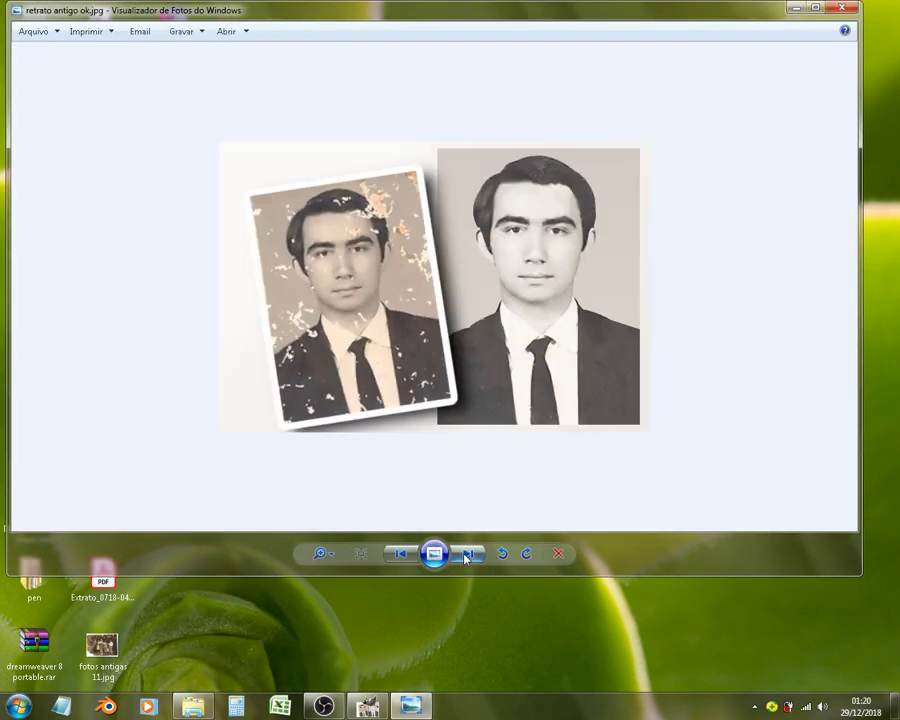
click(822, 10)
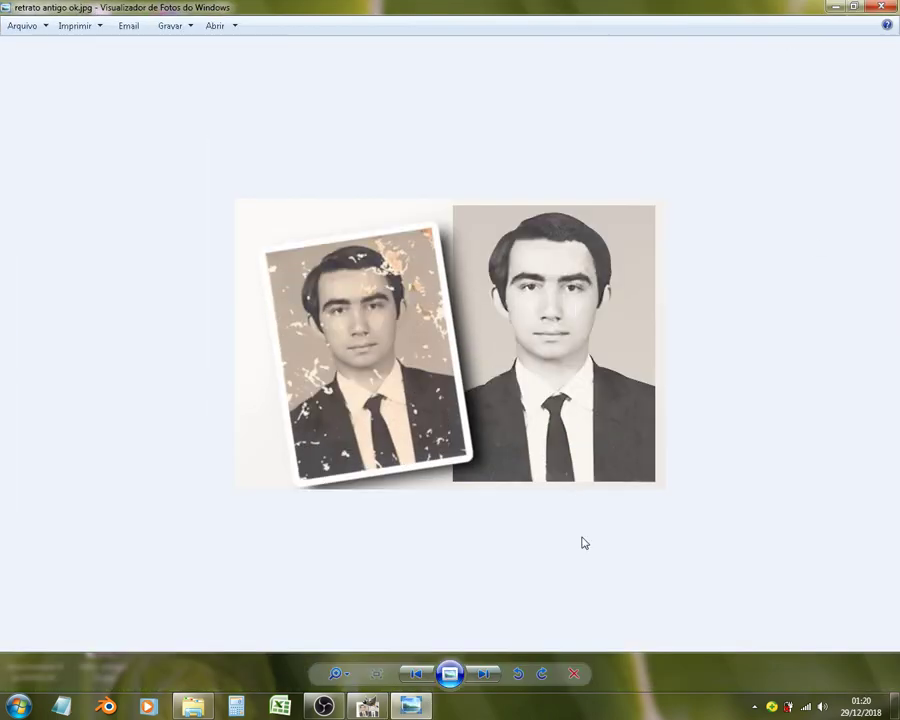
Step: Flip repeatedly between the original and restored images, ending on retrato antigo ok.jpg
click(486, 674)
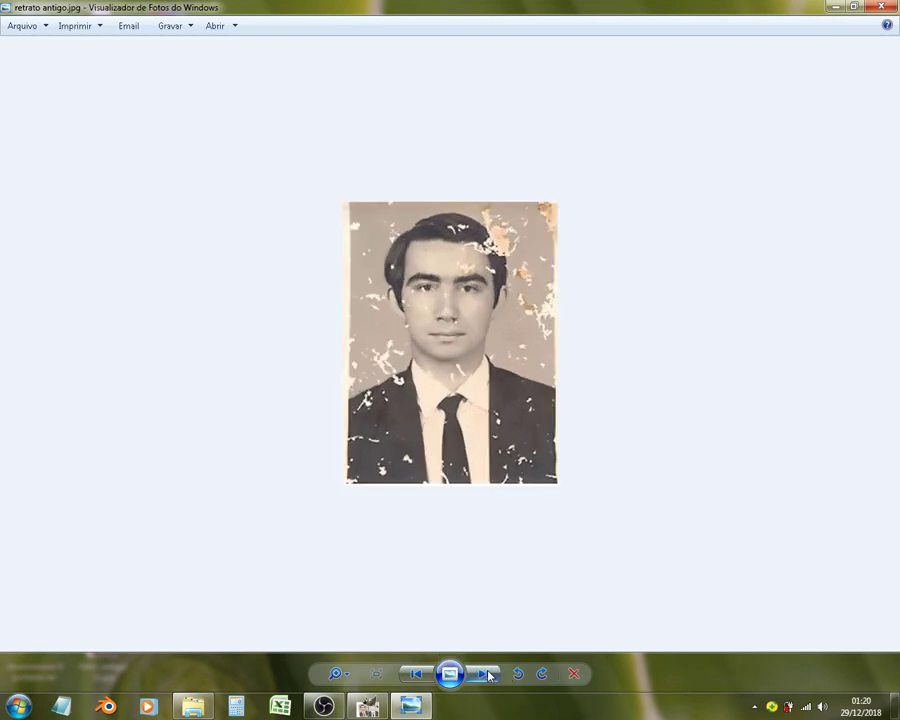
click(488, 675)
click(488, 675)
click(488, 675)
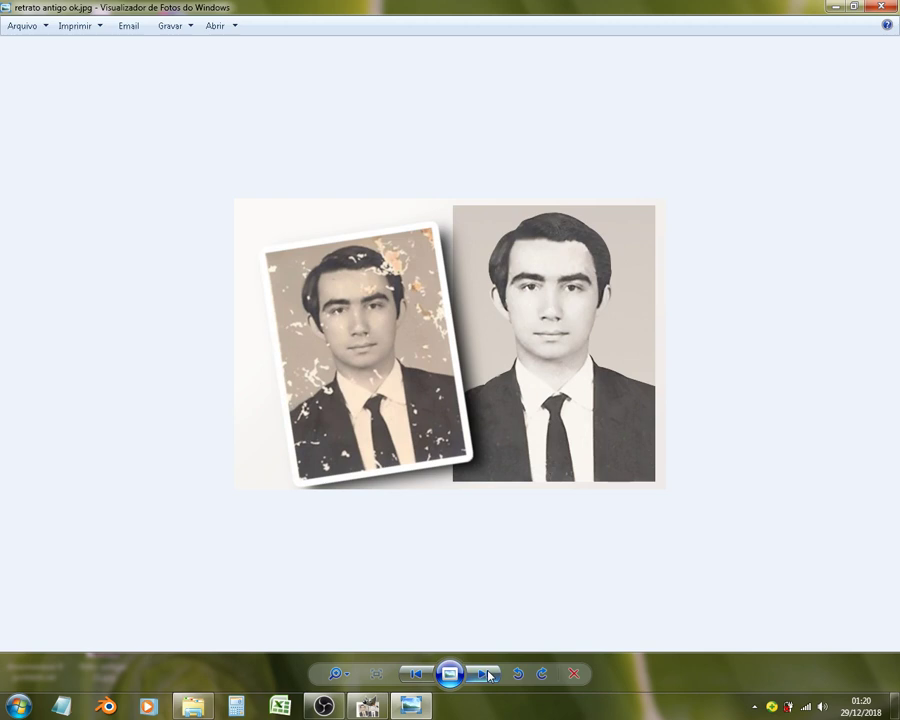
click(488, 675)
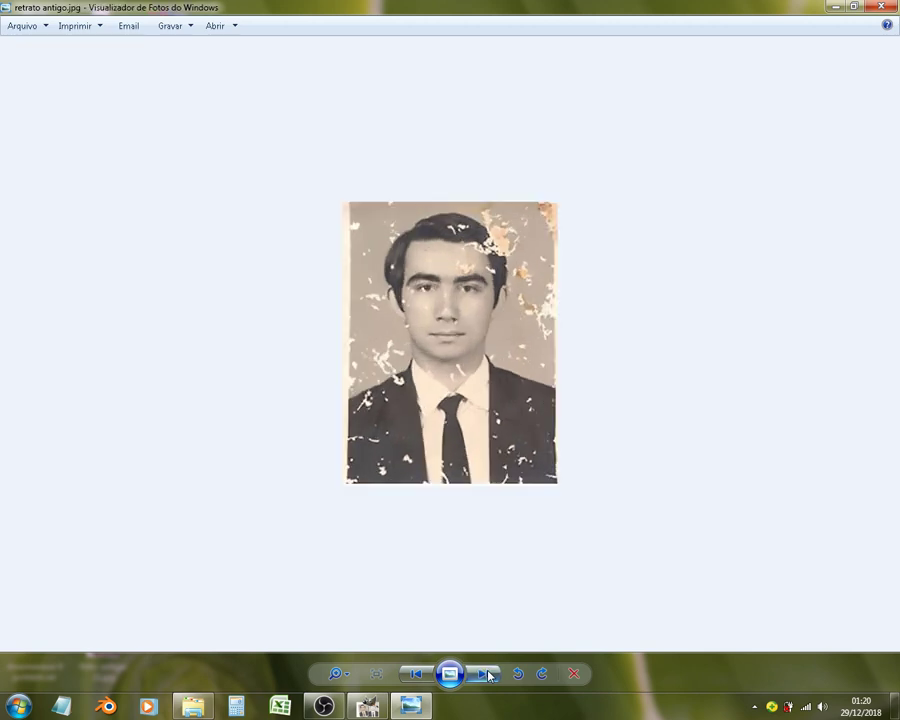
click(488, 675)
click(488, 675)
click(488, 675)
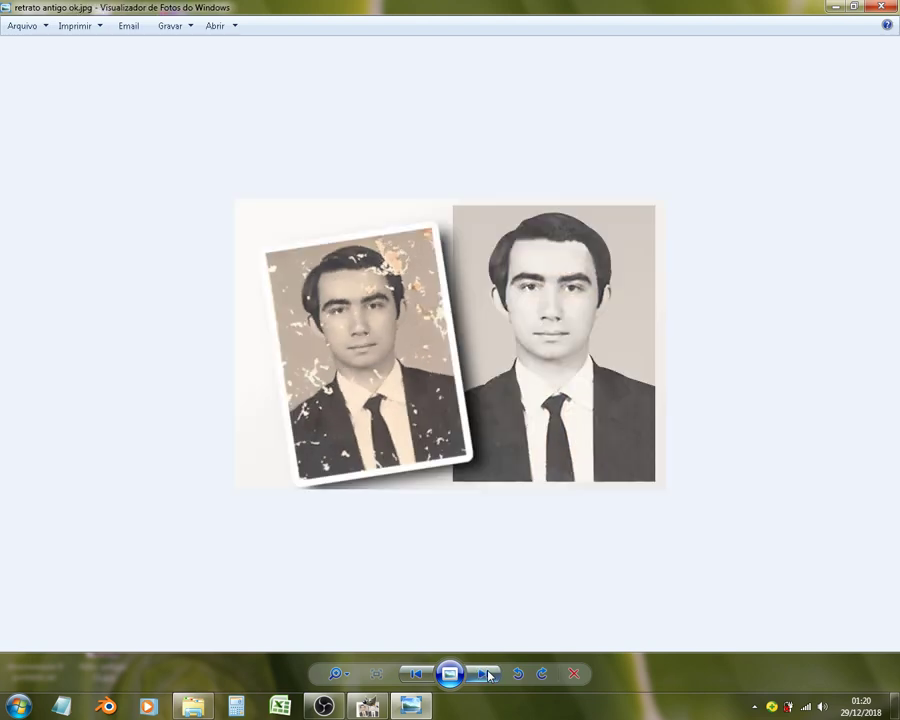
click(488, 675)
click(488, 675)
click(488, 675)
click(488, 675)
click(488, 675)
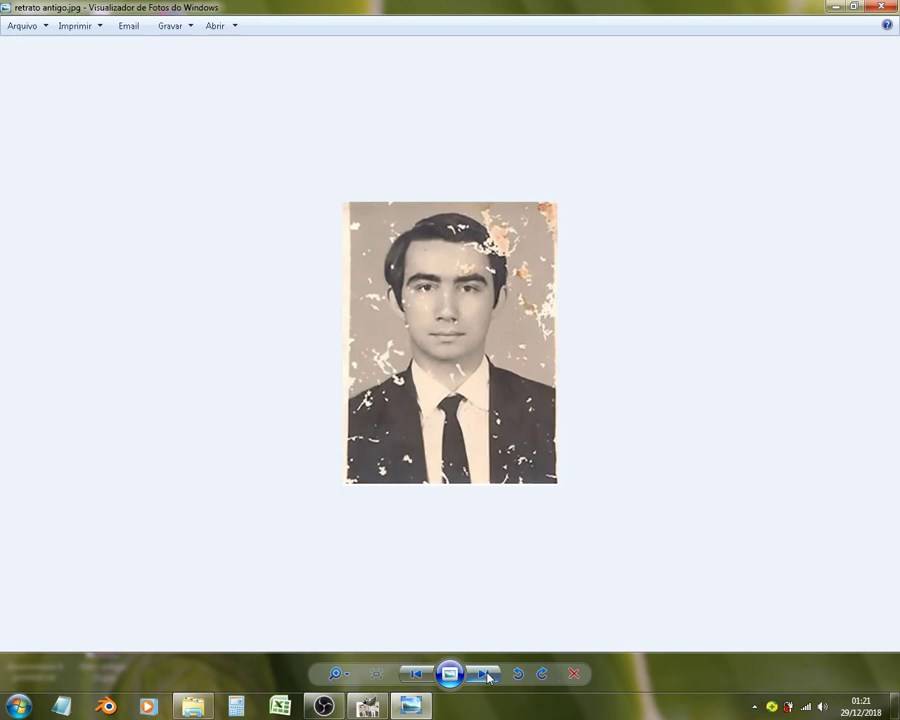
click(488, 675)
click(488, 675)
click(488, 675)
click(488, 675)
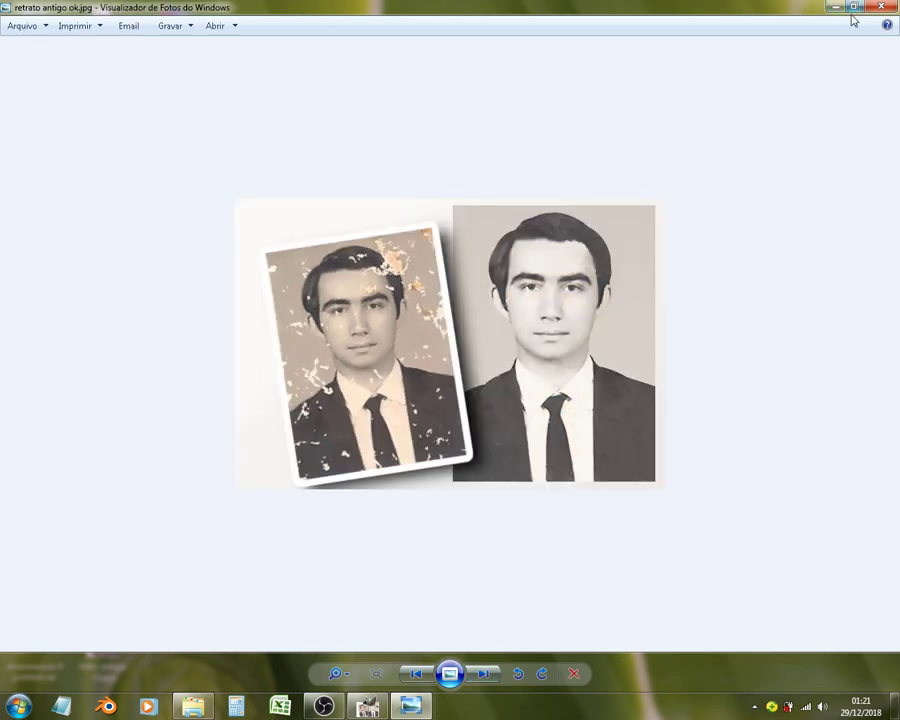
click(333, 706)
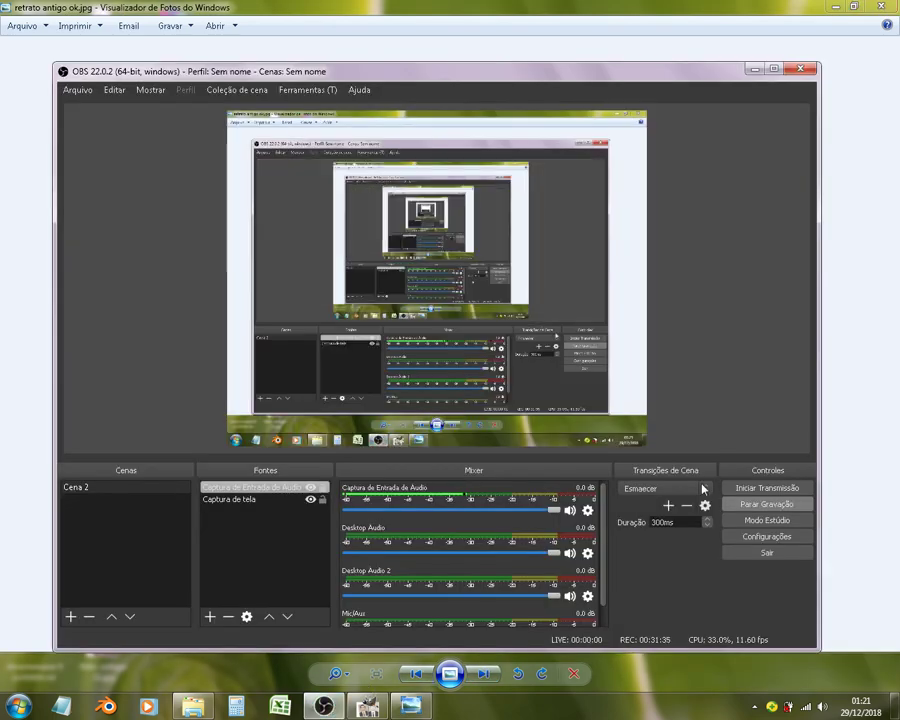